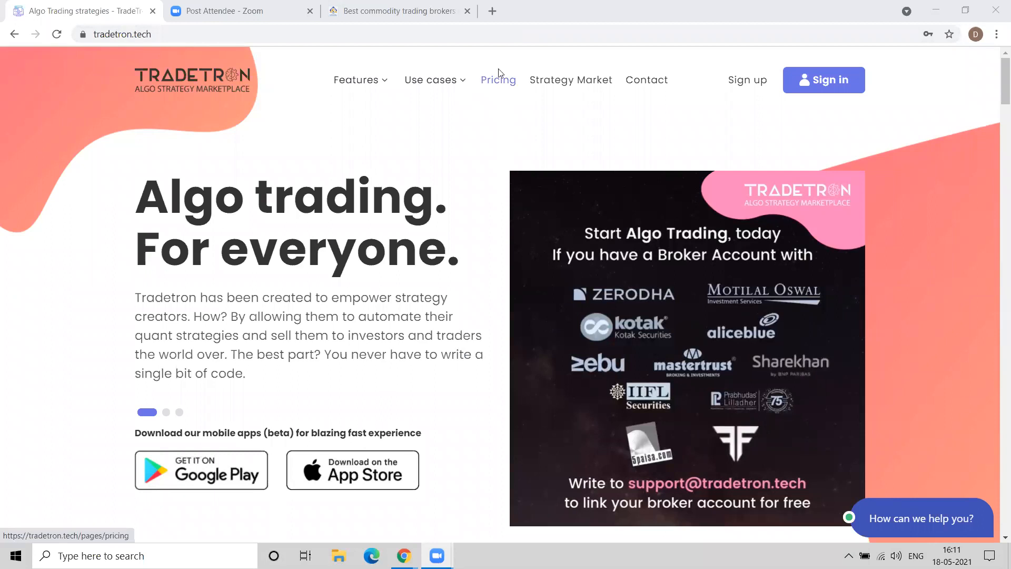
Step: View the Goodwill broker website, return to the Tradetron site and look at its sign-up form
{"action": "left_click", "coordinate": [373, 22]}
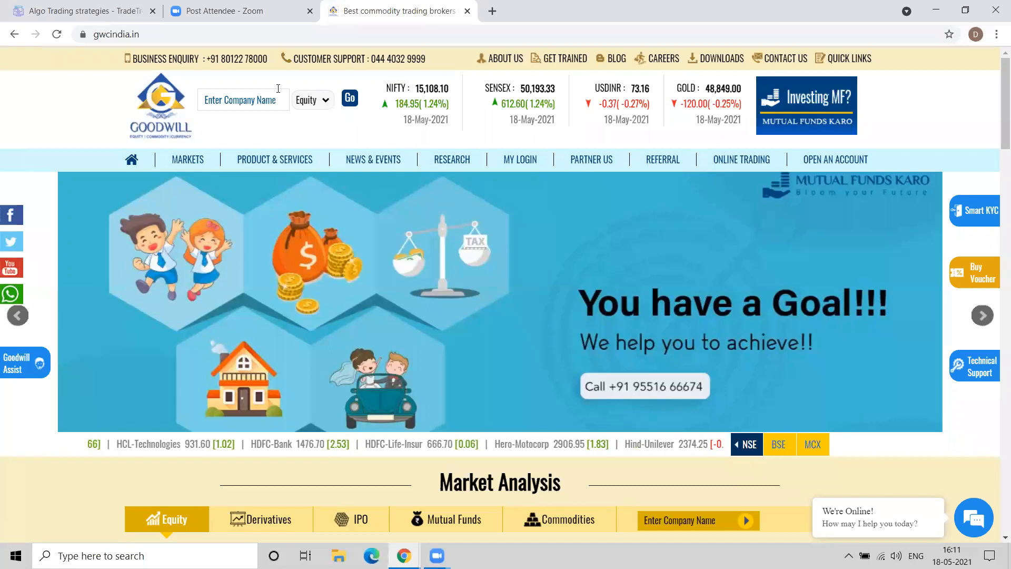
{"action": "left_click", "coordinate": [84, 7]}
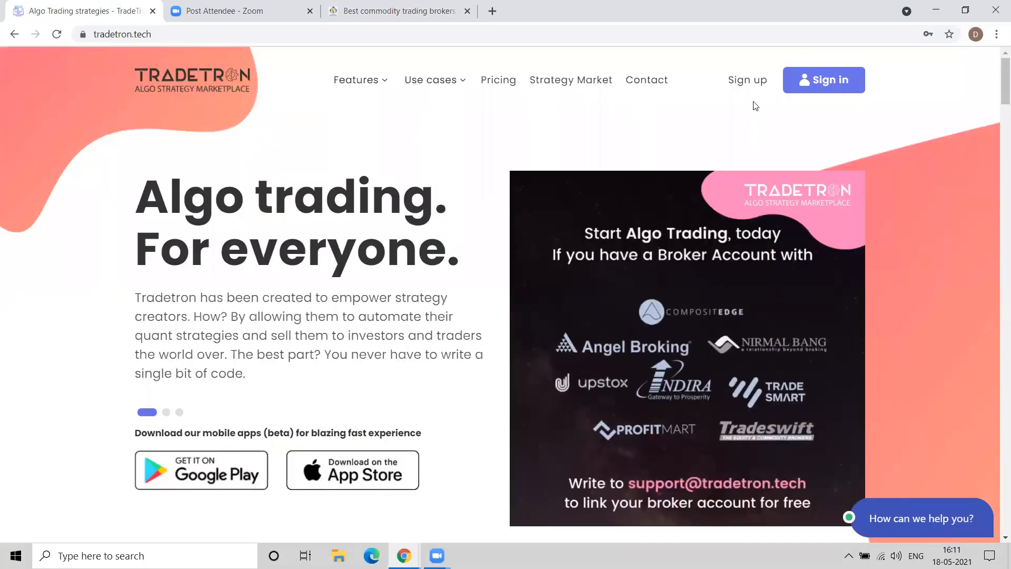
{"action": "left_click", "coordinate": [750, 79]}
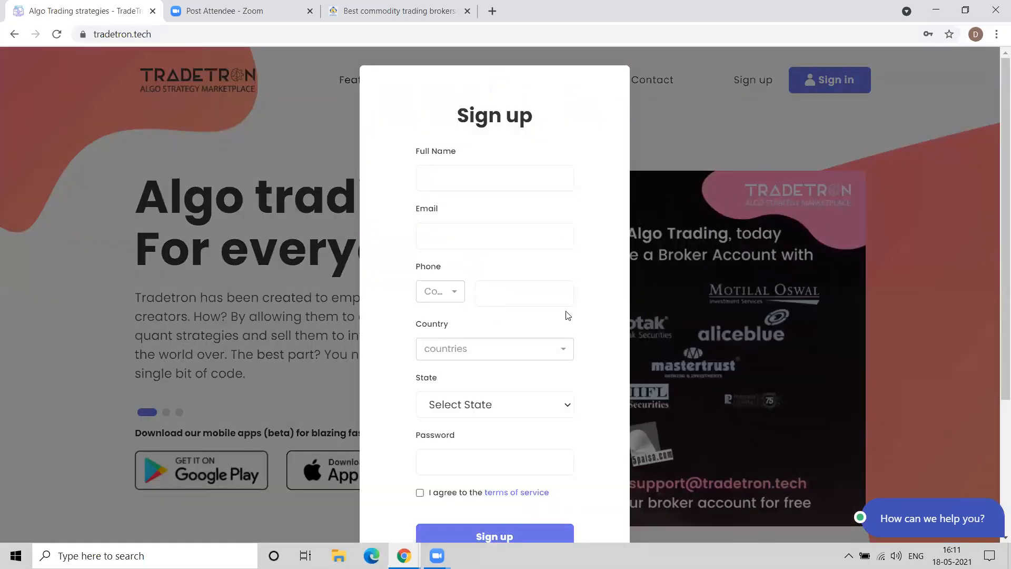
{"action": "left_click", "coordinate": [720, 159]}
Step: Sign in to Tradetron with the account e-mail and account password, completing the captcha check
{"action": "left_click", "coordinate": [824, 88]}
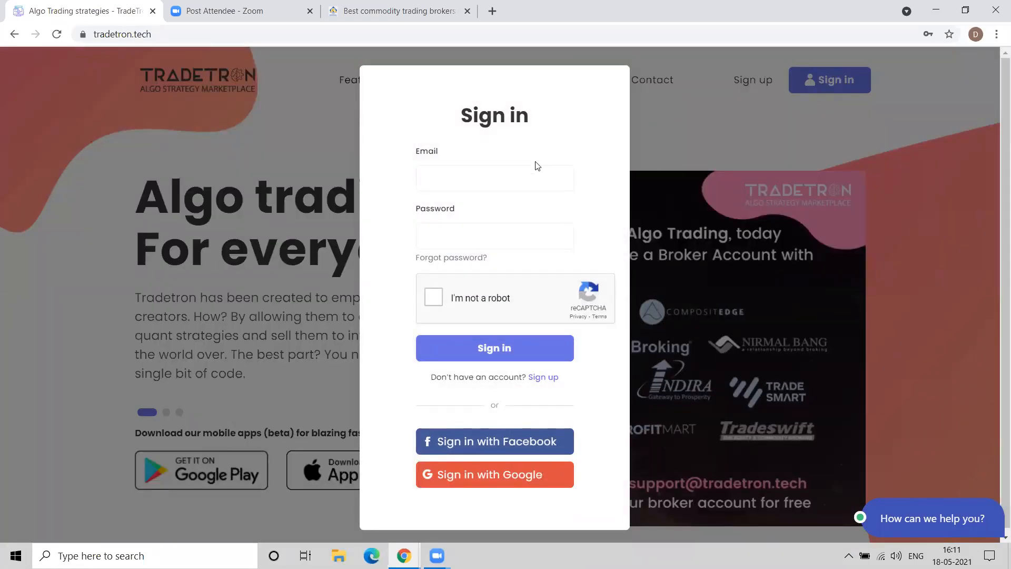
{"action": "left_click", "coordinate": [510, 174]}
{"action": "left_click", "coordinate": [490, 212]}
{"action": "left_click", "coordinate": [436, 298]}
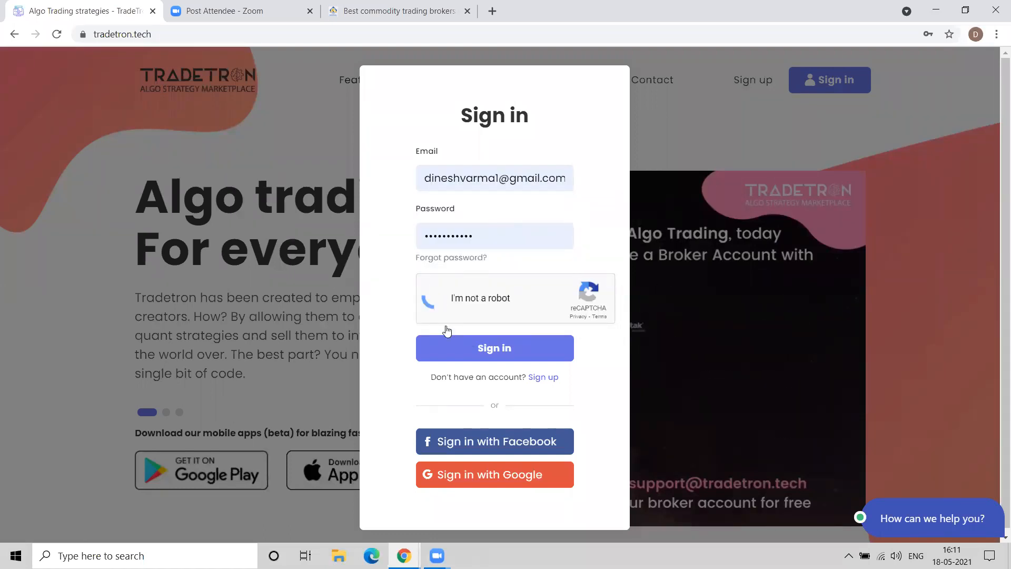
{"action": "left_click", "coordinate": [462, 347]}
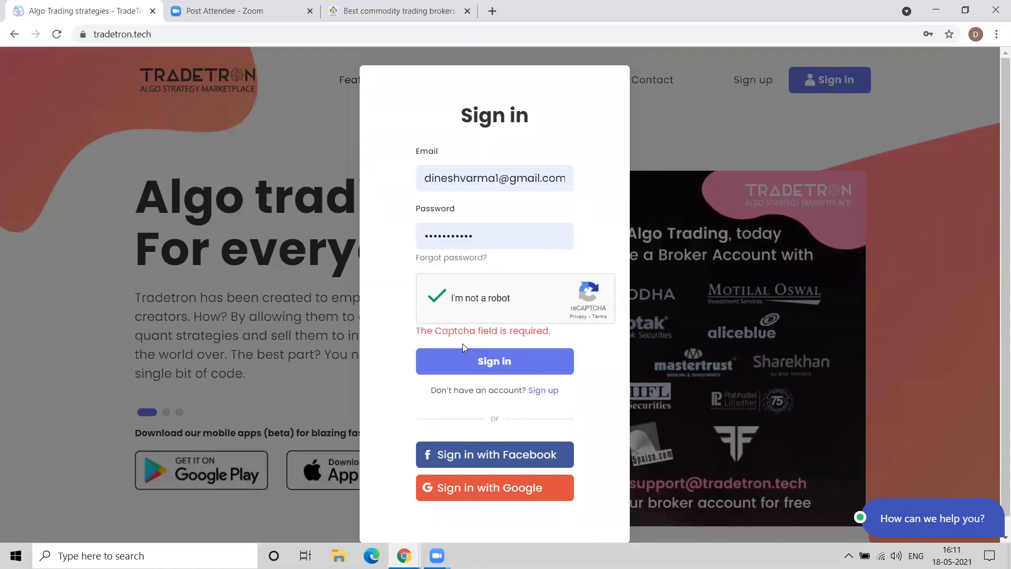
{"action": "left_click", "coordinate": [464, 358]}
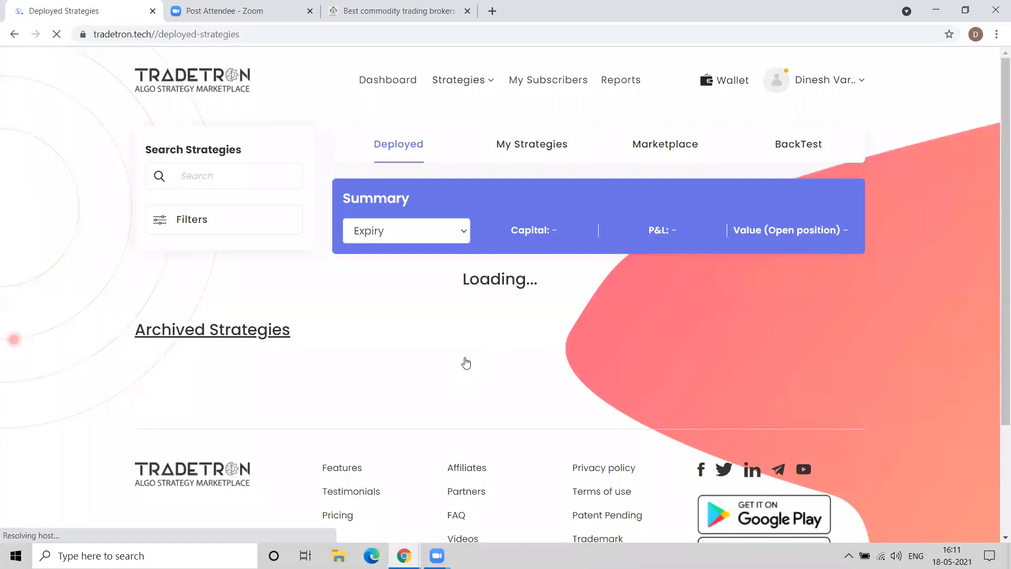
Step: Open the strategy marketplace and look over its listings
{"action": "left_click", "coordinate": [681, 150]}
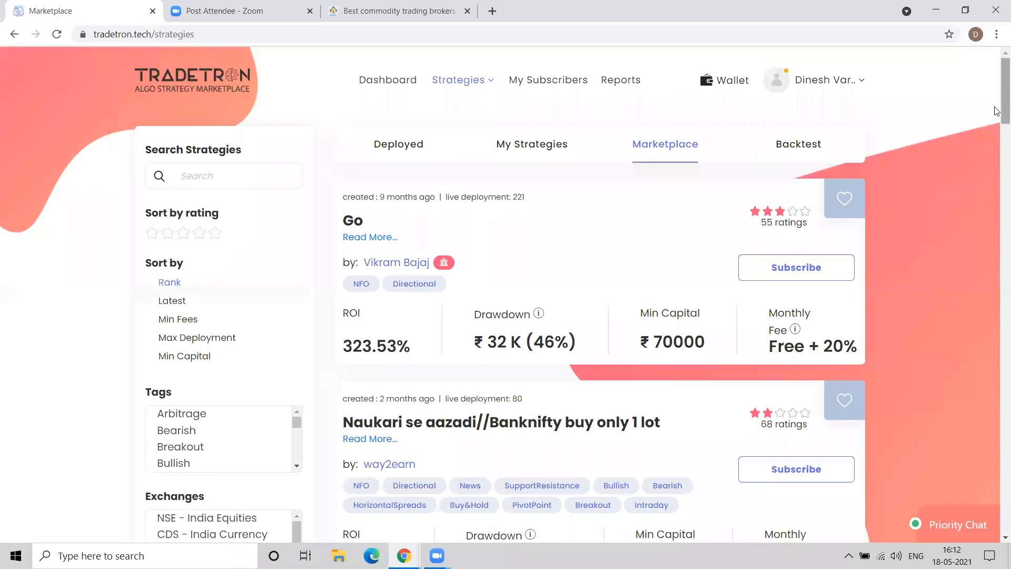
{"action": "mouse_move", "coordinate": [995, 110]}
{"action": "left_mouse_down"}
{"action": "mouse_move", "coordinate": [995, 196]}
{"action": "mouse_move", "coordinate": [995, 111]}
{"action": "left_mouse_up"}
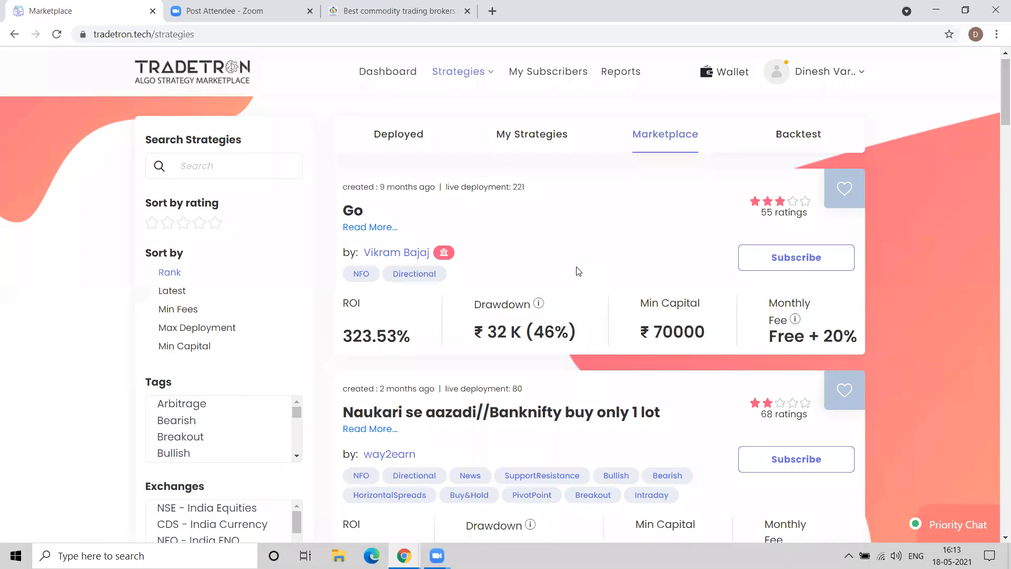
Step: Open the Broker & Exchanges settings and look through the brokers offered for adding a new one
{"action": "left_click", "coordinate": [835, 76]}
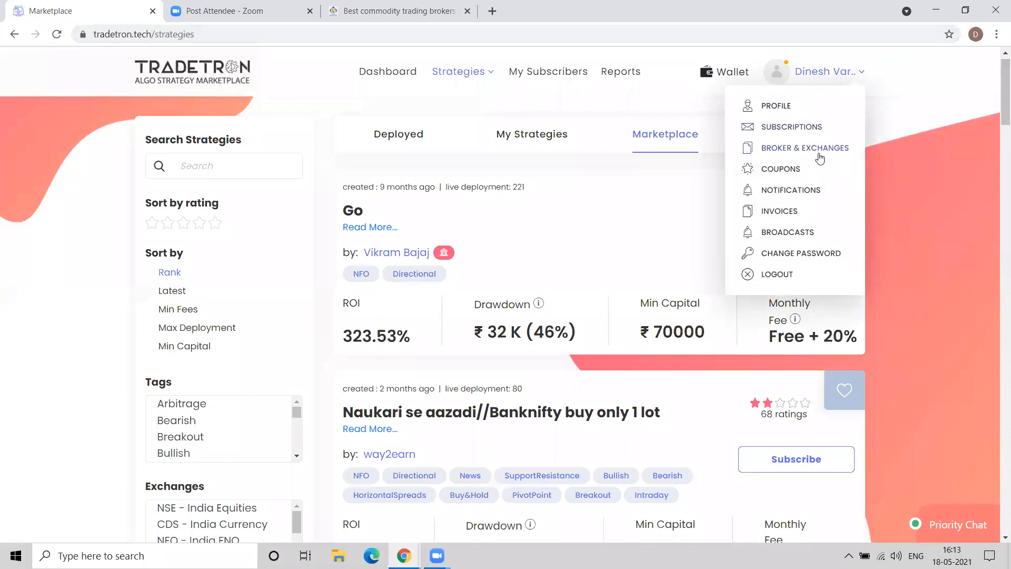
{"action": "left_click", "coordinate": [793, 150]}
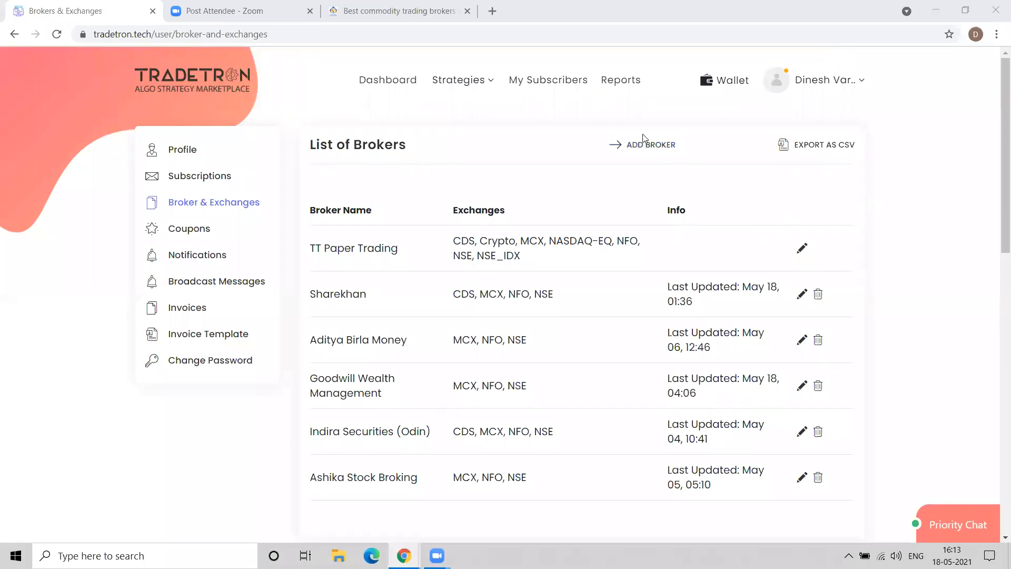
{"action": "left_click", "coordinate": [647, 148]}
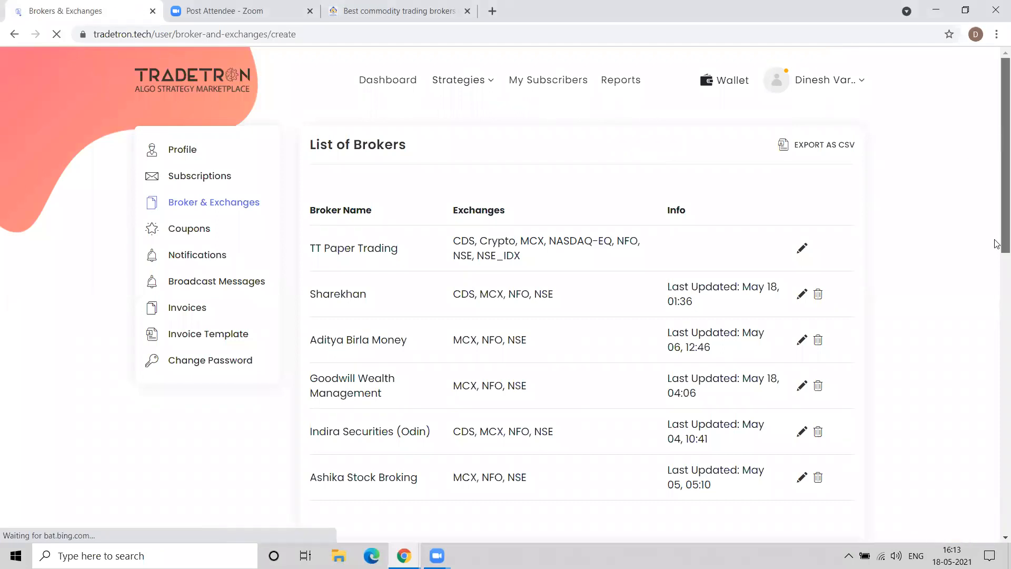
{"action": "left_click", "coordinate": [487, 223]}
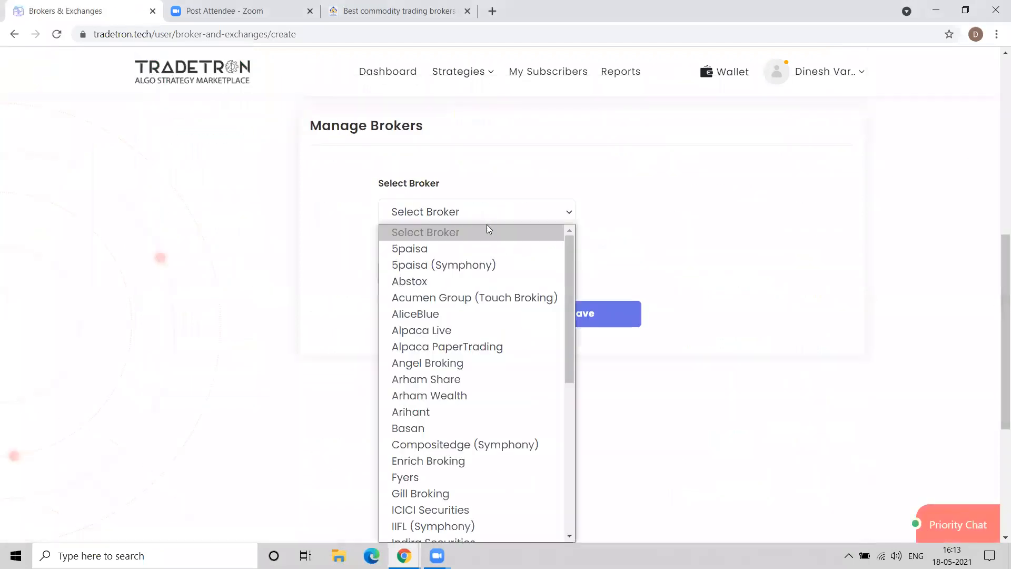
{"action": "left_click", "coordinate": [696, 220]}
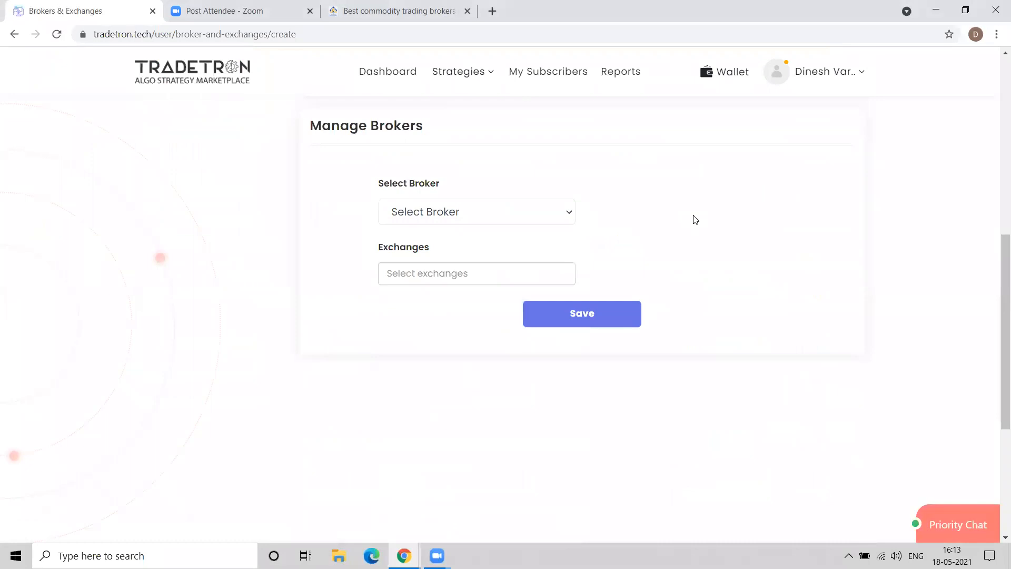
Step: Open the Goodwill Wealth Management broker entry for editing and review its user ID, password, token and session fields
{"action": "scroll", "coordinate": [695, 220], "scroll_direction": "up", "scroll_amount": 7}
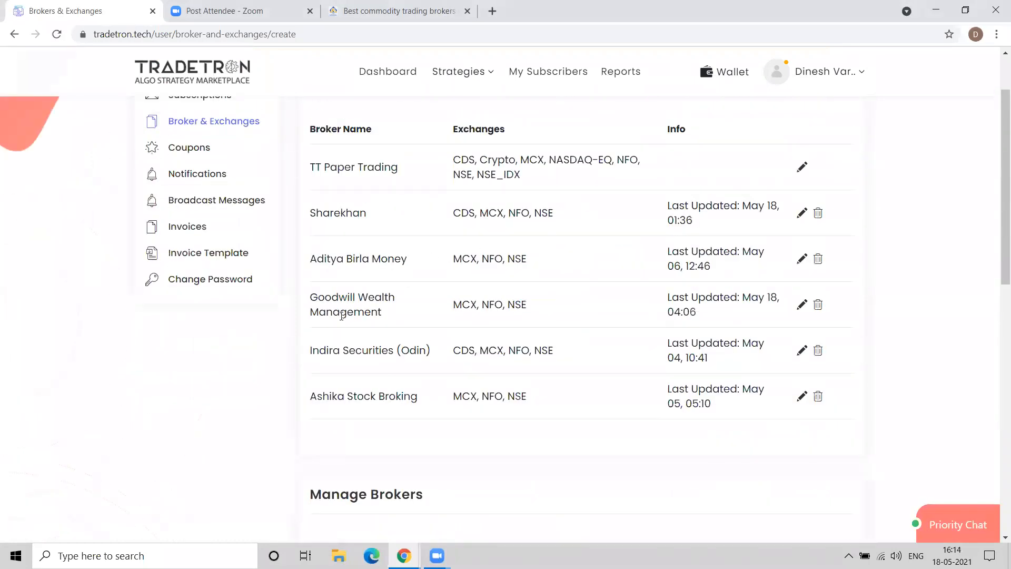
{"action": "left_click", "coordinate": [801, 309]}
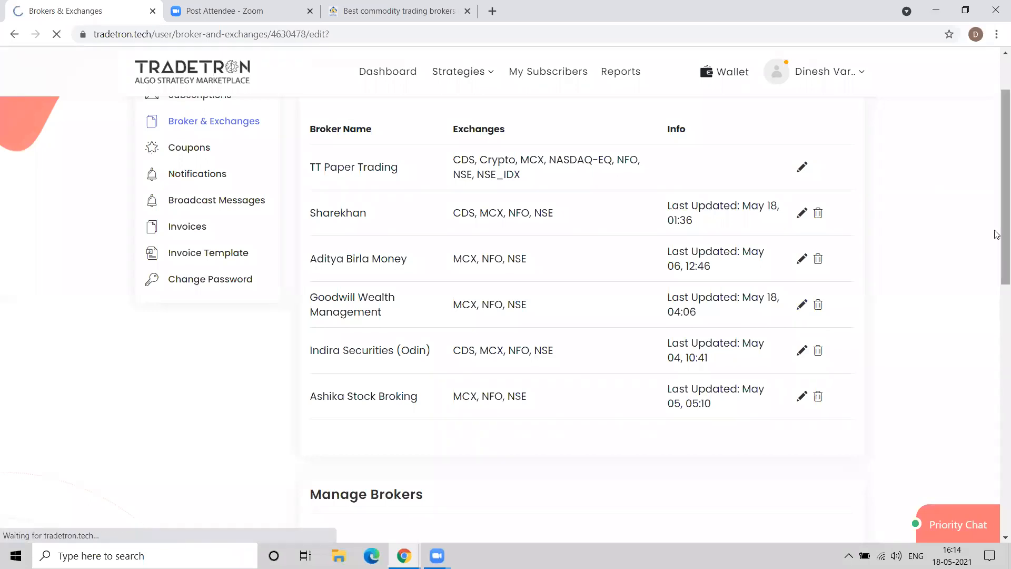
{"action": "left_click_drag", "start_coordinate": [996, 191], "coordinate": [996, 353]}
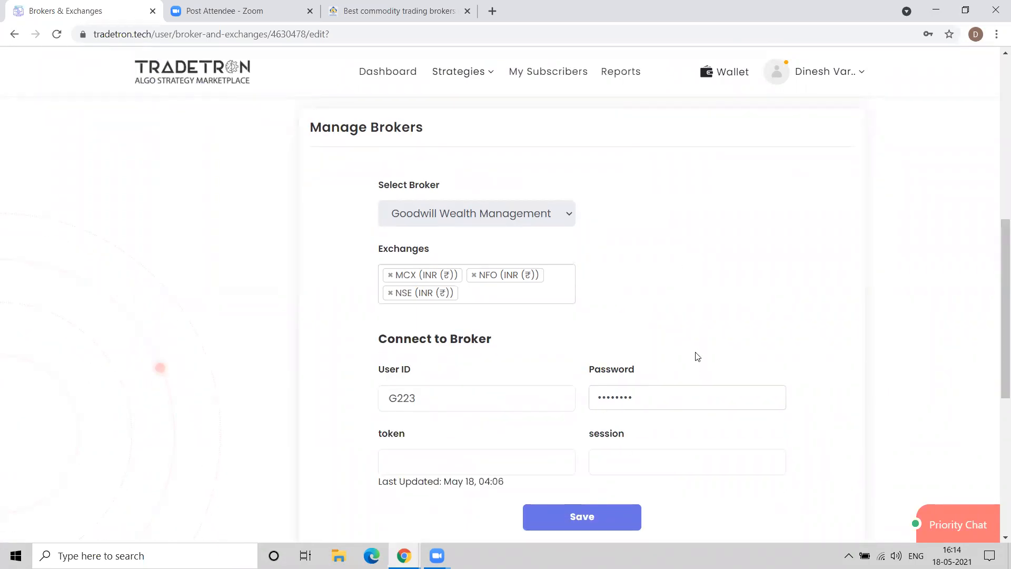
{"action": "scroll", "coordinate": [698, 356], "scroll_direction": "down", "scroll_amount": 2}
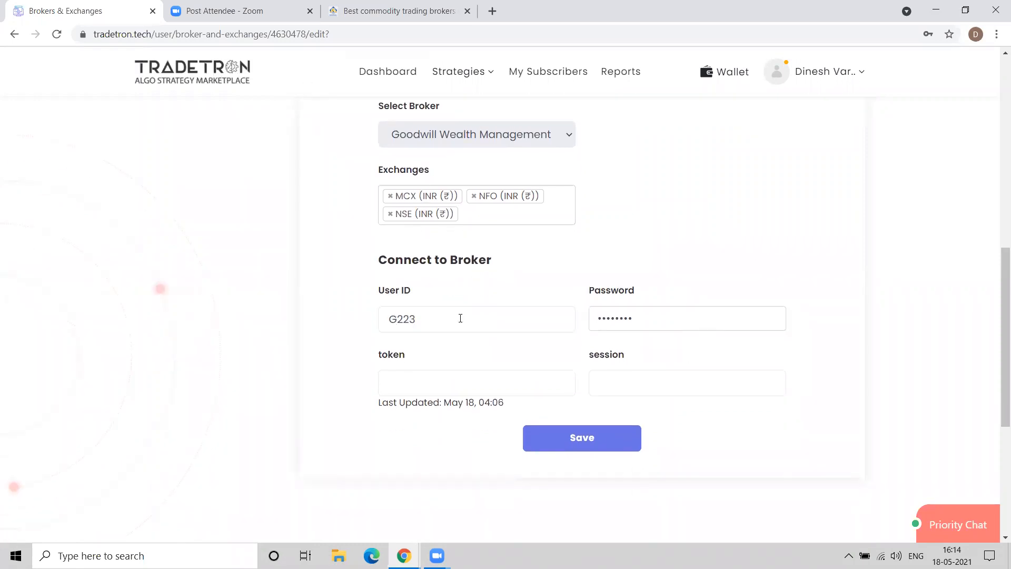
{"action": "double_click", "coordinate": [655, 315]}
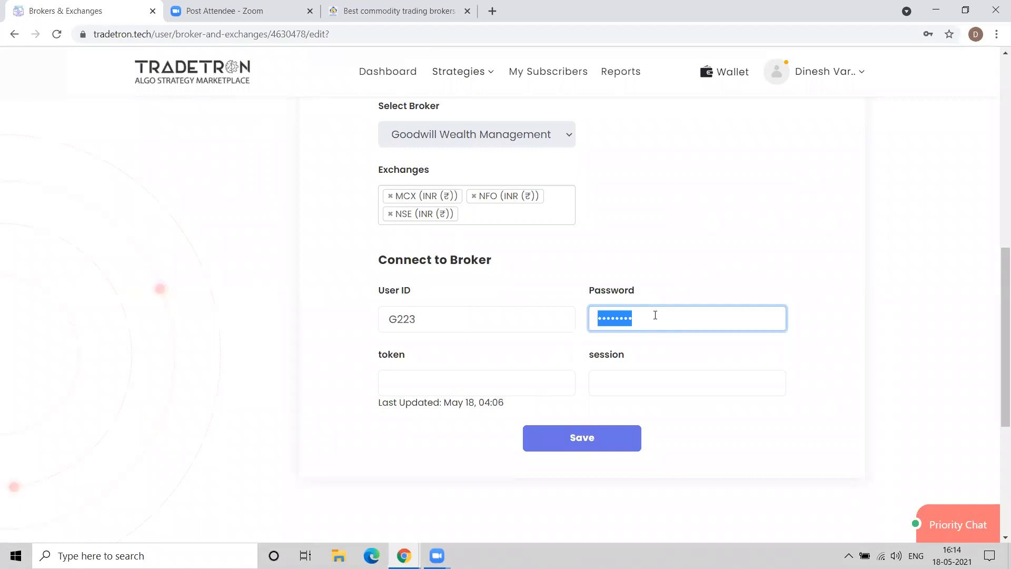
{"action": "left_click", "coordinate": [423, 384]}
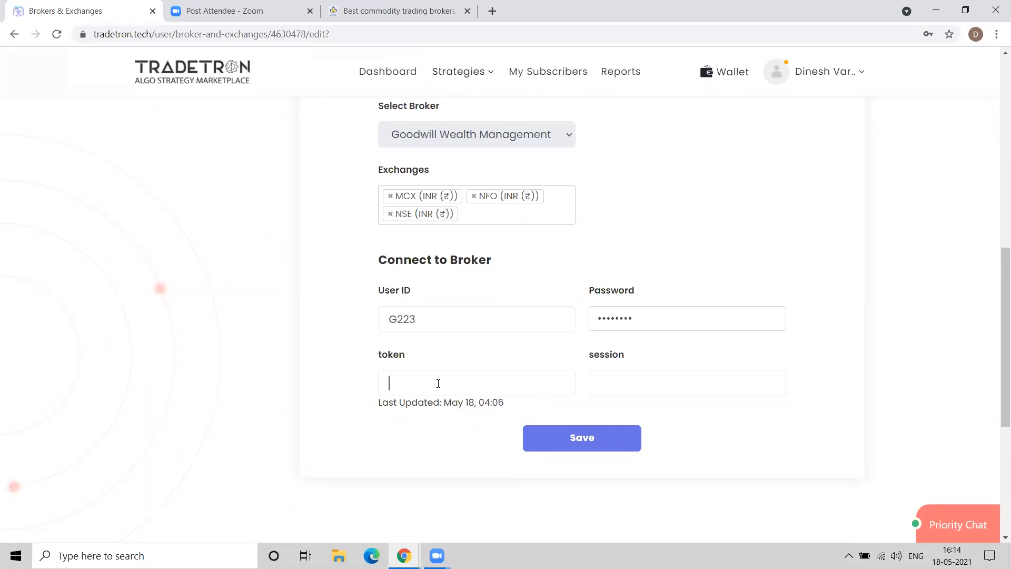
{"action": "left_click", "coordinate": [609, 377]}
Step: Check the order book in the GIGA trading window, return to Tradetron and save the Goodwill Wealth Management connection settings
{"action": "key", "text": "alt+Tab"}
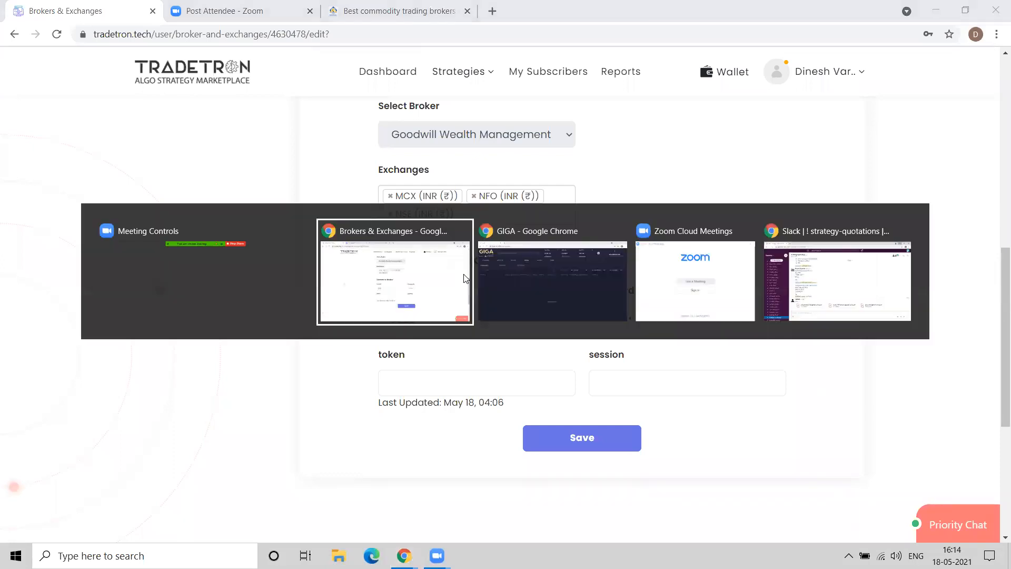
{"action": "key", "text": "alt+Tab"}
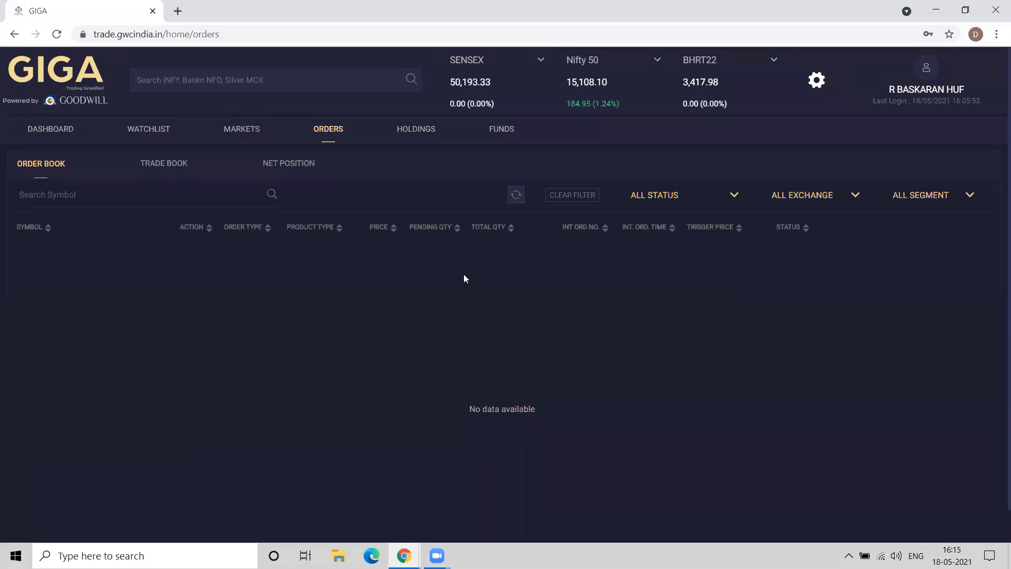
{"action": "key", "text": "alt+Tab"}
{"action": "key", "text": "alt+Tab"}
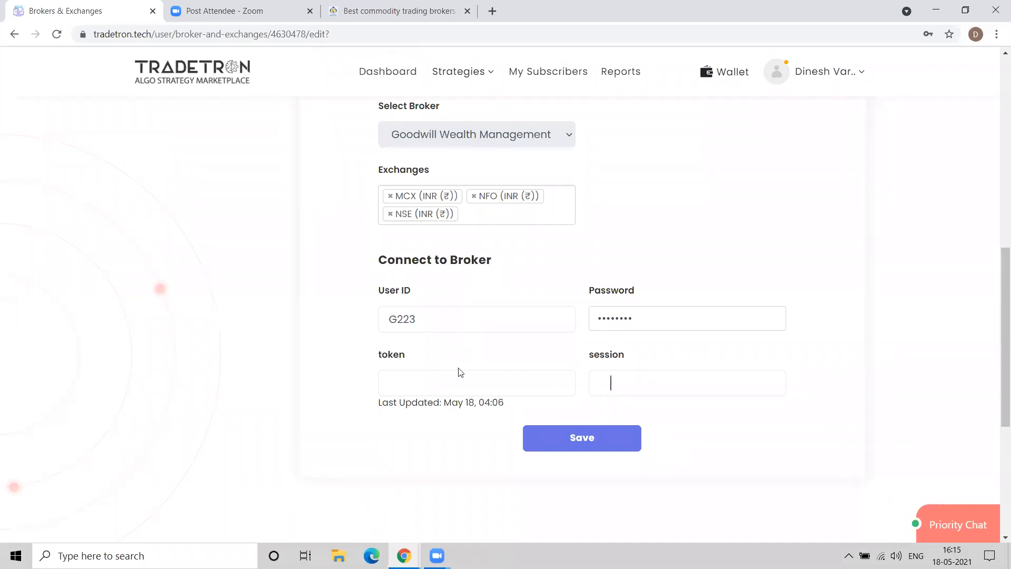
{"action": "left_click", "coordinate": [552, 432]}
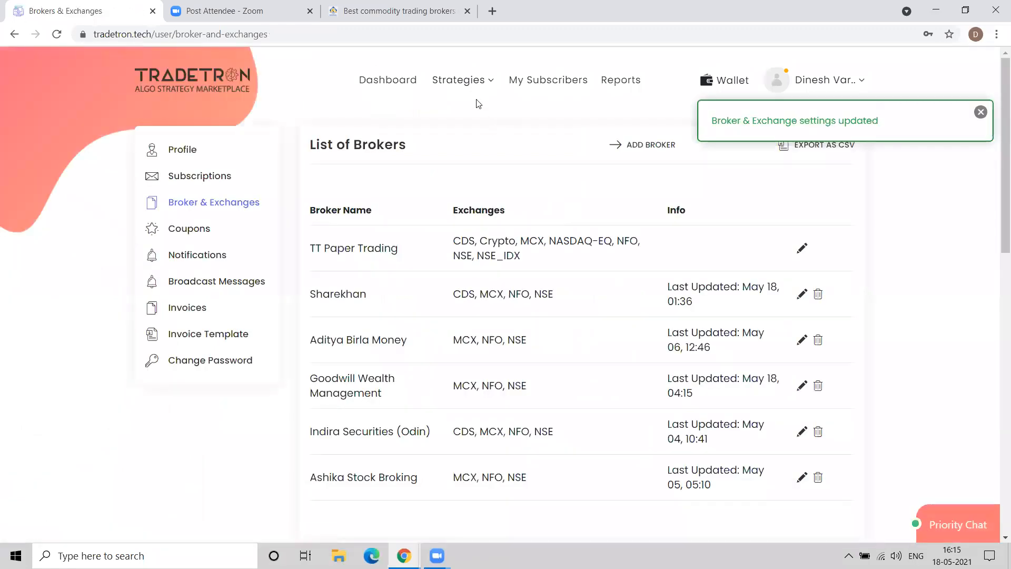
Step: Open the strategy marketplace and search it for "nifty"
{"action": "left_click", "coordinate": [467, 79]}
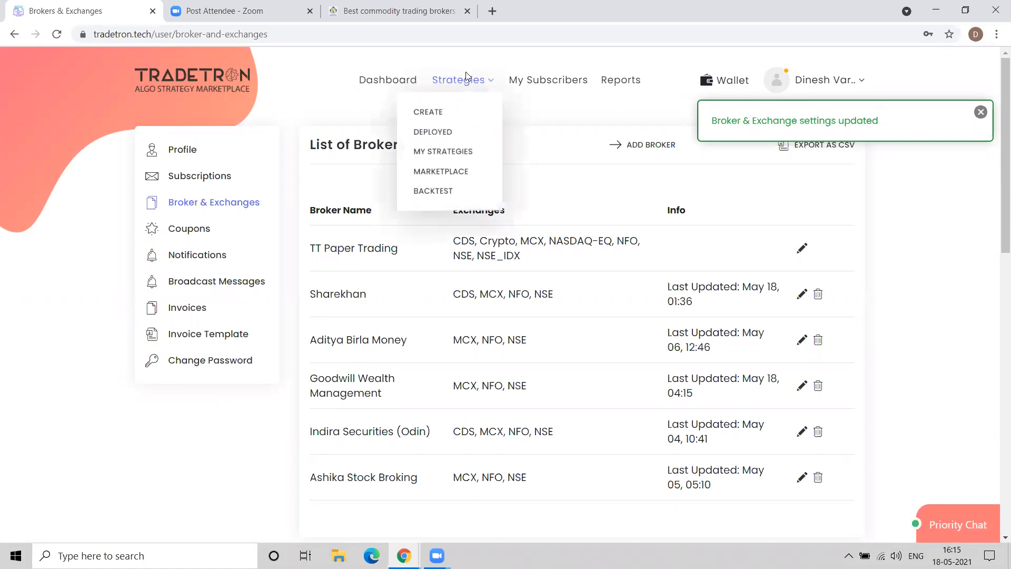
{"action": "left_click", "coordinate": [453, 174]}
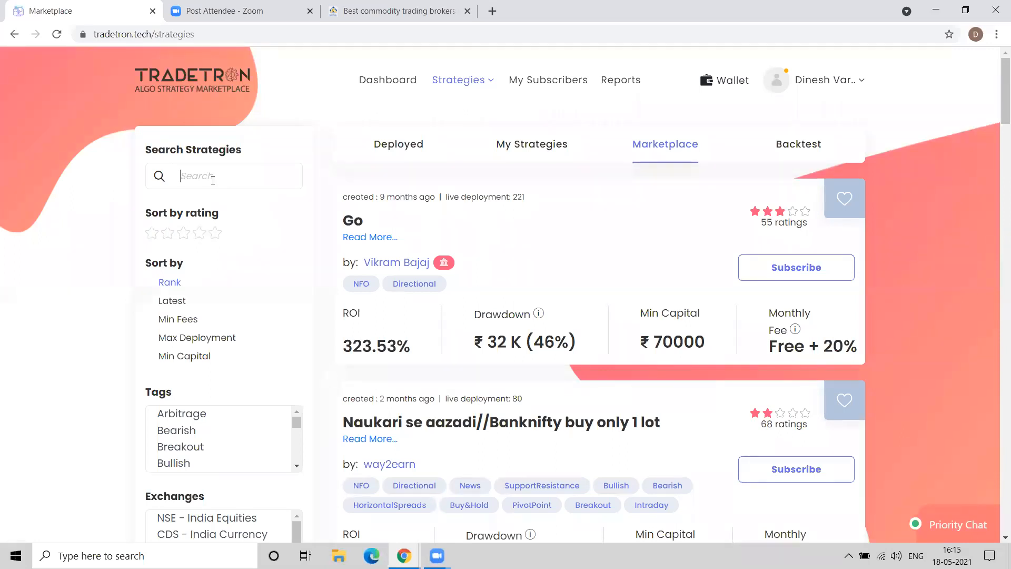
{"action": "type", "text": "nifty"}
{"action": "key", "text": "Return"}
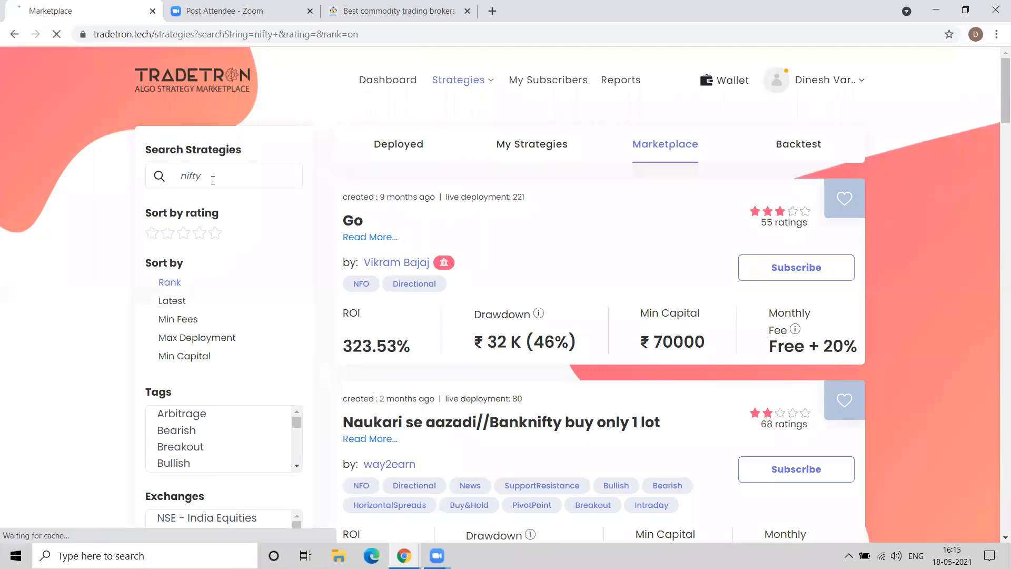
Step: Search the marketplace strategies for "banknifty"
{"action": "key", "text": "ctrl+a"}
{"action": "type", "text": "banknifty"}
{"action": "key", "text": "Return"}
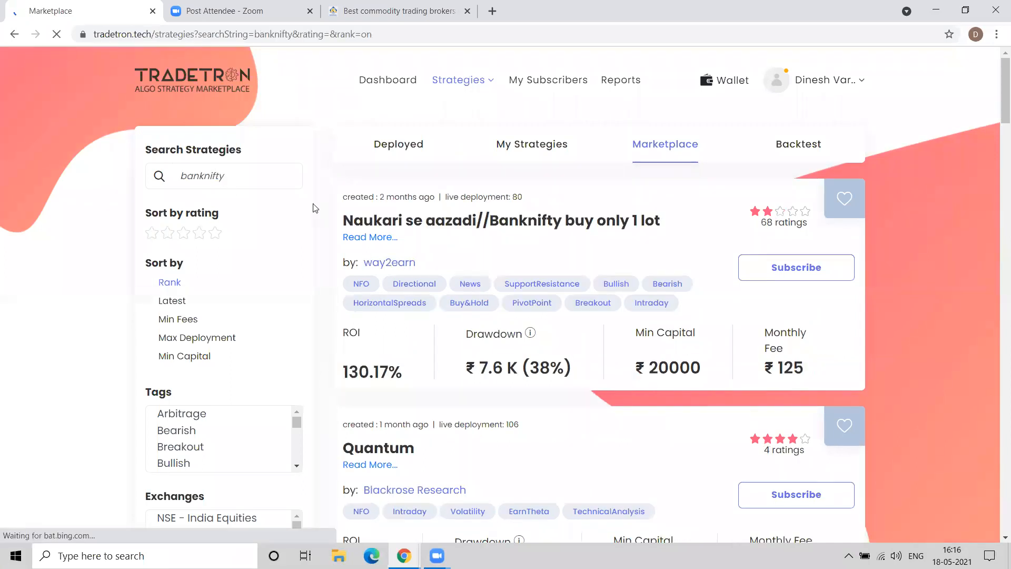
Step: Search the marketplace strategies for "crude"
{"action": "double_click", "coordinate": [243, 176]}
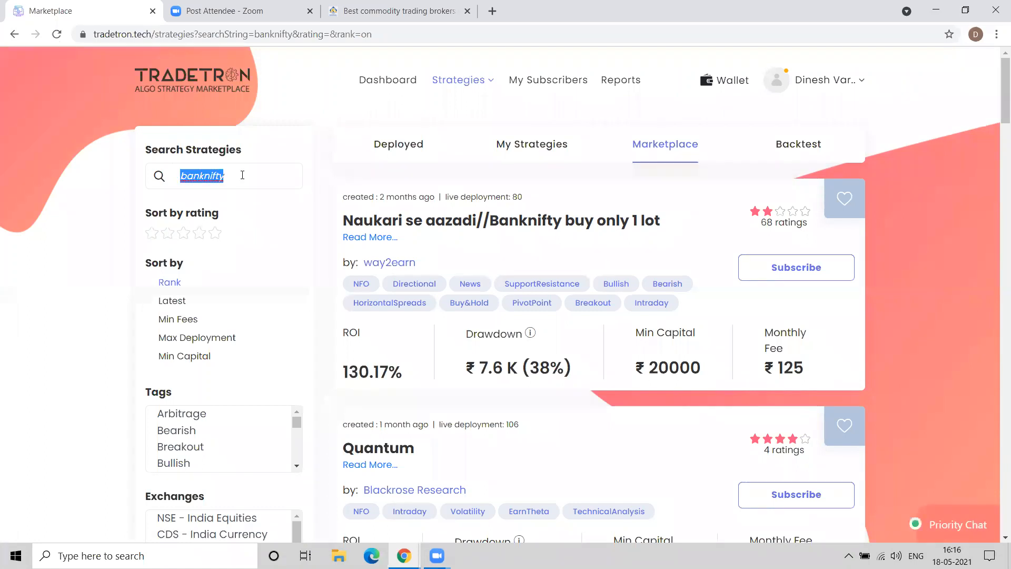
{"action": "type", "text": "crude"}
{"action": "key", "text": "Return"}
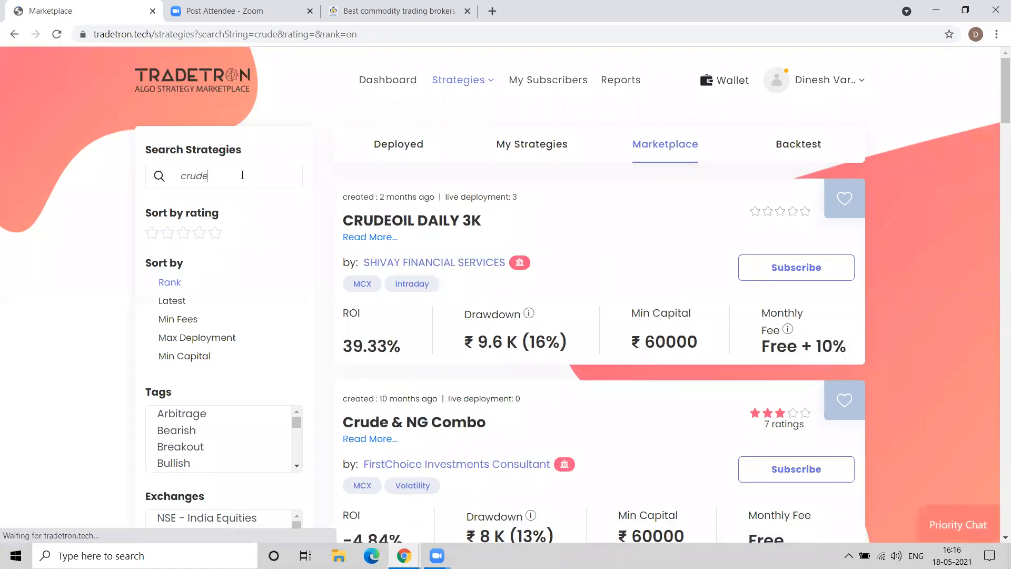
{"action": "double_click", "coordinate": [243, 176]}
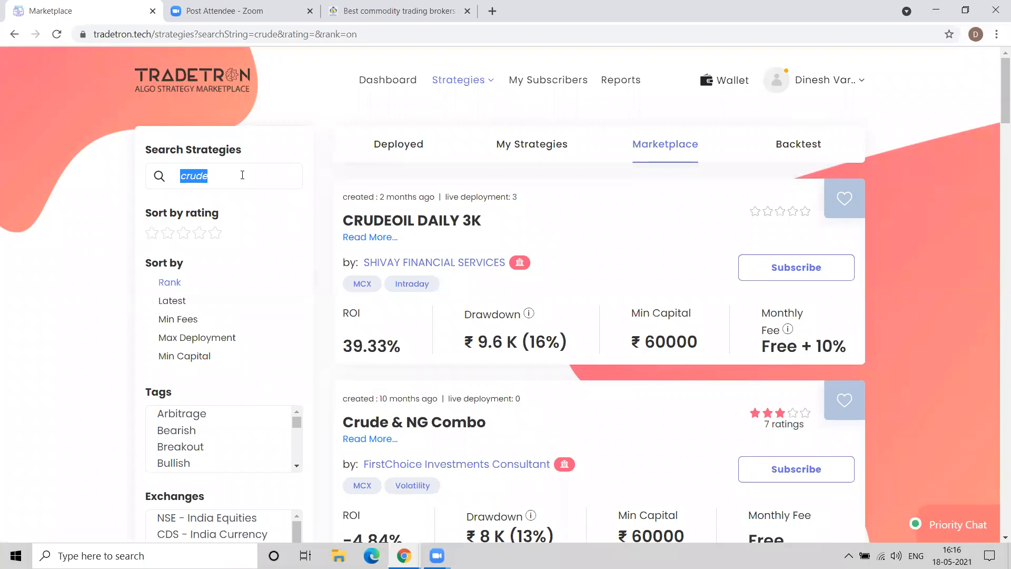
{"action": "left_click", "coordinate": [87, 275]}
Step: Filter the crude strategies by a fixed fee of Free
{"action": "scroll", "coordinate": [87, 274], "scroll_direction": "down", "scroll_amount": 1}
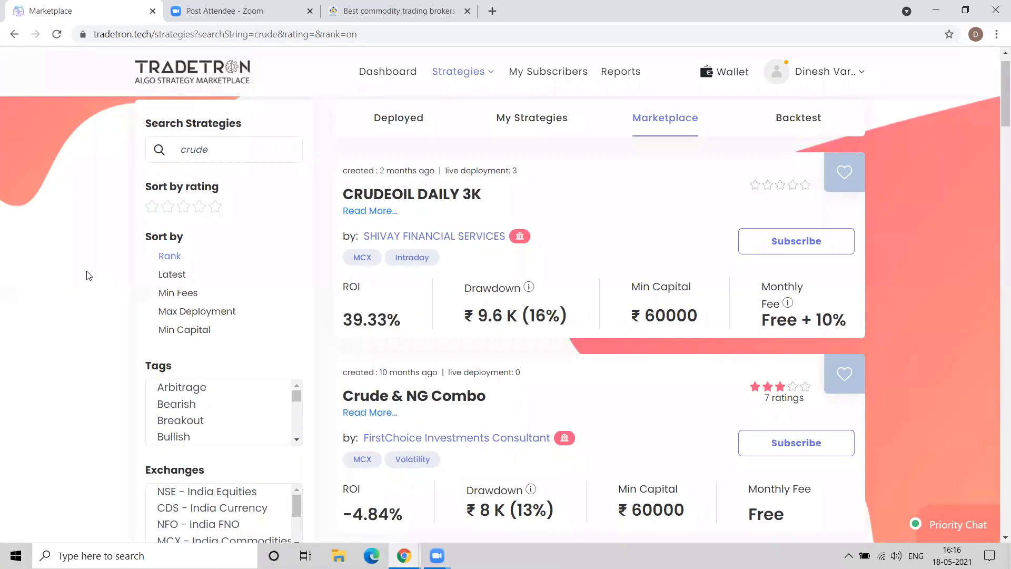
{"action": "scroll", "coordinate": [88, 276], "scroll_direction": "down", "scroll_amount": 2}
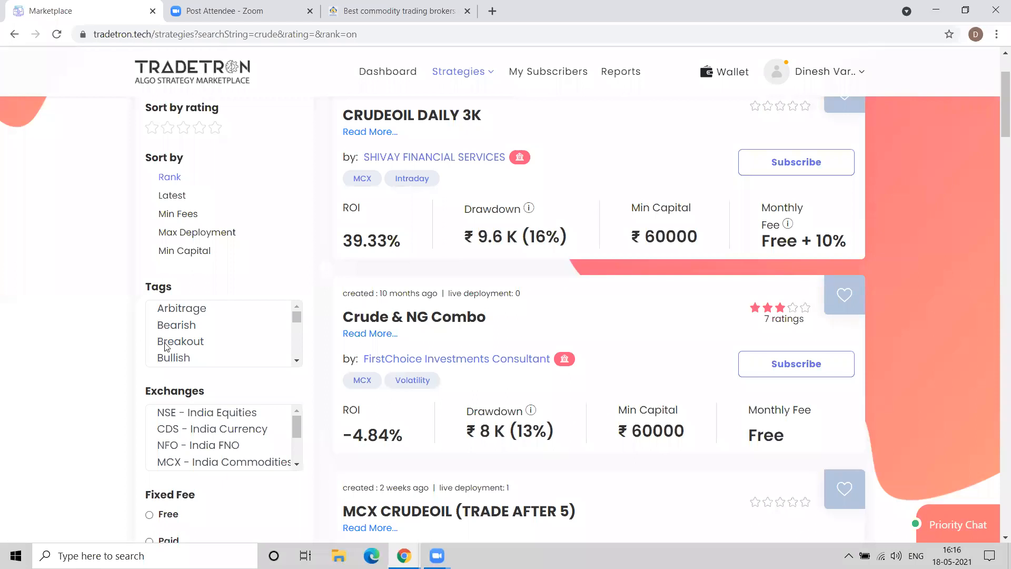
{"action": "scroll", "coordinate": [166, 347], "scroll_direction": "down", "scroll_amount": 3}
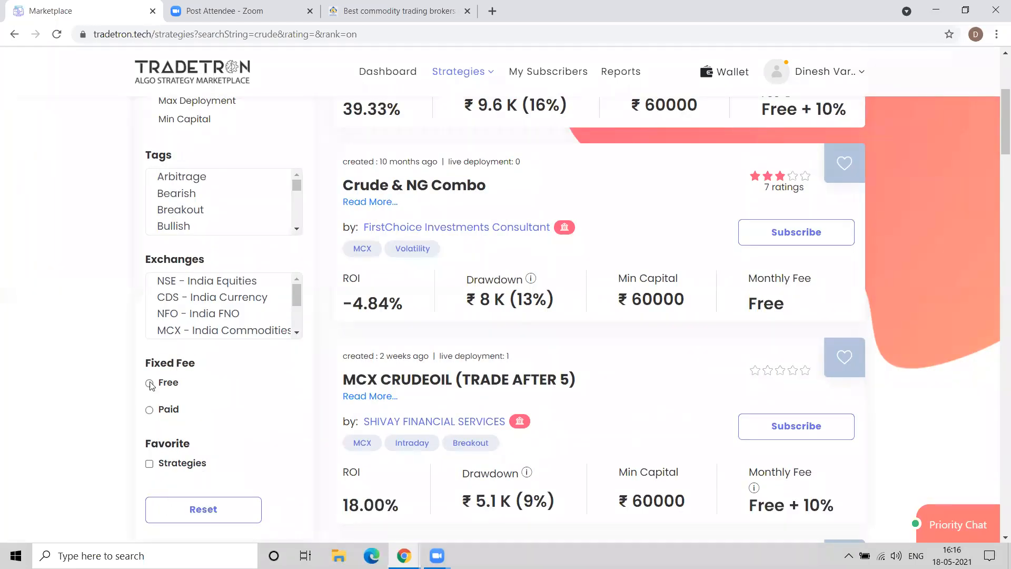
{"action": "left_click", "coordinate": [149, 384]}
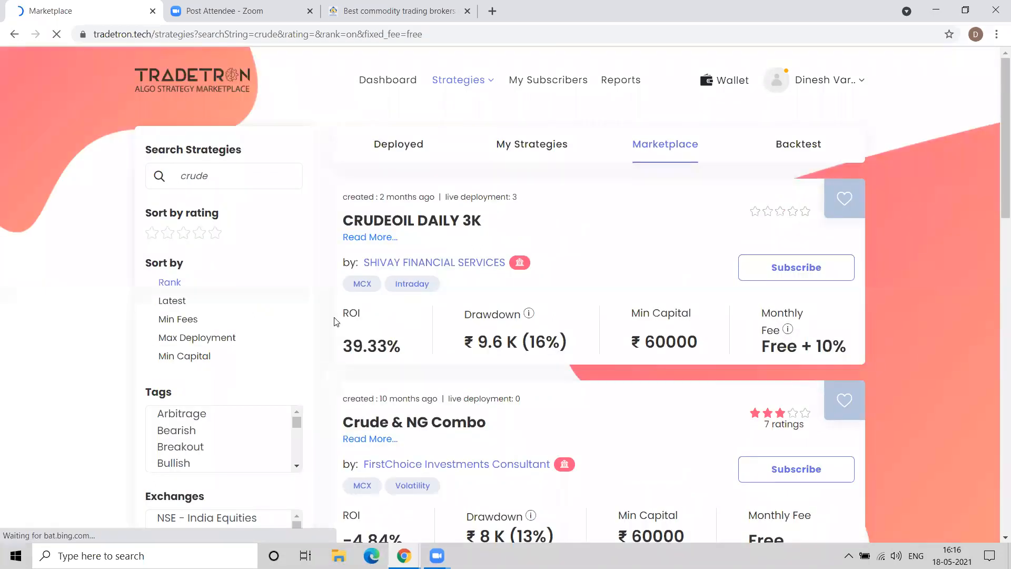
Step: Return to the unfiltered marketplace and examine the Go strategy's age, live deployments, ROI, drawdown, minimum capital and monthly fee
{"action": "left_click", "coordinate": [675, 152]}
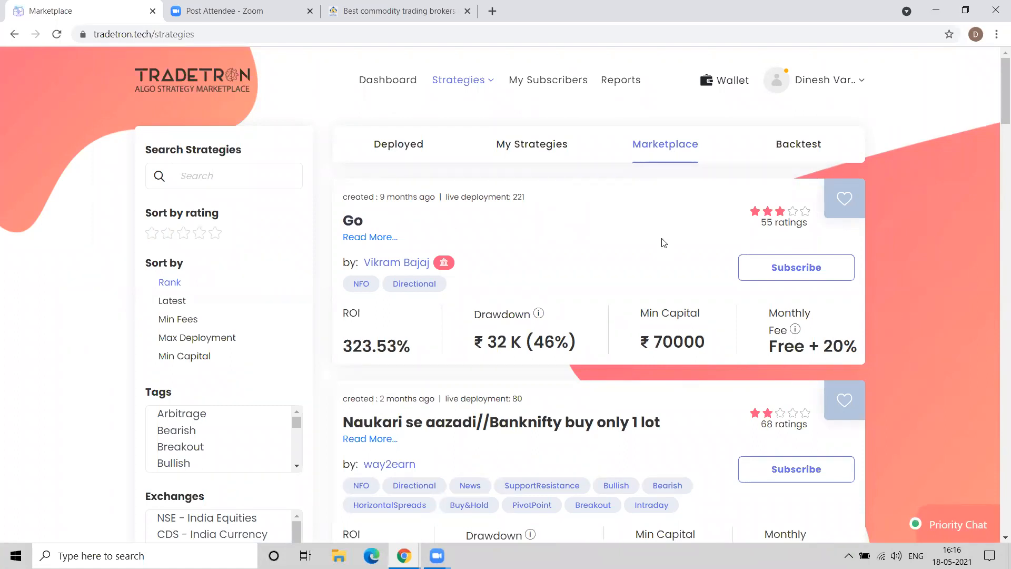
{"action": "left_click_drag", "start_coordinate": [343, 195], "coordinate": [437, 200]}
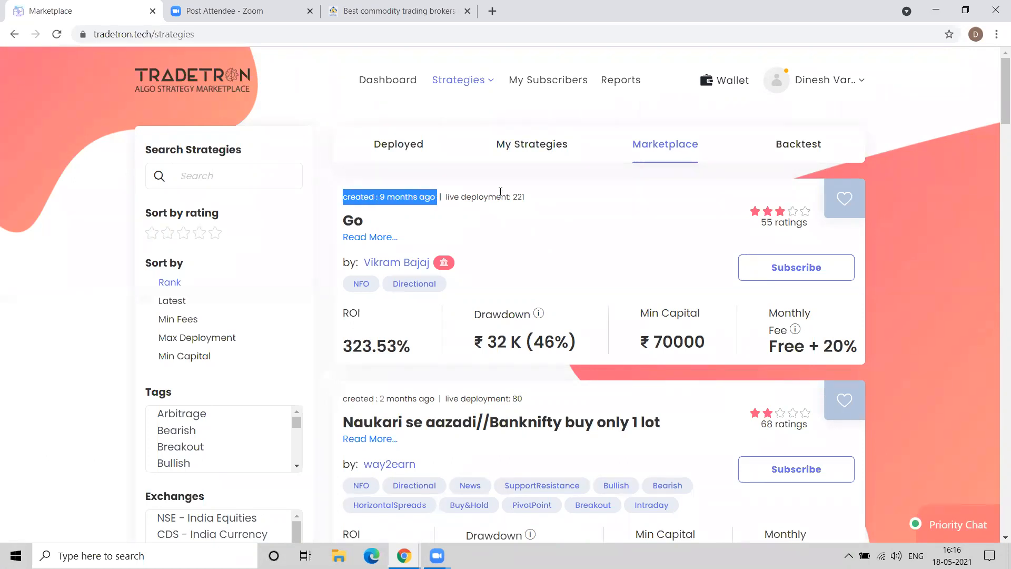
{"action": "left_click_drag", "start_coordinate": [511, 196], "coordinate": [531, 200]}
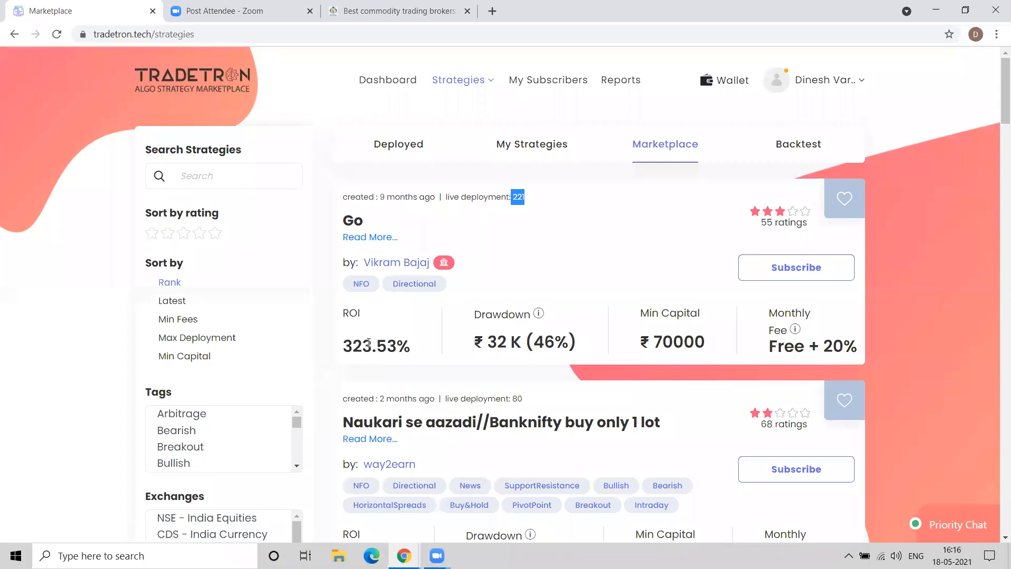
{"action": "left_click", "coordinate": [345, 348]}
{"action": "left_click_drag", "start_coordinate": [345, 347], "coordinate": [410, 348]}
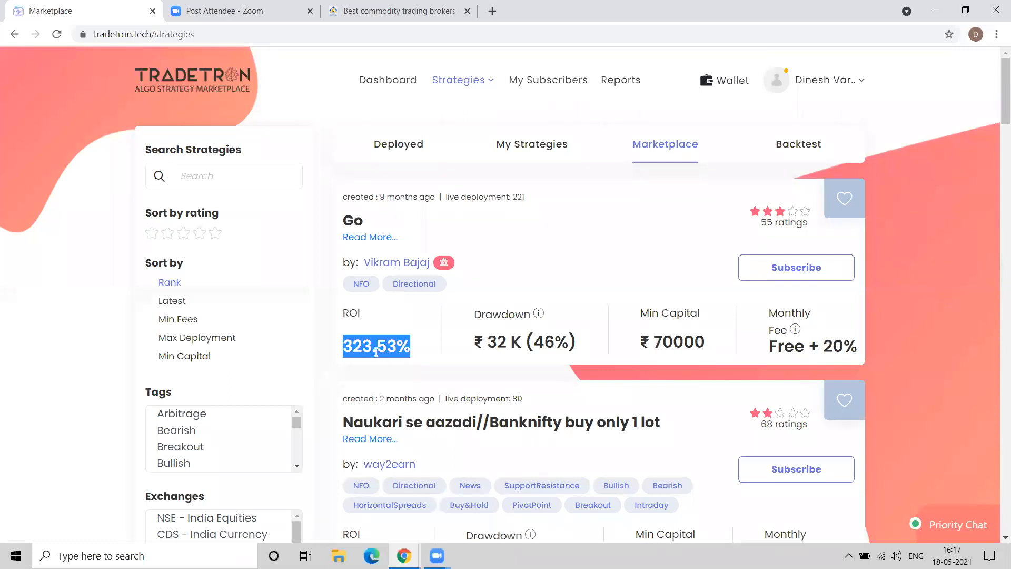
{"action": "left_click", "coordinate": [491, 341]}
{"action": "left_click_drag", "start_coordinate": [491, 341], "coordinate": [503, 340]}
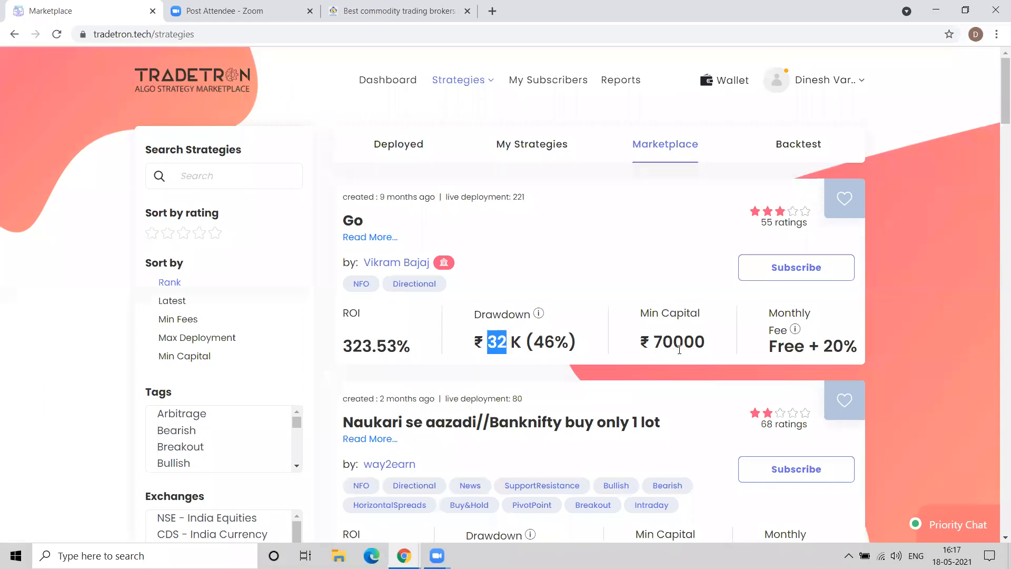
{"action": "left_click_drag", "start_coordinate": [660, 341], "coordinate": [699, 337]}
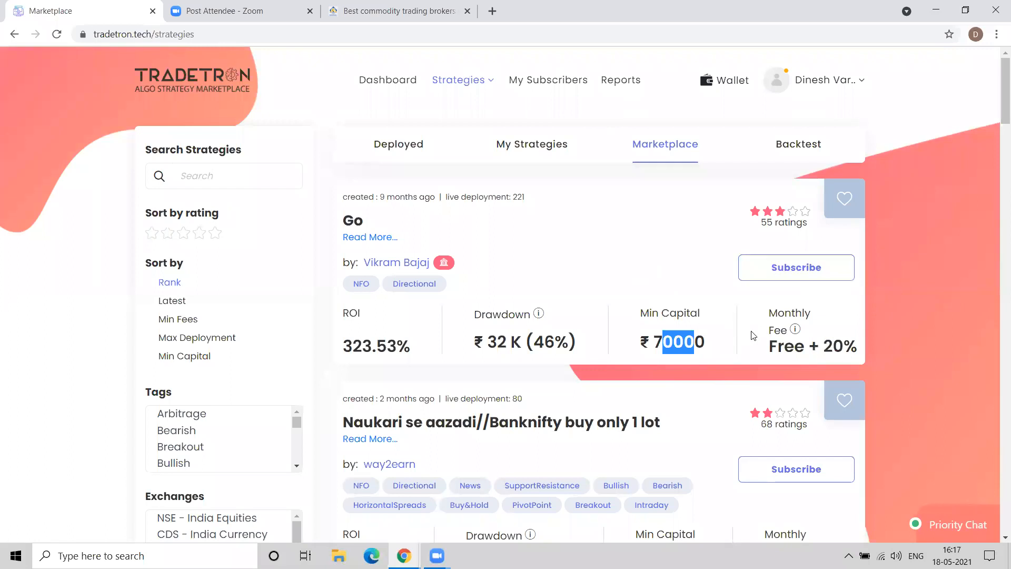
{"action": "left_click_drag", "start_coordinate": [770, 345], "coordinate": [843, 339]}
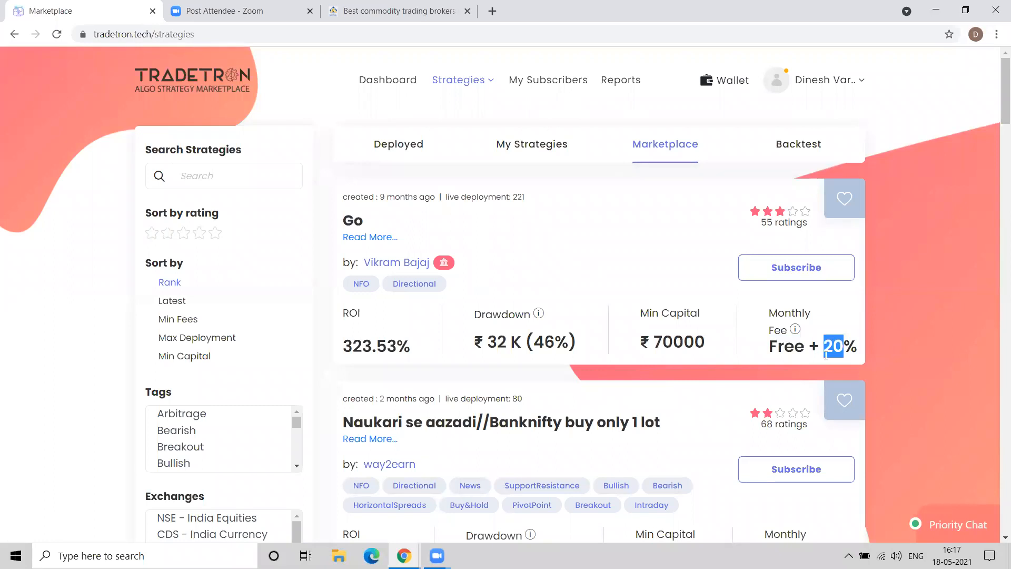
{"action": "left_click", "coordinate": [658, 265]}
Step: Browse the other listed marketplace strategies to compare their tags, ROI, drawdown, capital and fees
{"action": "scroll", "coordinate": [658, 265], "scroll_direction": "down", "scroll_amount": 5}
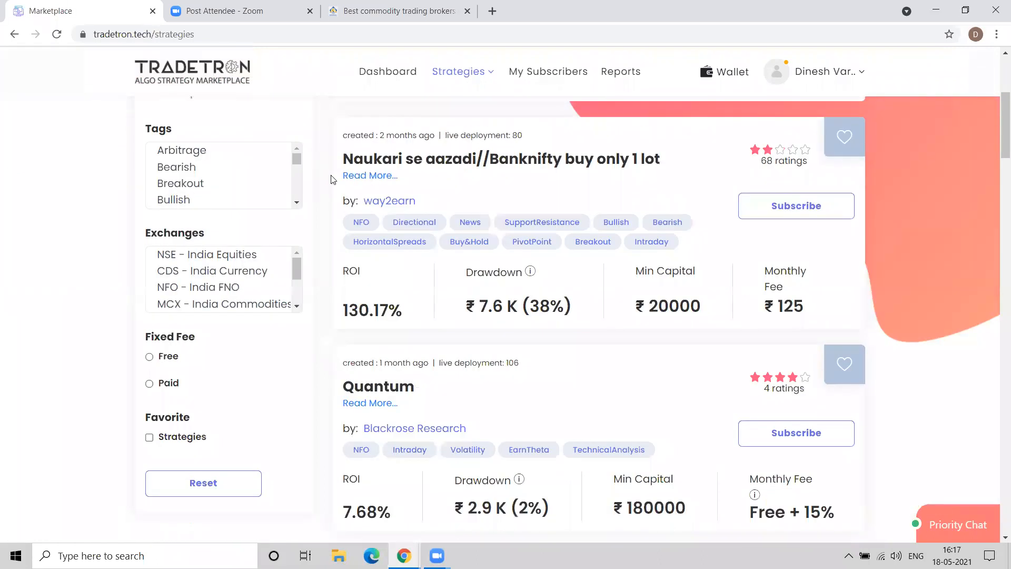
{"action": "scroll", "coordinate": [533, 192], "scroll_direction": "down", "scroll_amount": 1}
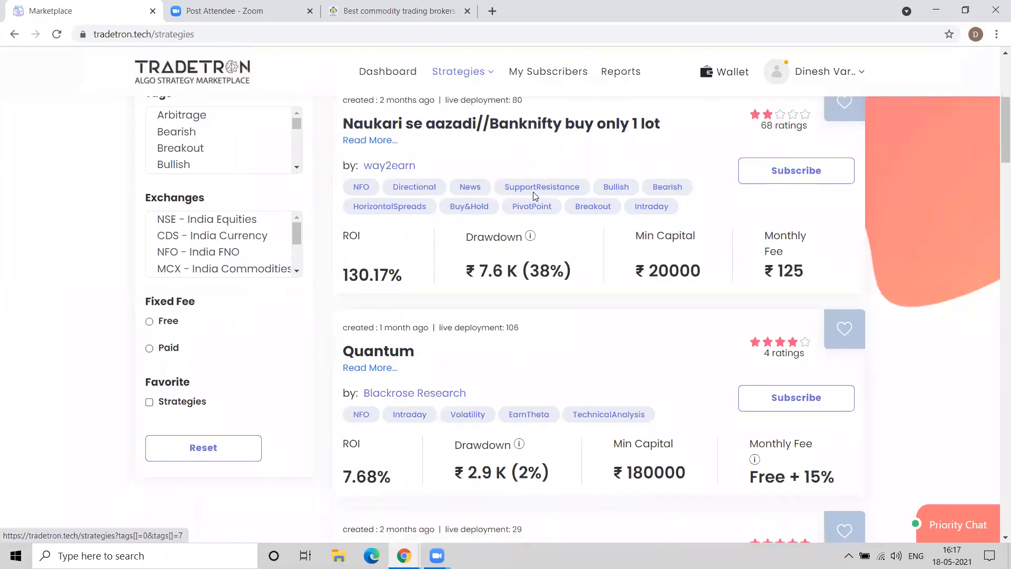
{"action": "scroll", "coordinate": [532, 191], "scroll_direction": "down", "scroll_amount": 4}
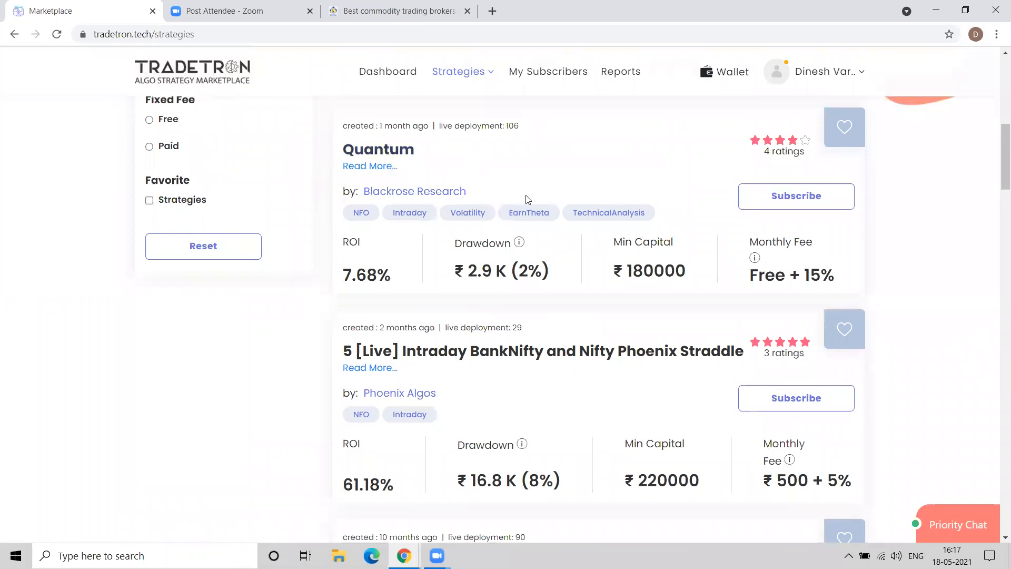
{"action": "scroll", "coordinate": [526, 199], "scroll_direction": "up", "scroll_amount": 10}
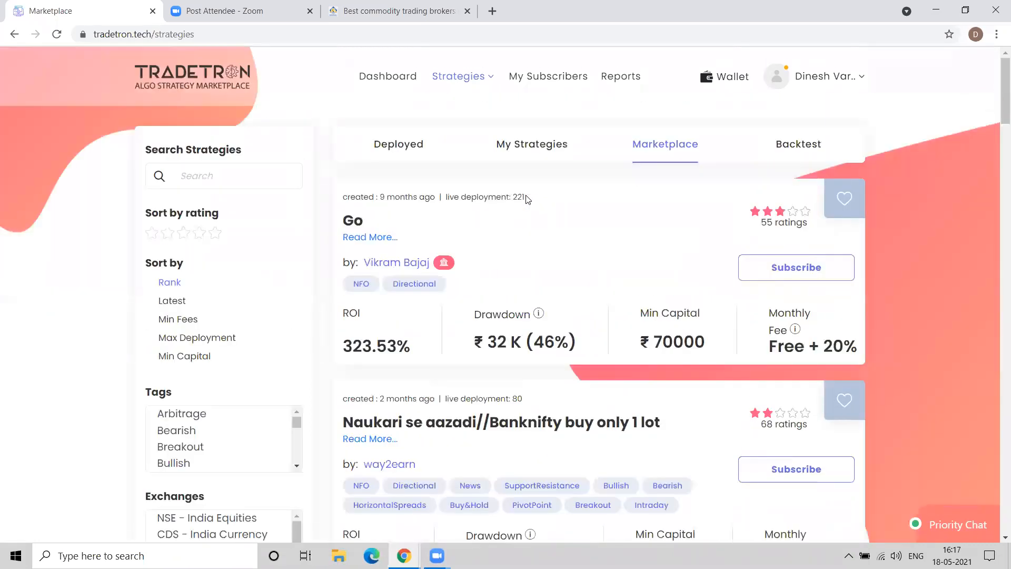
Step: Open the Go strategy's detail page and view the creator's contact form, closing it without sending a message
{"action": "left_click", "coordinate": [353, 223]}
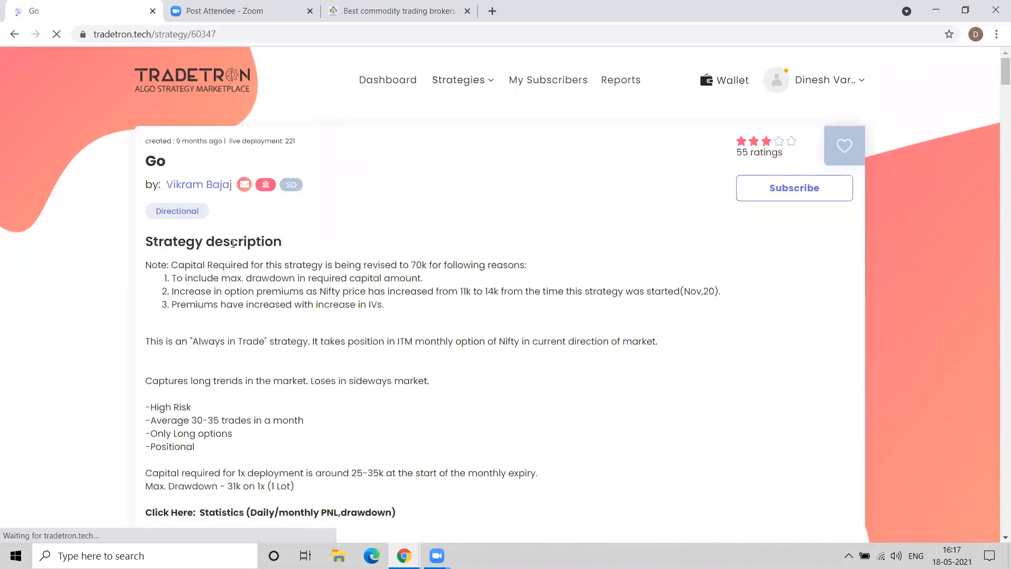
{"action": "left_click", "coordinate": [244, 185]}
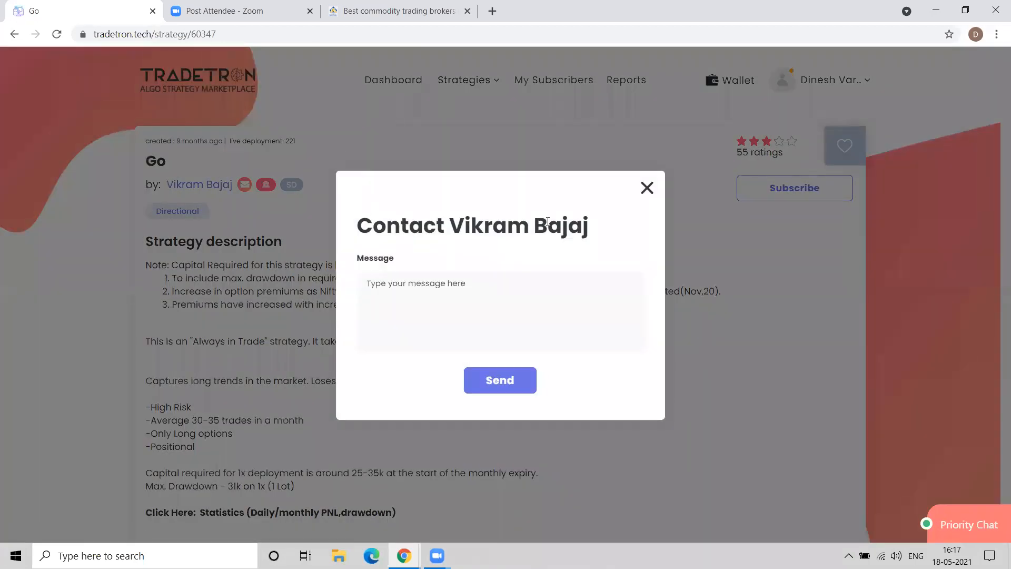
{"action": "left_click", "coordinate": [647, 188]}
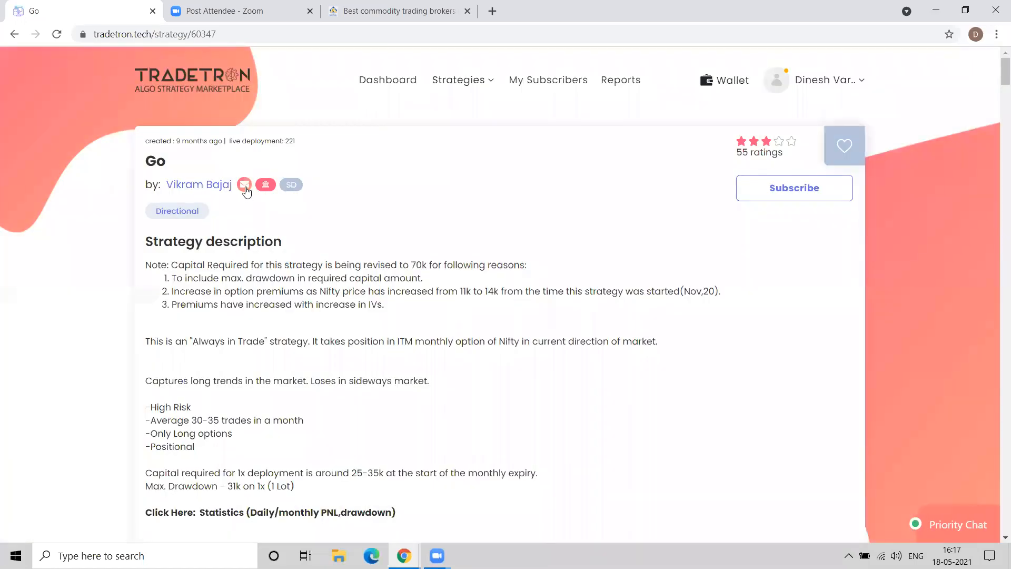
Step: Read the Go strategy's description, including its risk notes, exchange, required capital and monthly fee
{"action": "scroll", "coordinate": [253, 288], "scroll_direction": "down", "scroll_amount": 3}
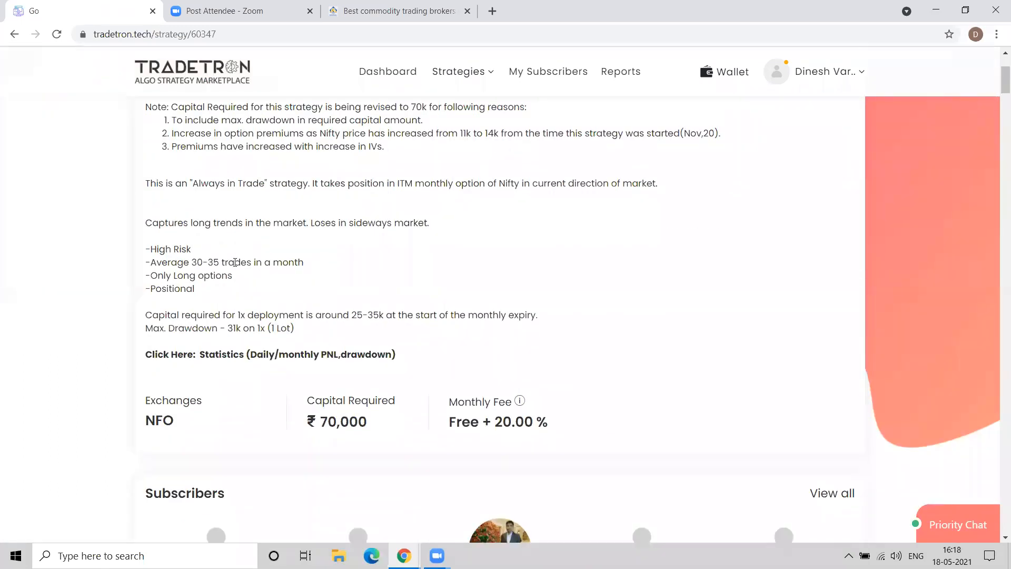
{"action": "scroll", "coordinate": [235, 263], "scroll_direction": "up", "scroll_amount": 2}
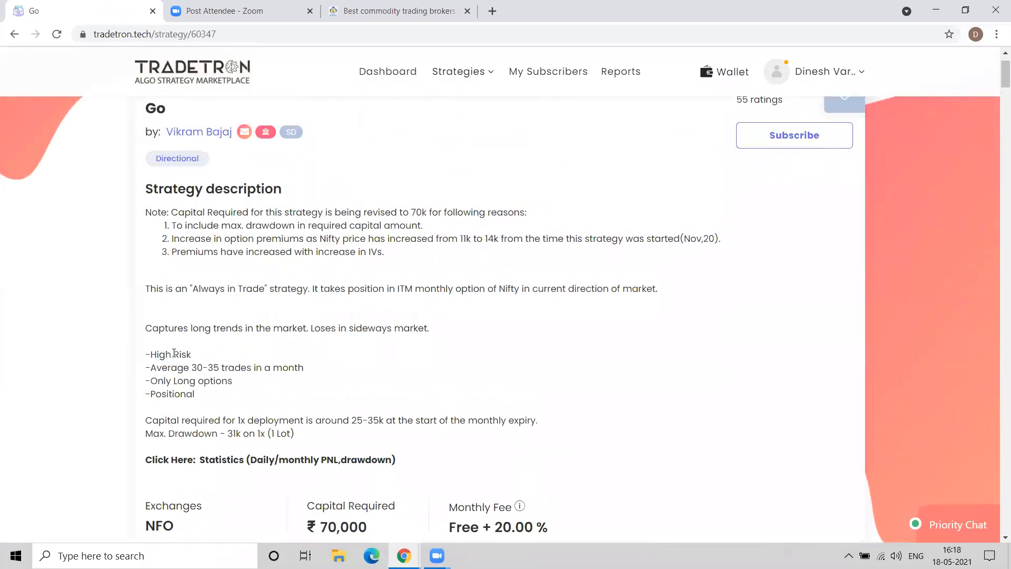
{"action": "scroll", "coordinate": [222, 368], "scroll_direction": "down", "scroll_amount": 1}
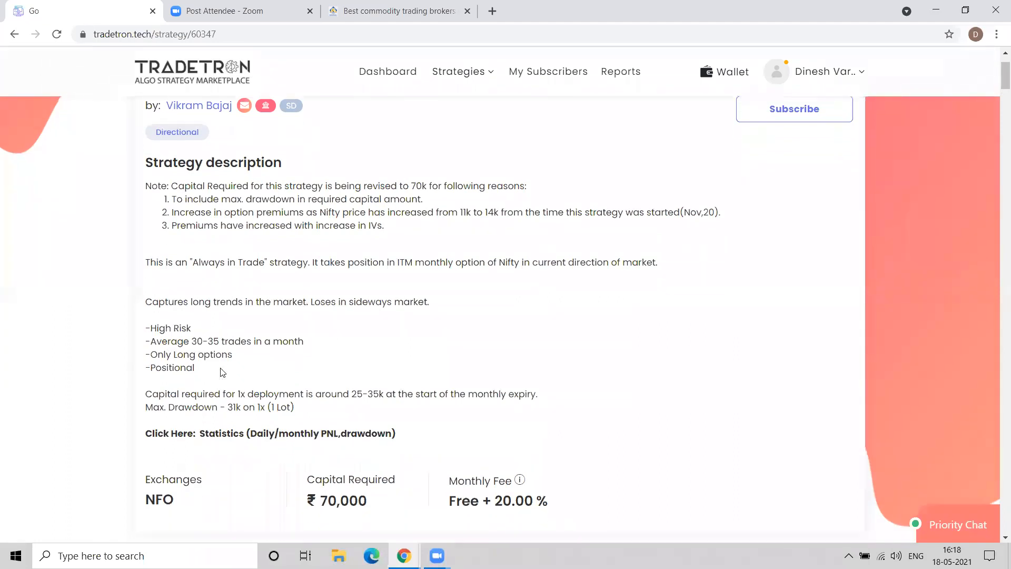
Step: Examine the equity curve in the Go strategy's statistics, checking individual dates along the line
{"action": "scroll", "coordinate": [331, 408], "scroll_direction": "down", "scroll_amount": 8}
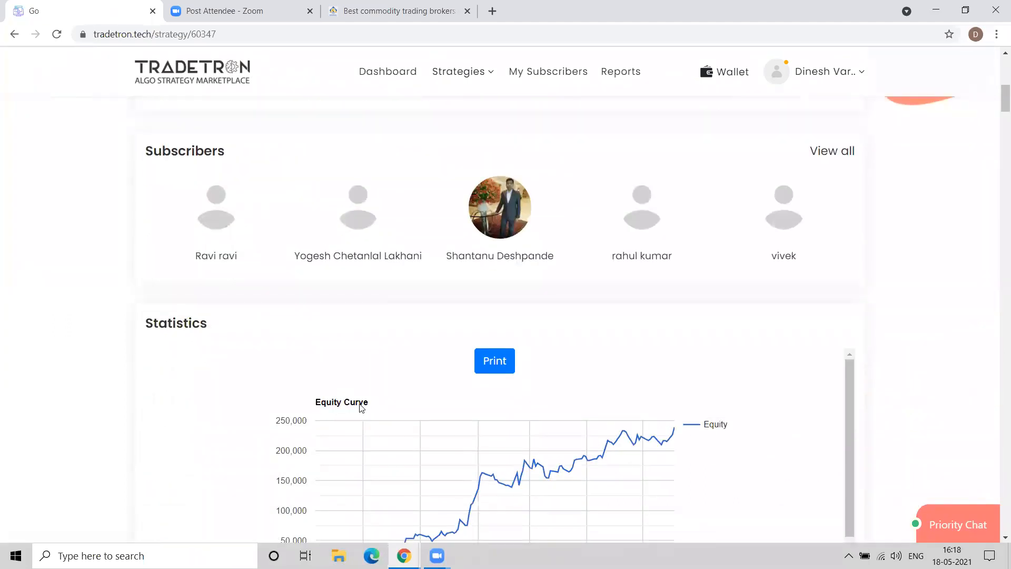
{"action": "scroll", "coordinate": [361, 406], "scroll_direction": "down", "scroll_amount": 2}
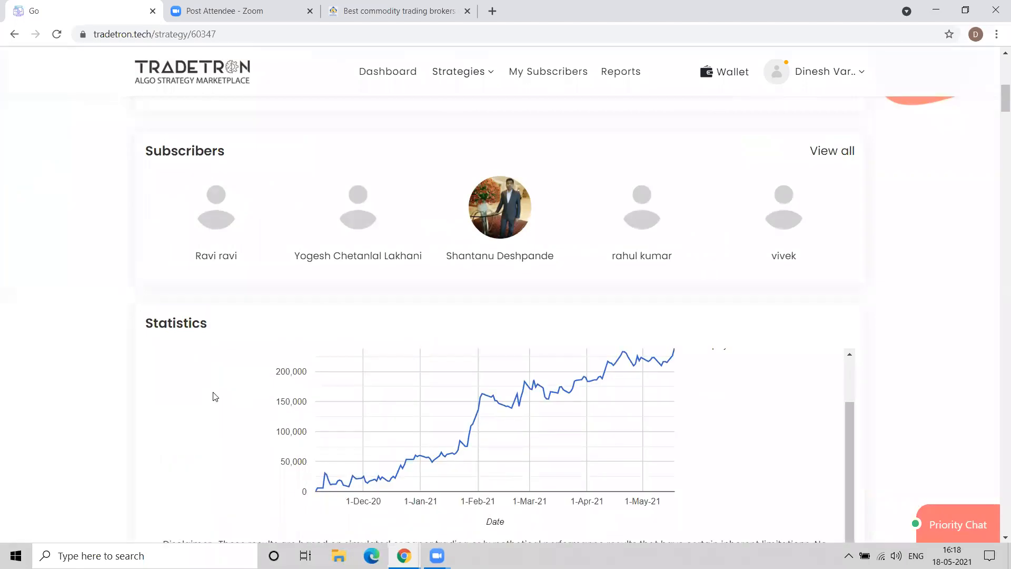
{"action": "scroll", "coordinate": [215, 396], "scroll_direction": "up", "scroll_amount": 2}
{"action": "scroll", "coordinate": [215, 395], "scroll_direction": "down", "scroll_amount": 1}
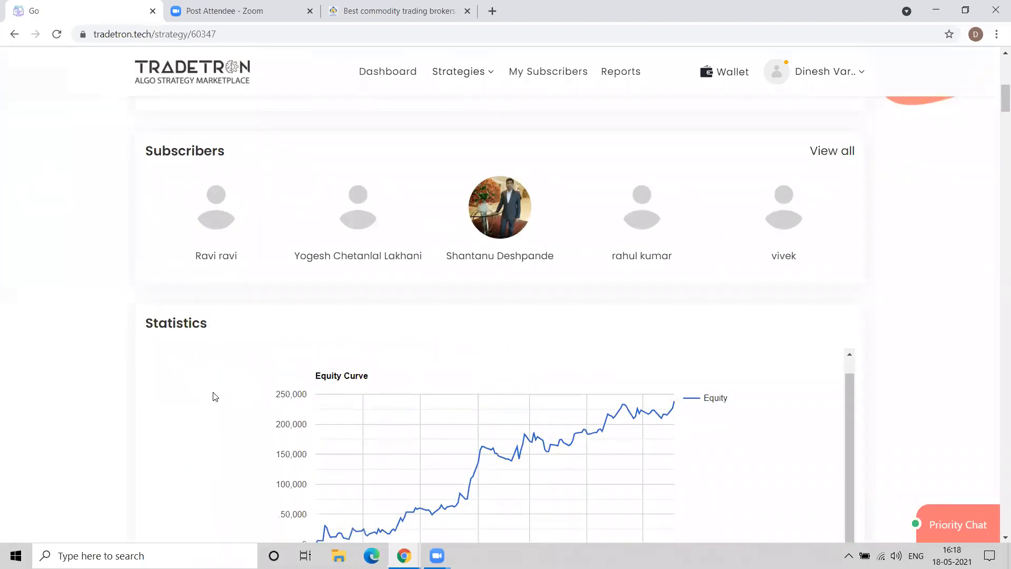
{"action": "scroll", "coordinate": [103, 373], "scroll_direction": "down", "scroll_amount": 3}
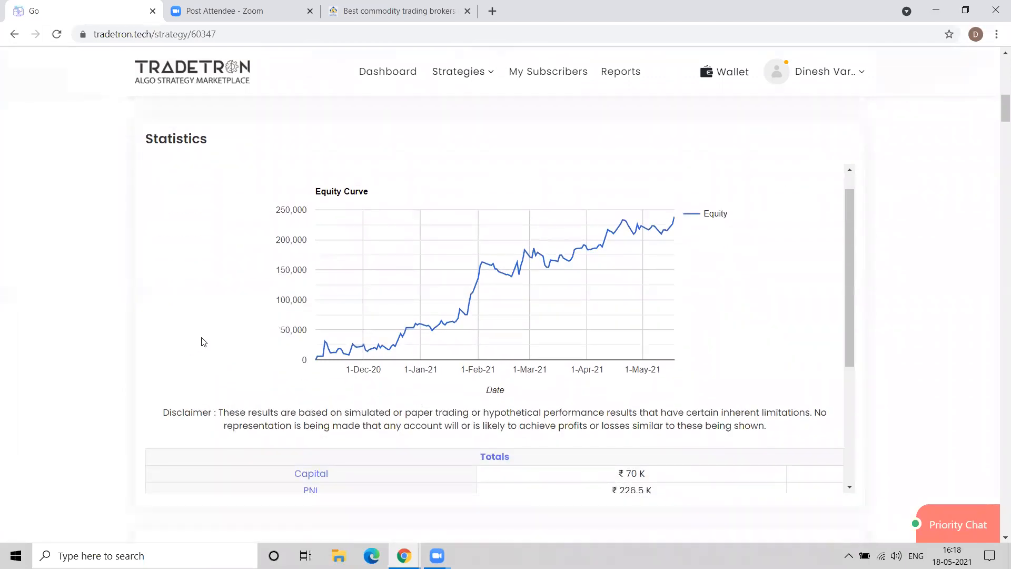
{"action": "scroll", "coordinate": [201, 342], "scroll_direction": "up", "scroll_amount": 2}
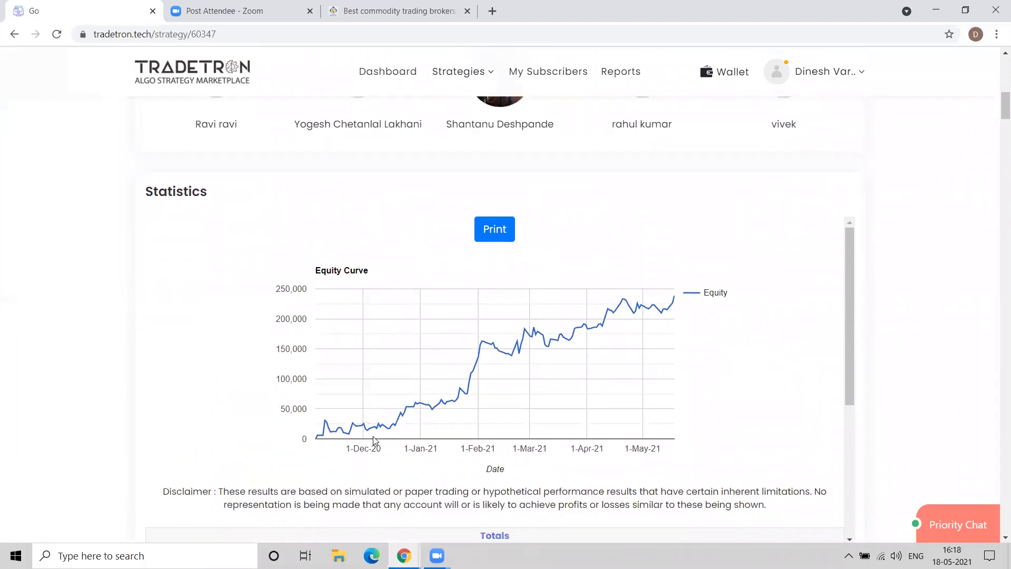
{"action": "mouse_move", "coordinate": [399, 433]}
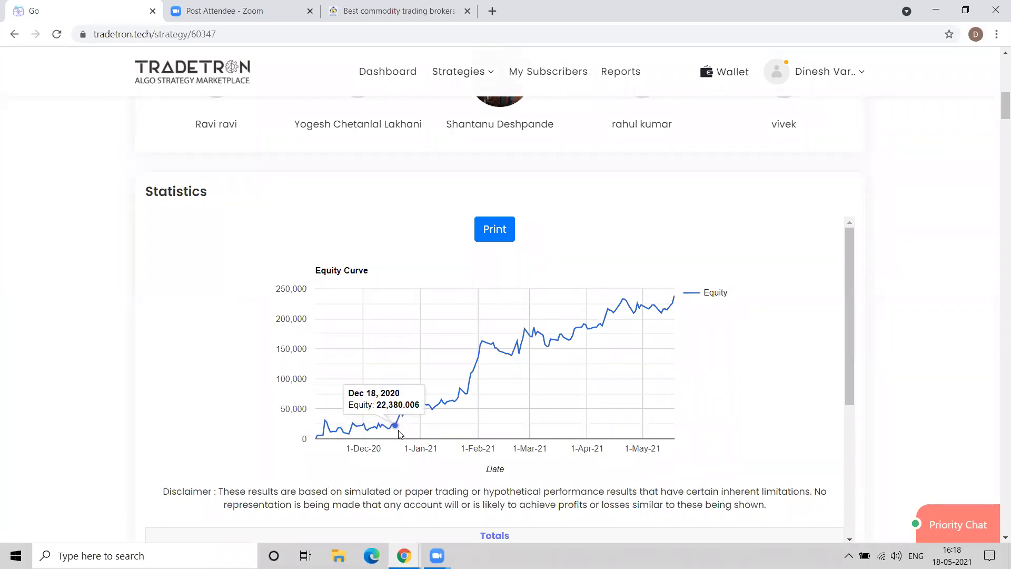
{"action": "mouse_move", "coordinate": [317, 437]}
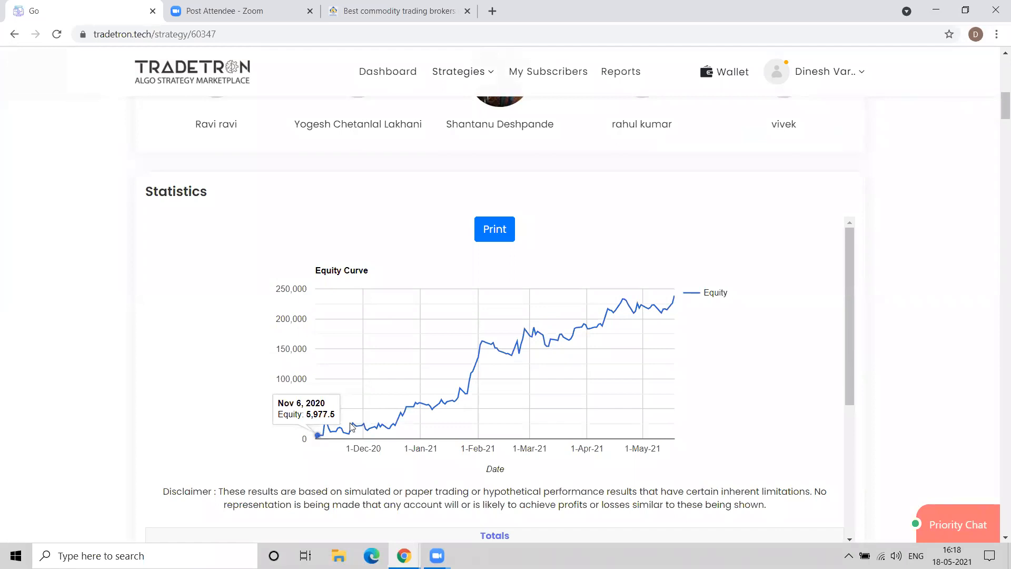
Step: Review the totals and month-by-month PNL tables in the Go strategy's statistics, focusing on capital and drawdown
{"action": "scroll", "coordinate": [735, 347], "scroll_direction": "down", "scroll_amount": 5}
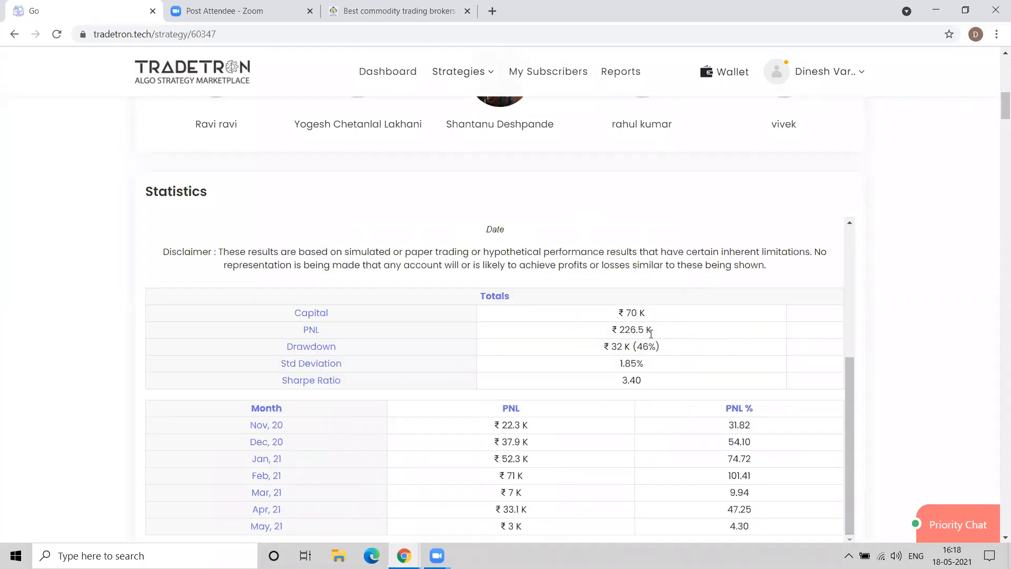
{"action": "triple_click", "coordinate": [633, 313]}
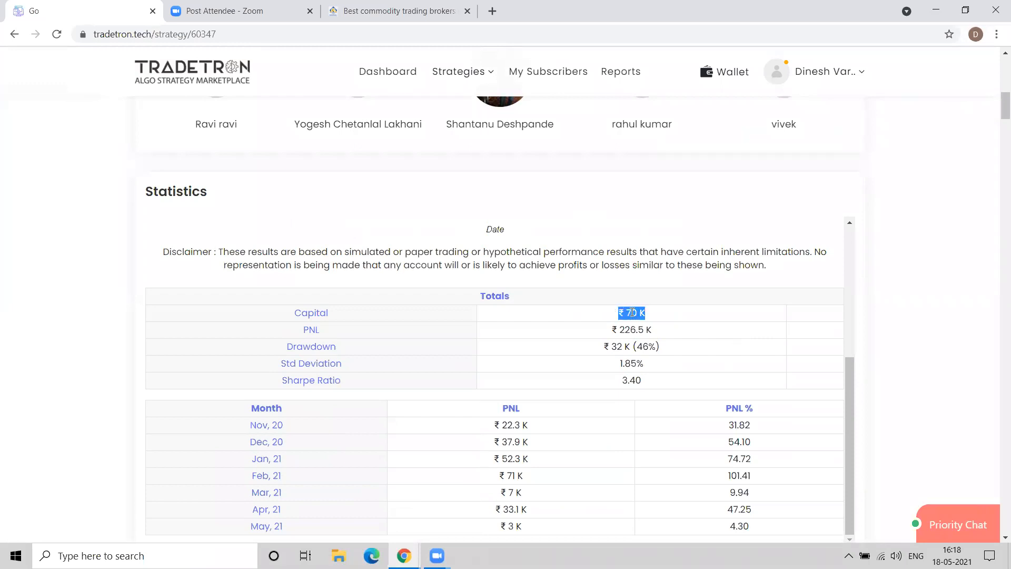
{"action": "left_click", "coordinate": [574, 448]}
{"action": "scroll", "coordinate": [574, 448], "scroll_direction": "down", "scroll_amount": 2}
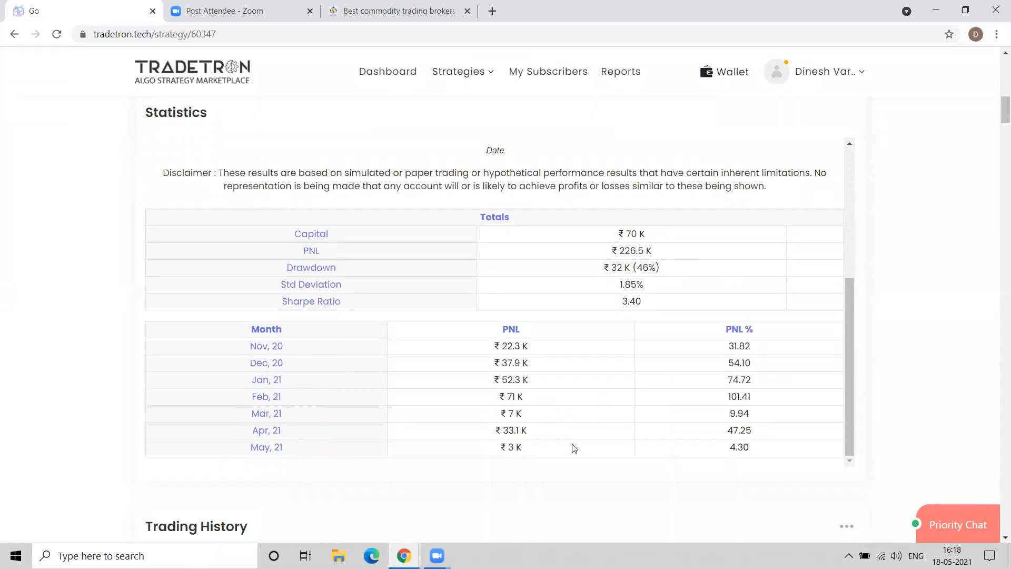
{"action": "triple_click", "coordinate": [618, 266]}
{"action": "triple_click", "coordinate": [631, 234]}
{"action": "left_click", "coordinate": [587, 337]}
Step: Look through the Go strategy's trading history and the feedback left by subscribers
{"action": "scroll", "coordinate": [893, 332], "scroll_direction": "down", "scroll_amount": 8}
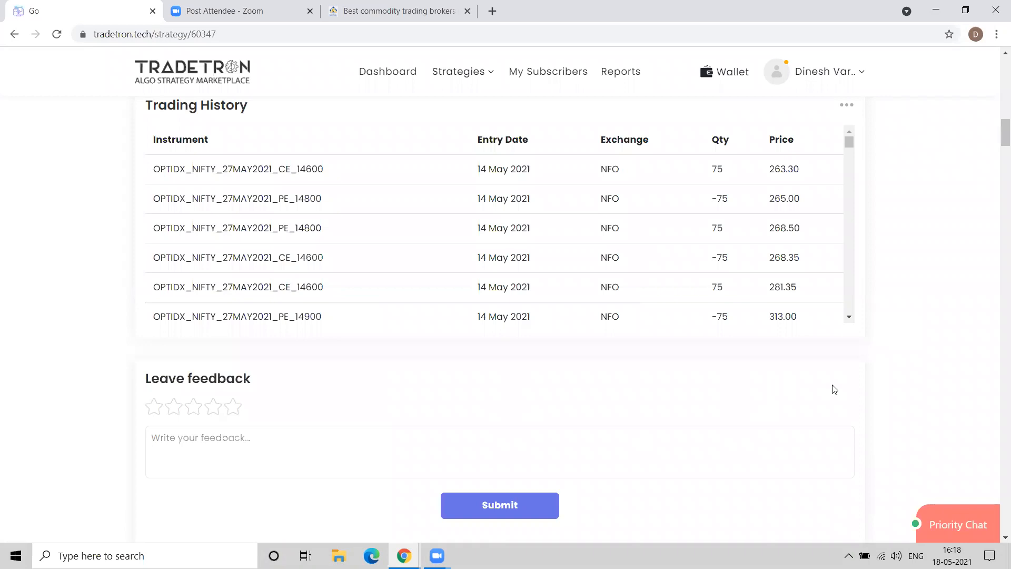
{"action": "scroll", "coordinate": [834, 389], "scroll_direction": "down", "scroll_amount": 3}
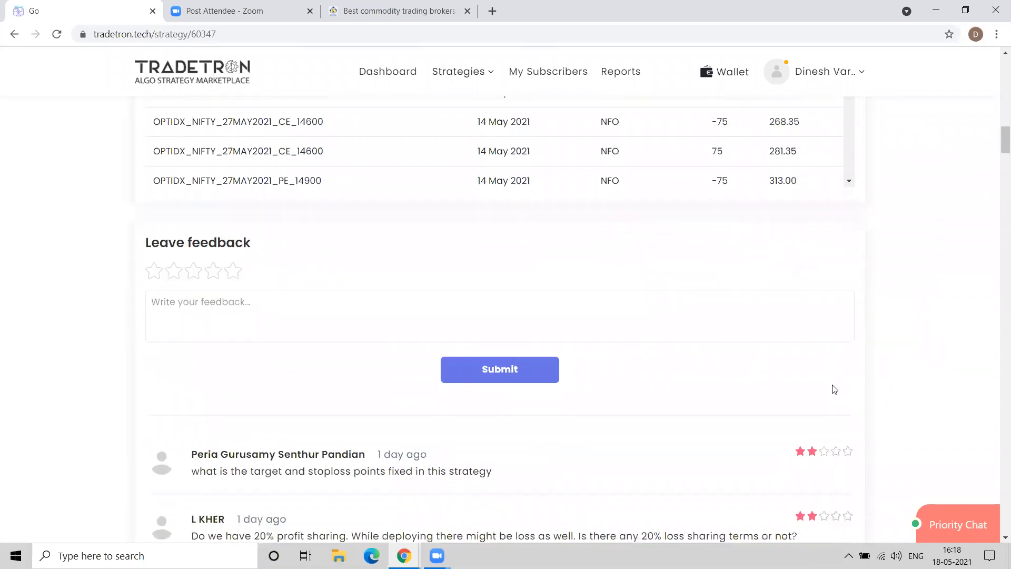
{"action": "scroll", "coordinate": [834, 389], "scroll_direction": "down", "scroll_amount": 8}
{"action": "scroll", "coordinate": [834, 389], "scroll_direction": "down", "scroll_amount": 7}
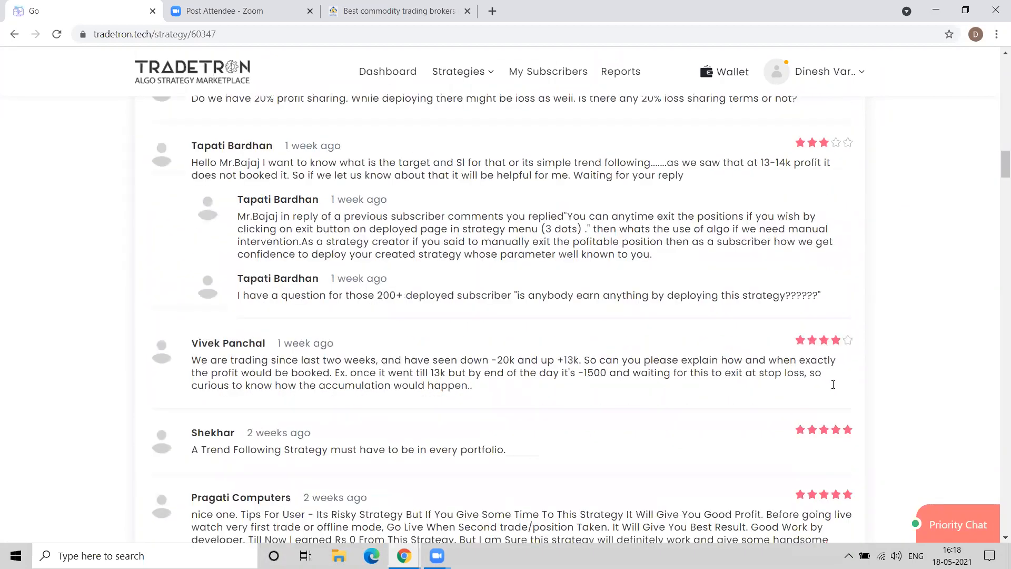
{"action": "scroll", "coordinate": [833, 389], "scroll_direction": "down", "scroll_amount": 4}
{"action": "scroll", "coordinate": [834, 389], "scroll_direction": "up", "scroll_amount": 7}
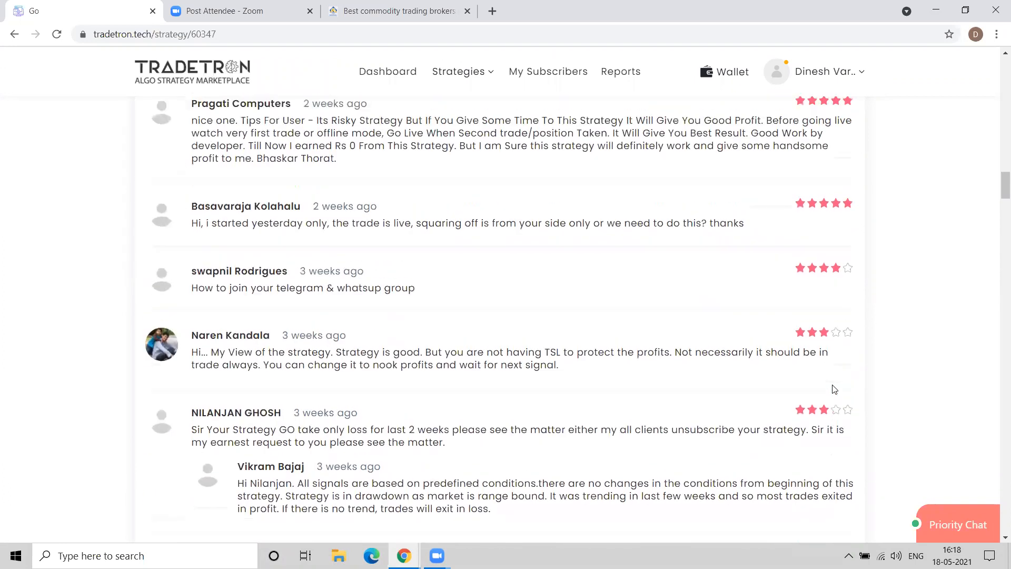
Step: Subscribe to the Go strategy and open the My Strategies page
{"action": "scroll", "coordinate": [834, 389], "scroll_direction": "up", "scroll_amount": 20}
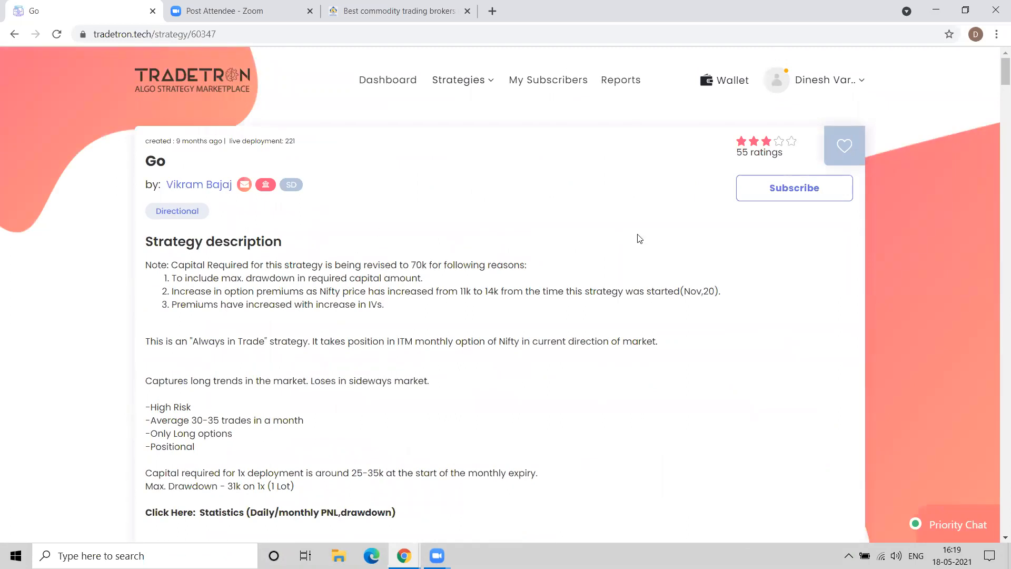
{"action": "left_click", "coordinate": [782, 193]}
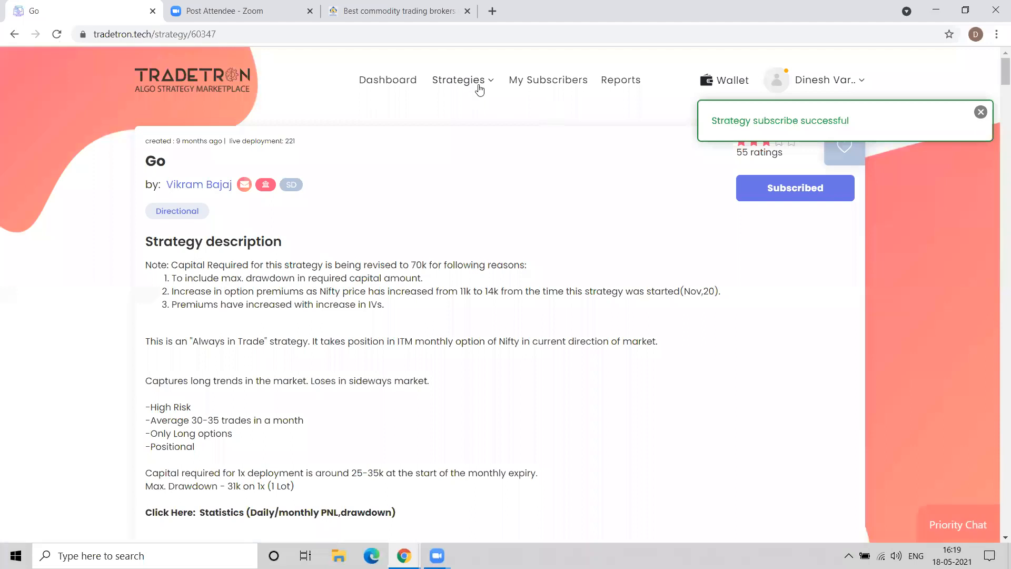
{"action": "mouse_move", "coordinate": [479, 89]}
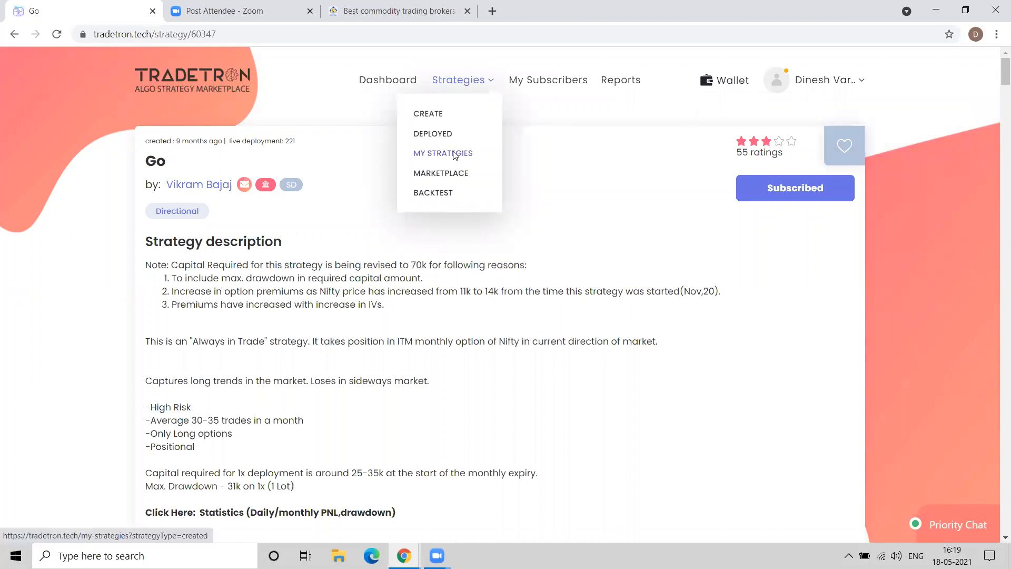
{"action": "left_click", "coordinate": [451, 152]}
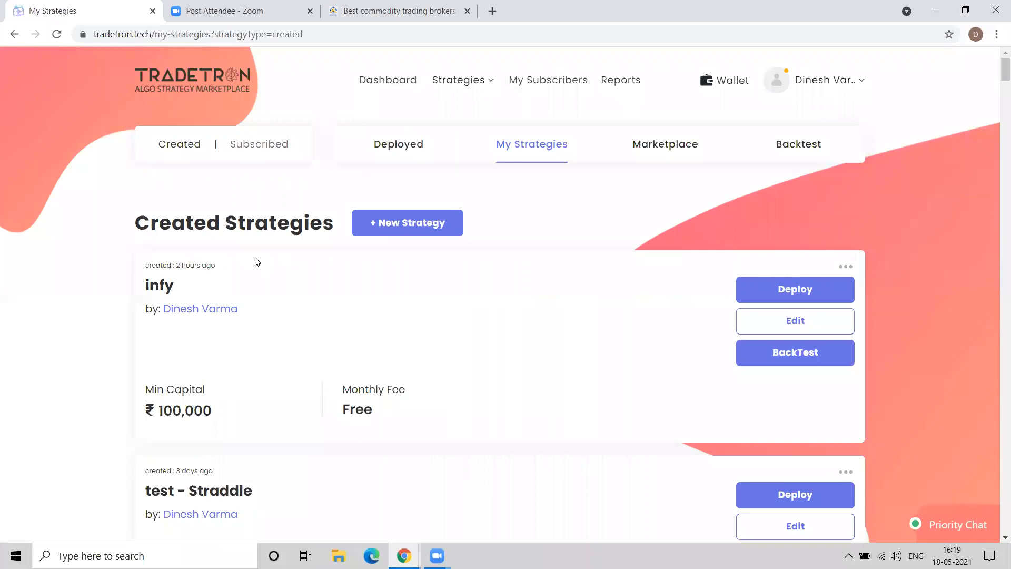
Step: Show the subscribed strategies and review the Go entry with the note beneath it
{"action": "left_click", "coordinate": [261, 148]}
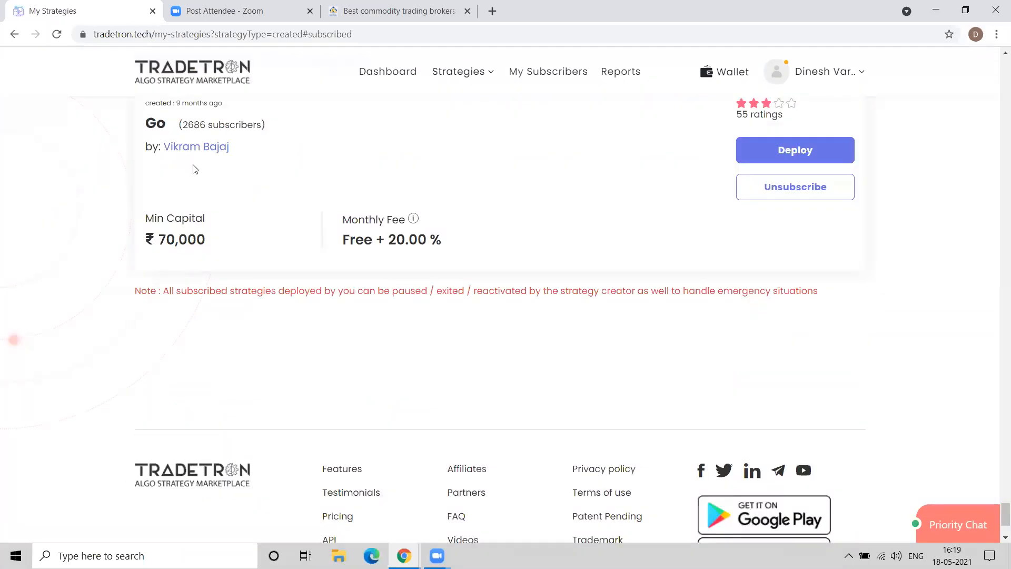
{"action": "scroll", "coordinate": [313, 155], "scroll_direction": "up", "scroll_amount": 1}
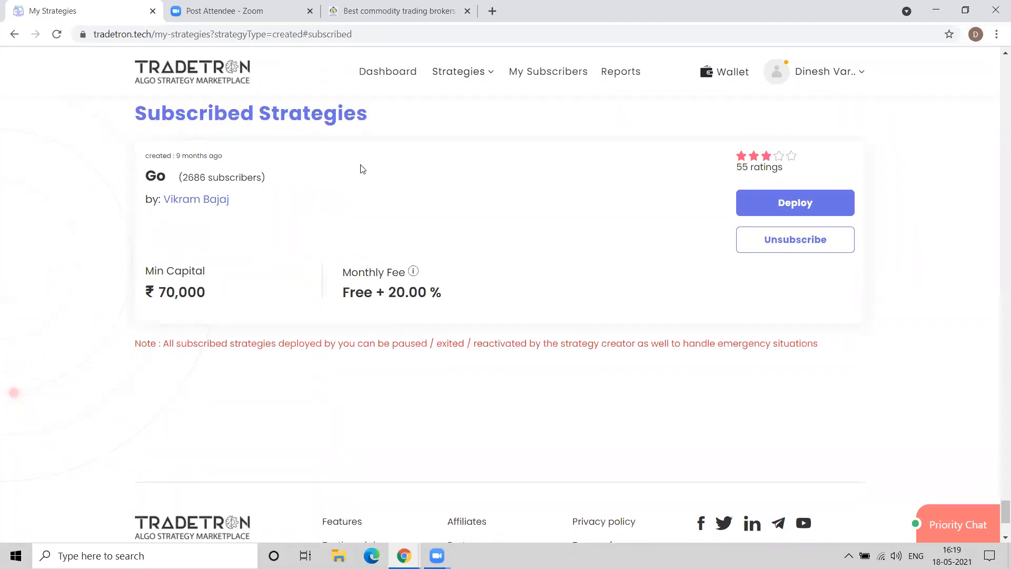
{"action": "scroll", "coordinate": [362, 168], "scroll_direction": "down", "scroll_amount": 4}
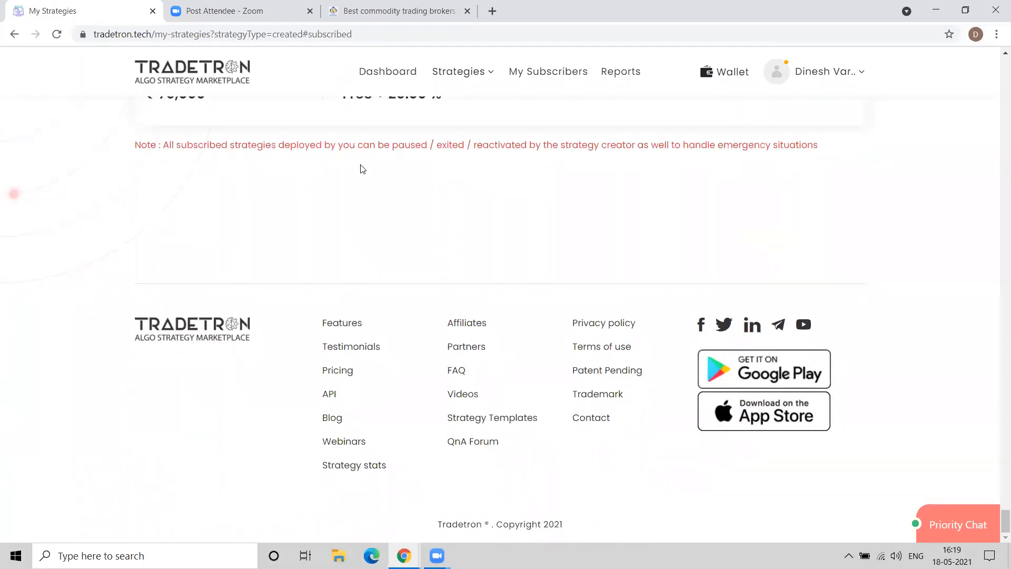
{"action": "scroll", "coordinate": [362, 169], "scroll_direction": "up", "scroll_amount": 1}
{"action": "scroll", "coordinate": [363, 169], "scroll_direction": "down", "scroll_amount": 1}
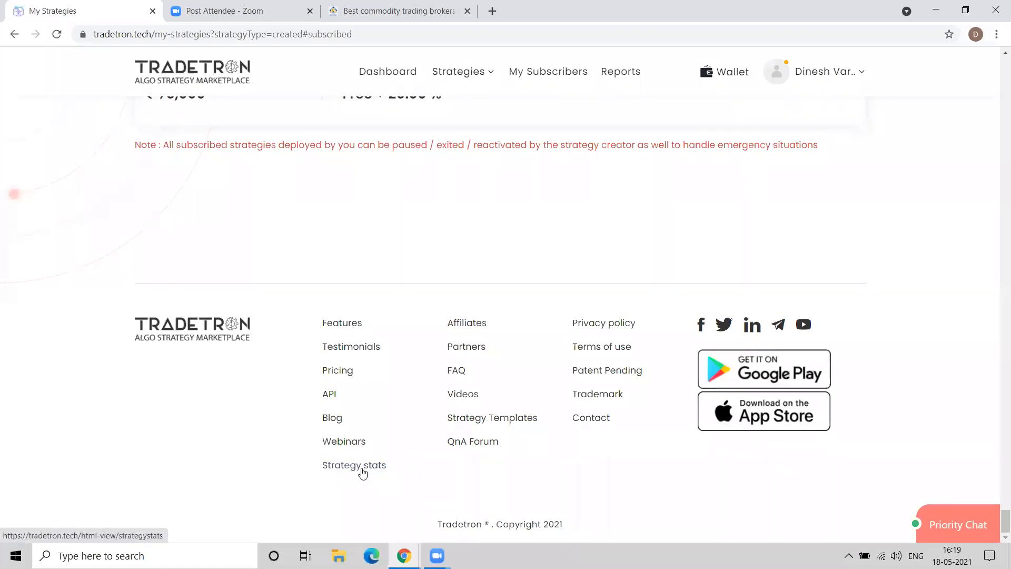
Step: Open the Strategy stats page from the site footer and read the heading of the April 2021 returns table
{"action": "left_click", "coordinate": [344, 471]}
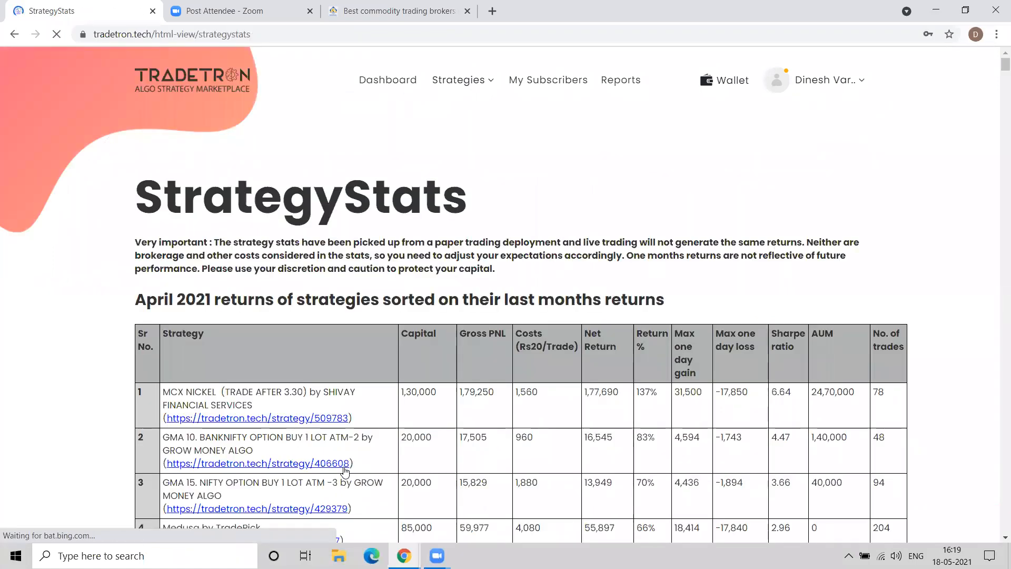
{"action": "scroll", "coordinate": [530, 403], "scroll_direction": "down", "scroll_amount": 5}
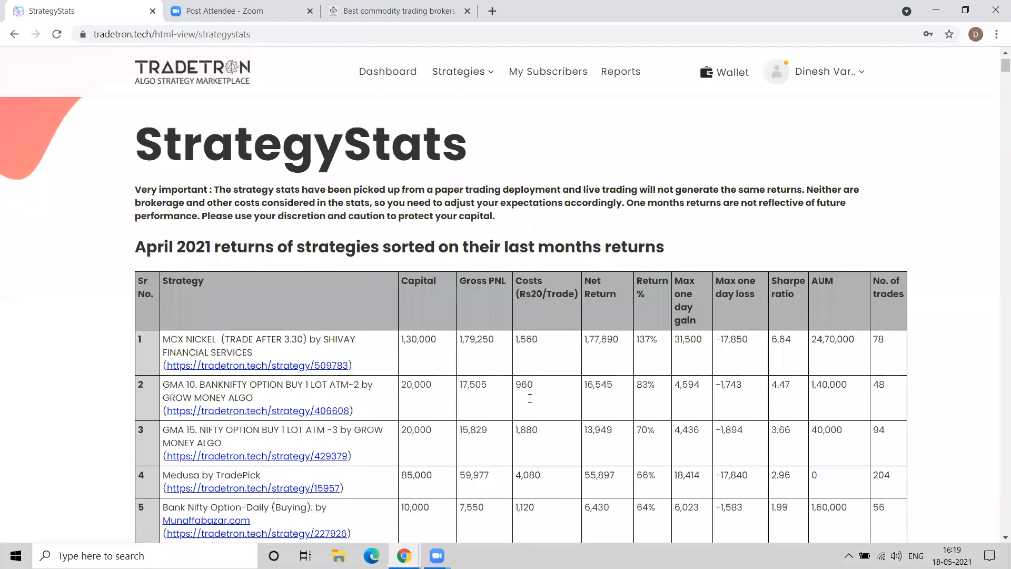
{"action": "scroll", "coordinate": [441, 338], "scroll_direction": "up", "scroll_amount": 3}
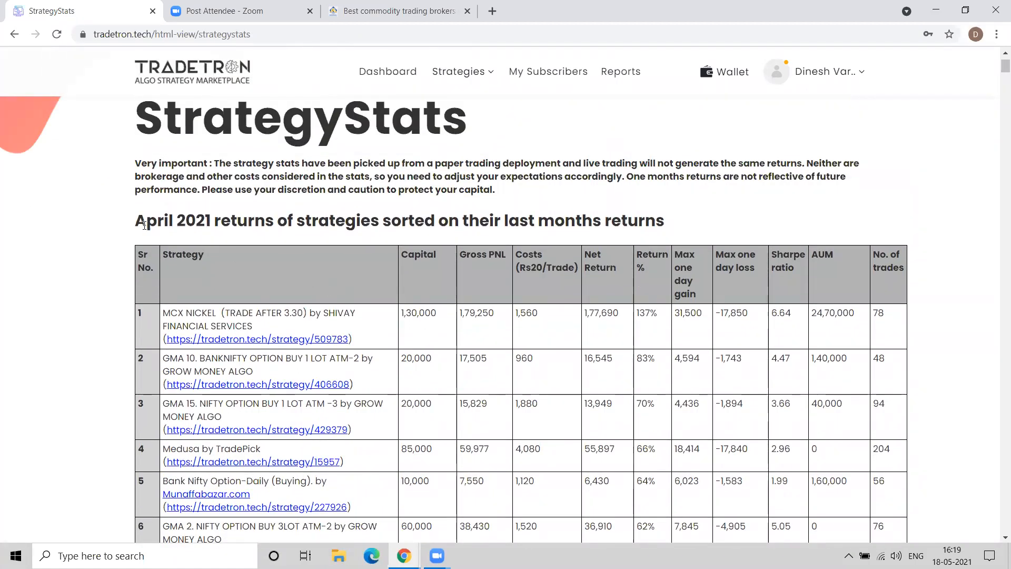
{"action": "left_click_drag", "start_coordinate": [138, 220], "coordinate": [266, 221]}
{"action": "left_click", "coordinate": [313, 210]}
{"action": "left_click_drag", "start_coordinate": [348, 211], "coordinate": [432, 219]}
{"action": "left_click", "coordinate": [558, 287]}
Step: Examine the MCX NICKEL strategy's return percentage, maximum one-day gain and loss, Sharpe ratio, AUM and number of trades
{"action": "scroll", "coordinate": [558, 287], "scroll_direction": "down", "scroll_amount": 1}
{"action": "scroll", "coordinate": [552, 263], "scroll_direction": "down", "scroll_amount": 1}
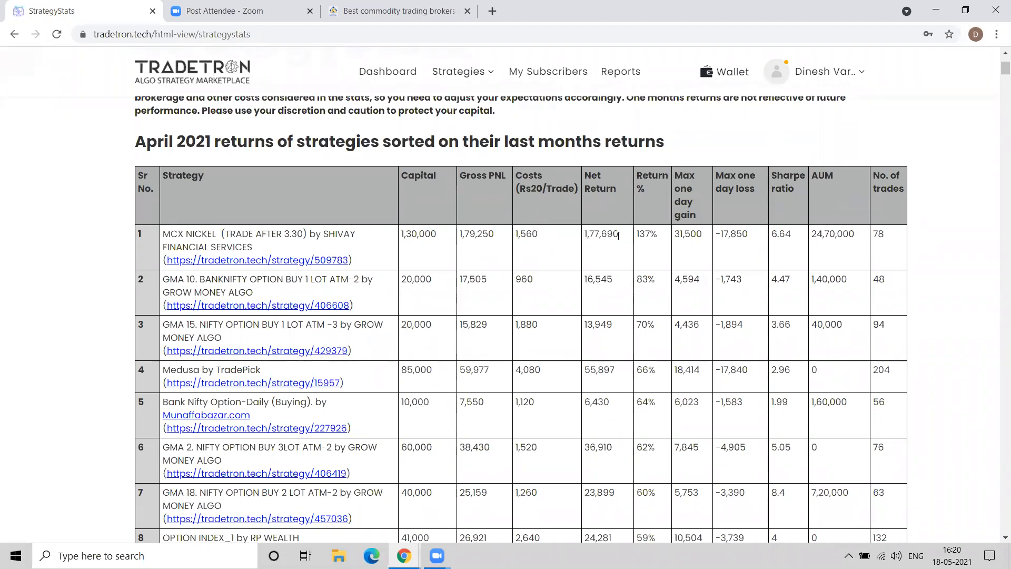
{"action": "triple_click", "coordinate": [645, 238]}
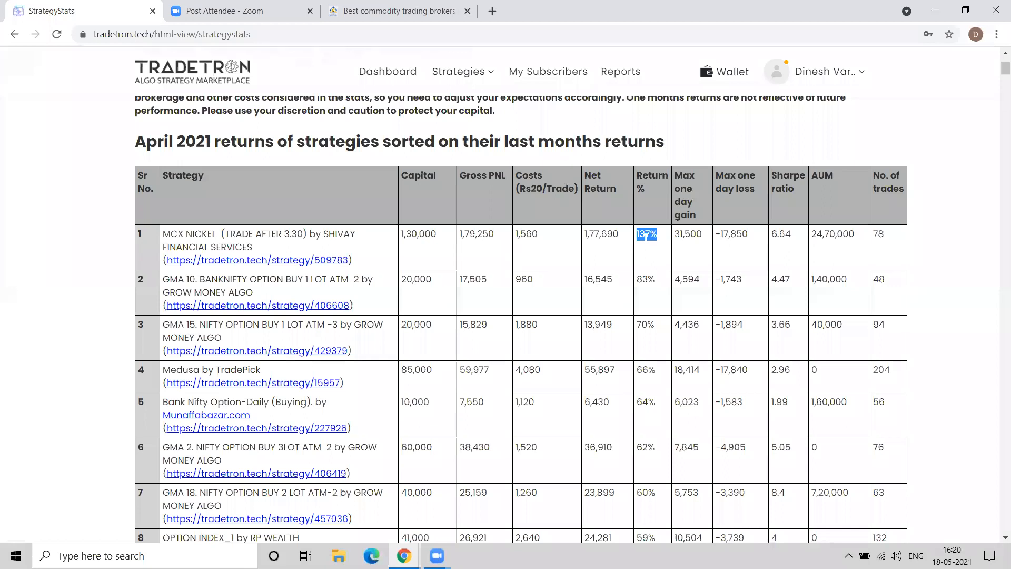
{"action": "triple_click", "coordinate": [681, 238]}
{"action": "double_click", "coordinate": [731, 237]}
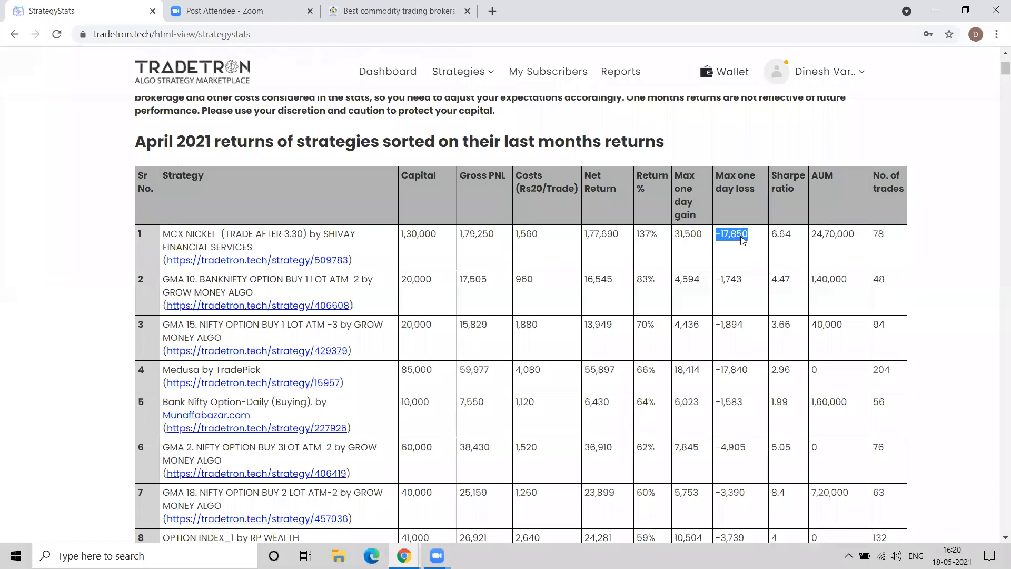
{"action": "left_click", "coordinate": [799, 241]}
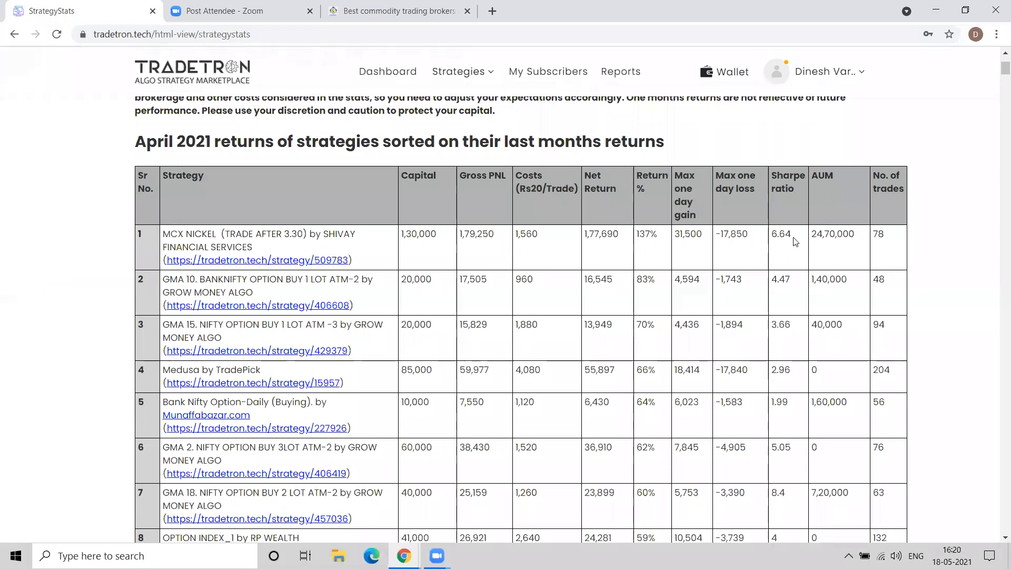
{"action": "double_click", "coordinate": [825, 235]}
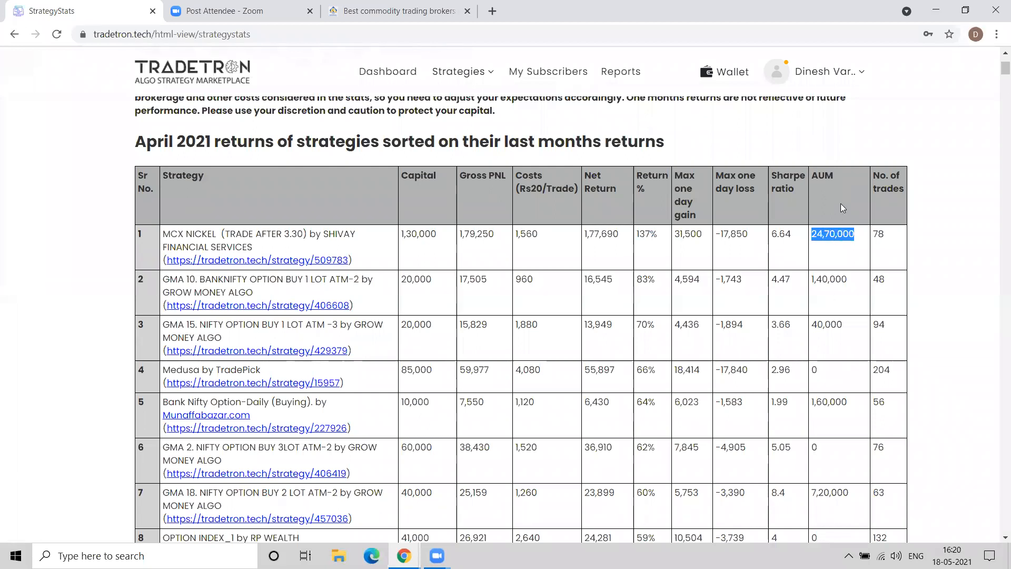
{"action": "left_click", "coordinate": [881, 237]}
{"action": "scroll", "coordinate": [675, 310], "scroll_direction": "down", "scroll_amount": 1}
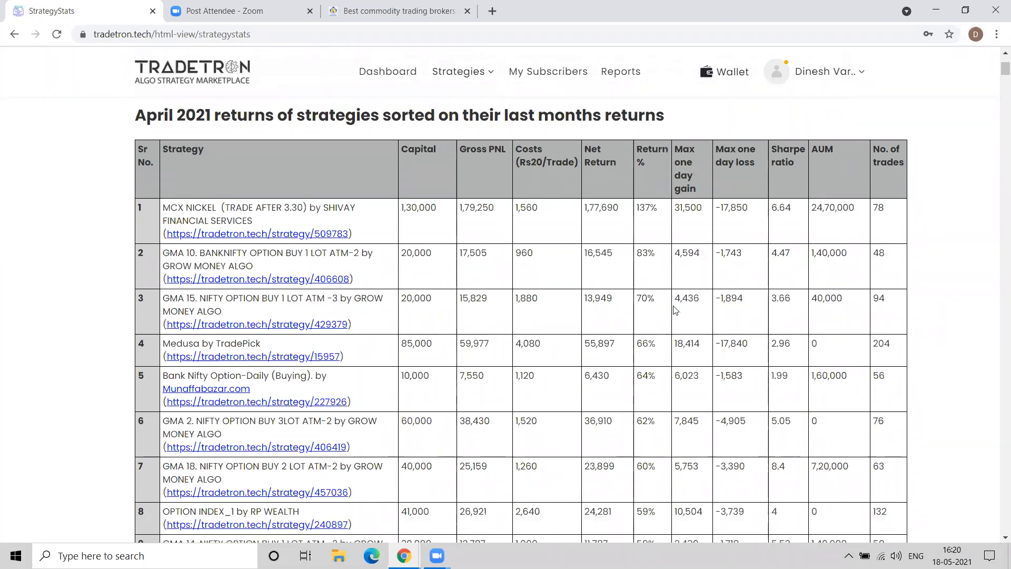
Step: Open GMA 22. BANKNIFTY OPTION BUY 2 LOT ATM-2 from the returns table, review its description and equity curve, and return to the table
{"action": "scroll", "coordinate": [675, 310], "scroll_direction": "down", "scroll_amount": 8}
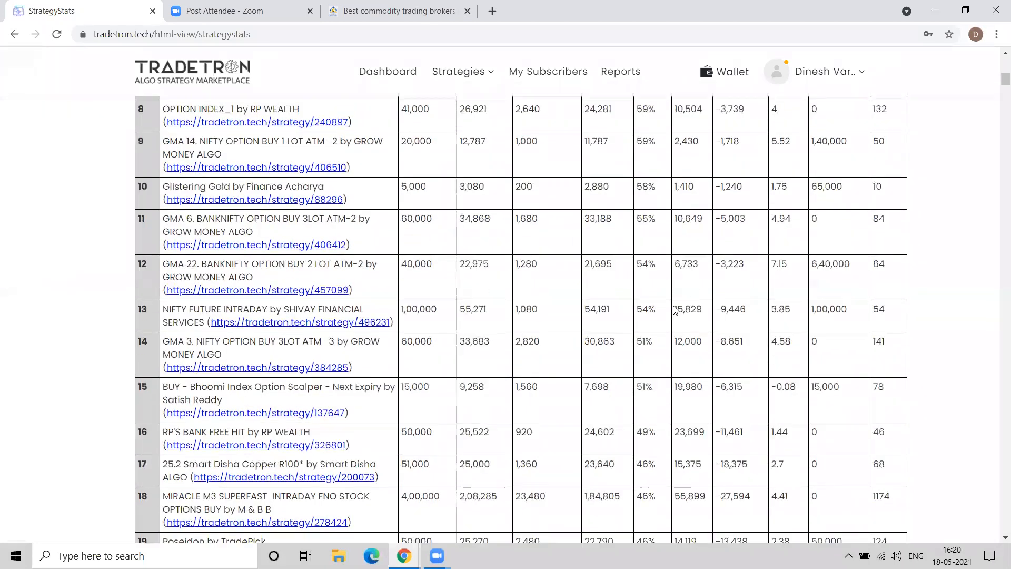
{"action": "scroll", "coordinate": [675, 310], "scroll_direction": "down", "scroll_amount": 1}
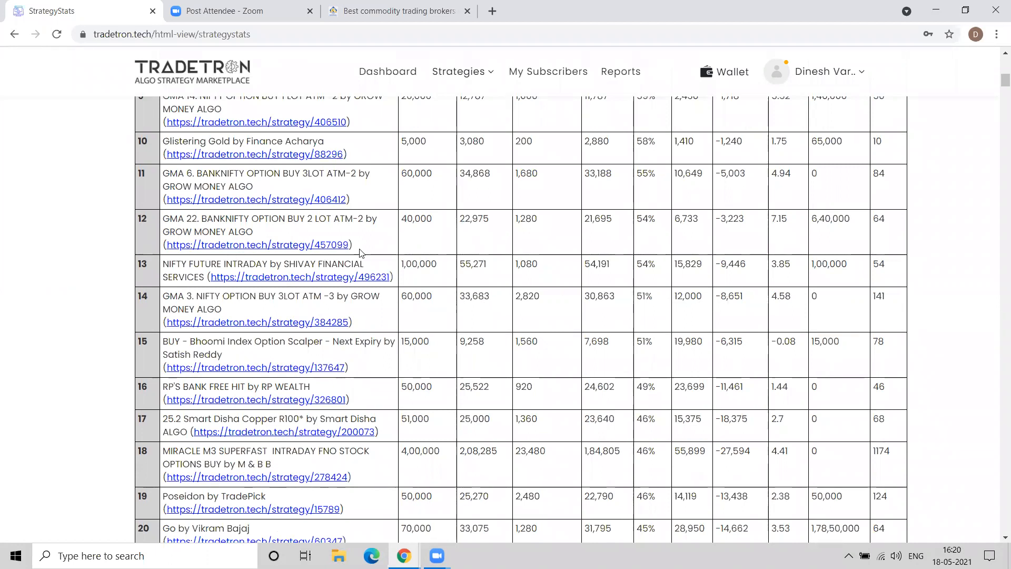
{"action": "left_click", "coordinate": [263, 247]}
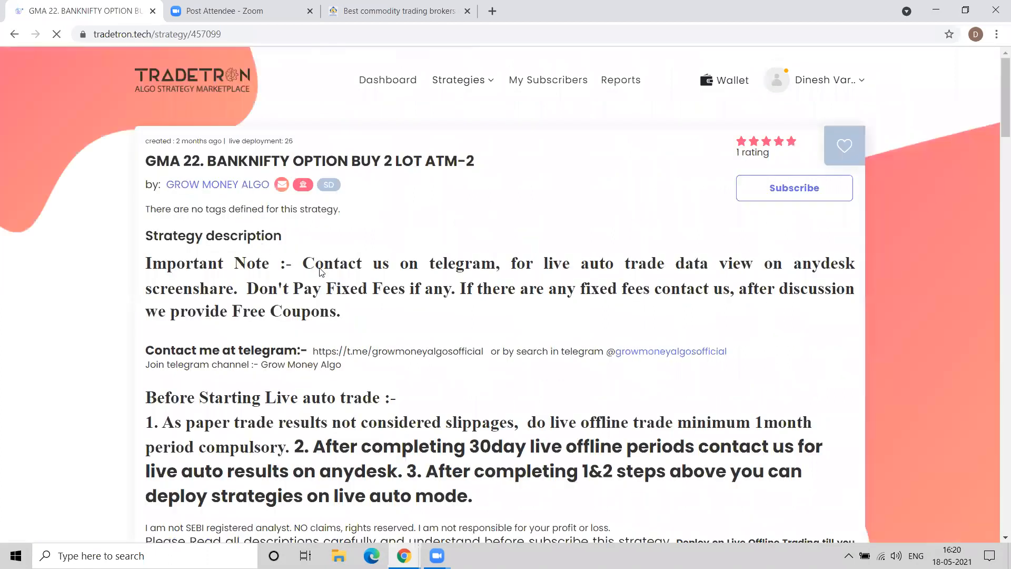
{"action": "scroll", "coordinate": [397, 308], "scroll_direction": "down", "scroll_amount": 9}
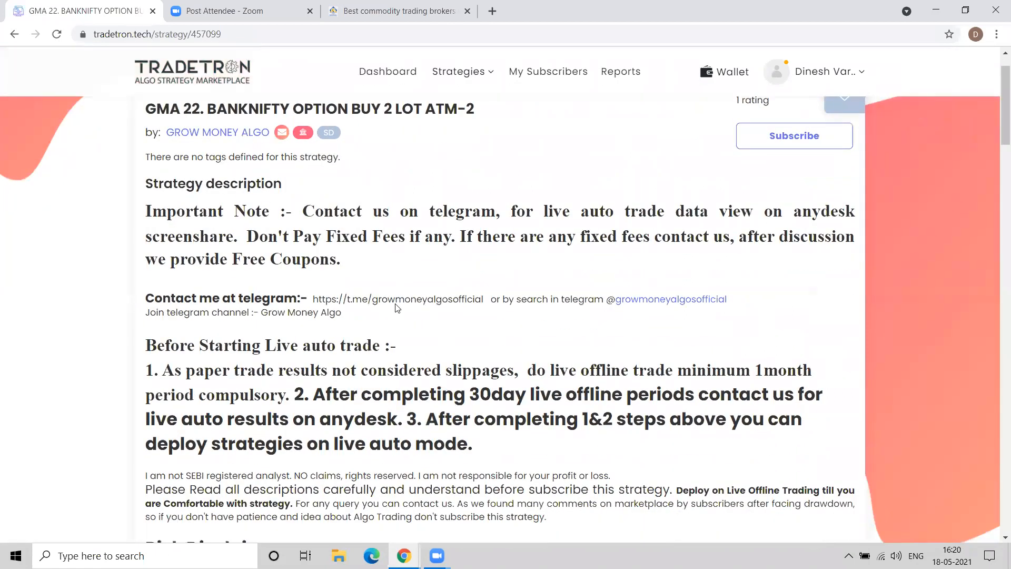
{"action": "scroll", "coordinate": [396, 304], "scroll_direction": "down", "scroll_amount": 8}
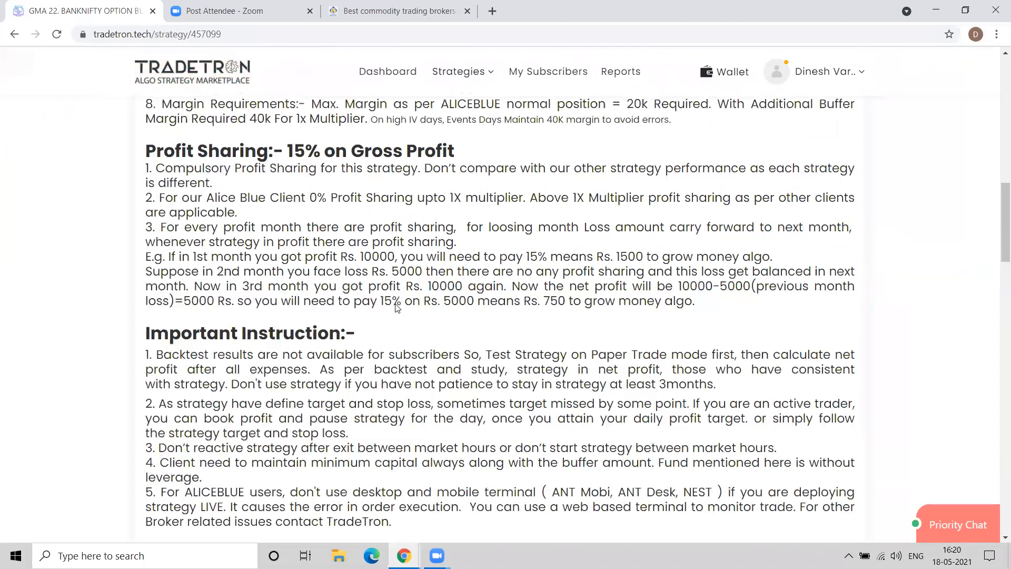
{"action": "scroll", "coordinate": [396, 308], "scroll_direction": "down", "scroll_amount": 14}
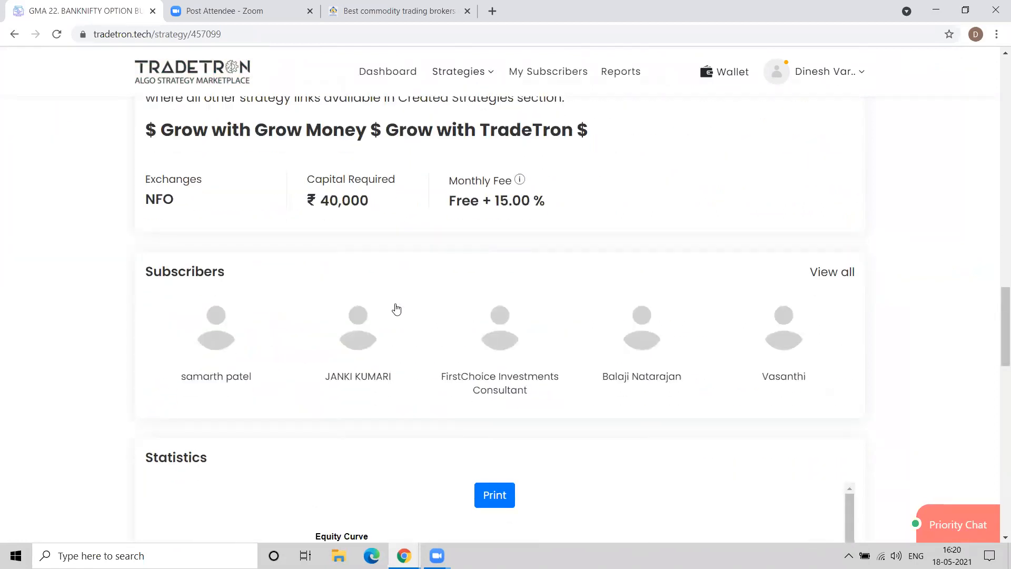
{"action": "scroll", "coordinate": [397, 308], "scroll_direction": "down", "scroll_amount": 2}
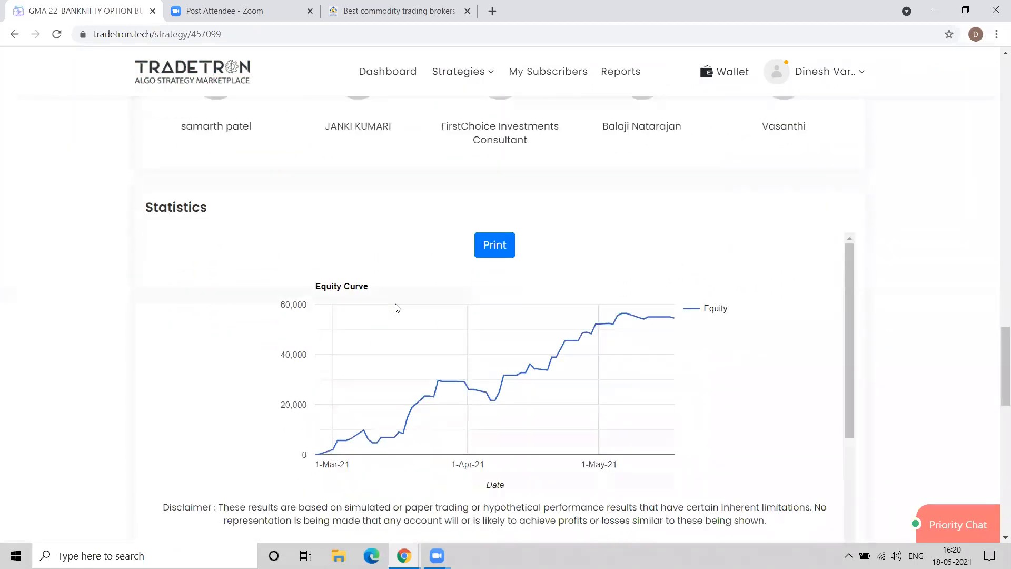
{"action": "left_click", "coordinate": [15, 35]}
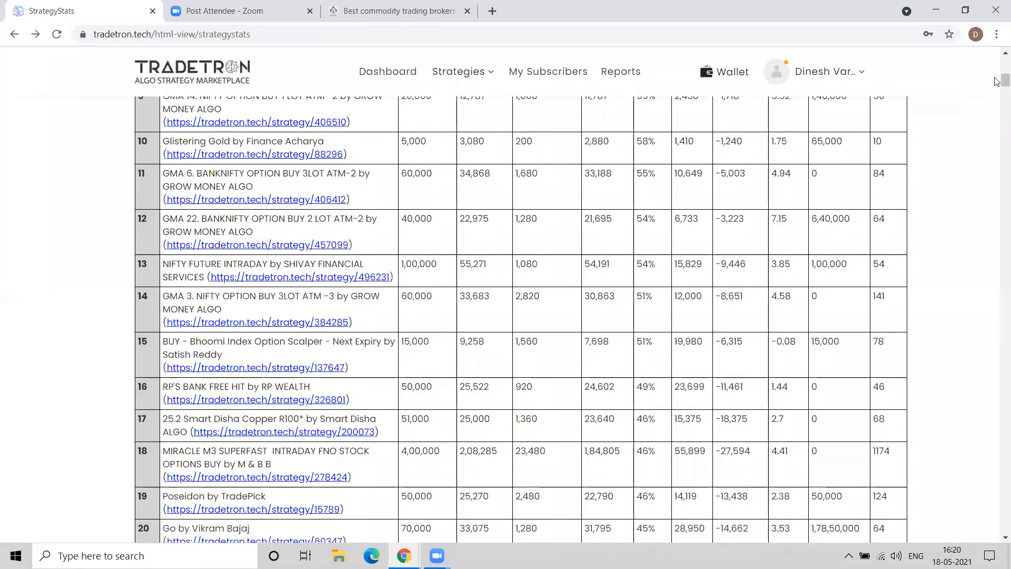
Step: Go to the My Strategies page and show the subscribed strategies with the Go entry in view
{"action": "scroll", "coordinate": [997, 81], "scroll_direction": "up", "scroll_amount": 8}
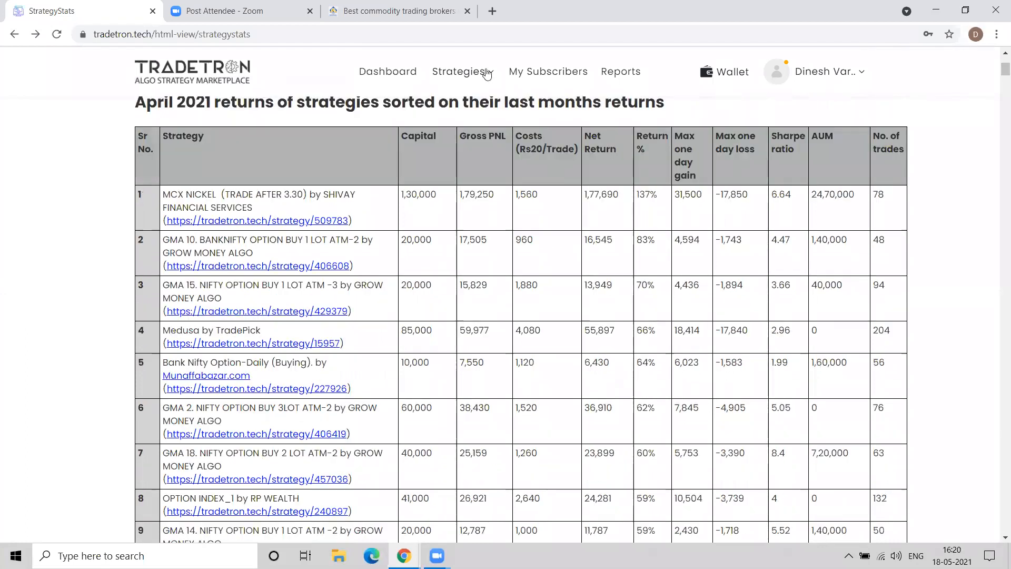
{"action": "left_click", "coordinate": [481, 71]}
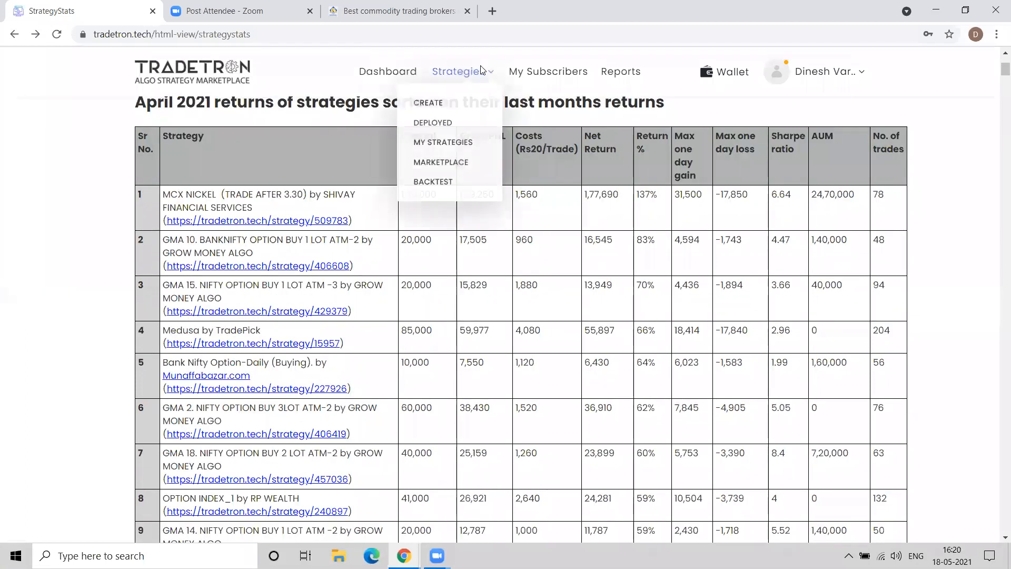
{"action": "left_click", "coordinate": [455, 145]}
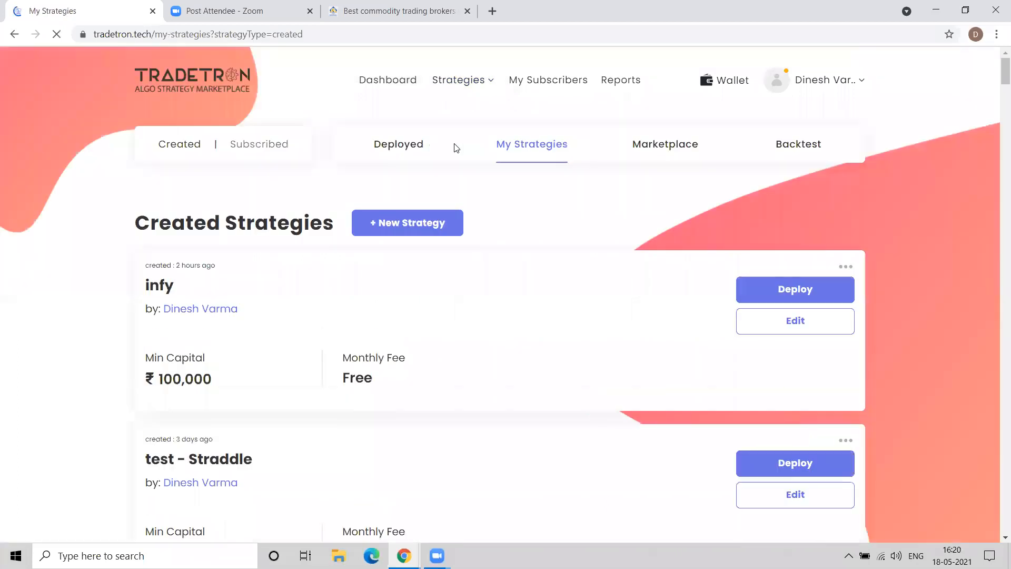
{"action": "left_click", "coordinate": [269, 143]}
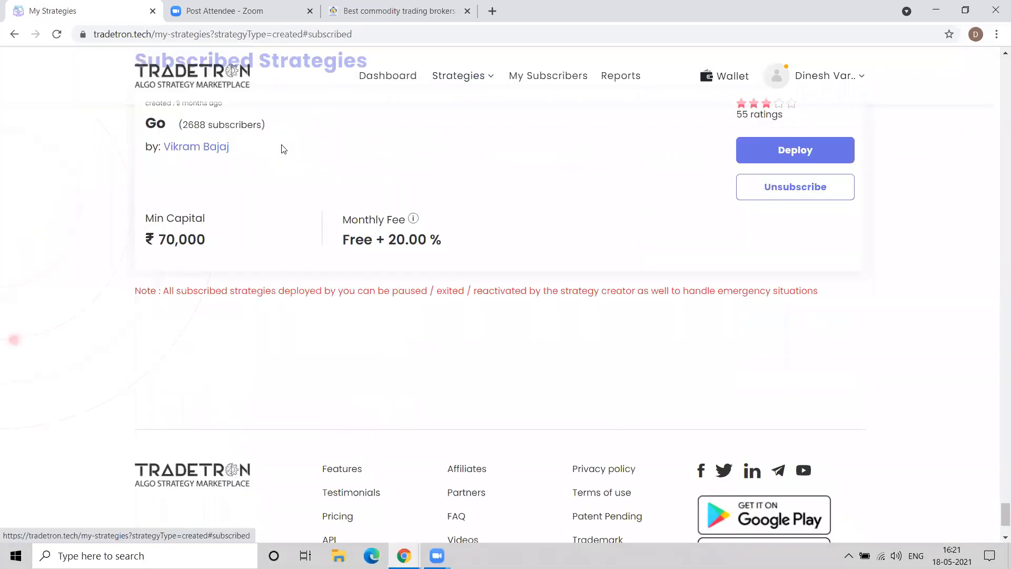
{"action": "scroll", "coordinate": [573, 193], "scroll_direction": "up", "scroll_amount": 2}
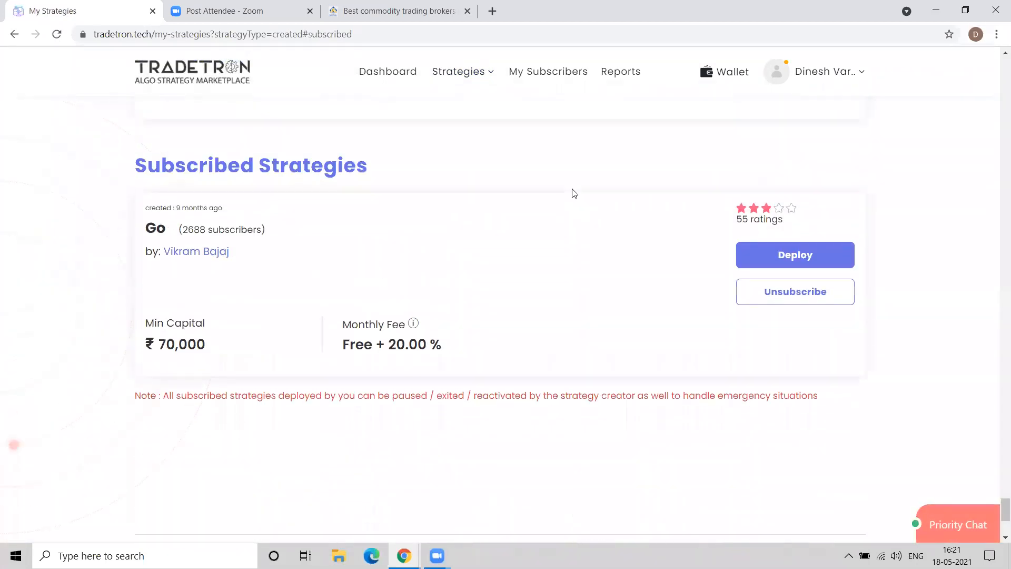
Step: Open the deployment settings for the Go strategy, set the multiplier to 4x and view the available execution types
{"action": "left_click", "coordinate": [769, 254]}
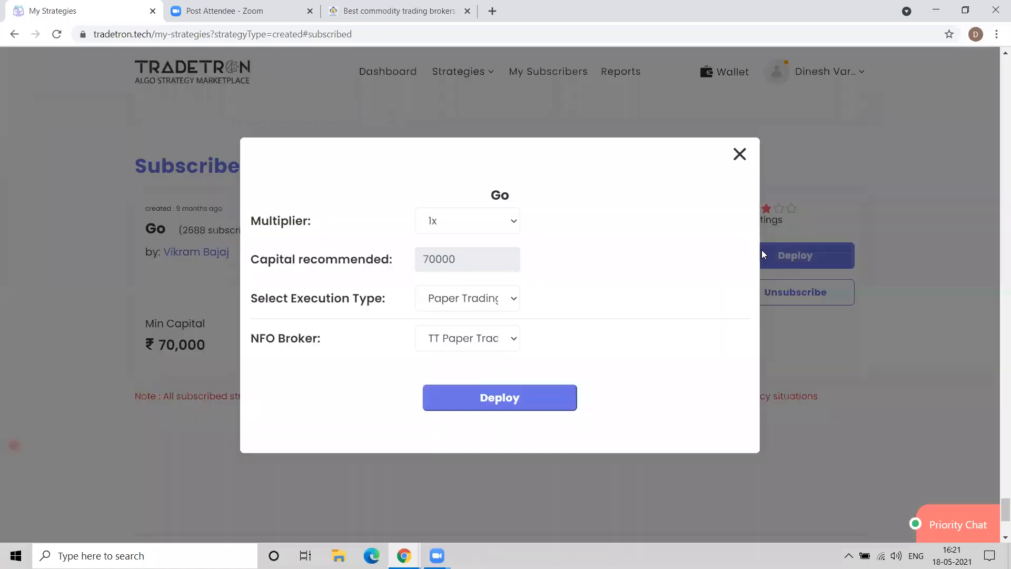
{"action": "left_click", "coordinate": [513, 222]}
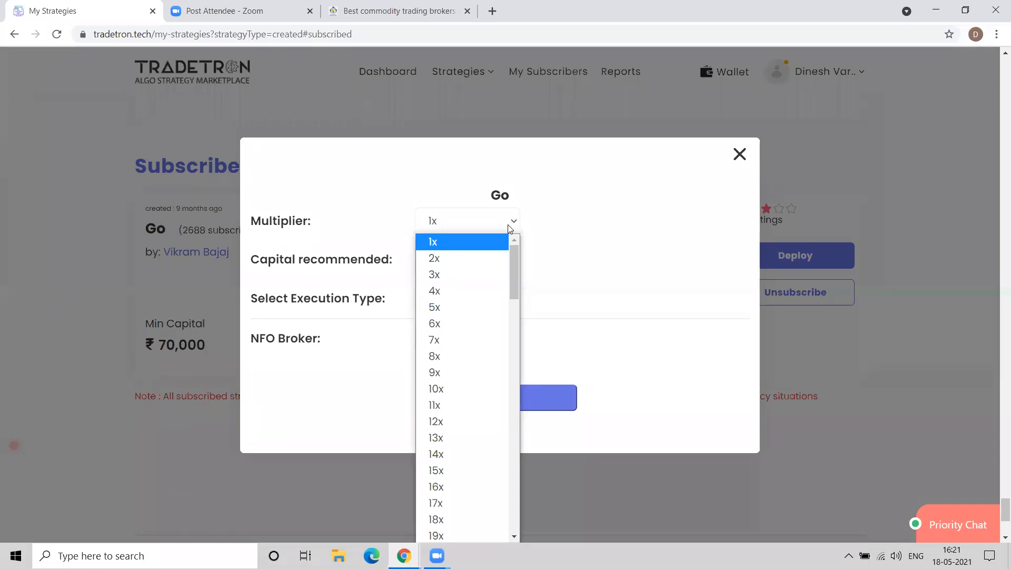
{"action": "left_click", "coordinate": [447, 290]}
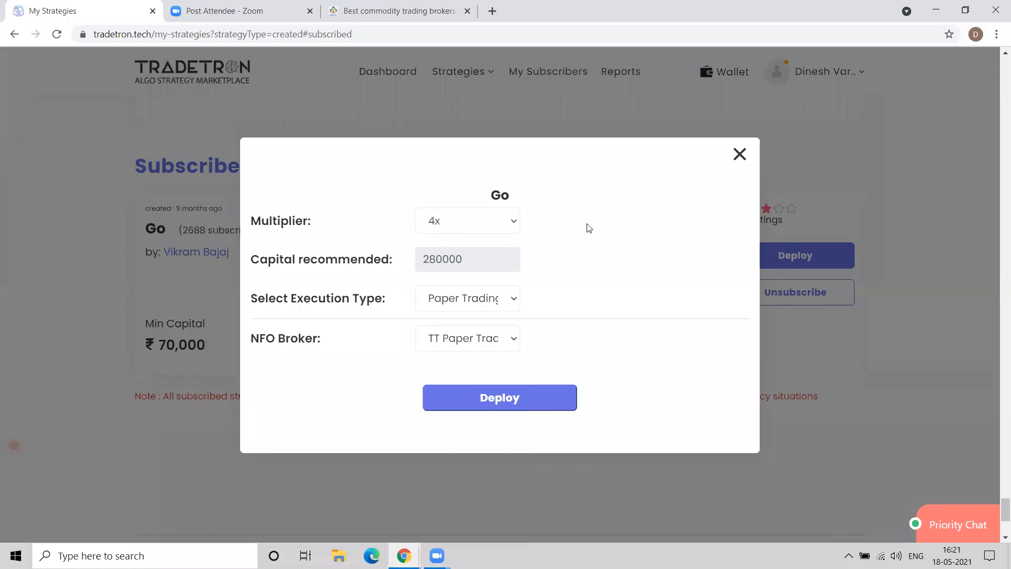
{"action": "left_click", "coordinate": [456, 296]}
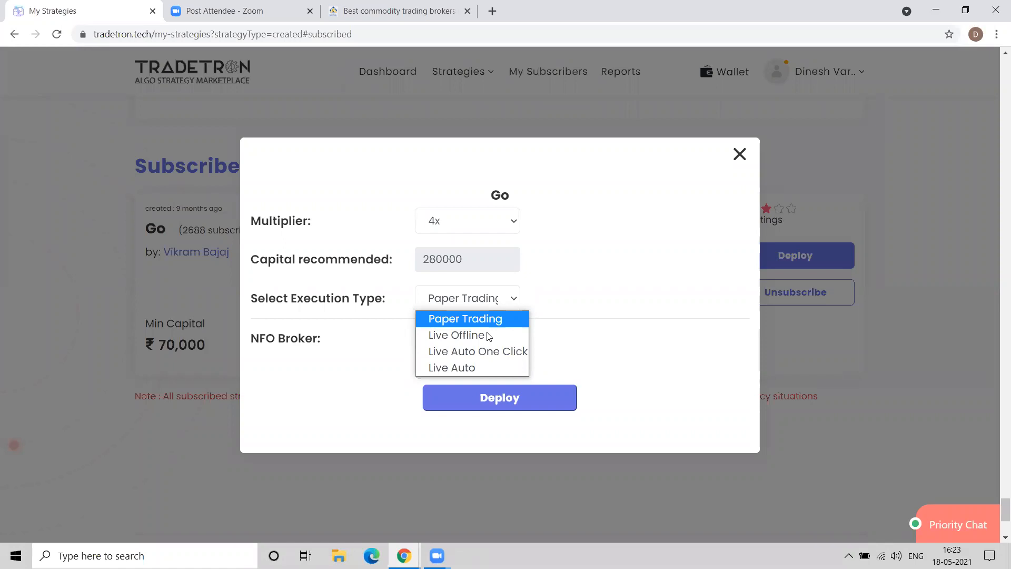
Step: Configure the Go deployment with a 1x multiplier, Live Auto execution and Goodwill Wealth Management as the NFO broker
{"action": "left_click", "coordinate": [477, 210]}
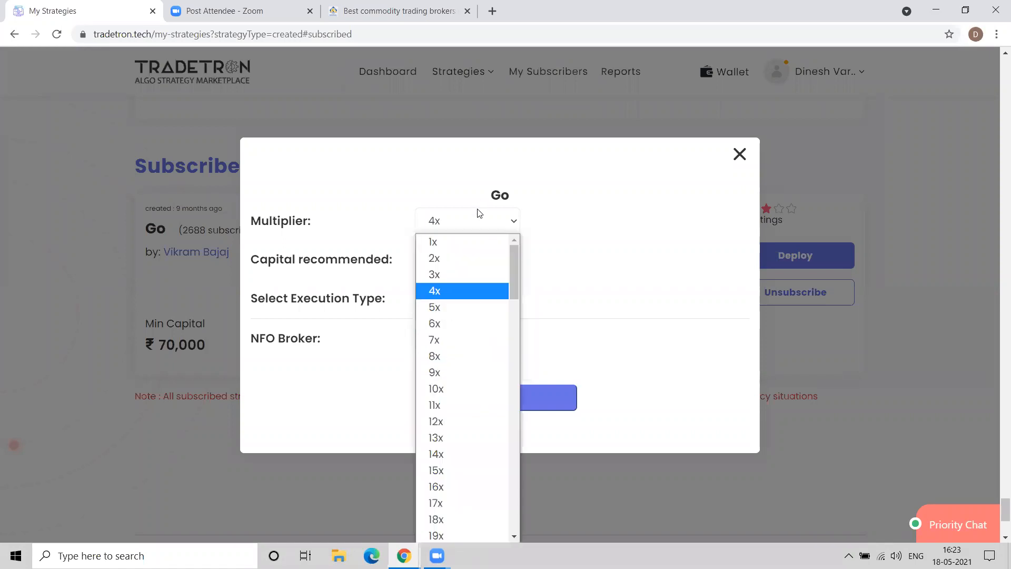
{"action": "left_click", "coordinate": [475, 241]}
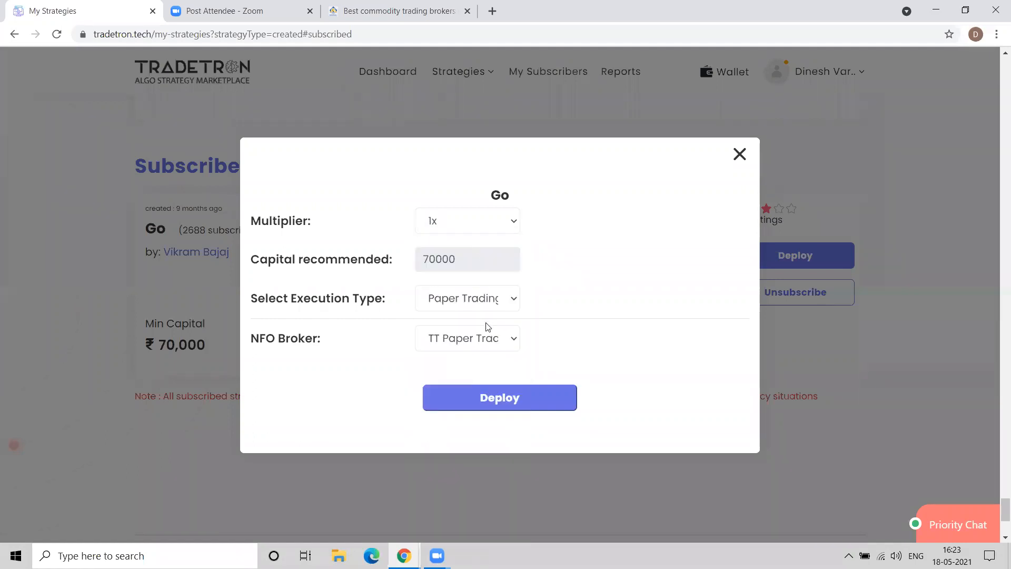
{"action": "left_click", "coordinate": [487, 299]}
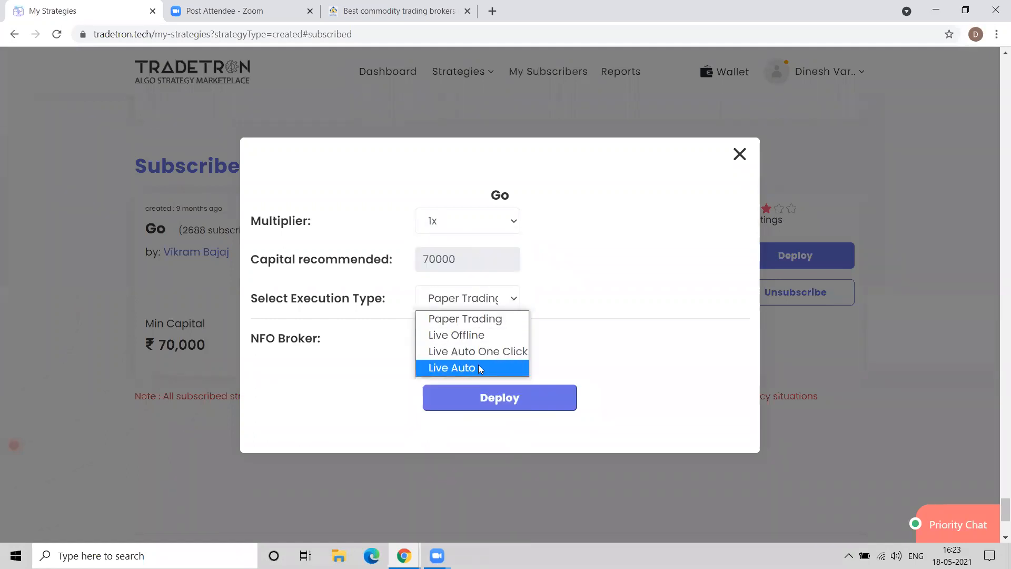
{"action": "left_click", "coordinate": [478, 367]}
{"action": "left_click", "coordinate": [493, 339]}
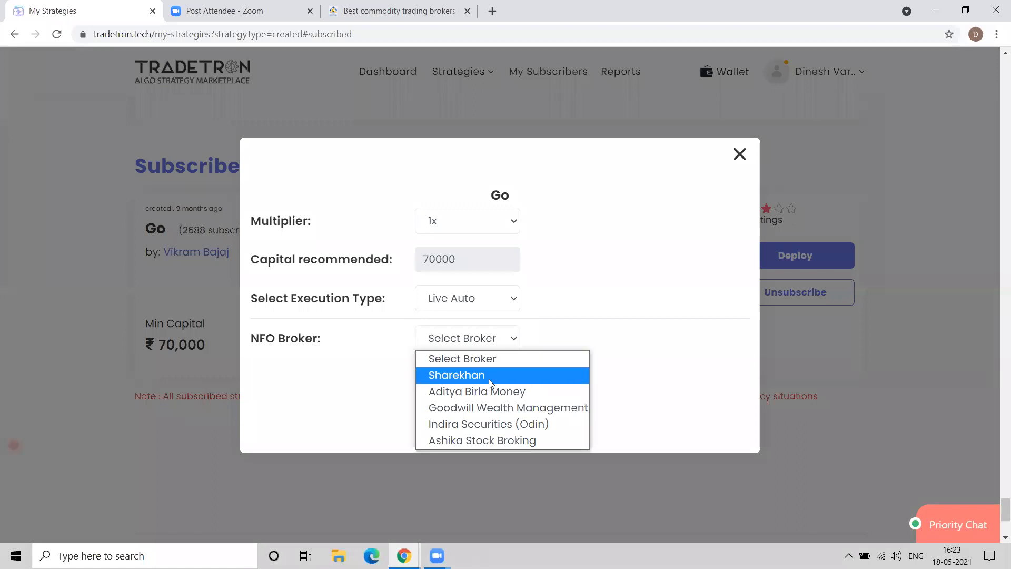
{"action": "left_click", "coordinate": [486, 407]}
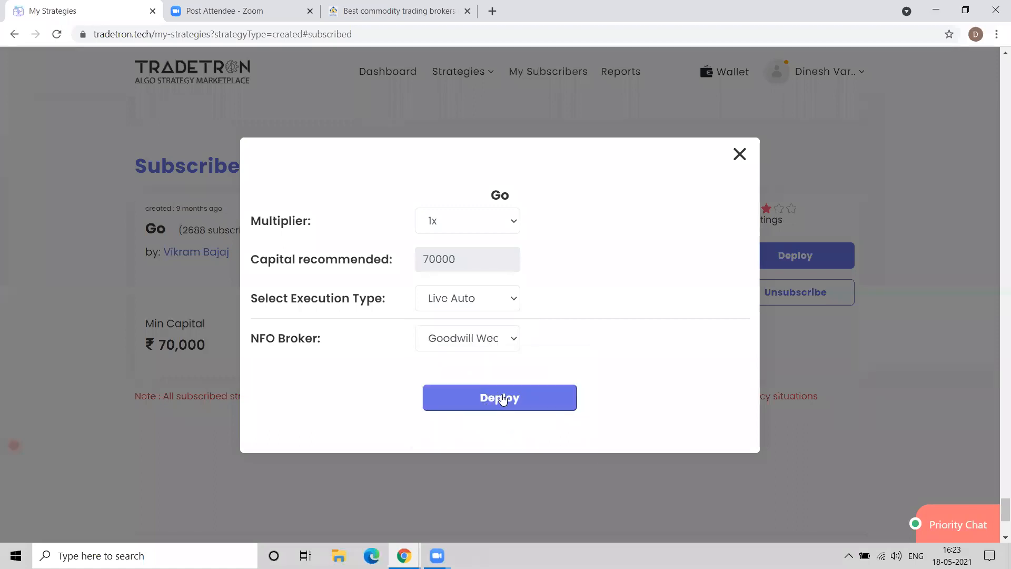
Step: Dismiss the Go deployment settings and search the My Strategies page for "gold"
{"action": "left_click", "coordinate": [738, 156]}
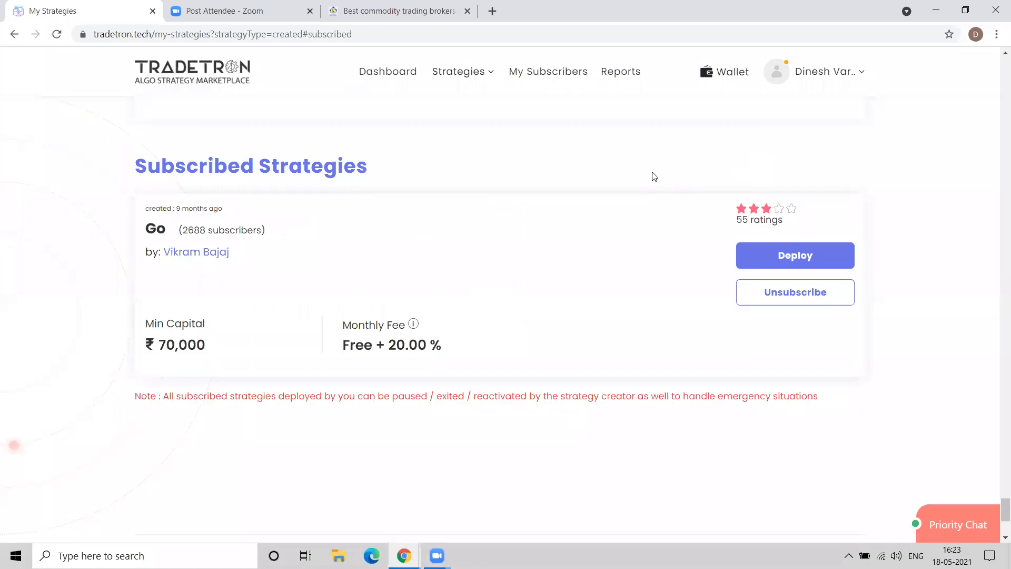
{"action": "scroll", "coordinate": [654, 176], "scroll_direction": "up", "scroll_amount": 15}
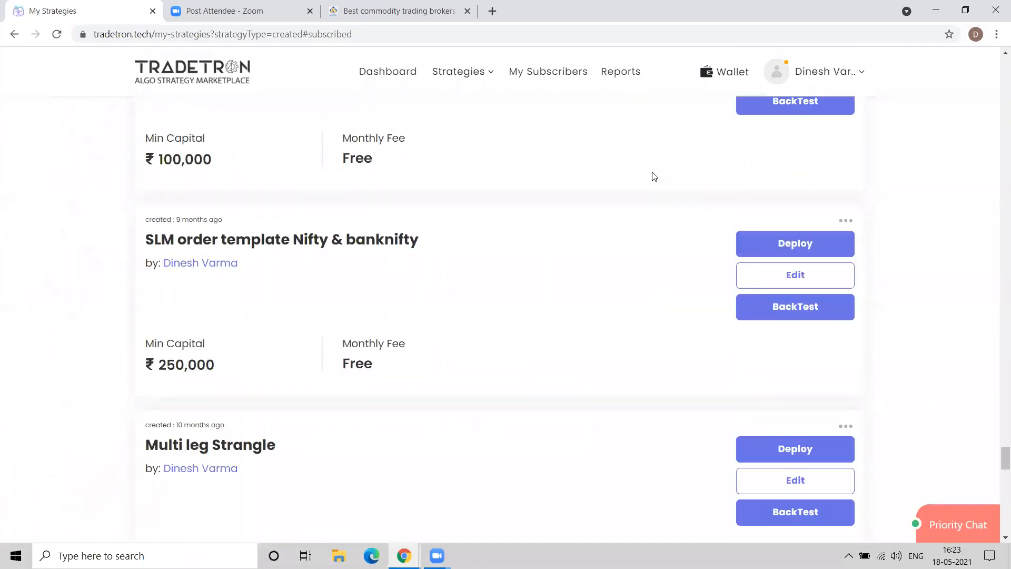
{"action": "scroll", "coordinate": [654, 176], "scroll_direction": "up", "scroll_amount": 7}
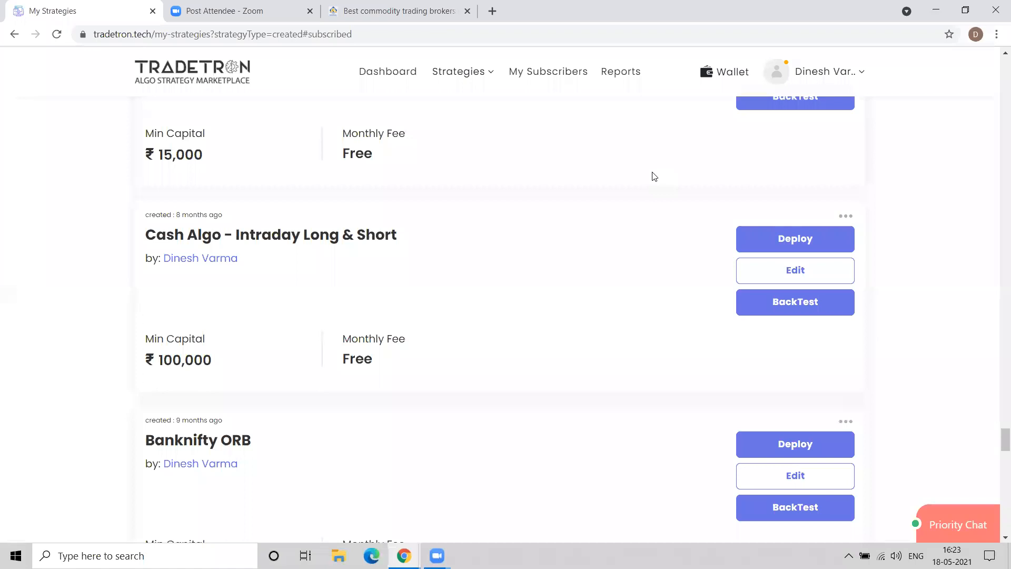
{"action": "scroll", "coordinate": [654, 176], "scroll_direction": "up", "scroll_amount": 20}
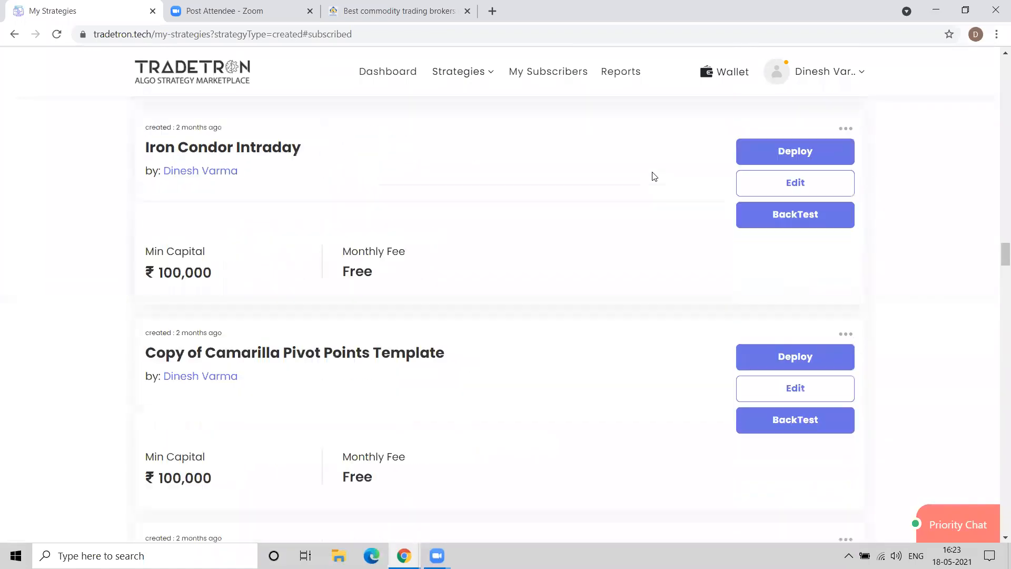
{"action": "scroll", "coordinate": [654, 176], "scroll_direction": "up", "scroll_amount": 15}
{"action": "key", "text": "ctrl+f"}
{"action": "type", "text": "gold"}
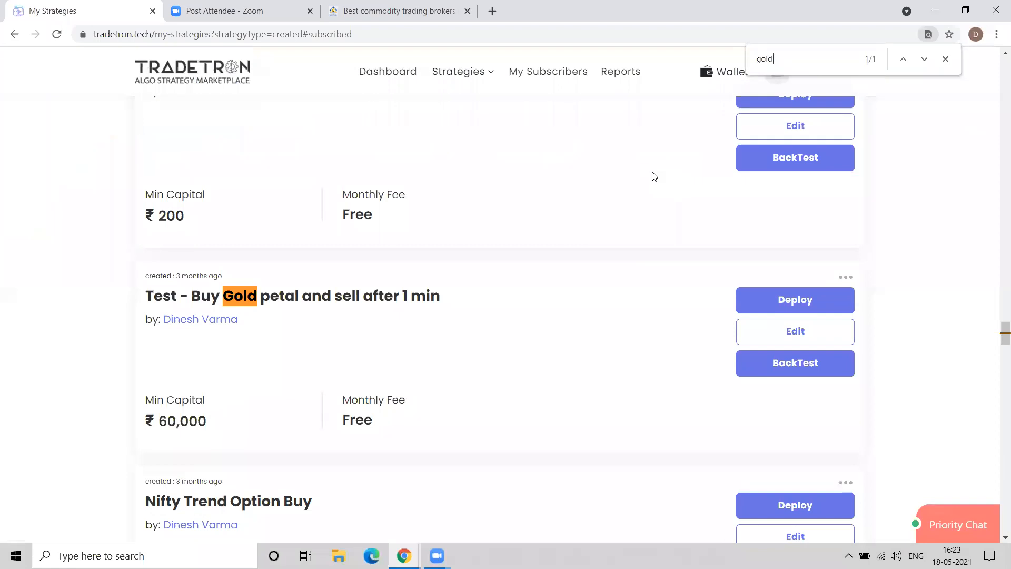
Step: Open Test - Buy Gold petal and sell after 1 min for editing, review its entry and universal exit conditions, and return to the strategies list
{"action": "left_click", "coordinate": [764, 329]}
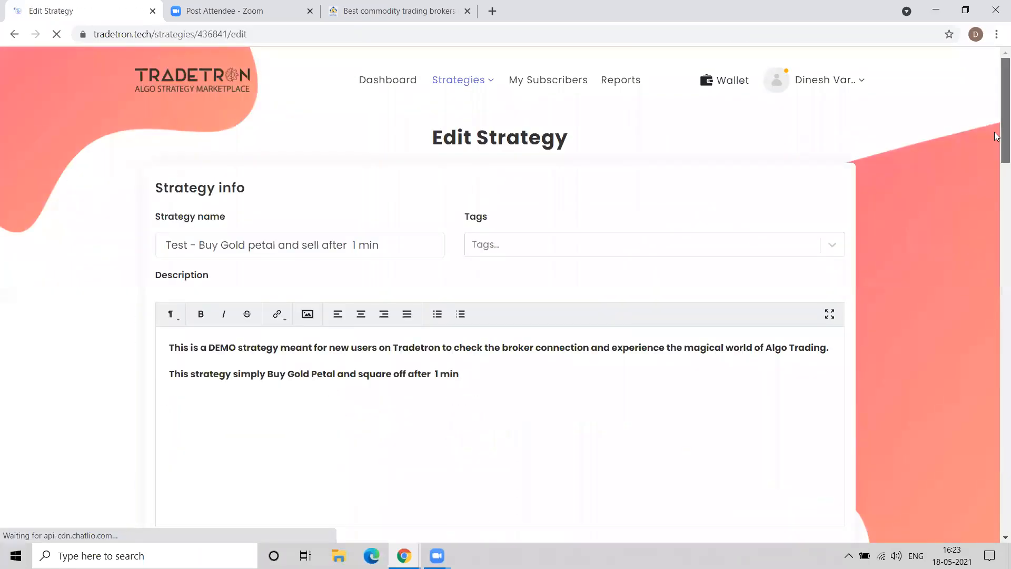
{"action": "scroll", "coordinate": [996, 136], "scroll_direction": "down", "scroll_amount": 10}
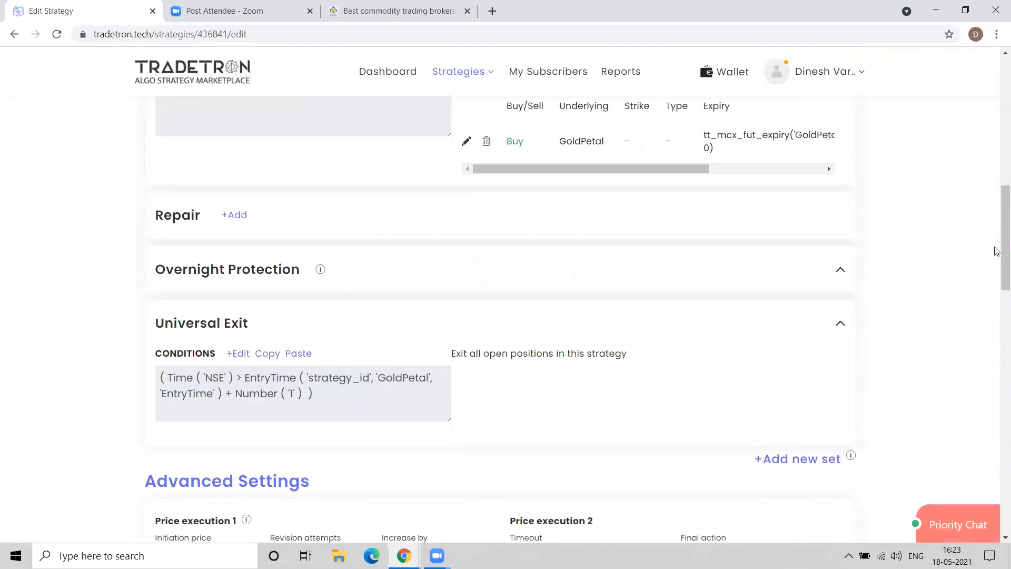
{"action": "left_click_drag", "start_coordinate": [998, 218], "coordinate": [996, 199]}
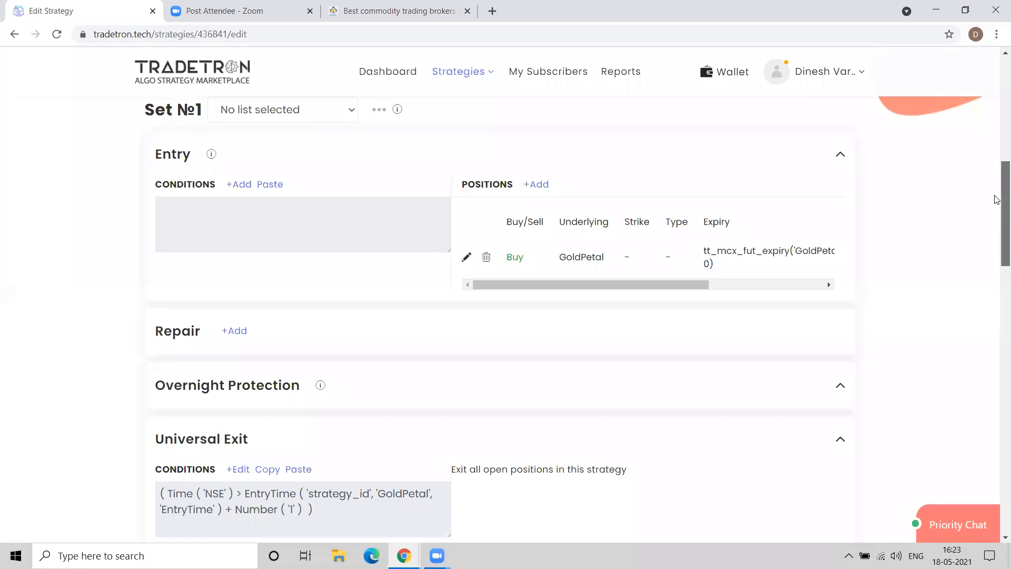
{"action": "left_click", "coordinate": [14, 35]}
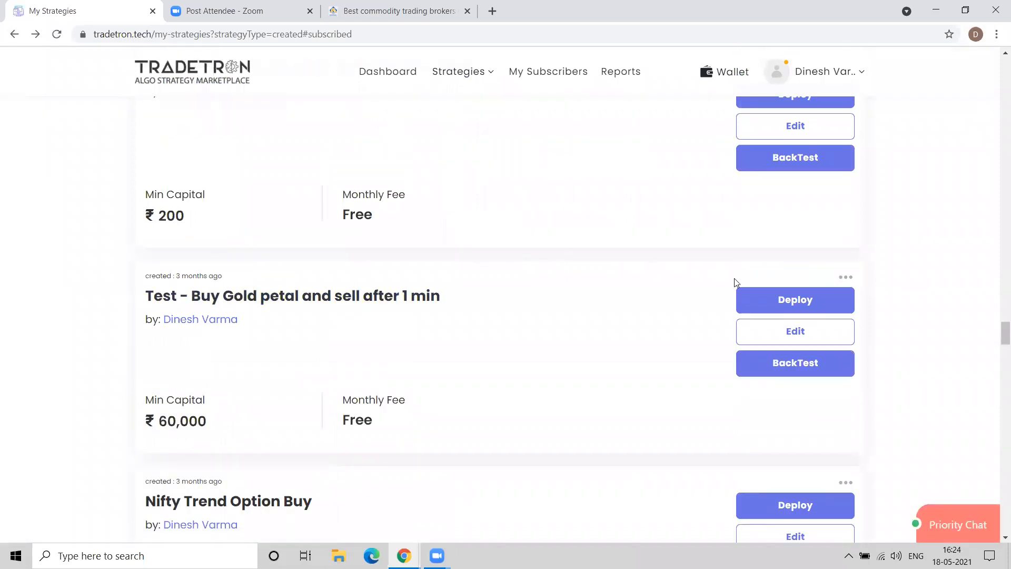
Step: Configure the deployment of Test - Buy Gold petal and sell after 1 min with Live Auto execution and Goodwill Wealth Management as the MCX broker
{"action": "left_click", "coordinate": [779, 301]}
{"action": "scroll", "coordinate": [677, 257], "scroll_direction": "up", "scroll_amount": 3}
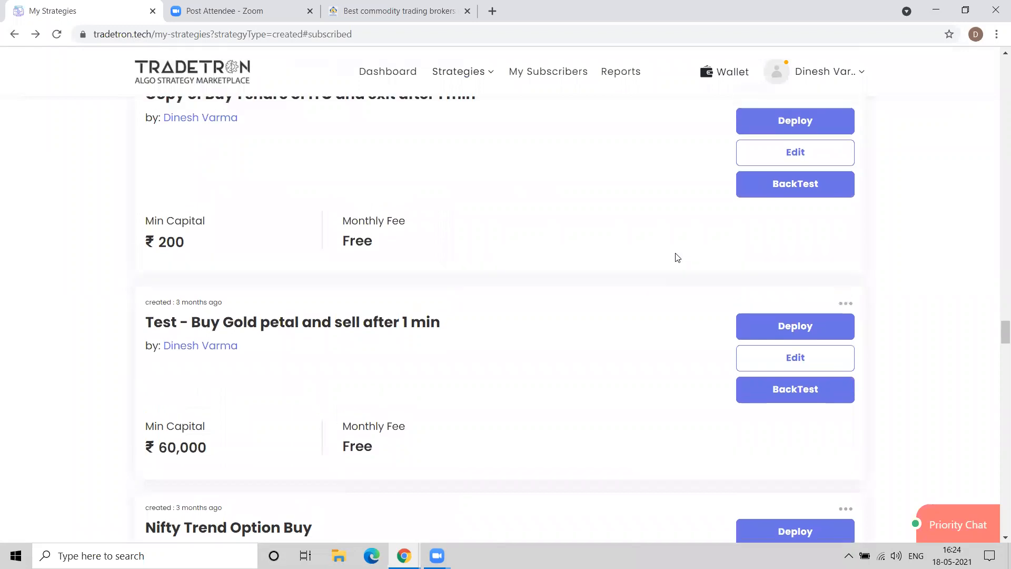
{"action": "scroll", "coordinate": [675, 255], "scroll_direction": "down", "scroll_amount": 4}
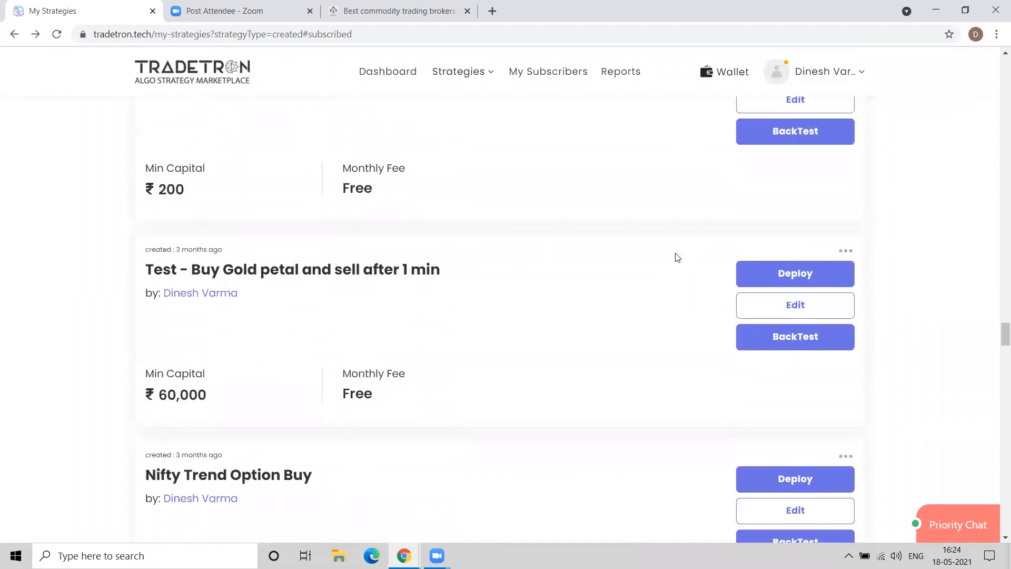
{"action": "left_click", "coordinate": [783, 273]}
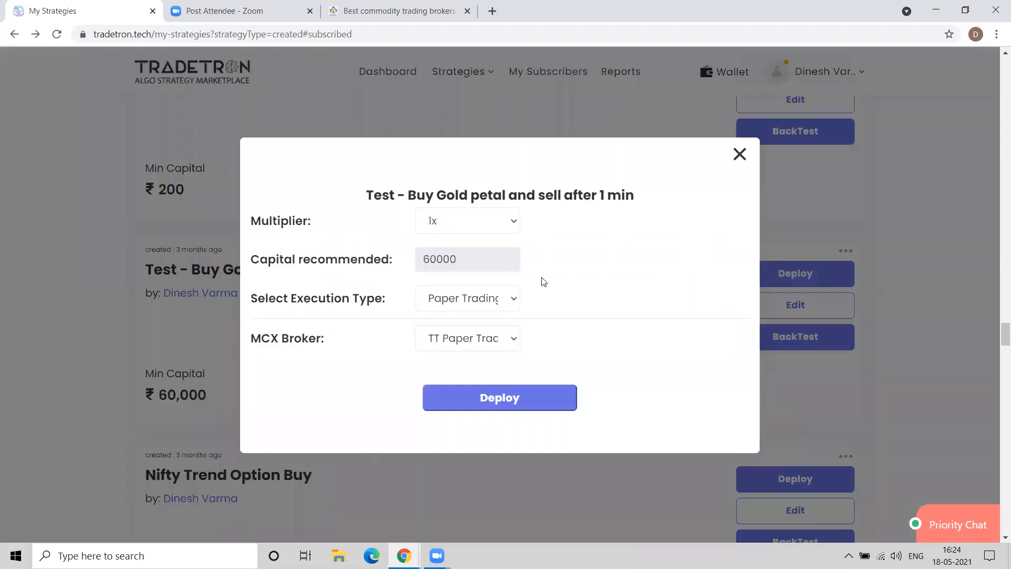
{"action": "left_click", "coordinate": [483, 309]}
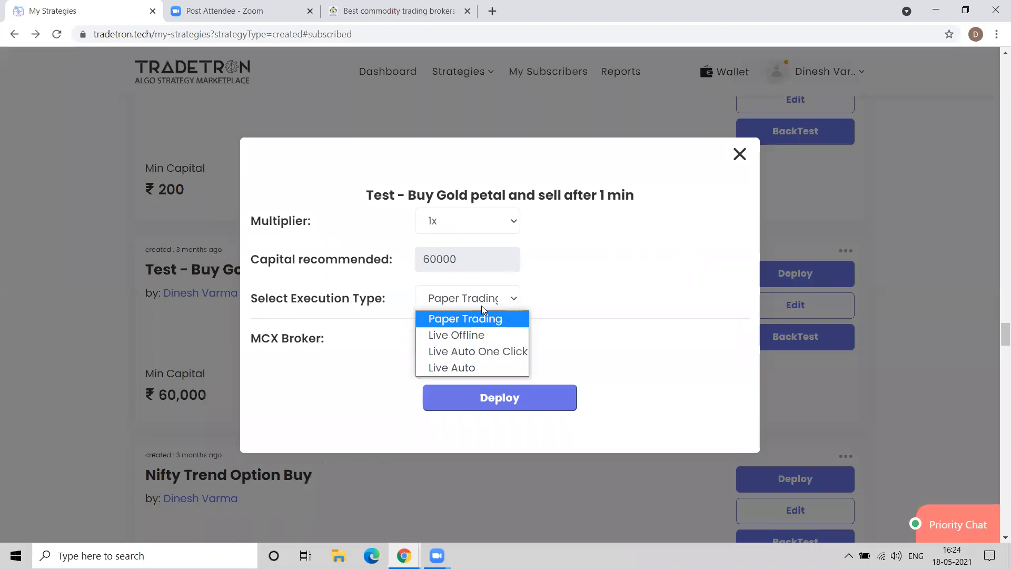
{"action": "left_click", "coordinate": [481, 363]}
{"action": "left_click", "coordinate": [506, 339]}
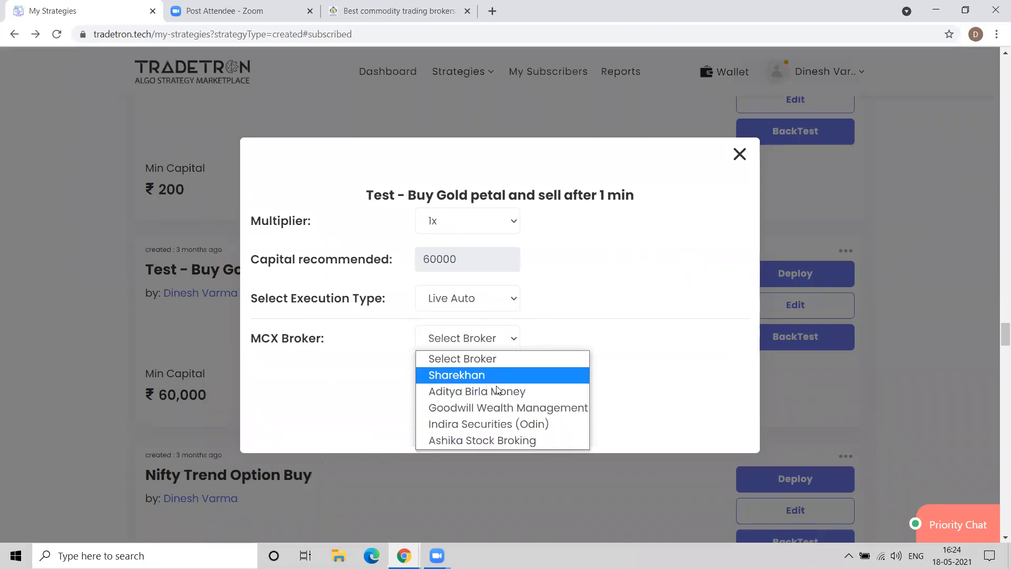
{"action": "left_click", "coordinate": [494, 407]}
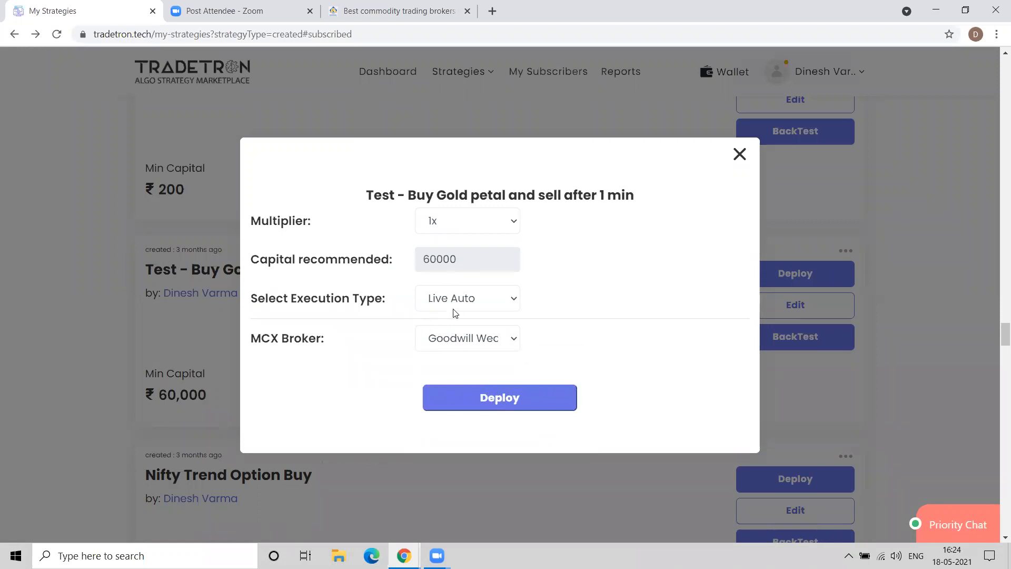
Step: Deploy the gold petal test strategy and show its entry on the Deployed Strategies page
{"action": "left_click", "coordinate": [466, 392]}
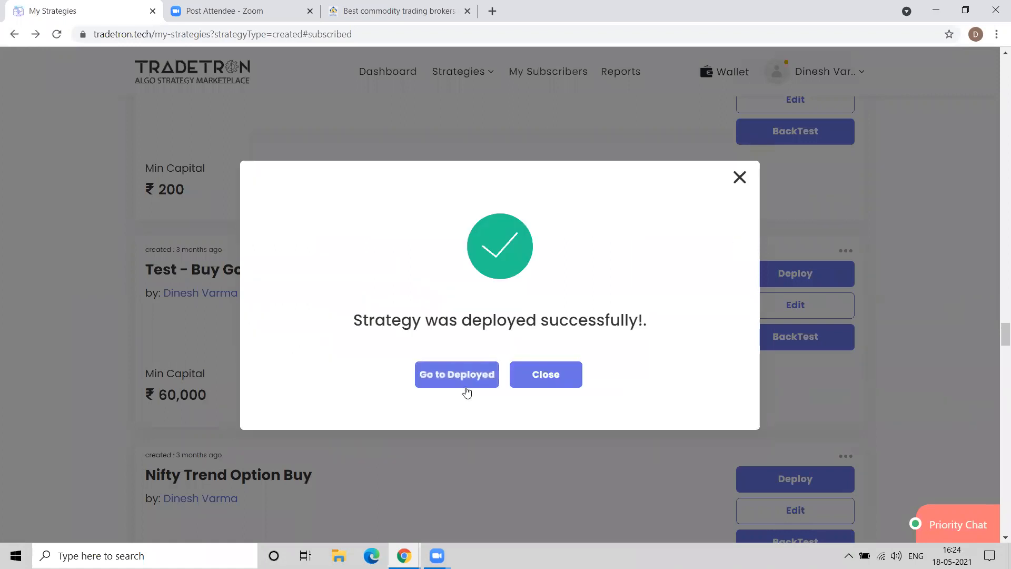
{"action": "left_click", "coordinate": [452, 377]}
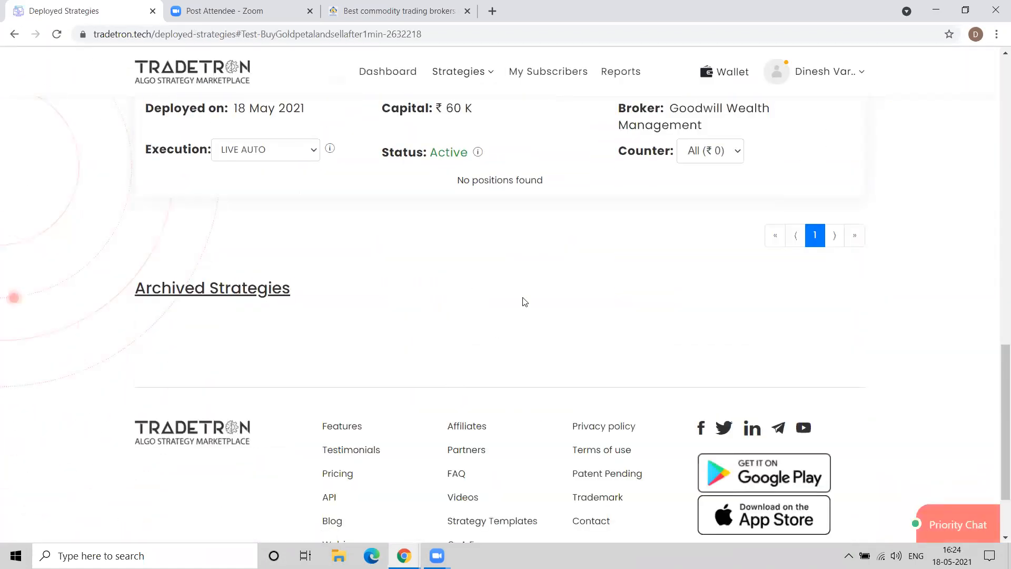
{"action": "scroll", "coordinate": [523, 261], "scroll_direction": "up", "scroll_amount": 3}
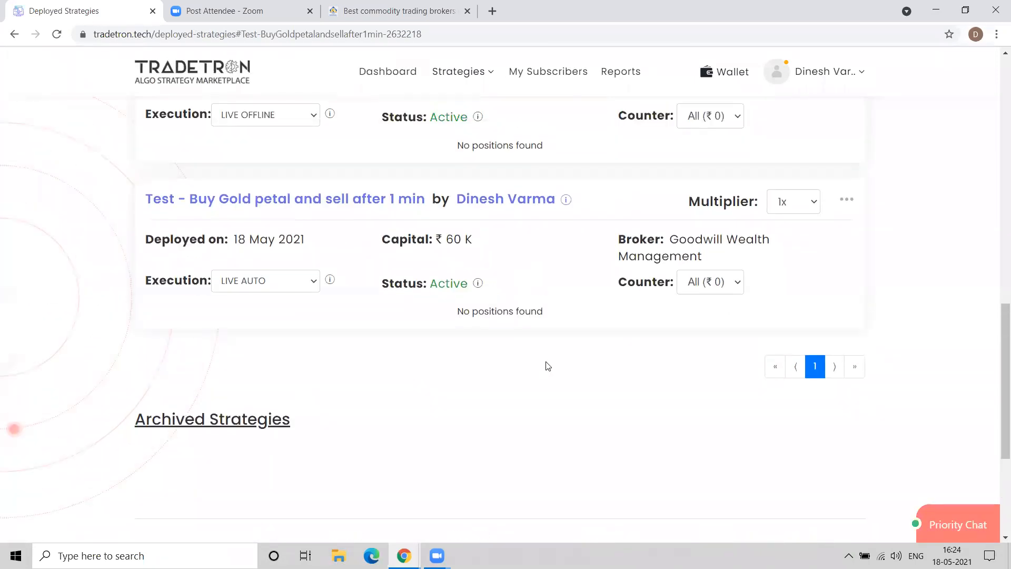
Step: Switch to the GIGA order book to check for existing orders, and return to the Tradetron deployed strategies
{"action": "key", "text": "alt+Tab"}
{"action": "key", "text": "alt+Tab"}
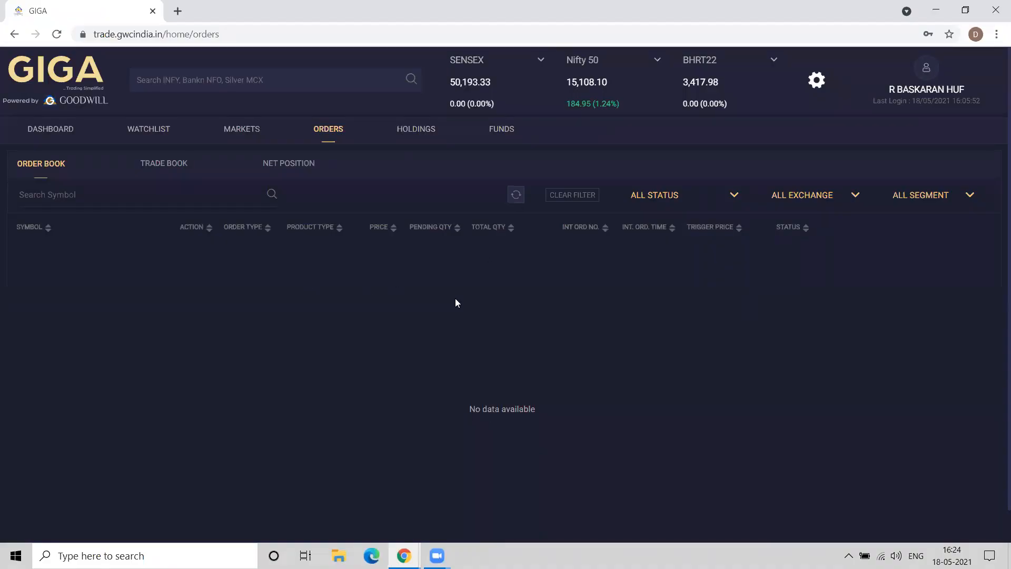
{"action": "key", "text": "alt+Tab"}
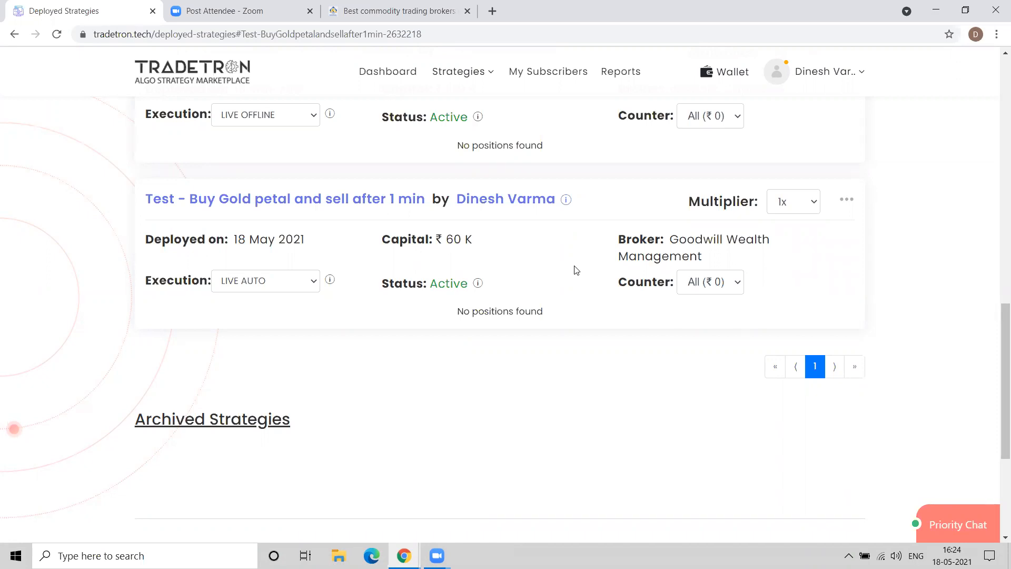
Step: Refresh the Deployed Strategies page in Tradetron and the order book in GIGA to check the gold petal trade
{"action": "left_click", "coordinate": [56, 34]}
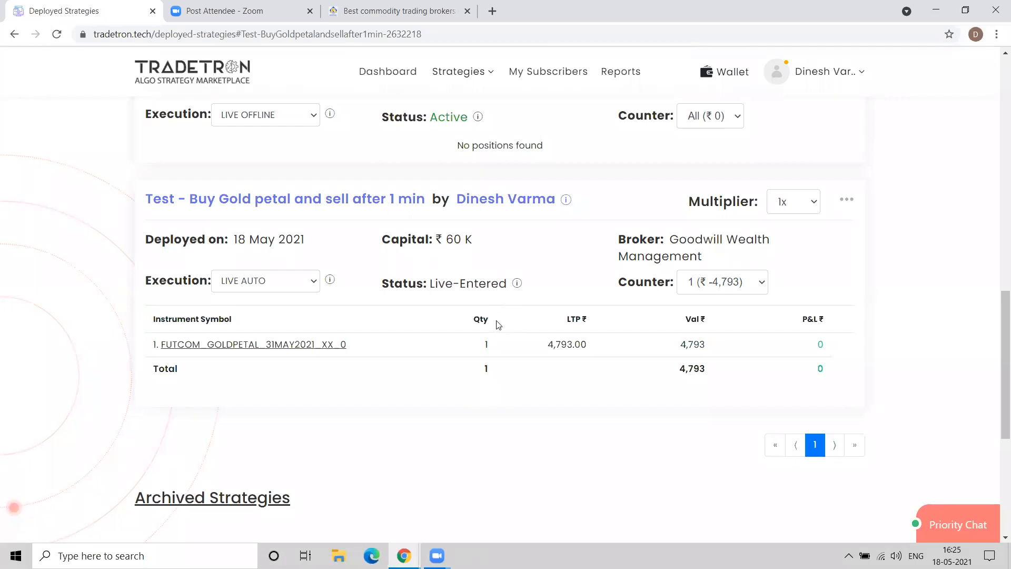
{"action": "key", "text": "alt+Tab"}
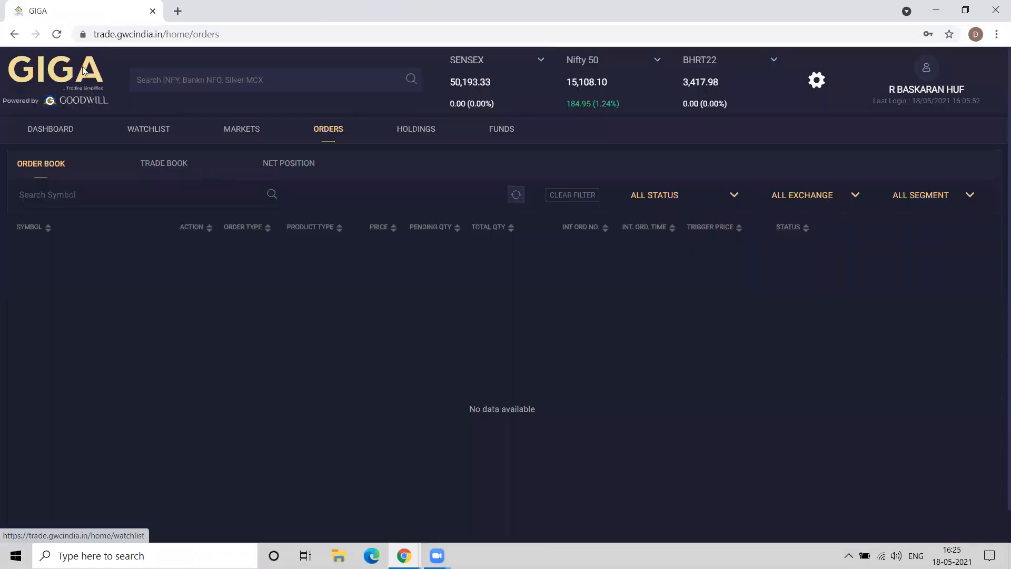
{"action": "left_click", "coordinate": [56, 35]}
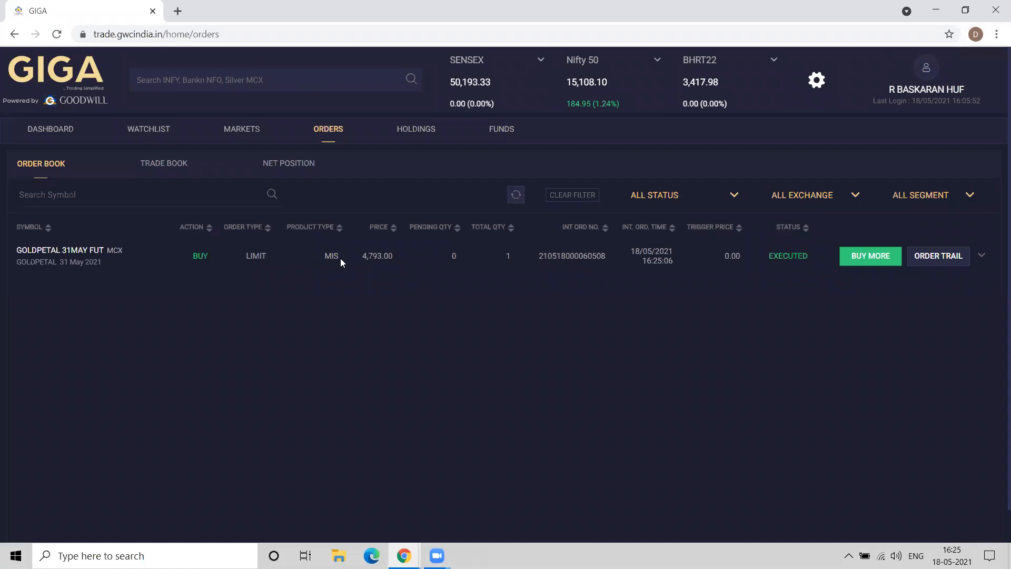
Step: Open the gold petal position details in Tradetron, compare the entry time with the order time in GIGA, and close the details
{"action": "key", "text": "alt+Tab"}
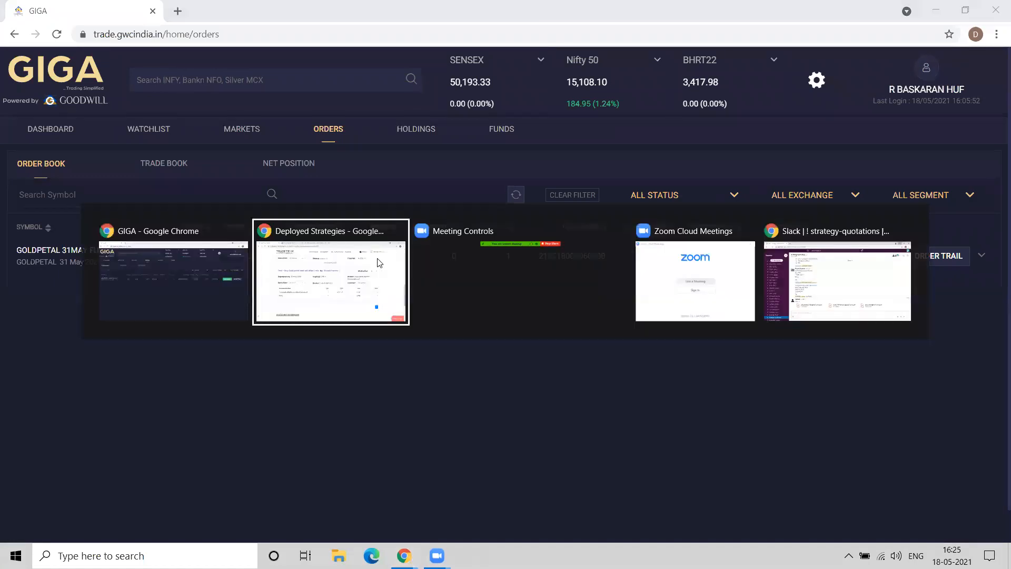
{"action": "left_click", "coordinate": [285, 347]}
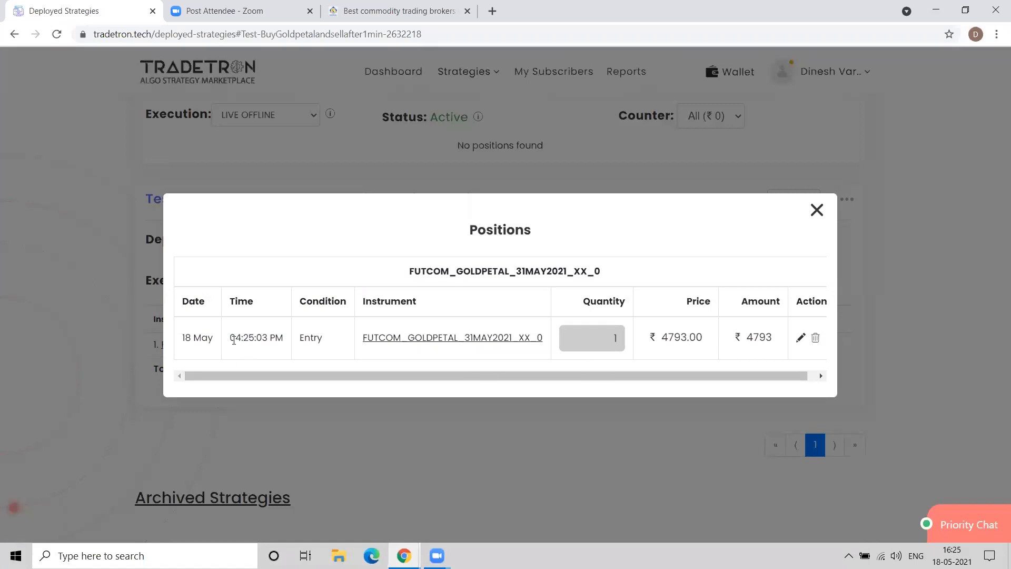
{"action": "left_click_drag", "start_coordinate": [233, 340], "coordinate": [279, 340]}
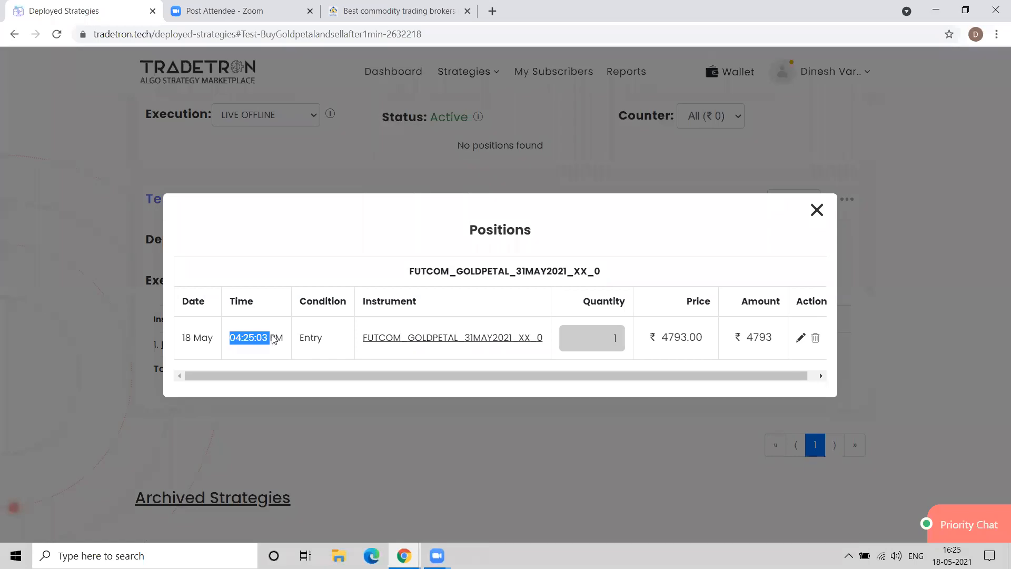
{"action": "key", "text": "alt+Tab"}
{"action": "left_click_drag", "start_coordinate": [644, 262], "coordinate": [673, 261]}
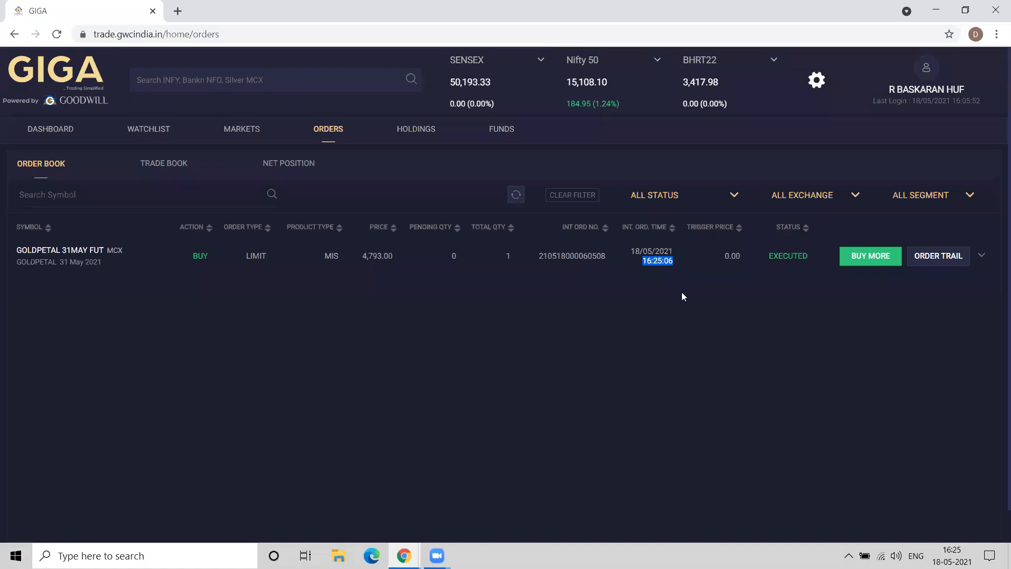
{"action": "key", "text": "alt+Tab"}
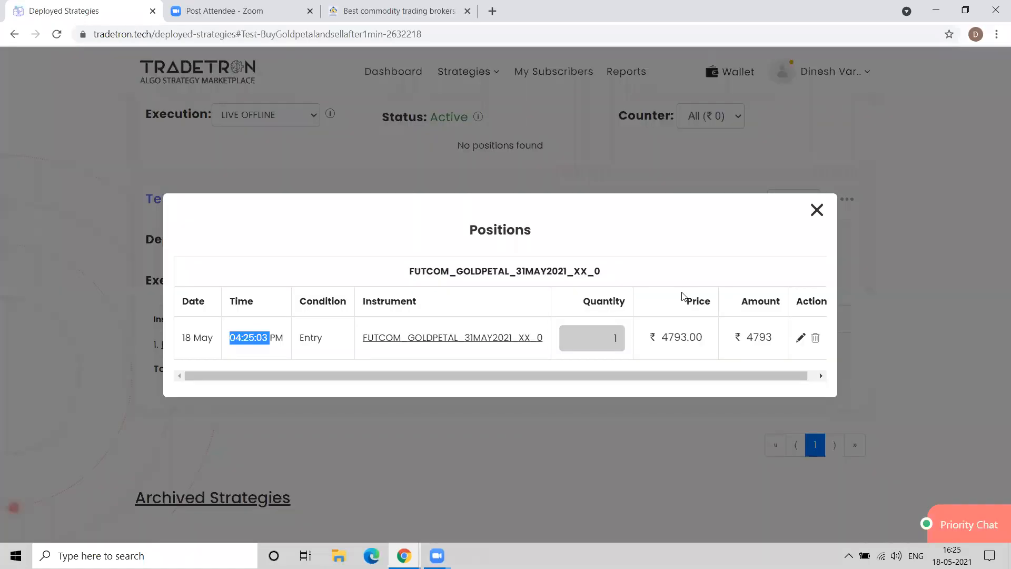
{"action": "left_click", "coordinate": [816, 210]}
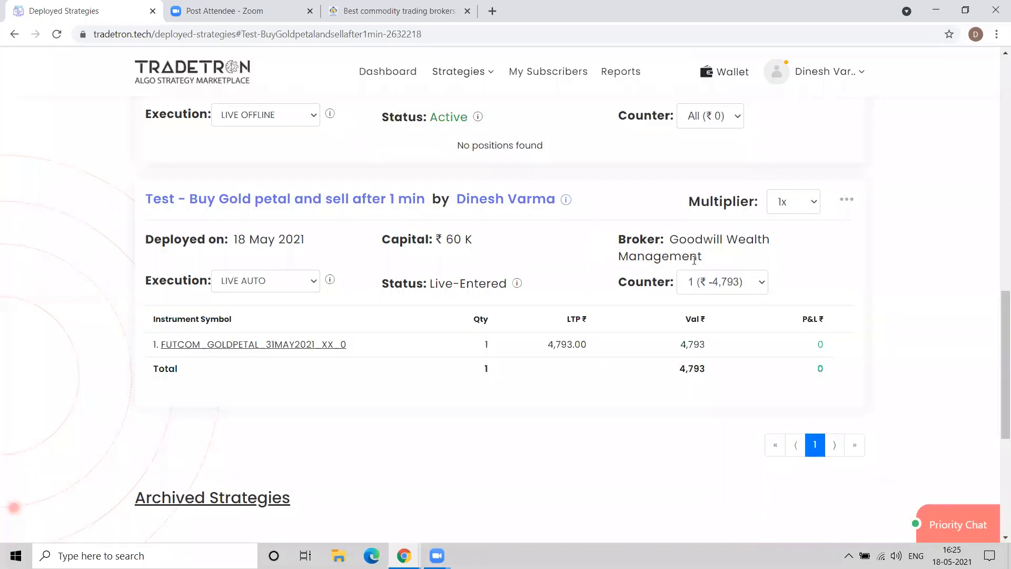
Step: View the counter and multiplier options of the deployed gold petal strategy without changing them
{"action": "left_click", "coordinate": [717, 289]}
{"action": "left_click", "coordinate": [782, 234]}
{"action": "left_click", "coordinate": [786, 211]}
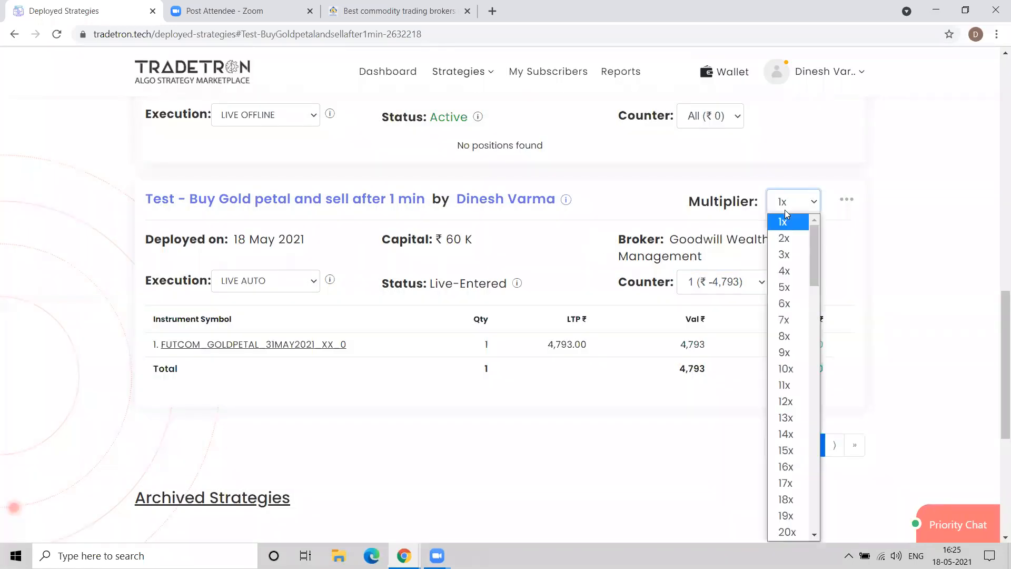
{"action": "left_click", "coordinate": [863, 232]}
Step: Open the notification log of the deployed gold petal strategy, review its messages, and close it
{"action": "left_click", "coordinate": [846, 199]}
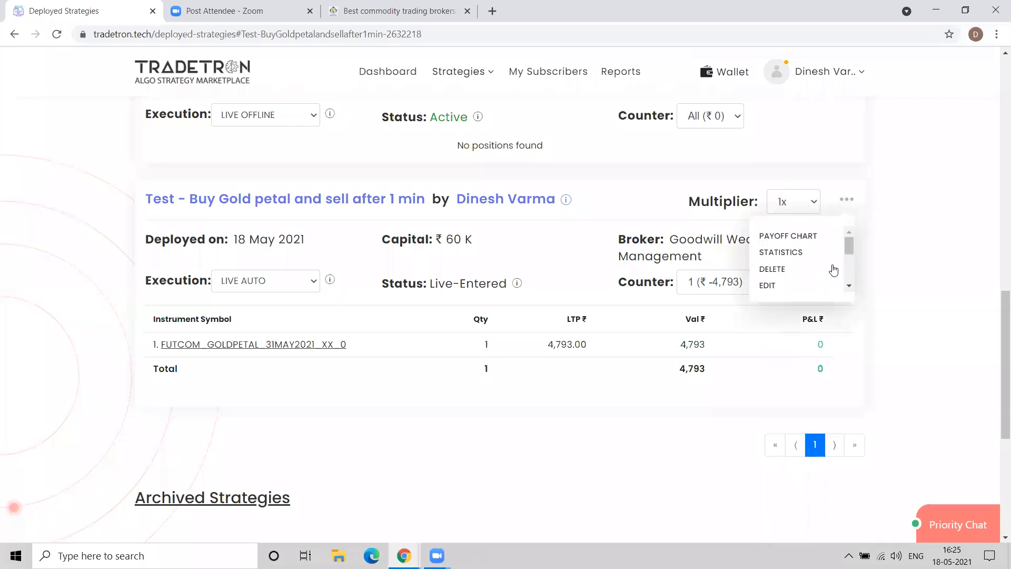
{"action": "left_click_drag", "start_coordinate": [847, 246], "coordinate": [838, 270]}
{"action": "left_click", "coordinate": [823, 261]}
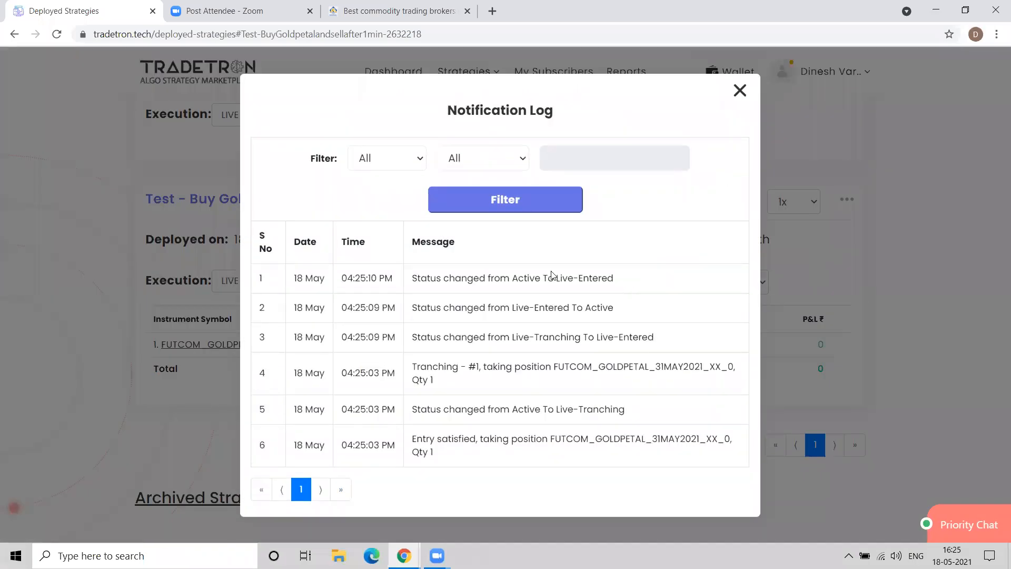
{"action": "left_click", "coordinate": [739, 90]}
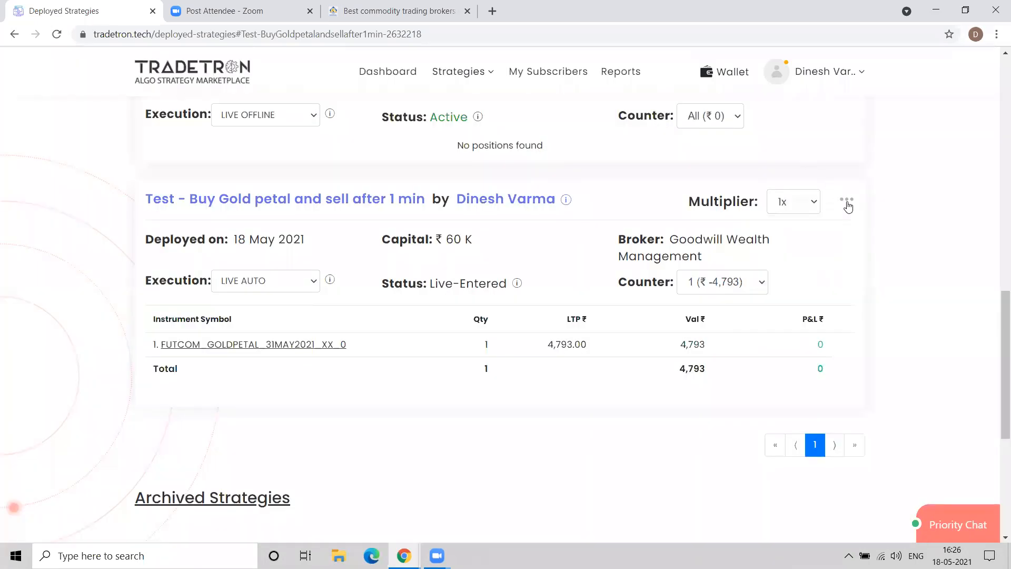
Step: Exit the deployed gold petal strategy manually
{"action": "left_click", "coordinate": [845, 203]}
{"action": "left_click_drag", "start_coordinate": [847, 276], "coordinate": [845, 265]}
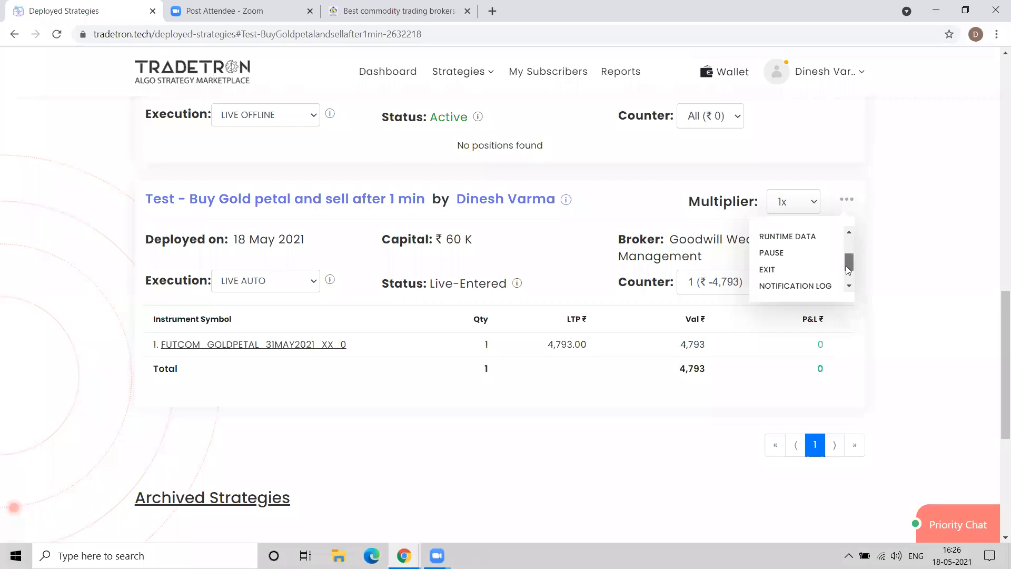
{"action": "left_click", "coordinate": [769, 271]}
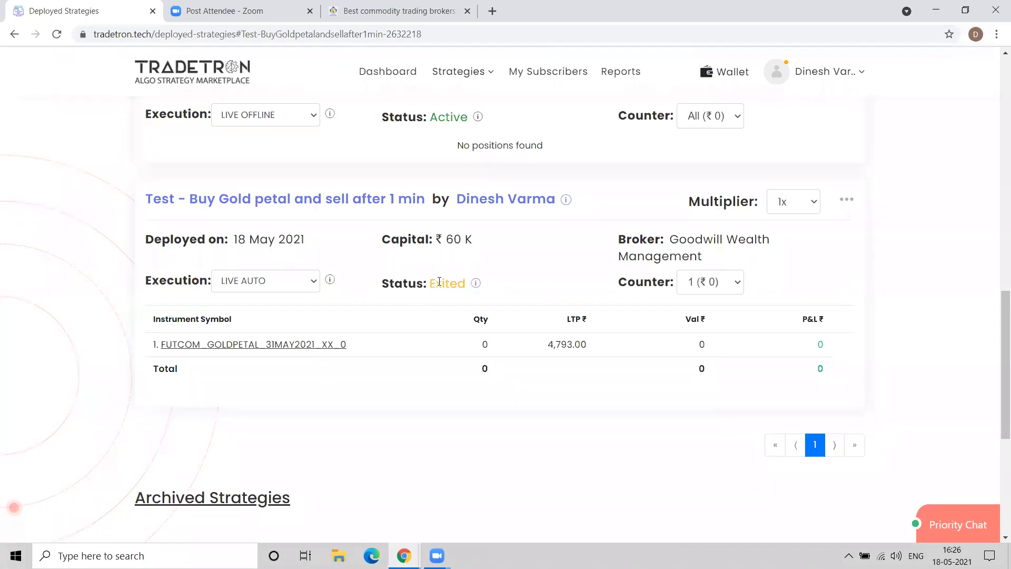
Step: Switch to GIGA, refresh the order book, and compare the gold petal orders with the strategy's status in Tradetron
{"action": "key", "text": "alt+Tab"}
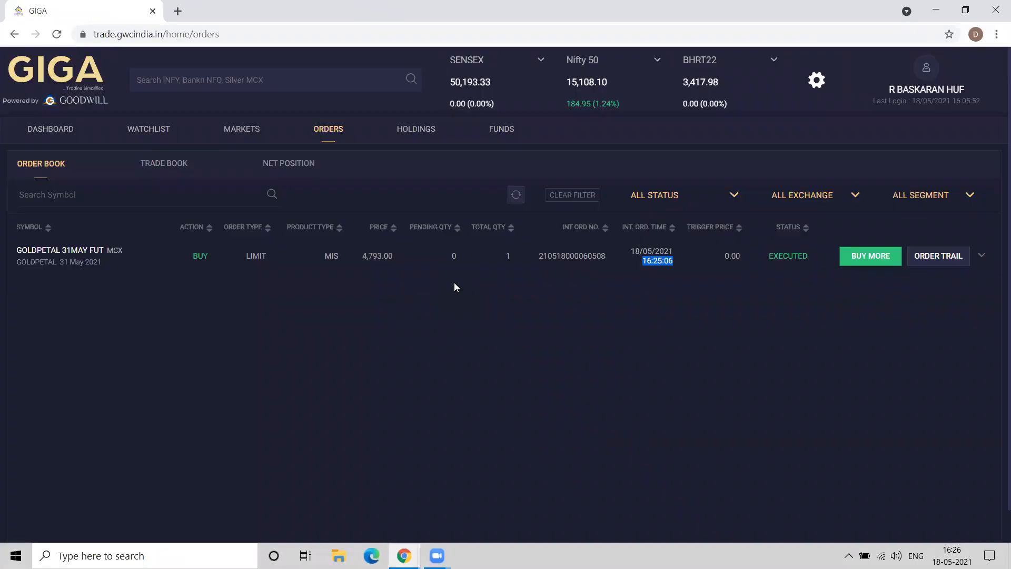
{"action": "left_click", "coordinate": [58, 34]}
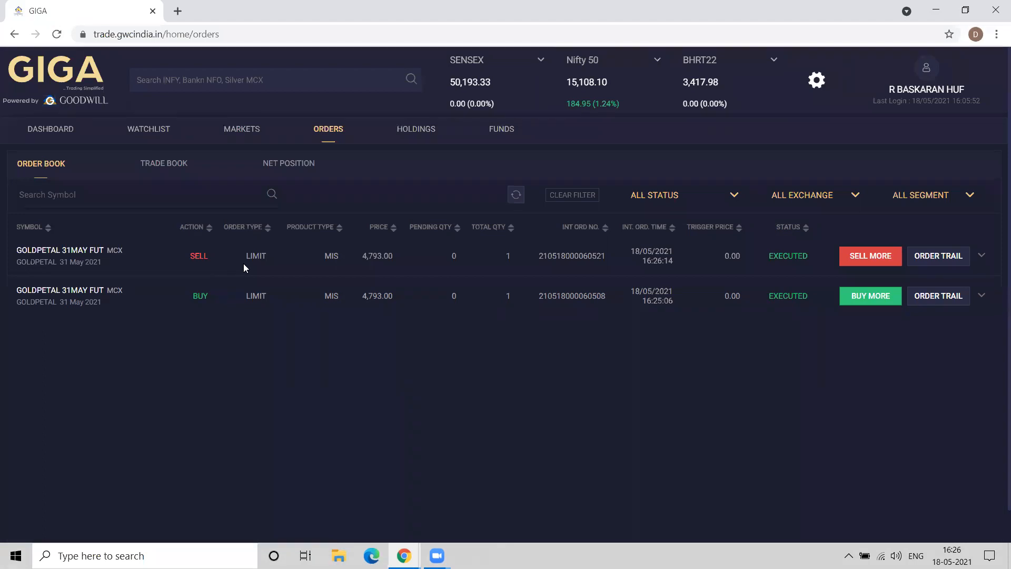
{"action": "key", "text": "alt+Tab"}
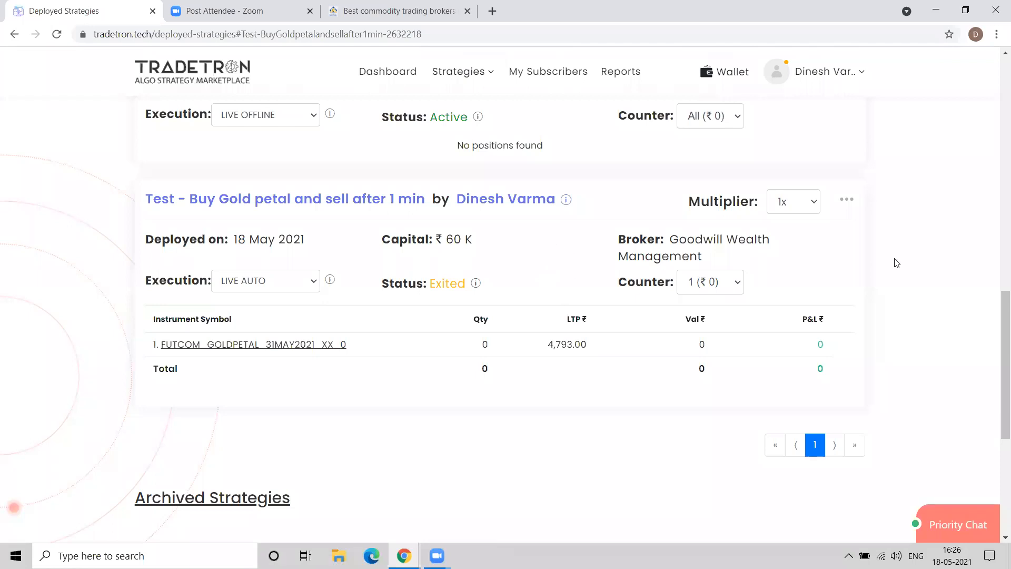
{"action": "key", "text": "alt+Tab"}
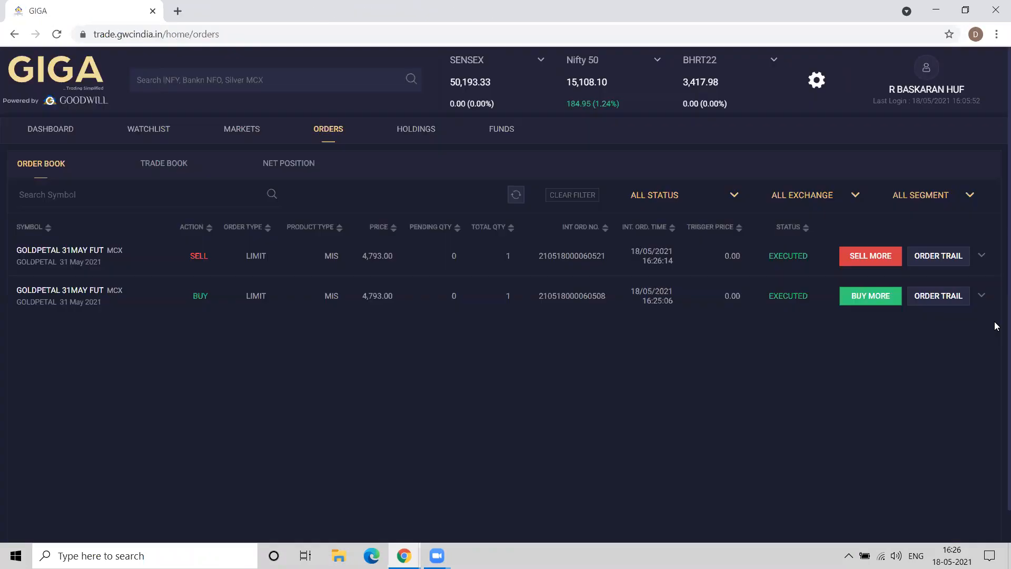
{"action": "key", "text": "alt+Tab"}
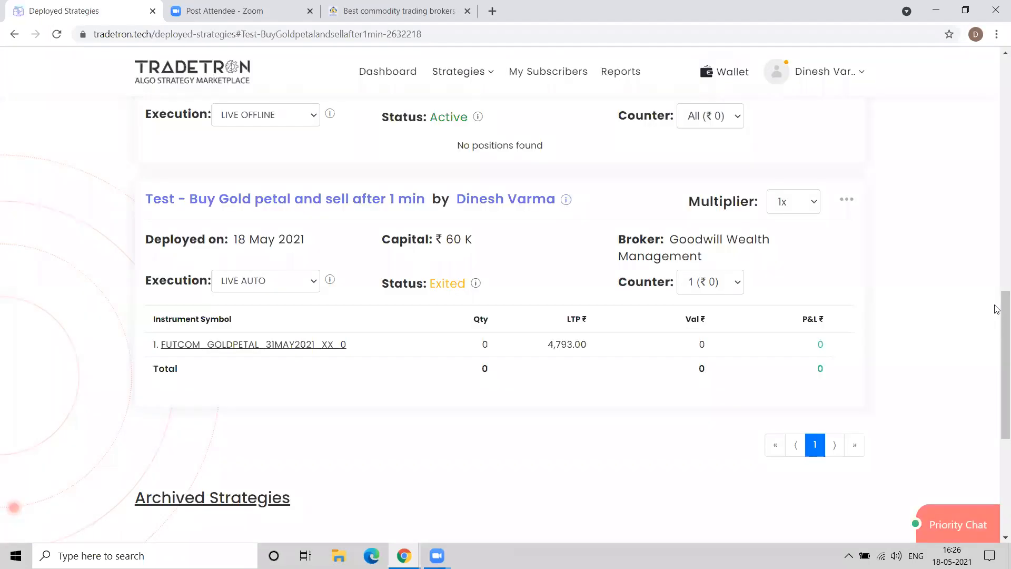
Step: Set the execution mode of the deployed gold petal test strategy to LIVE OFFLINE
{"action": "scroll", "coordinate": [997, 282], "scroll_direction": "up", "scroll_amount": 4}
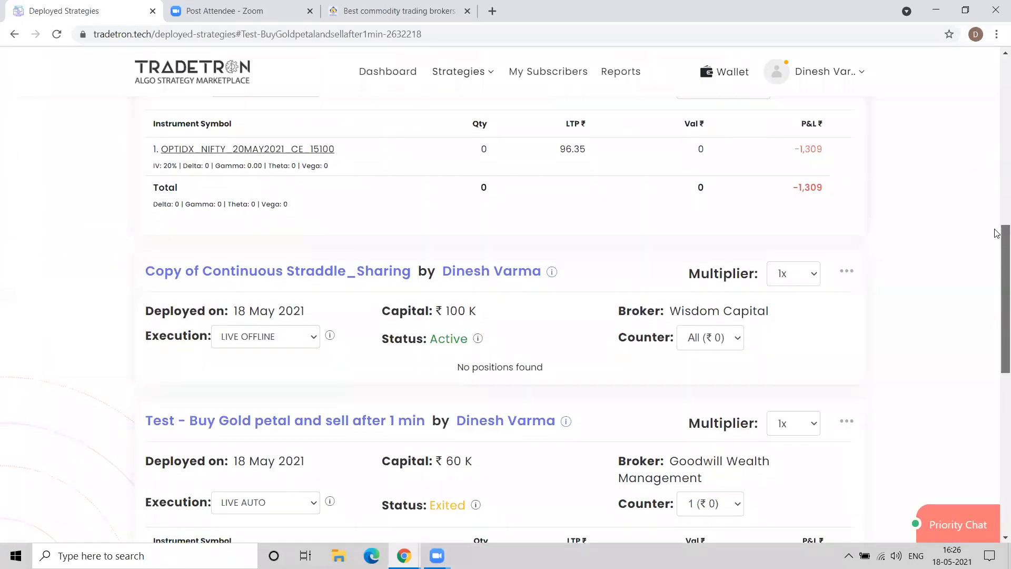
{"action": "scroll", "coordinate": [997, 261], "scroll_direction": "down", "scroll_amount": 2}
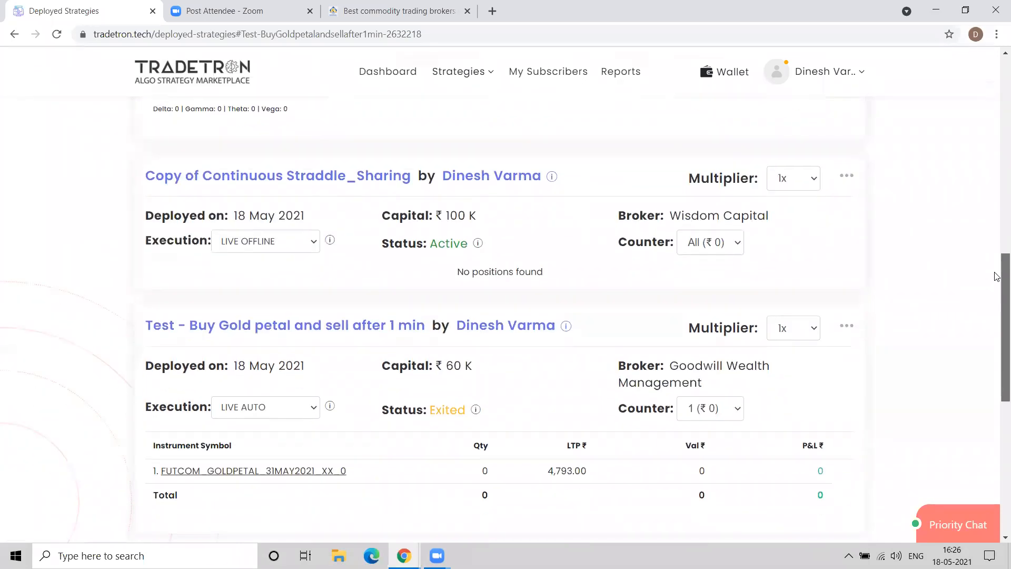
{"action": "scroll", "coordinate": [995, 297], "scroll_direction": "down", "scroll_amount": 3}
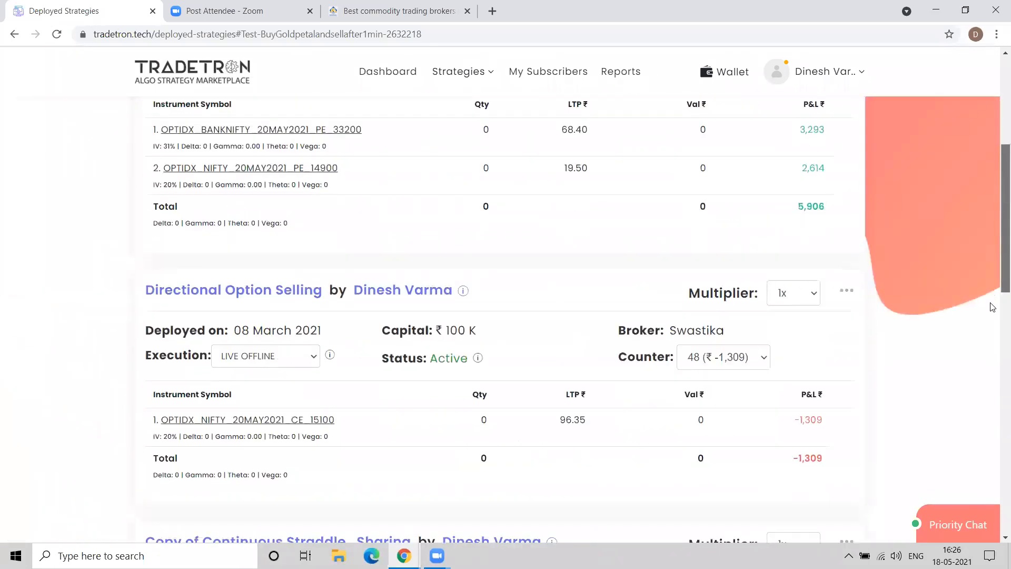
{"action": "left_click", "coordinate": [284, 266]}
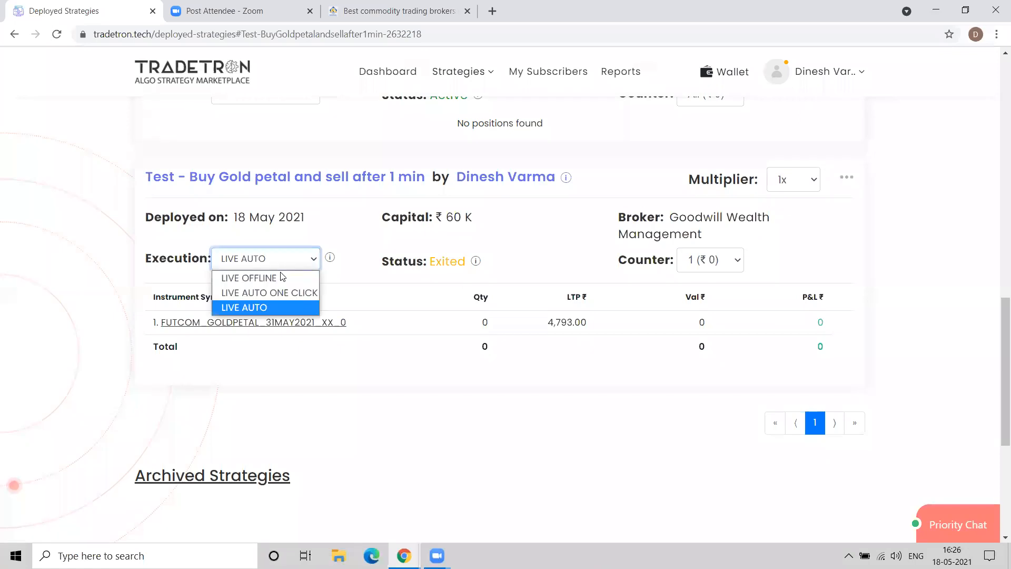
{"action": "left_click", "coordinate": [280, 277]}
{"action": "left_click", "coordinate": [504, 290]}
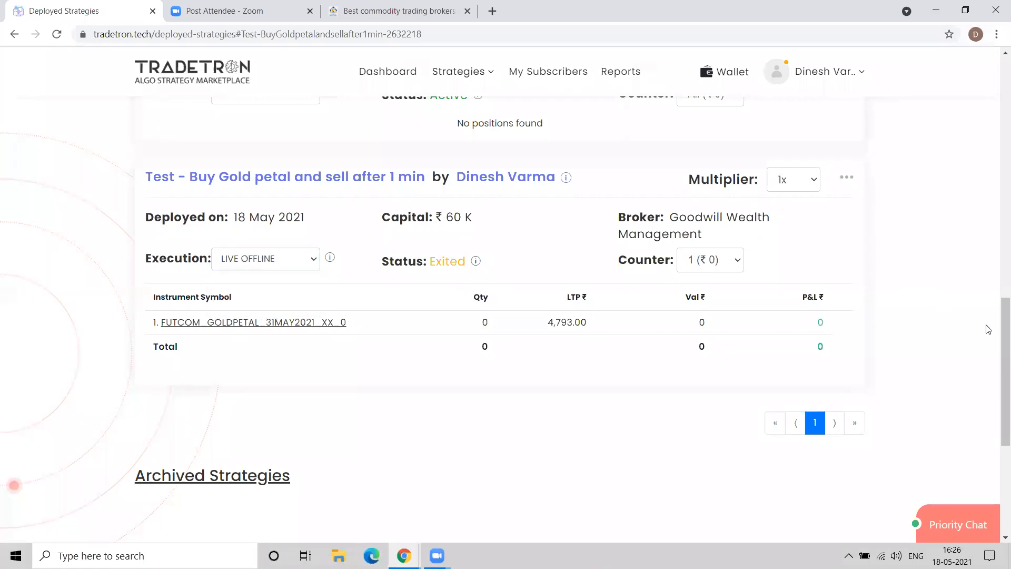
Step: View the counter list and status of the deployed Short Options Nifty & Banknifty strategy without changing them
{"action": "left_click_drag", "start_coordinate": [1000, 329], "coordinate": [994, 105]}
{"action": "left_click", "coordinate": [712, 314]}
{"action": "scroll", "coordinate": [721, 284], "scroll_direction": "down", "scroll_amount": 1}
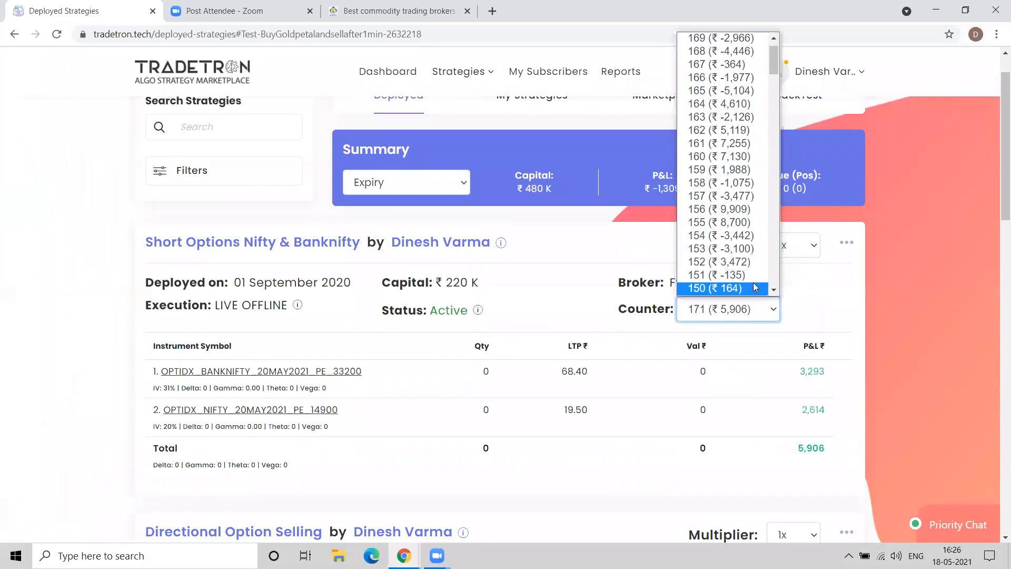
{"action": "left_click", "coordinate": [432, 311]}
{"action": "left_click_drag", "start_coordinate": [431, 311], "coordinate": [462, 311]}
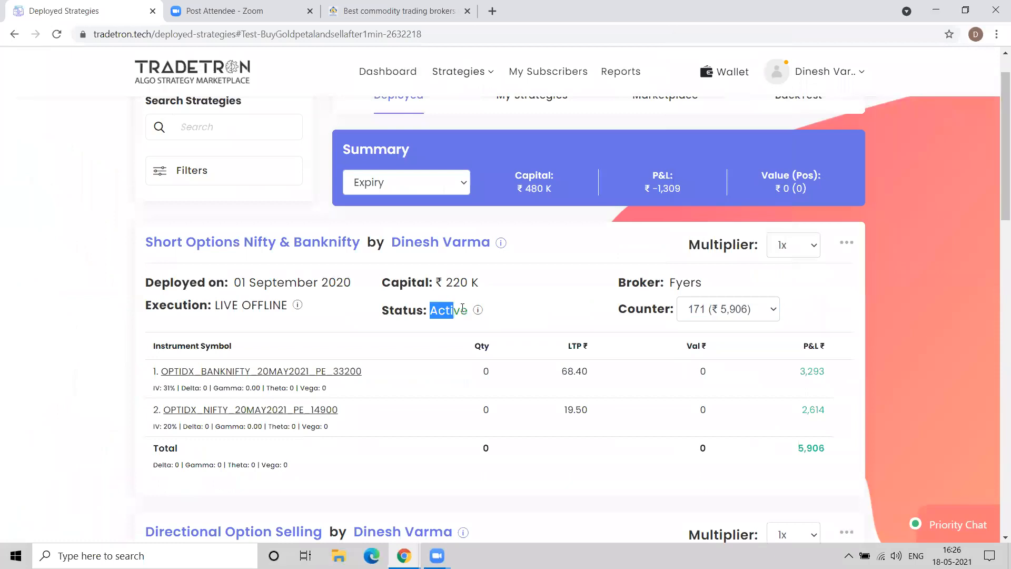
Step: Check the status and counter options of the gold petal test strategy for comparison, leaving them as they are
{"action": "left_click_drag", "start_coordinate": [996, 140], "coordinate": [996, 357]}
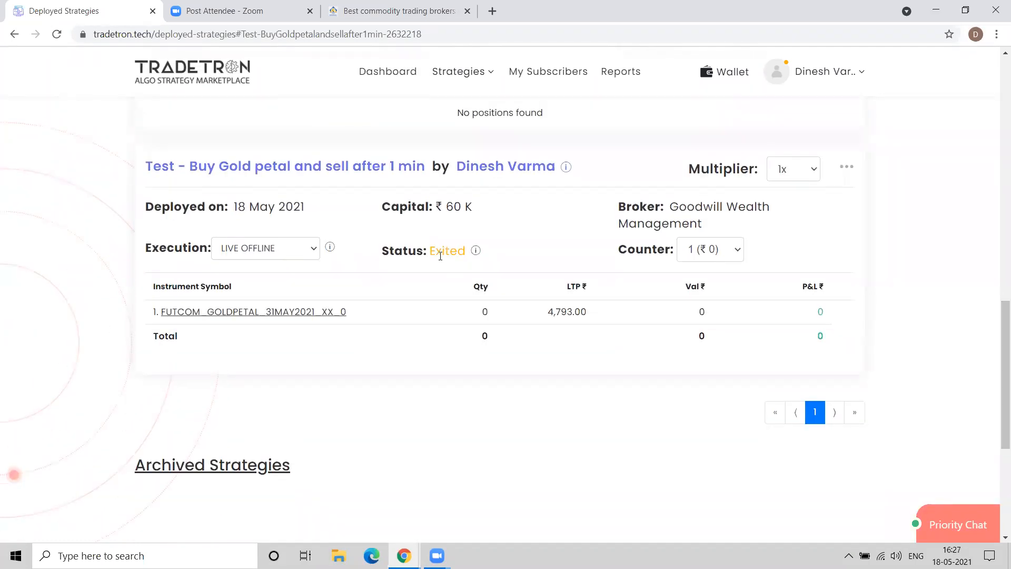
{"action": "left_click_drag", "start_coordinate": [430, 250], "coordinate": [466, 250]}
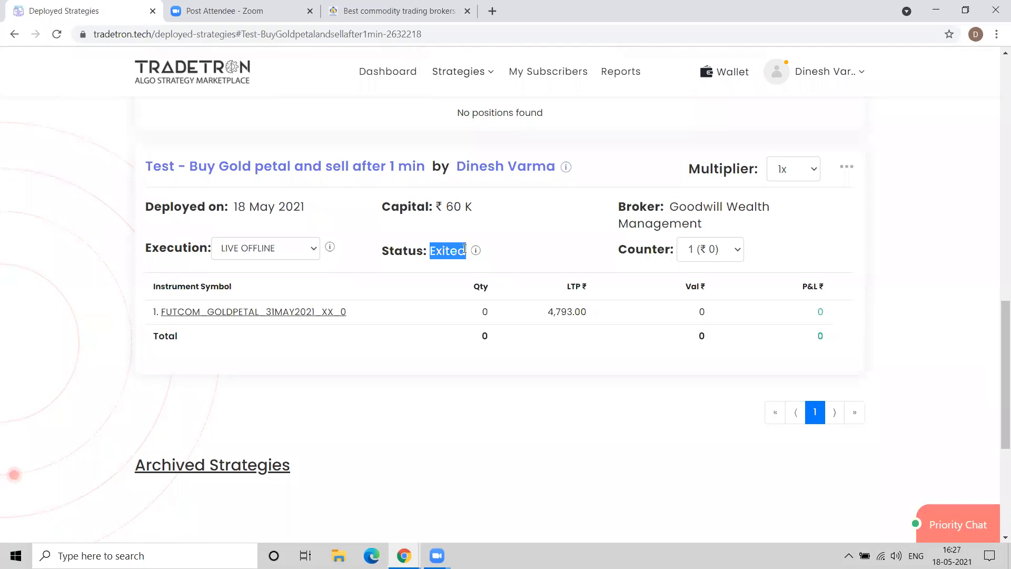
{"action": "left_click", "coordinate": [719, 251]}
{"action": "left_click", "coordinate": [719, 251]}
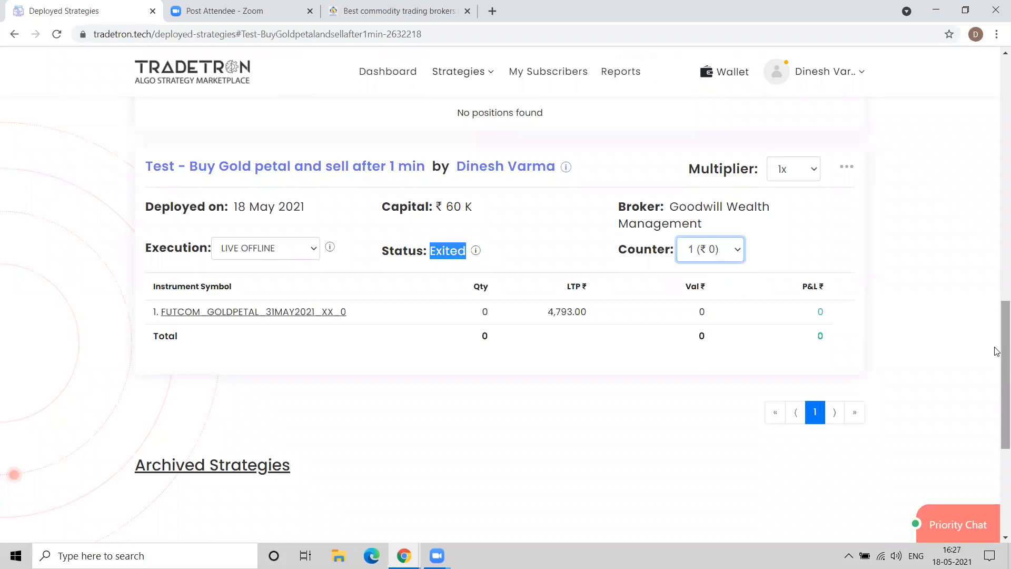
Step: Set the counter of the Short Options Nifty & Banknifty strategy to All
{"action": "left_click_drag", "start_coordinate": [1000, 350], "coordinate": [997, 121]}
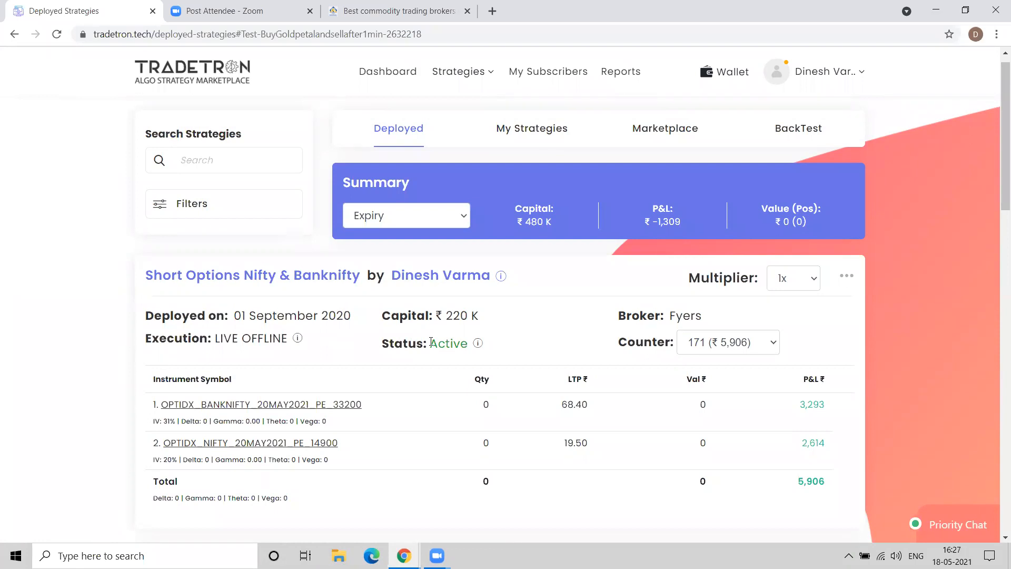
{"action": "left_click", "coordinate": [746, 348]}
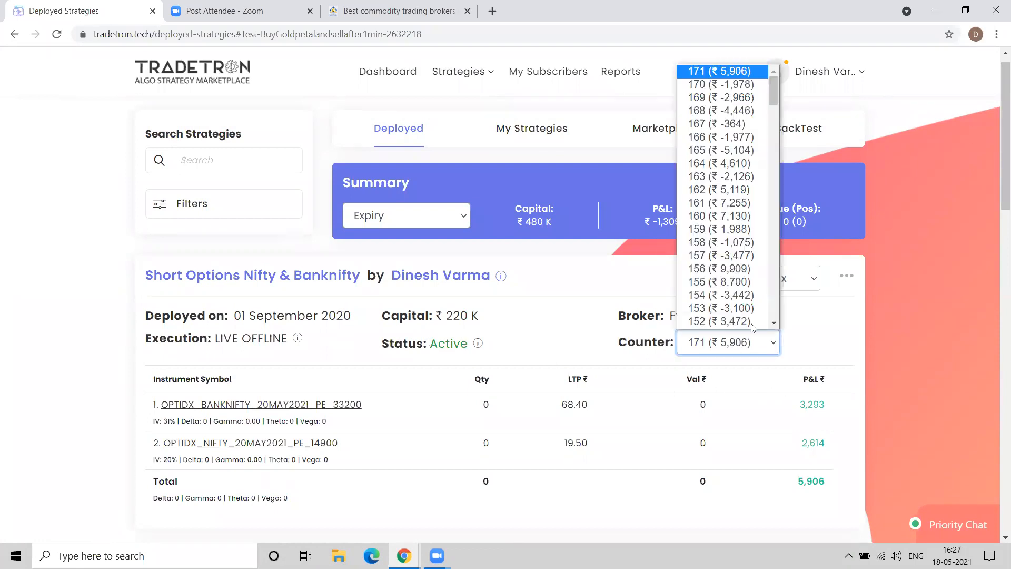
{"action": "scroll", "coordinate": [775, 168], "scroll_direction": "down", "scroll_amount": 20}
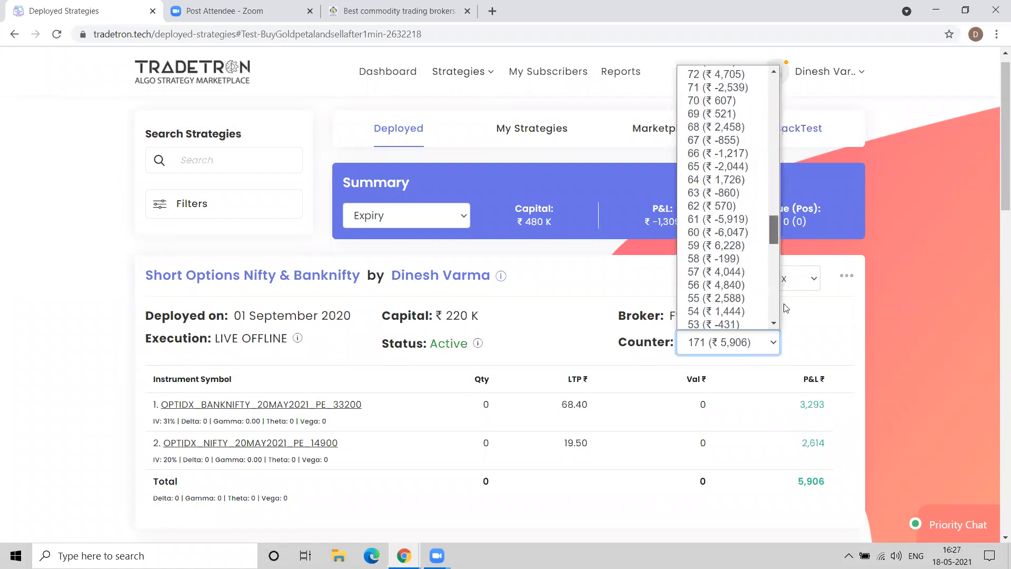
{"action": "left_click", "coordinate": [754, 322]}
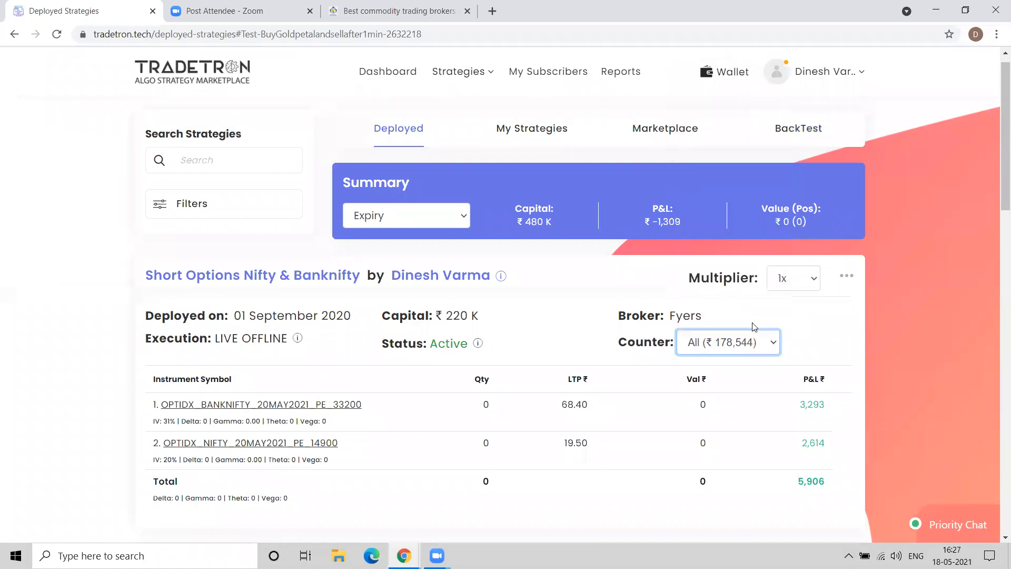
Step: Open the statistics of the Short Options Nifty & Banknifty strategy, review the equity curve and totals, and close them
{"action": "left_click", "coordinate": [846, 273]}
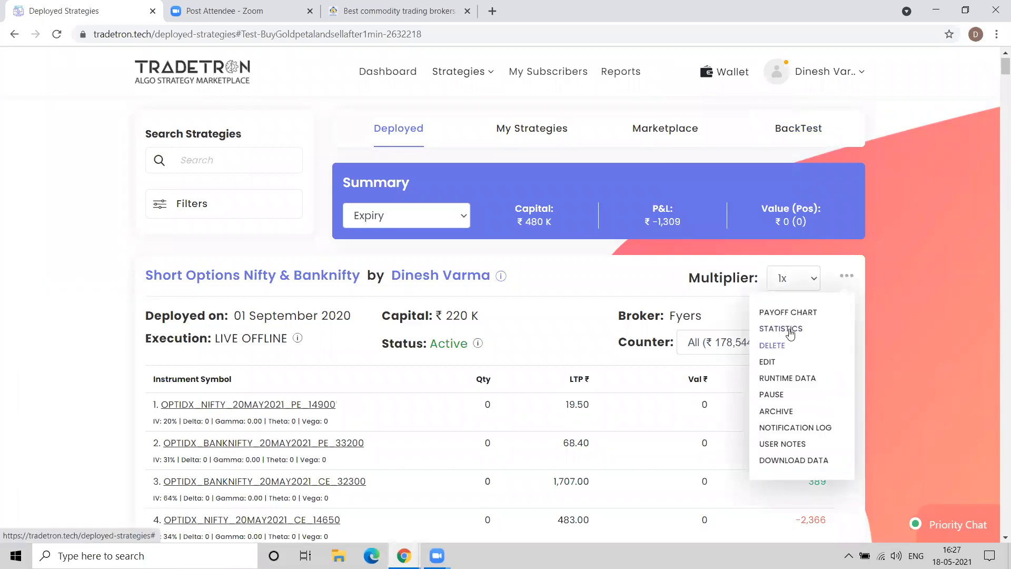
{"action": "left_click", "coordinate": [789, 329]}
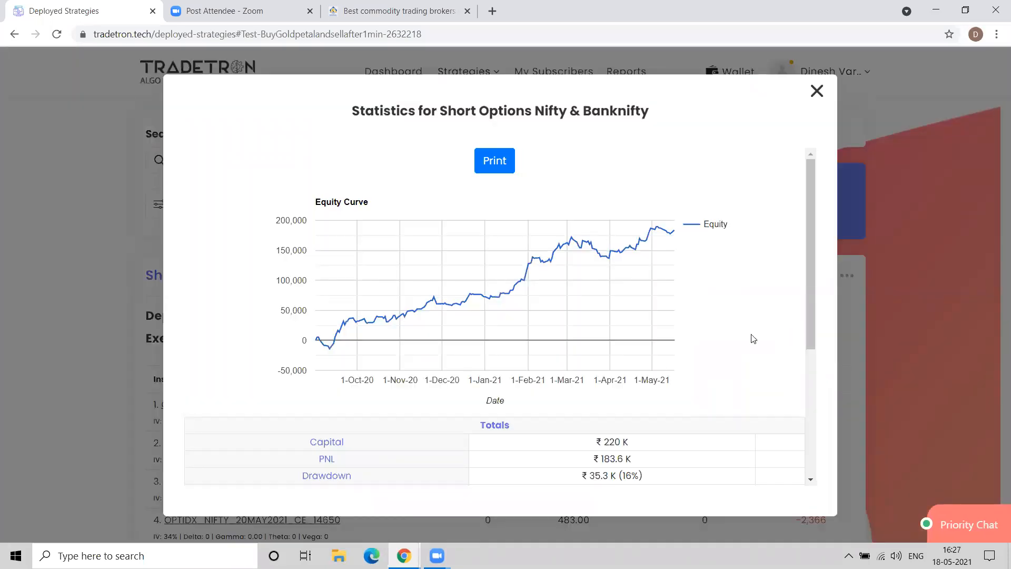
{"action": "left_click_drag", "start_coordinate": [813, 257], "coordinate": [840, 203]}
{"action": "left_click", "coordinate": [816, 91]}
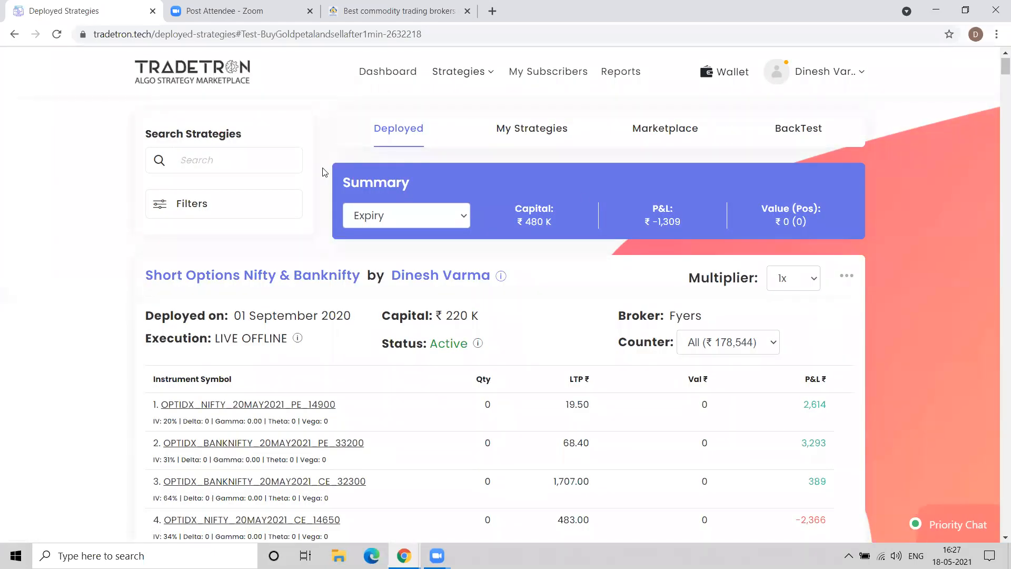
Step: Reload the deployed strategies, view the position details of both Short Options Nifty & Banknifty instruments, and return to the dashboard
{"action": "left_click", "coordinate": [389, 80]}
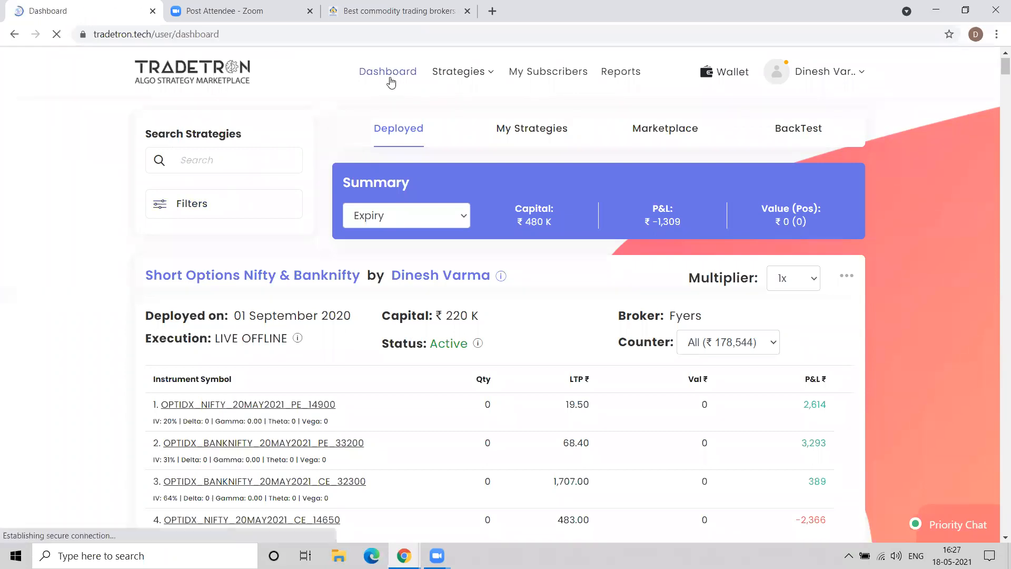
{"action": "mouse_move", "coordinate": [465, 75]}
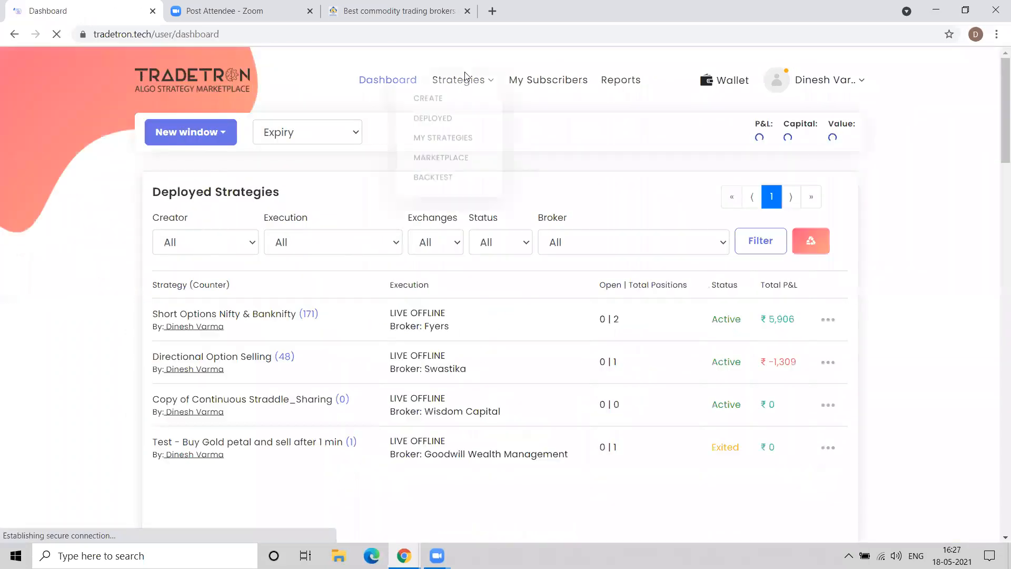
{"action": "left_click", "coordinate": [454, 132]}
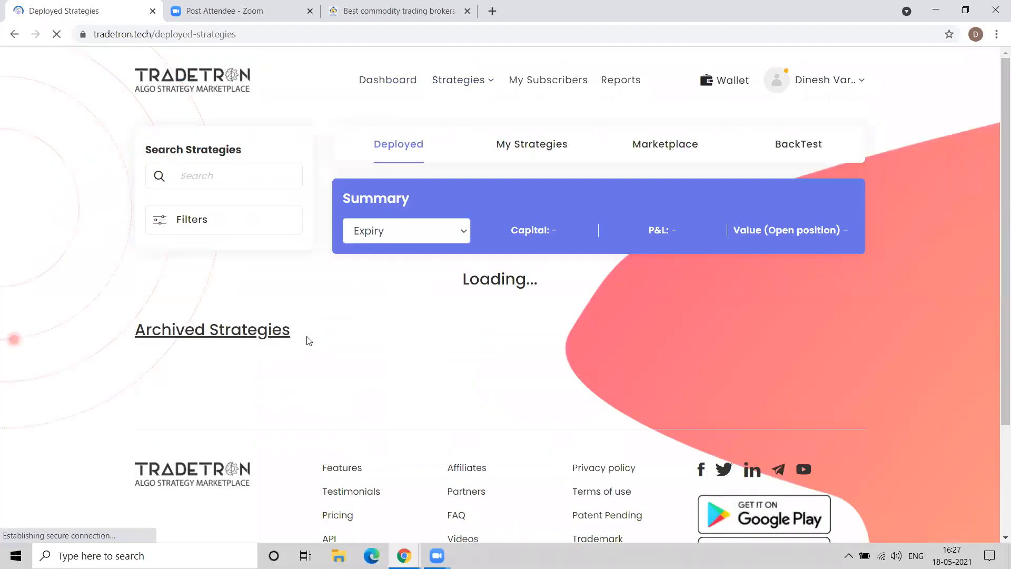
{"action": "left_click", "coordinate": [248, 420]}
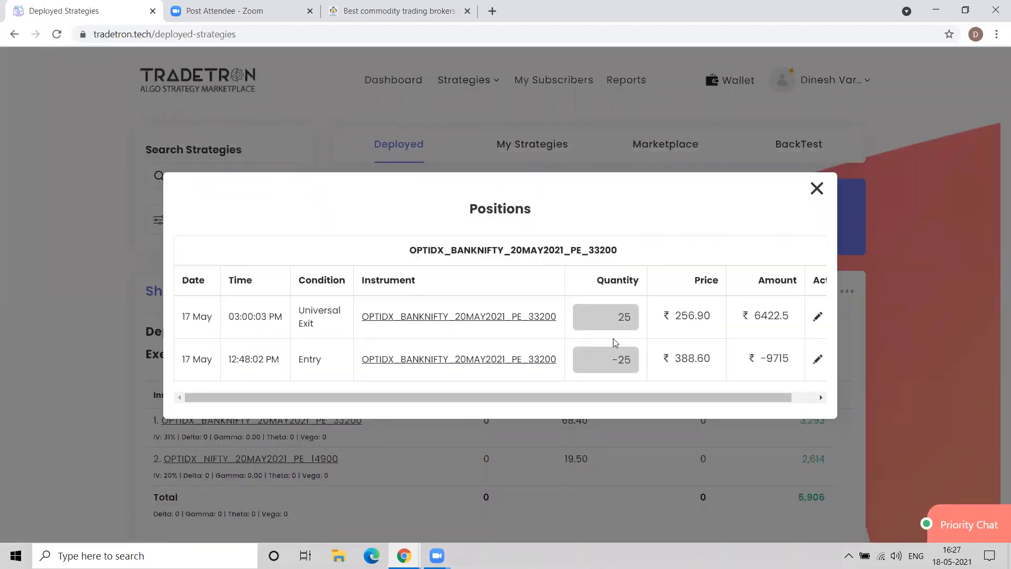
{"action": "left_click", "coordinate": [817, 189]}
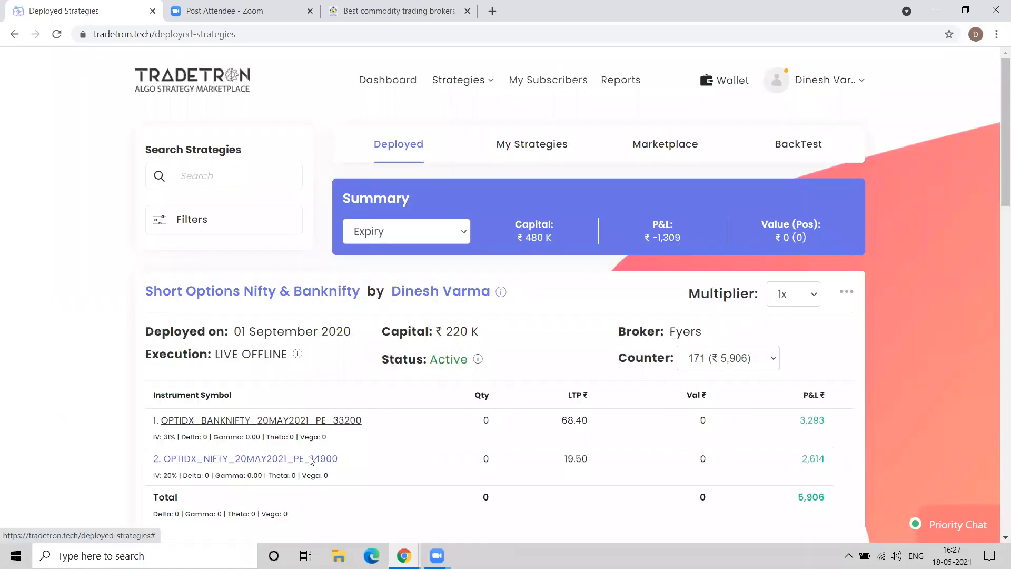
{"action": "left_click", "coordinate": [311, 461]}
{"action": "left_click", "coordinate": [816, 189]}
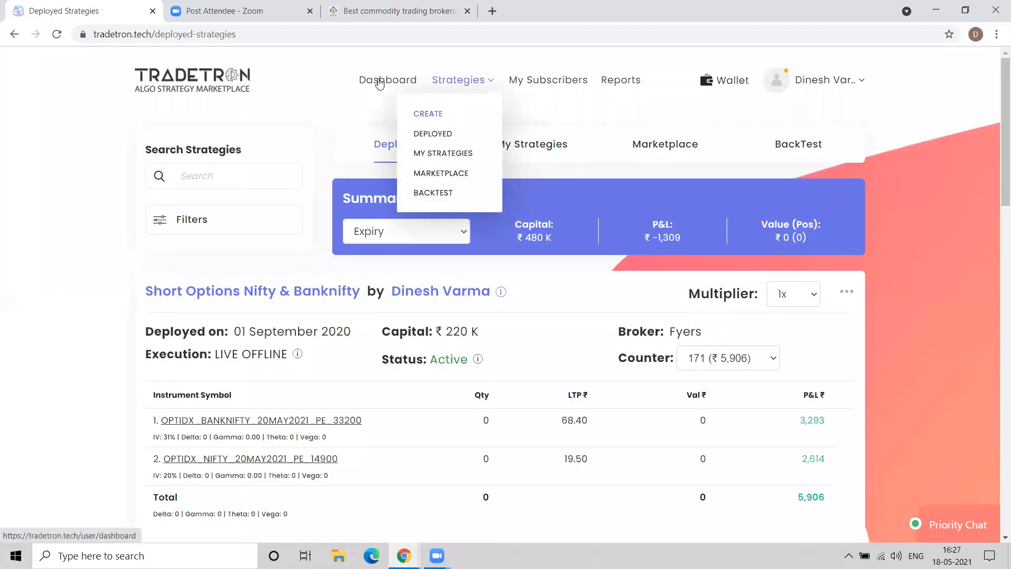
{"action": "left_click", "coordinate": [379, 82]}
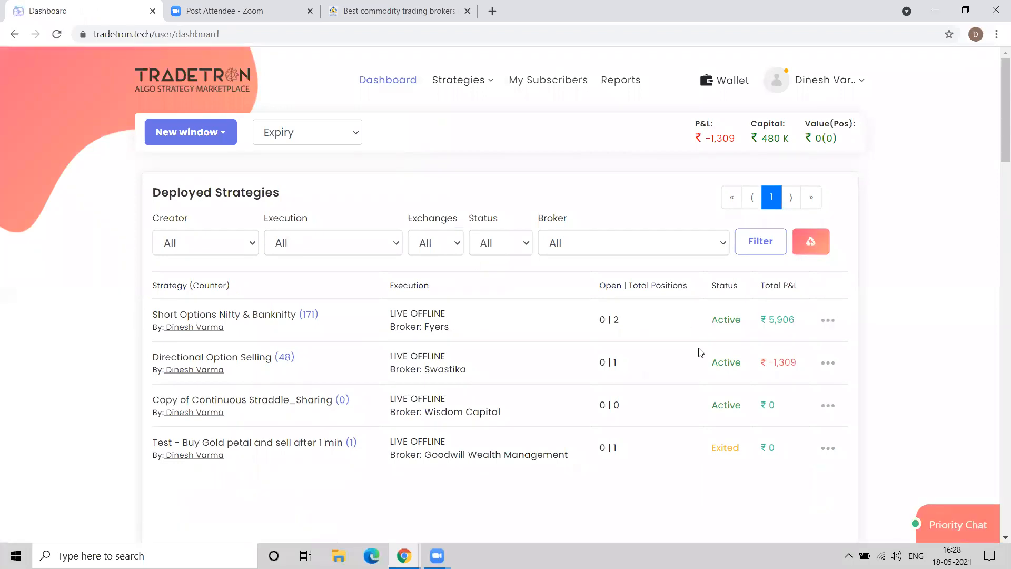
Step: Pause the Directional Option Selling strategy from the dashboard and start it again
{"action": "left_click", "coordinate": [827, 364]}
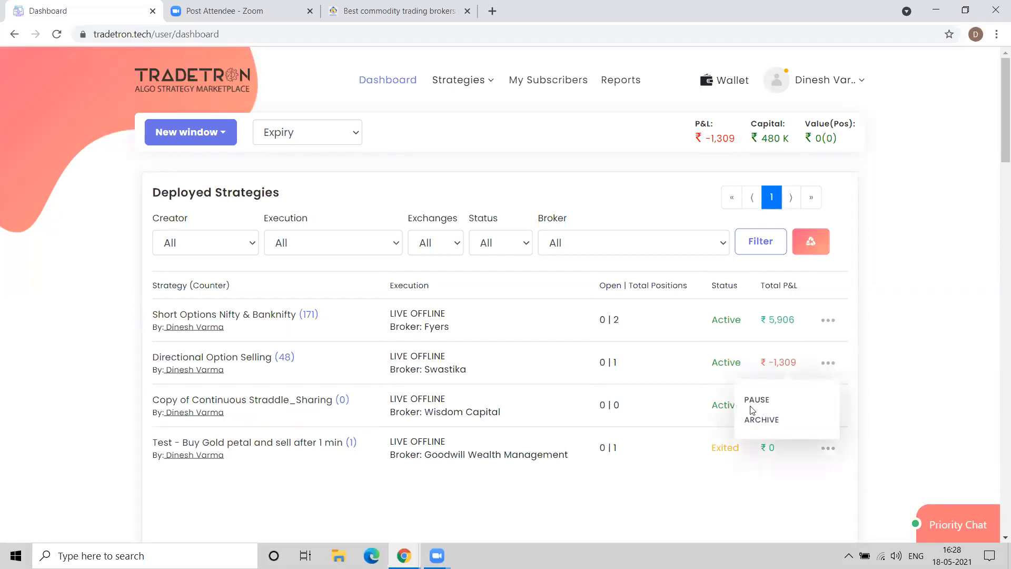
{"action": "left_click", "coordinate": [752, 403]}
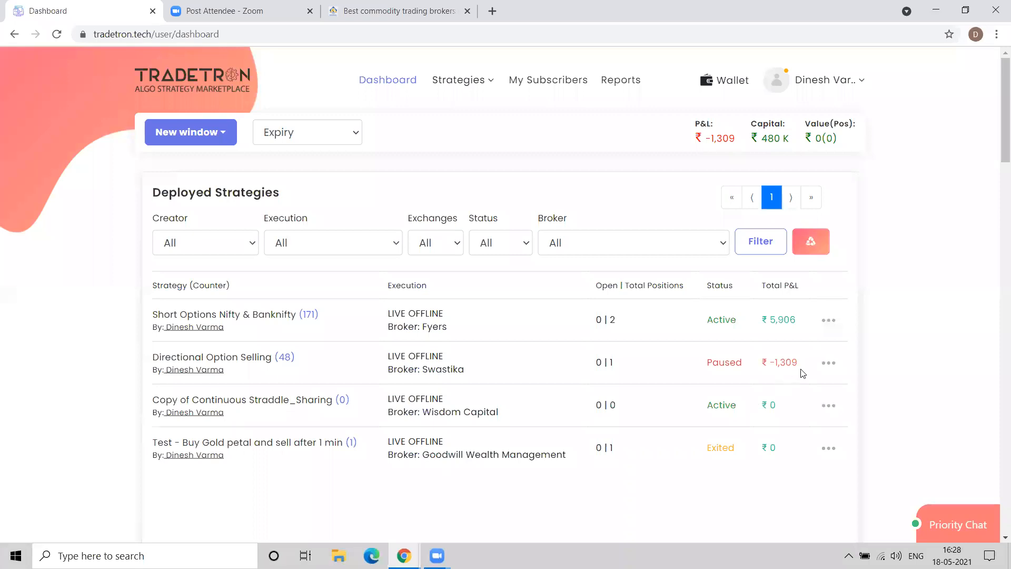
{"action": "left_click", "coordinate": [827, 367]}
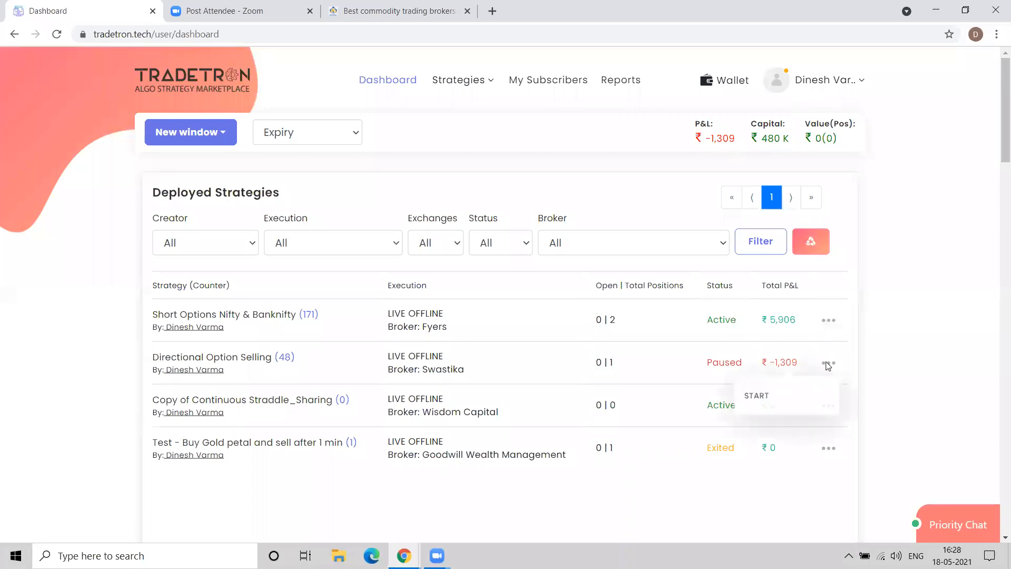
{"action": "left_click", "coordinate": [759, 403]}
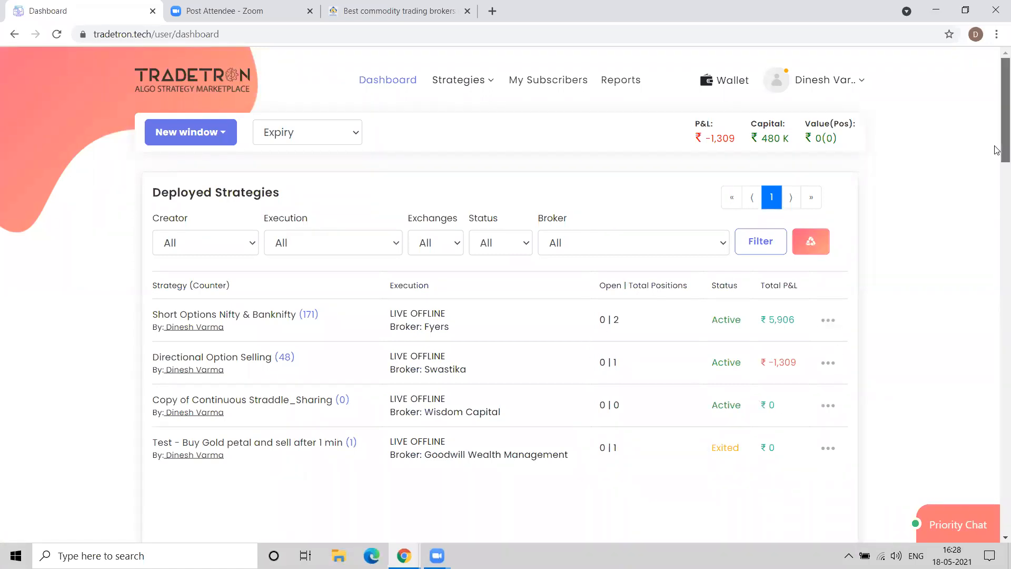
Step: Review the Open Positions, Greeks and Order Book sections of the dashboard and return to the deployed strategies
{"action": "scroll", "coordinate": [997, 171], "scroll_direction": "down", "scroll_amount": 1}
{"action": "scroll", "coordinate": [996, 195], "scroll_direction": "down", "scroll_amount": 12}
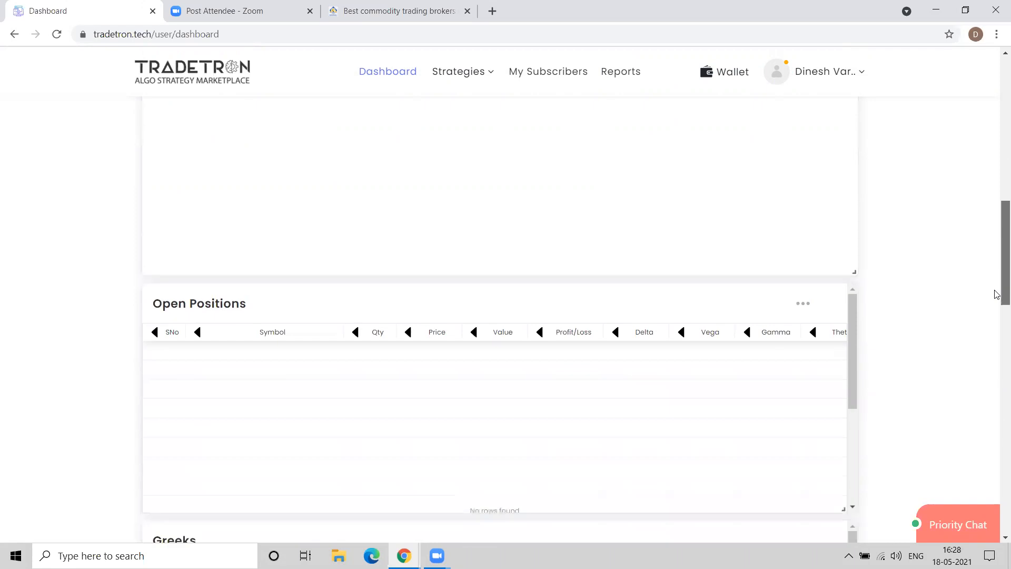
{"action": "scroll", "coordinate": [996, 299], "scroll_direction": "down", "scroll_amount": 14}
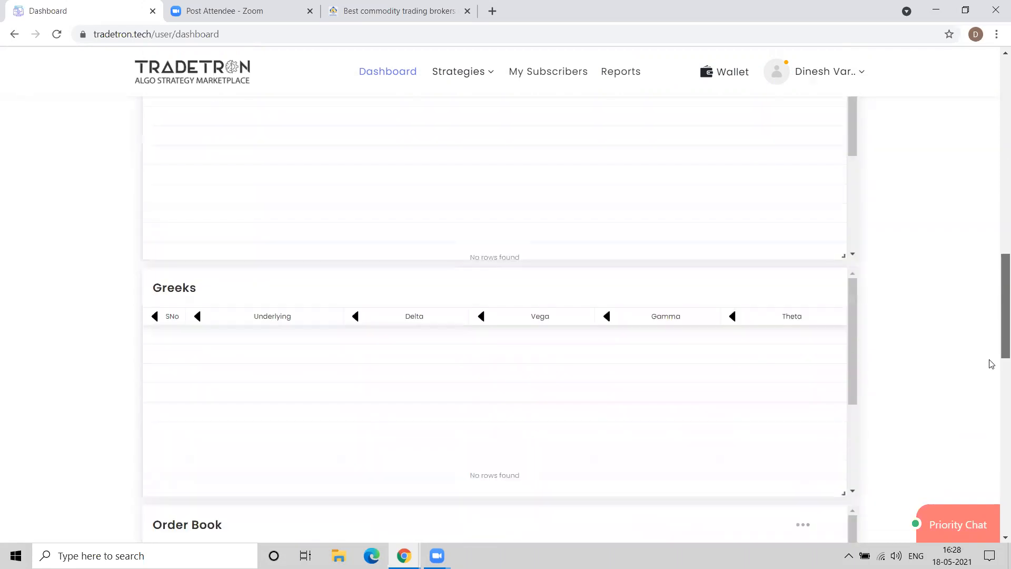
{"action": "scroll", "coordinate": [986, 372], "scroll_direction": "up", "scroll_amount": 15}
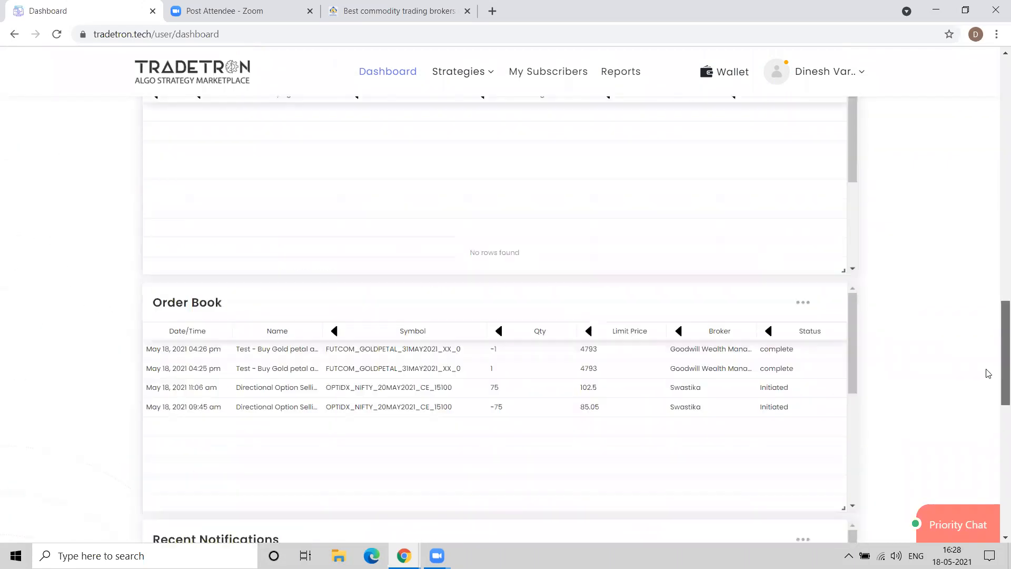
{"action": "scroll", "coordinate": [996, 142], "scroll_direction": "up", "scroll_amount": 6}
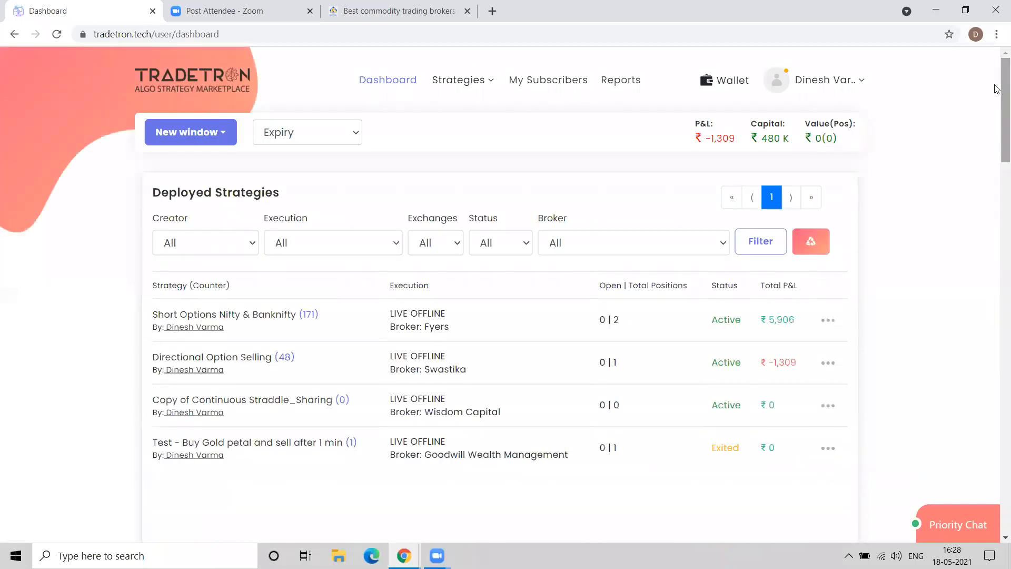
Step: Look at the marketplace, return to My Strategies, and find the Range Breakout Strategy Demo by searching the page for "range"
{"action": "mouse_move", "coordinate": [477, 93]}
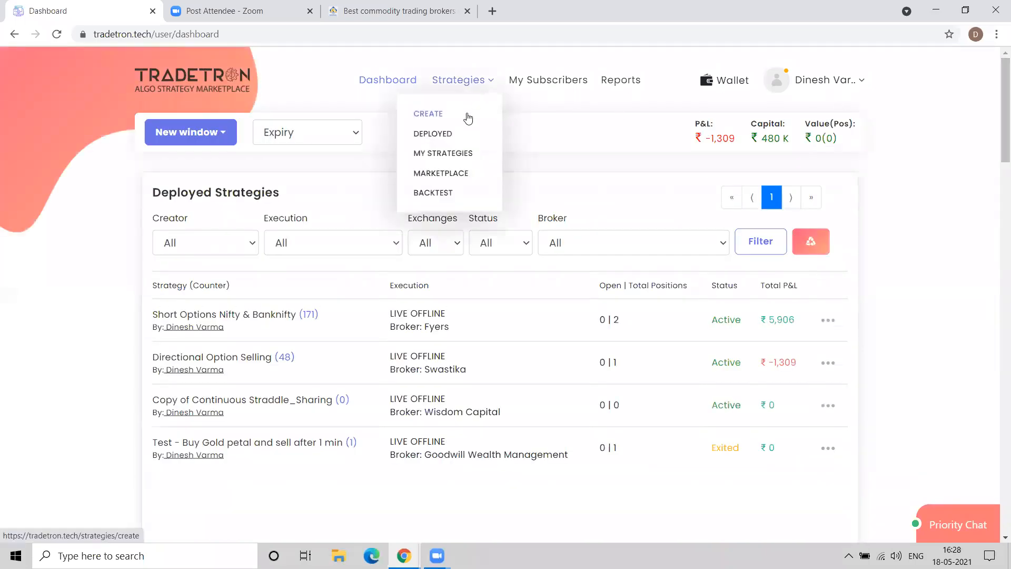
{"action": "left_click", "coordinate": [458, 155]}
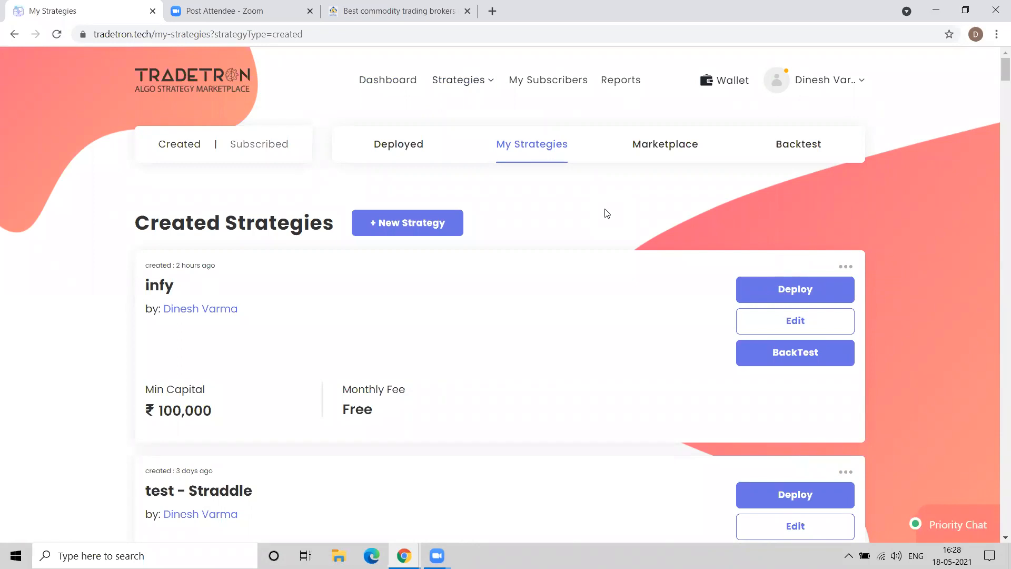
{"action": "left_click", "coordinate": [665, 150]}
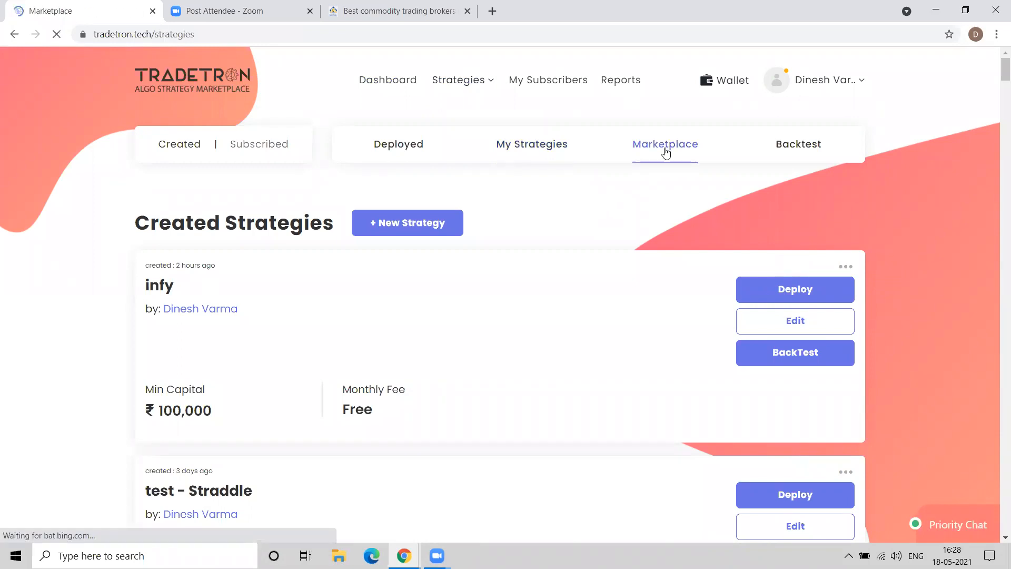
{"action": "left_click", "coordinate": [561, 150]}
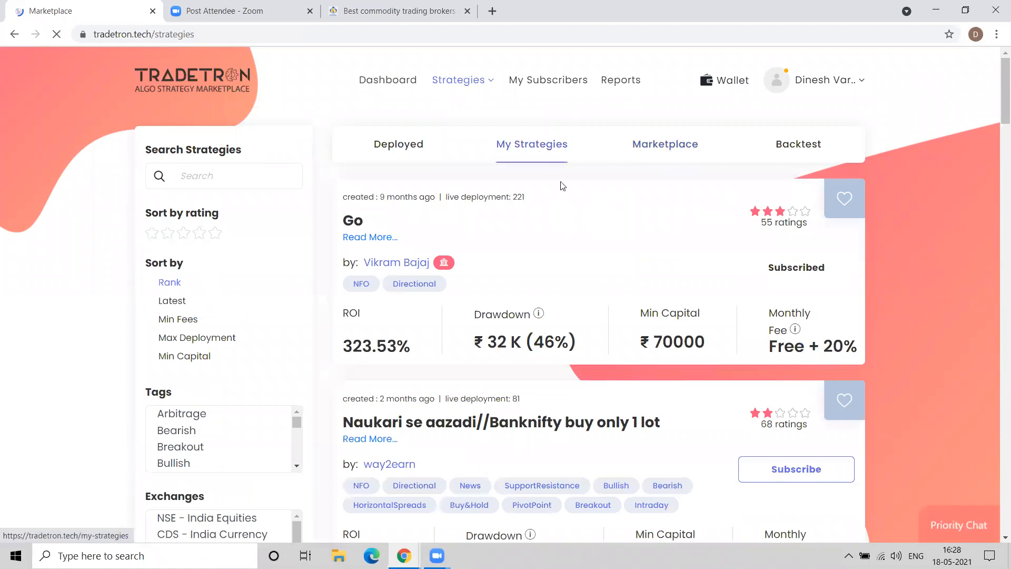
{"action": "key", "text": "ctrl+f"}
{"action": "type", "text": "rang"}
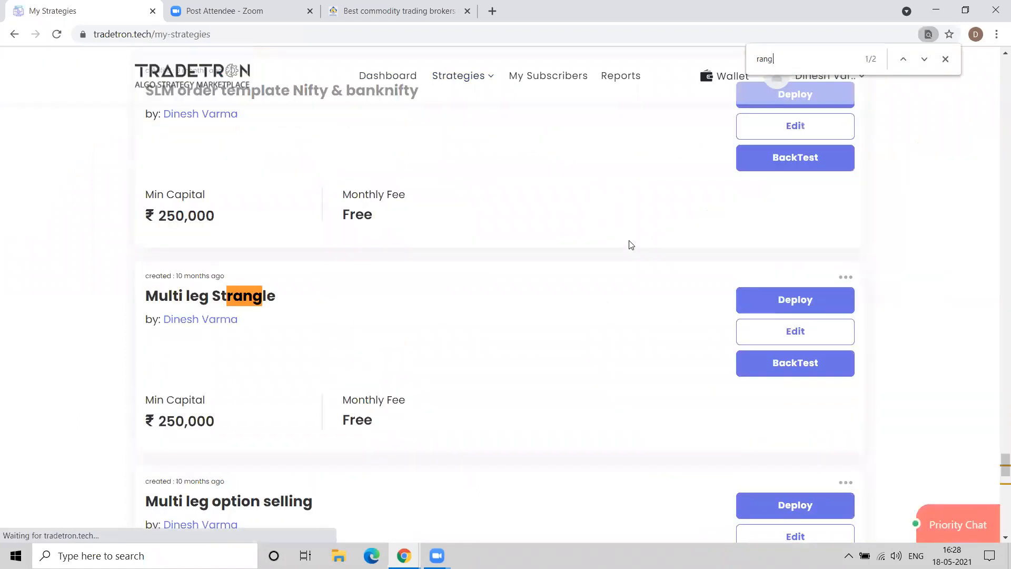
{"action": "type", "text": "e"}
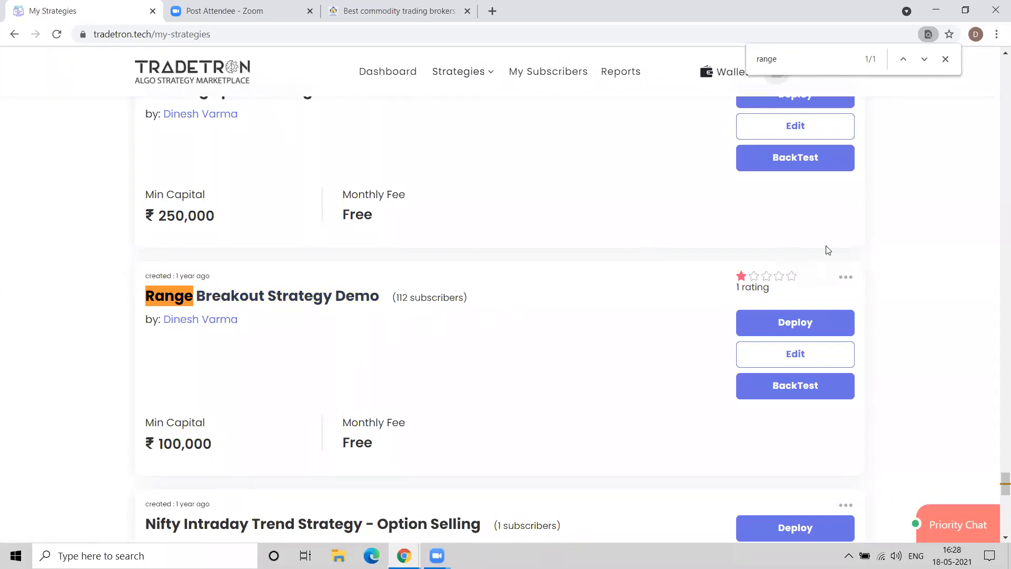
Step: Open all deployments of the Range Breakout Strategy Demo, select Exit as the bulk status, and review the status options again
{"action": "left_click", "coordinate": [845, 278]}
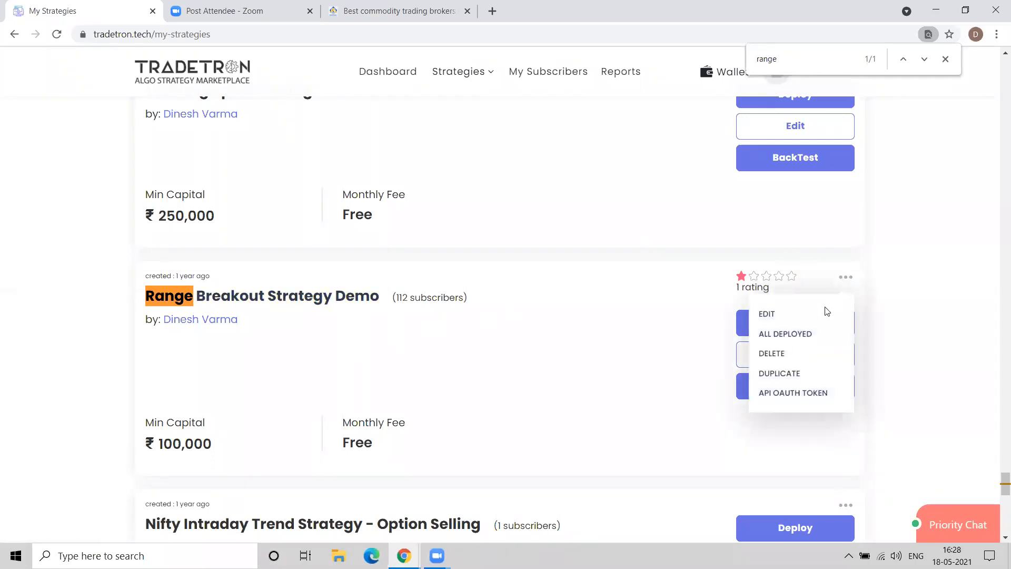
{"action": "left_click", "coordinate": [780, 335]}
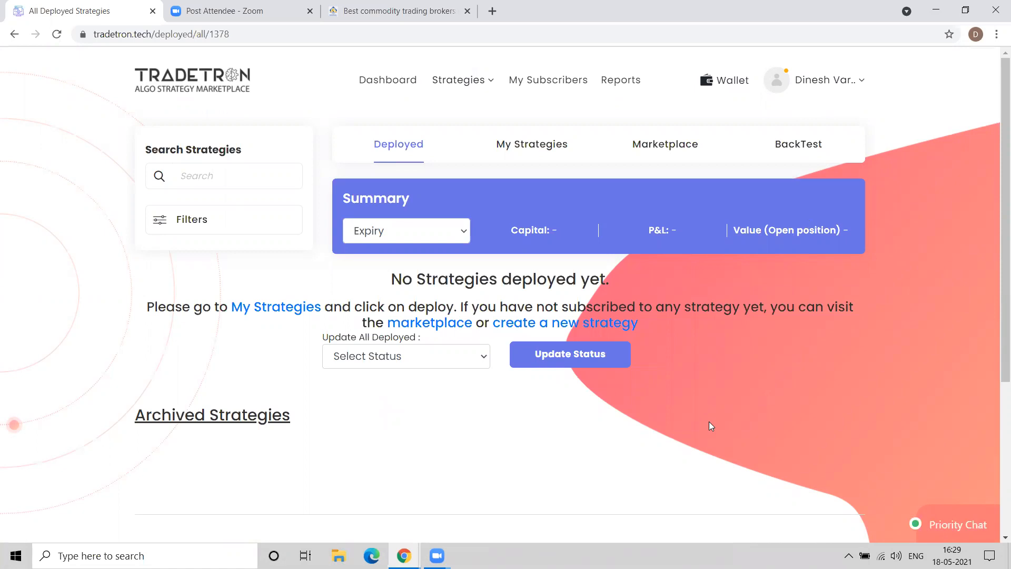
{"action": "left_click", "coordinate": [459, 360]}
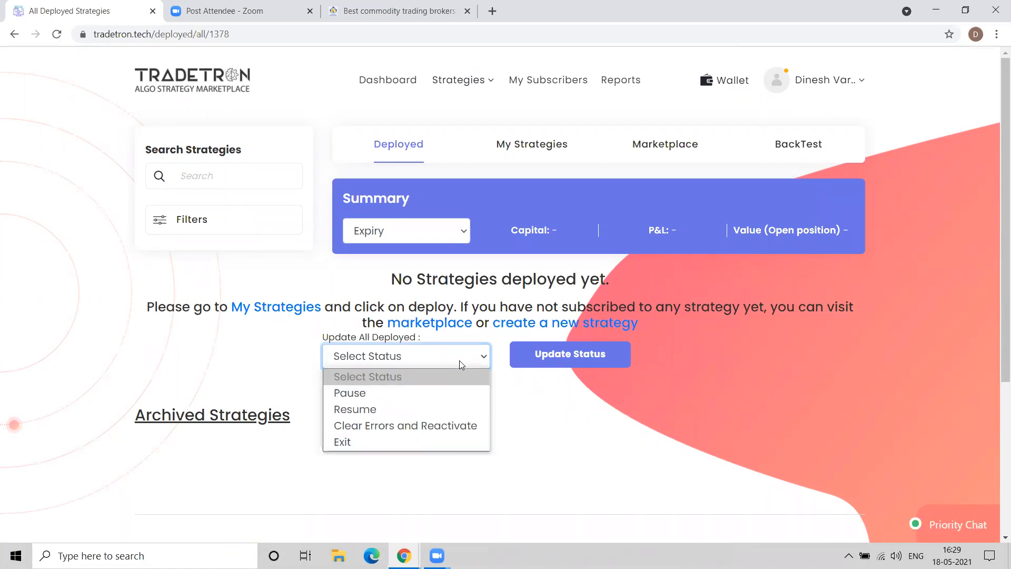
{"action": "left_click", "coordinate": [405, 448]}
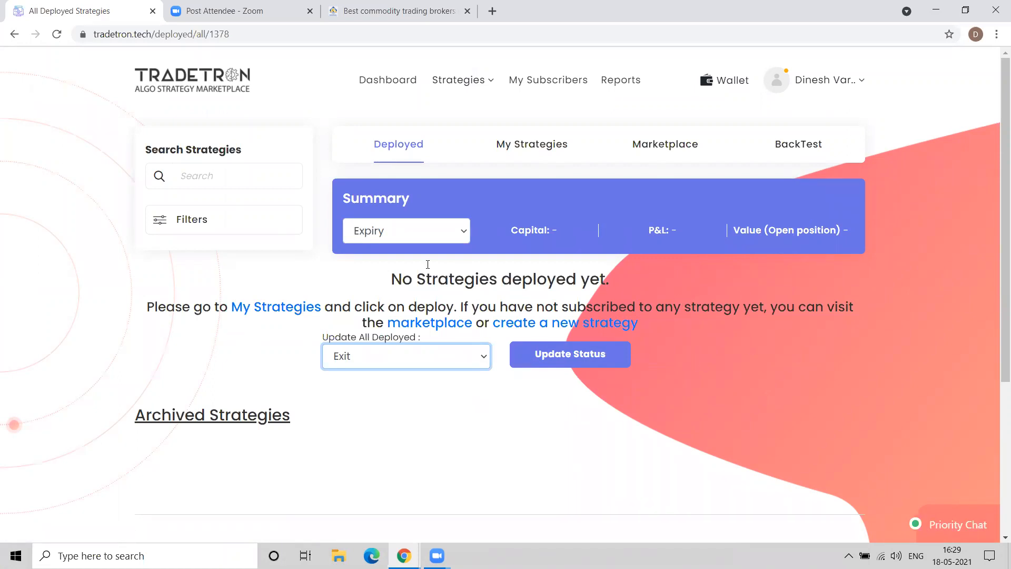
{"action": "left_click", "coordinate": [714, 315]}
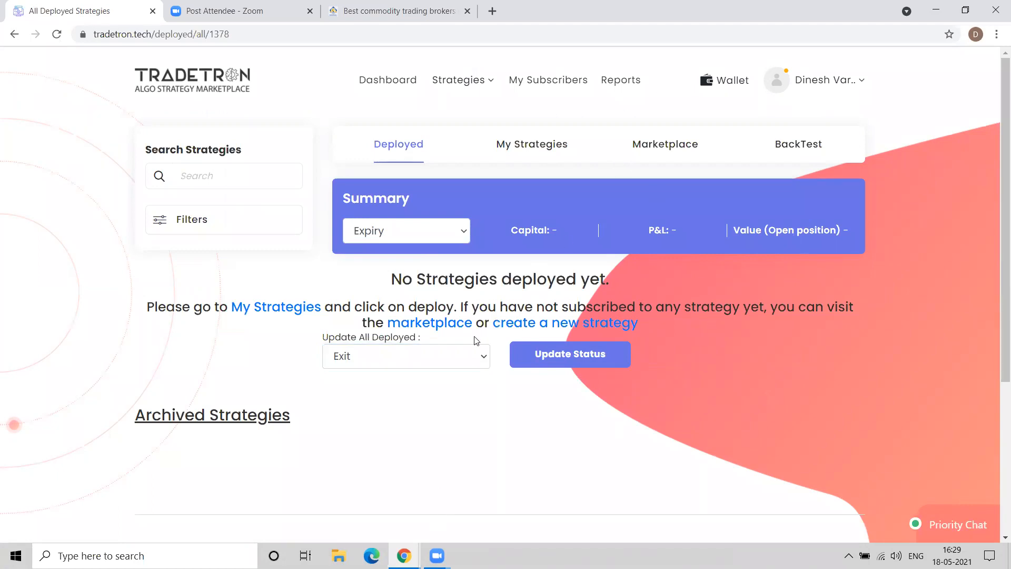
{"action": "left_click", "coordinate": [458, 351]}
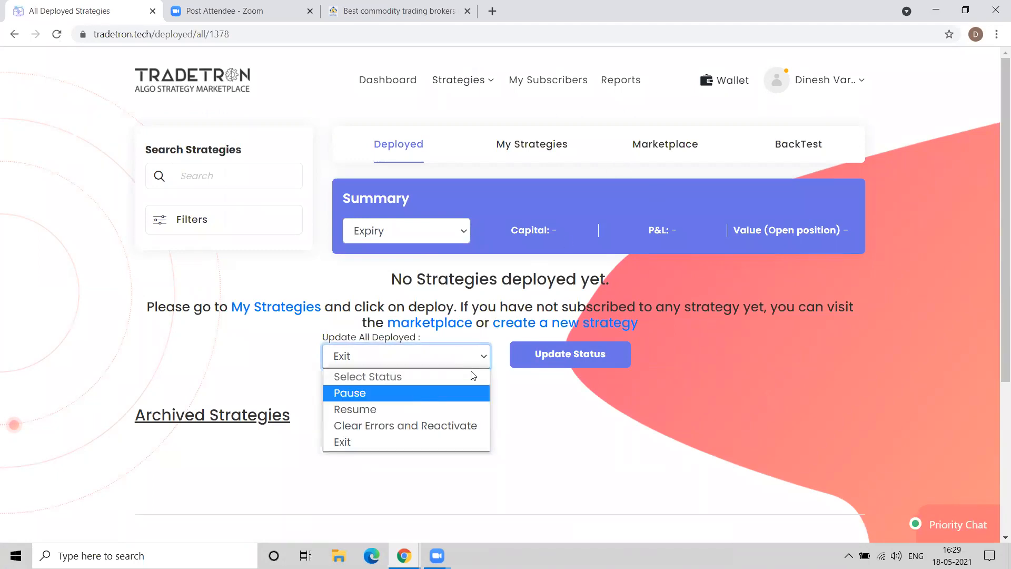
Step: Open My Subscribers and review the grouping options for active subscribers, the broadcast message form and the invoices
{"action": "left_click", "coordinate": [542, 84]}
{"action": "left_click", "coordinate": [542, 85]}
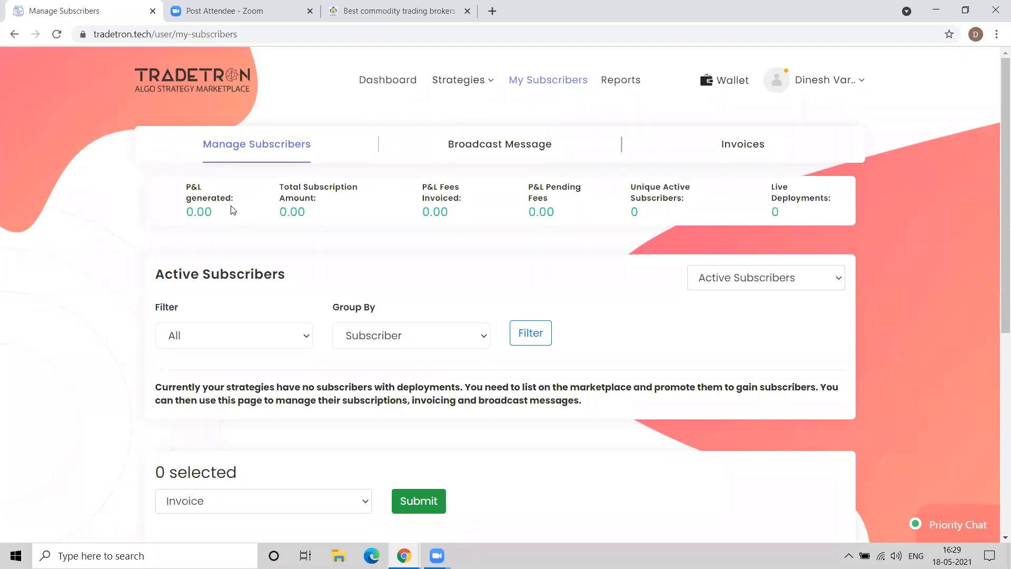
{"action": "left_click", "coordinate": [362, 335]}
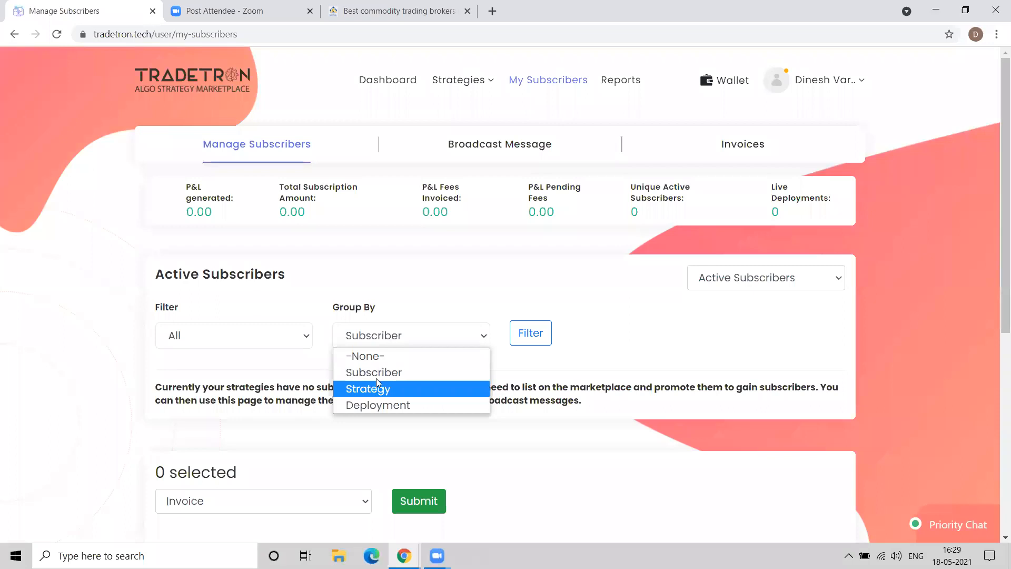
{"action": "left_click", "coordinate": [467, 264]}
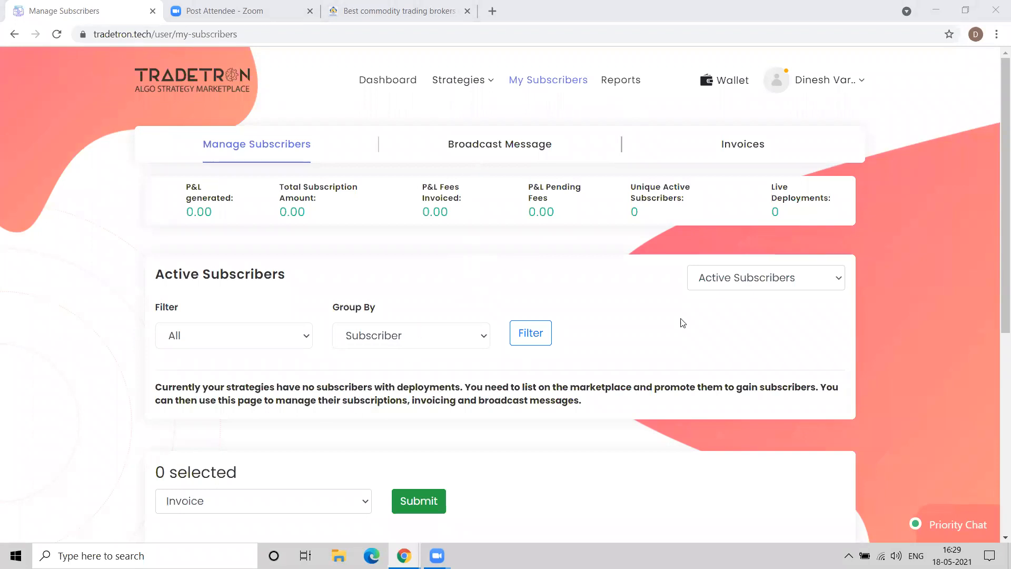
{"action": "left_click", "coordinate": [520, 154]}
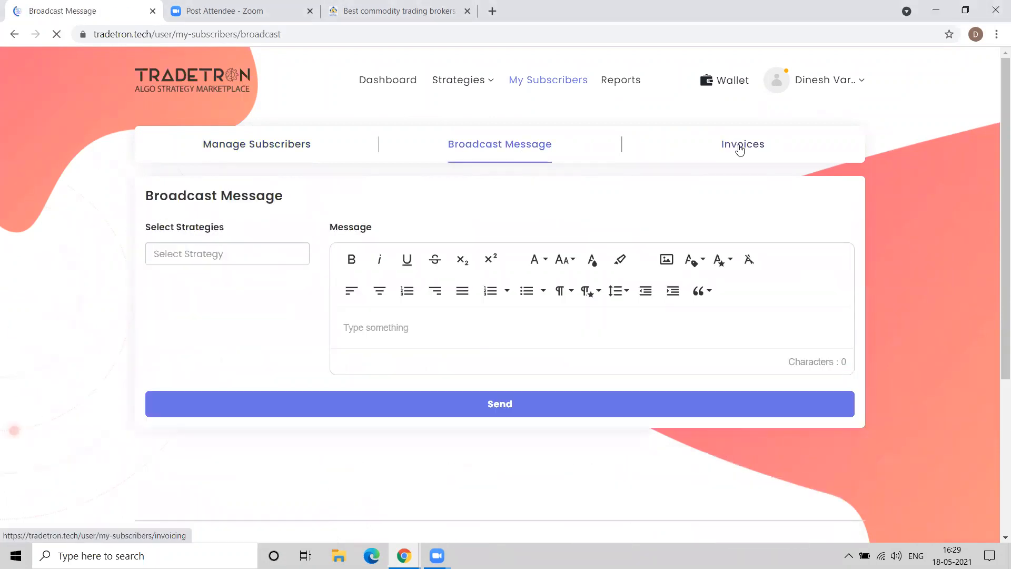
{"action": "left_click", "coordinate": [740, 148]}
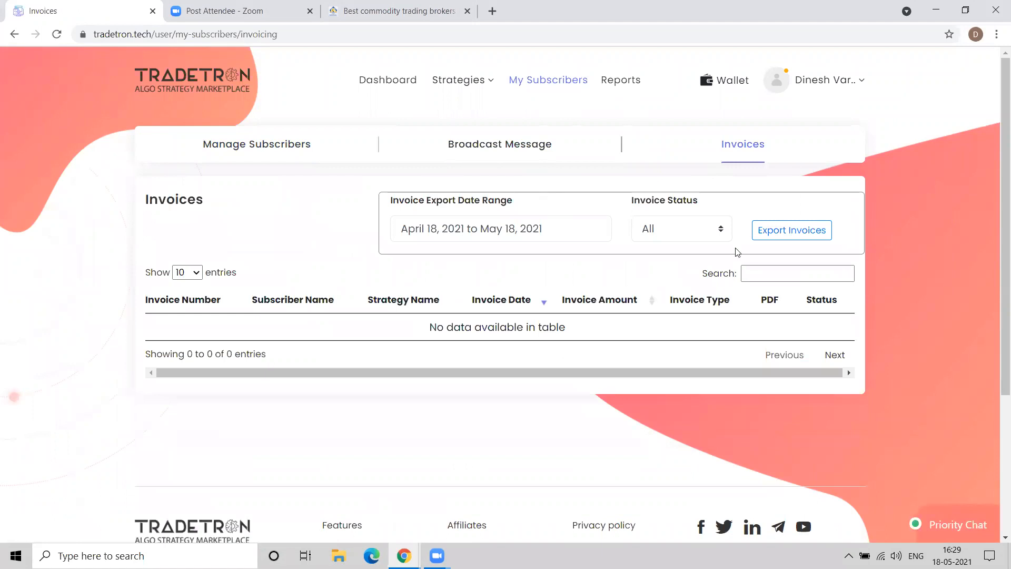
Step: Open the reports and review the PnL of each strategy
{"action": "left_click", "coordinate": [619, 82]}
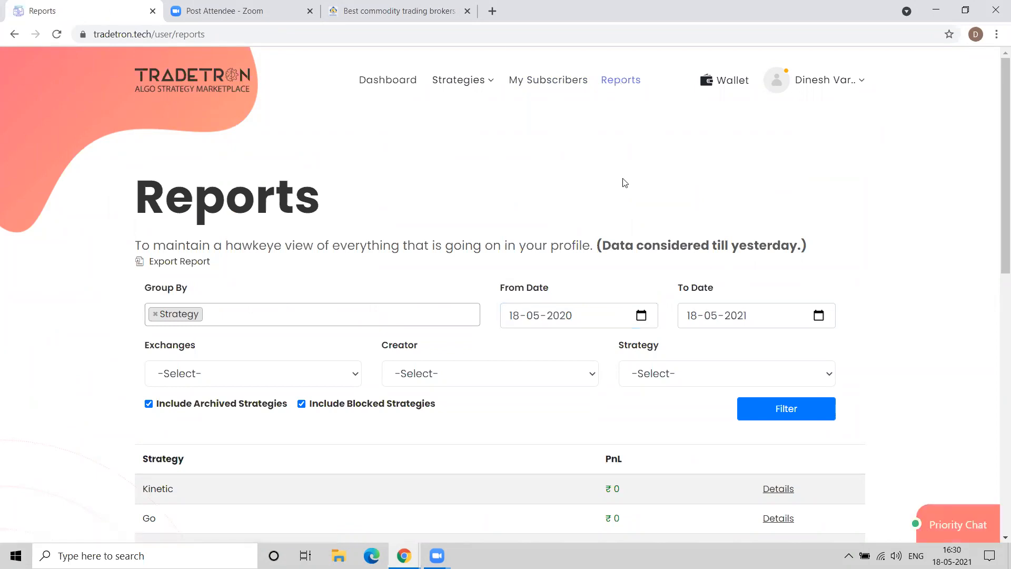
{"action": "scroll", "coordinate": [624, 183], "scroll_direction": "down", "scroll_amount": 2}
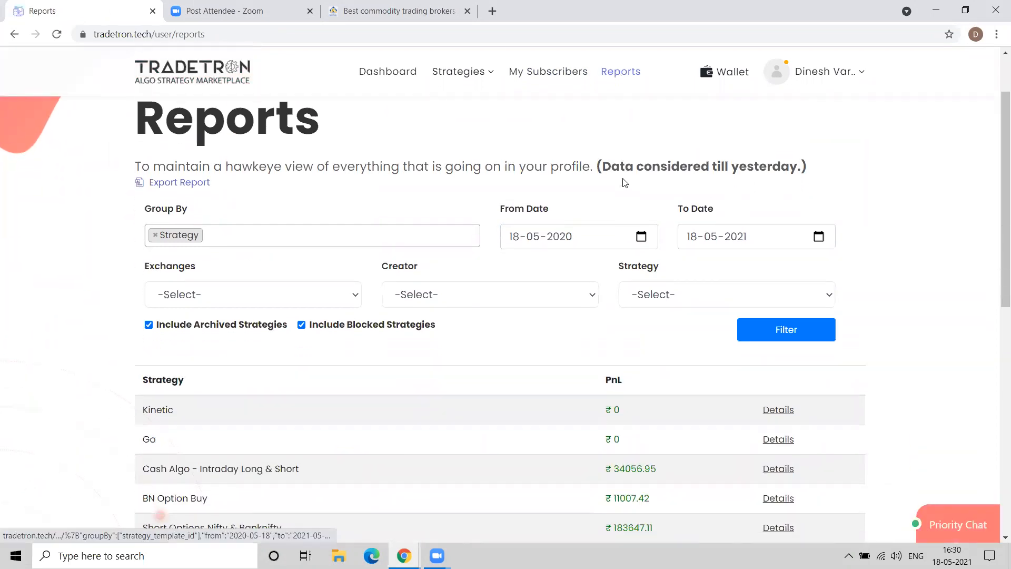
{"action": "scroll", "coordinate": [625, 182], "scroll_direction": "down", "scroll_amount": 3}
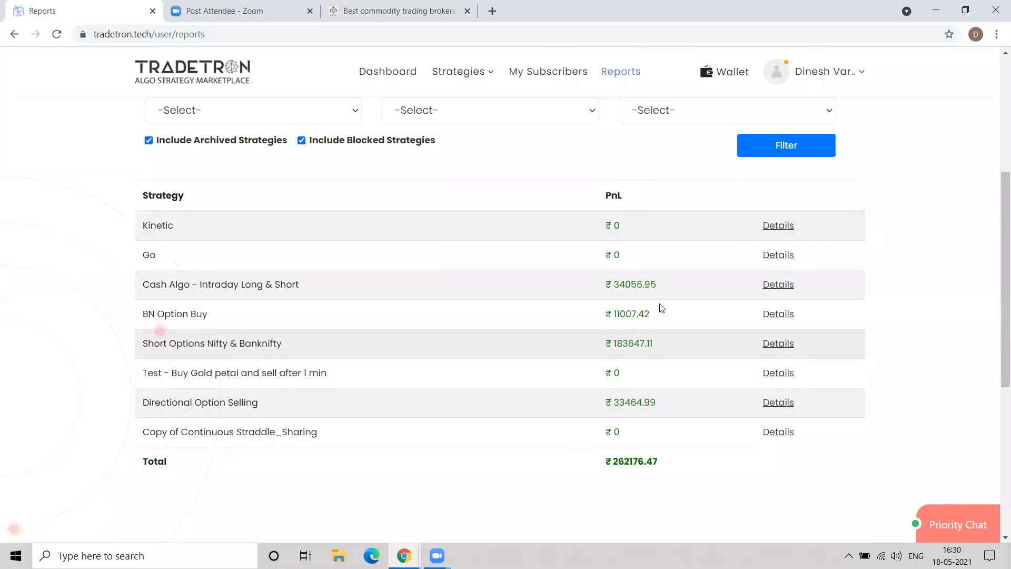
Step: View the day-to-day PnL details of Short Options Nifty & Banknifty through page 4, close them, and check the total PnL
{"action": "left_click", "coordinate": [770, 343]}
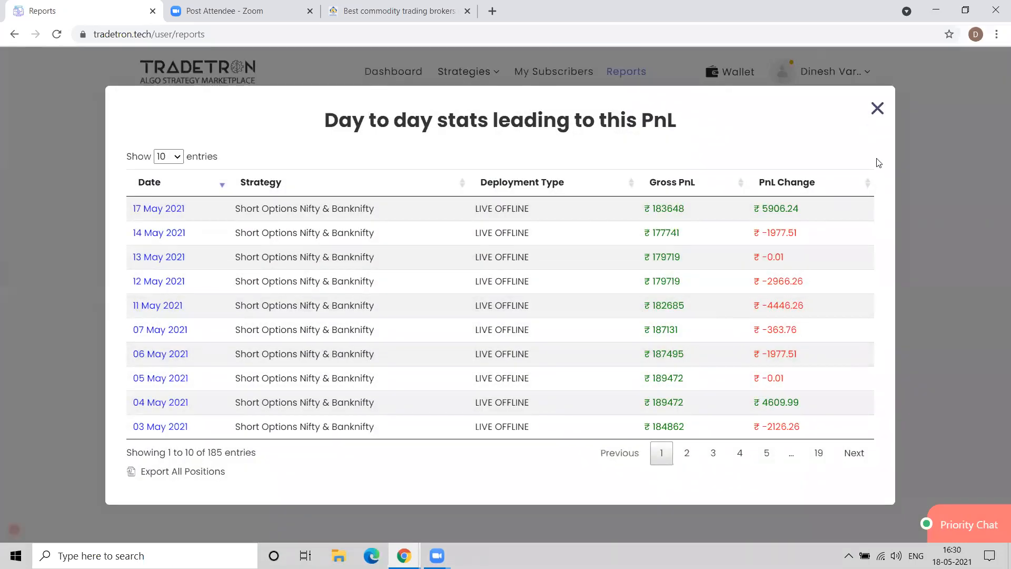
{"action": "left_click", "coordinate": [697, 454]}
{"action": "left_click", "coordinate": [713, 453]}
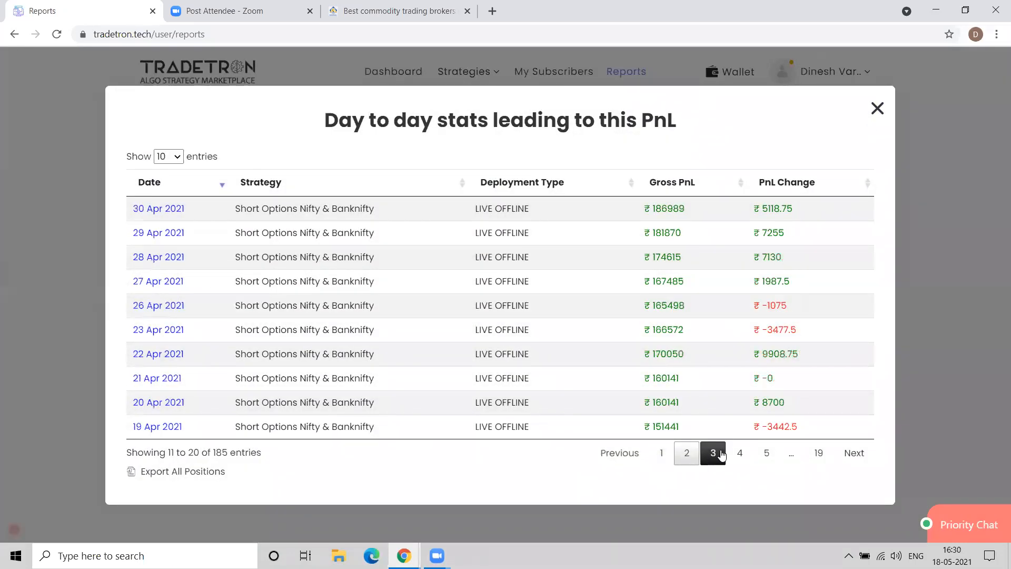
{"action": "left_click", "coordinate": [742, 454]}
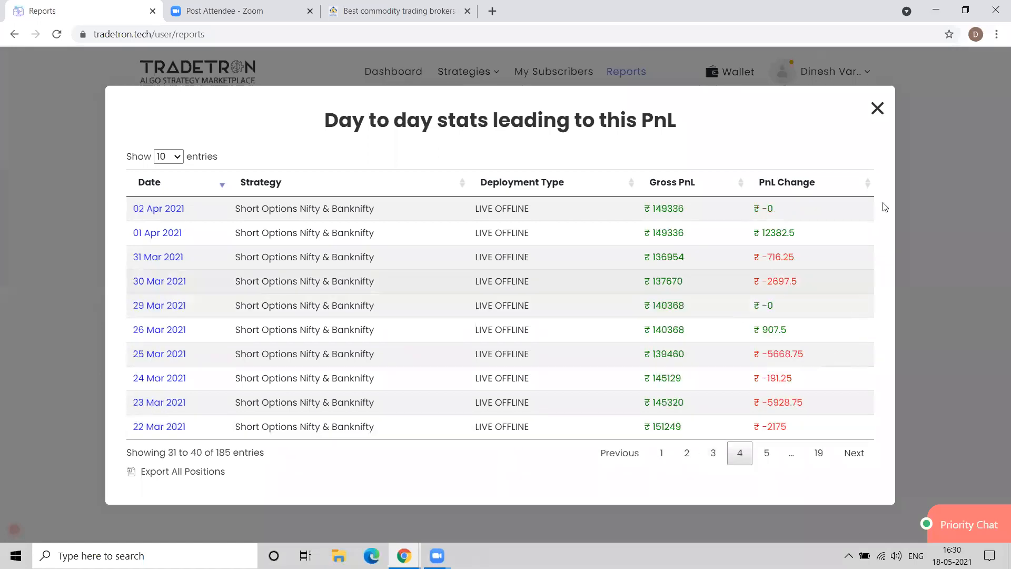
{"action": "left_click", "coordinate": [877, 108]}
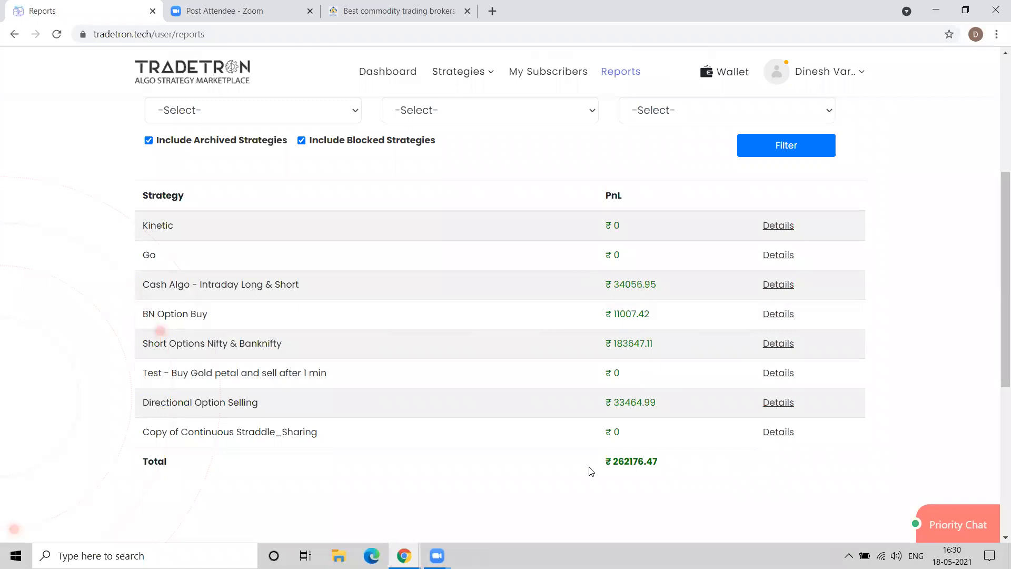
{"action": "double_click", "coordinate": [623, 461]}
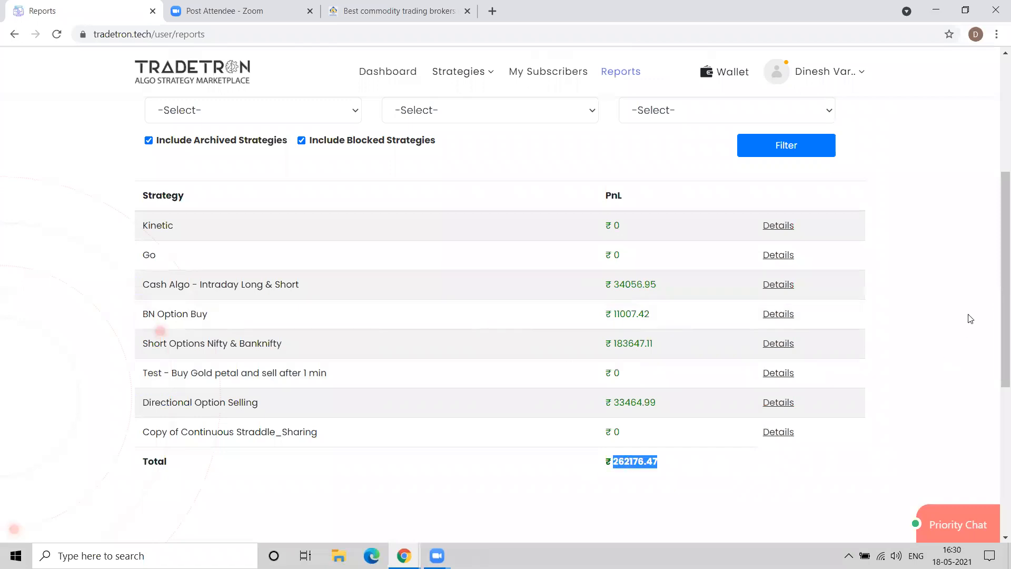
{"action": "left_click", "coordinate": [982, 305]}
Step: Open the account's notification settings and review the communication methods for each event
{"action": "left_click", "coordinate": [837, 69]}
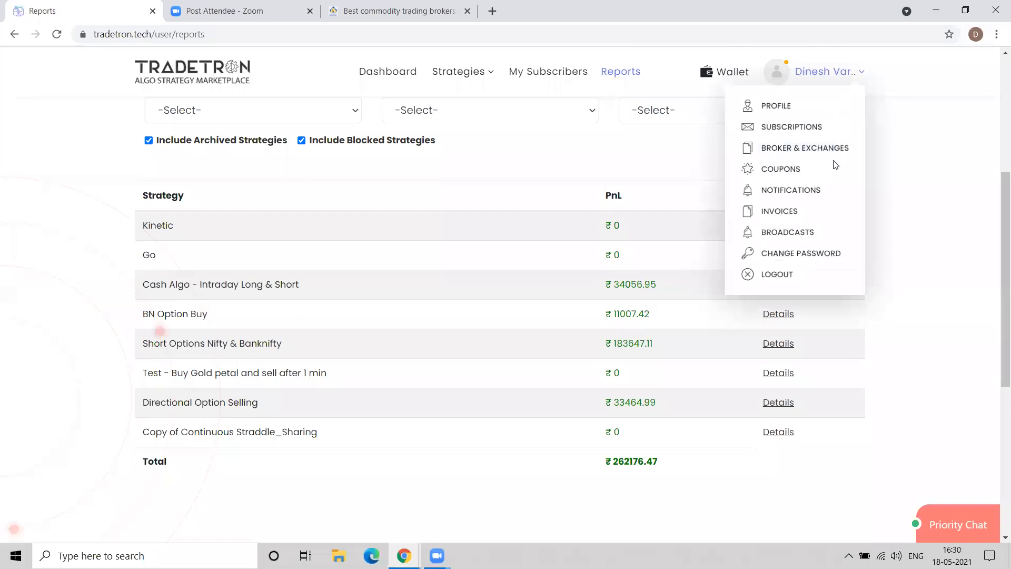
{"action": "left_click", "coordinate": [780, 194]}
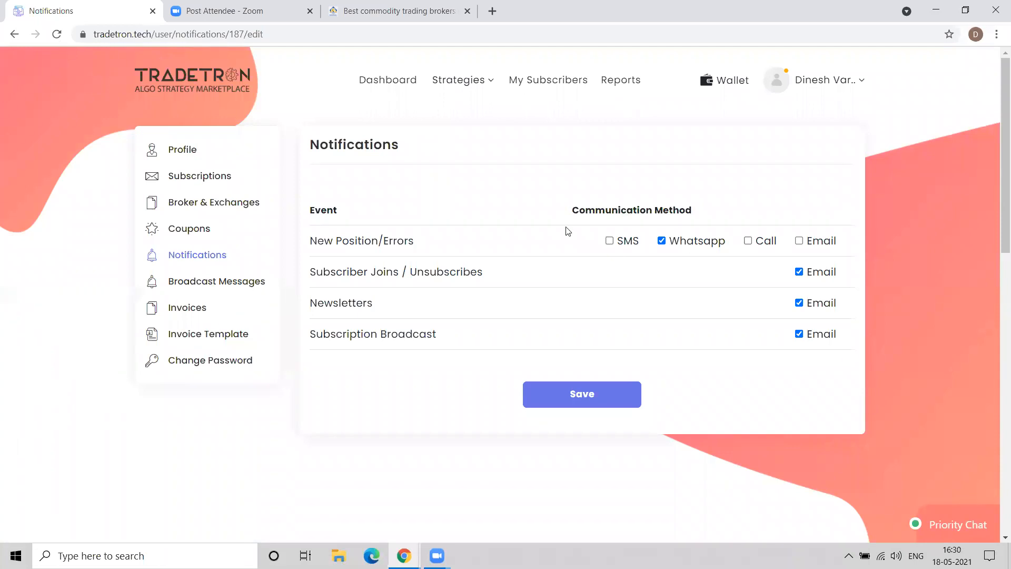
{"action": "left_click", "coordinate": [837, 92]}
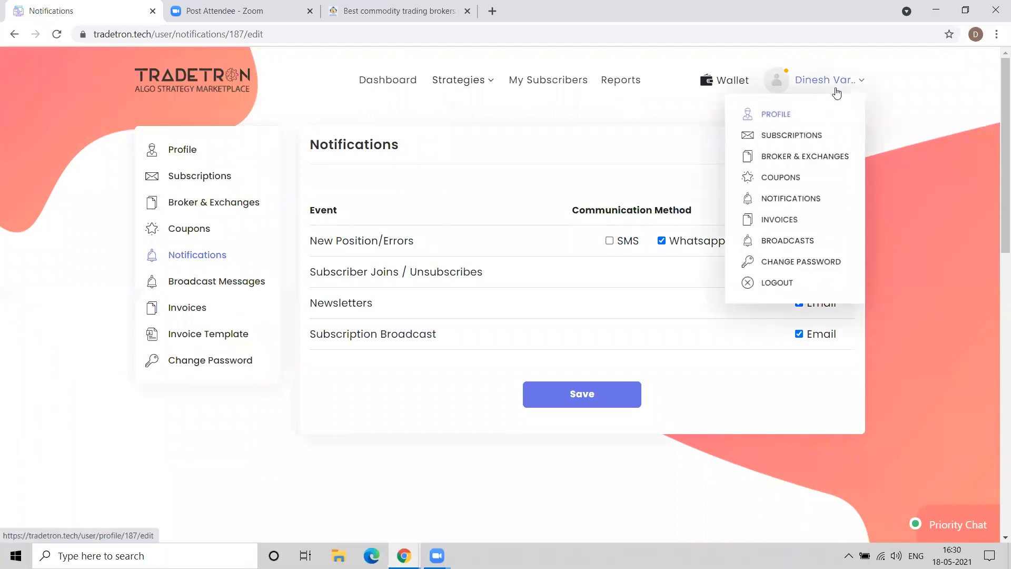
{"action": "left_click", "coordinate": [620, 154]}
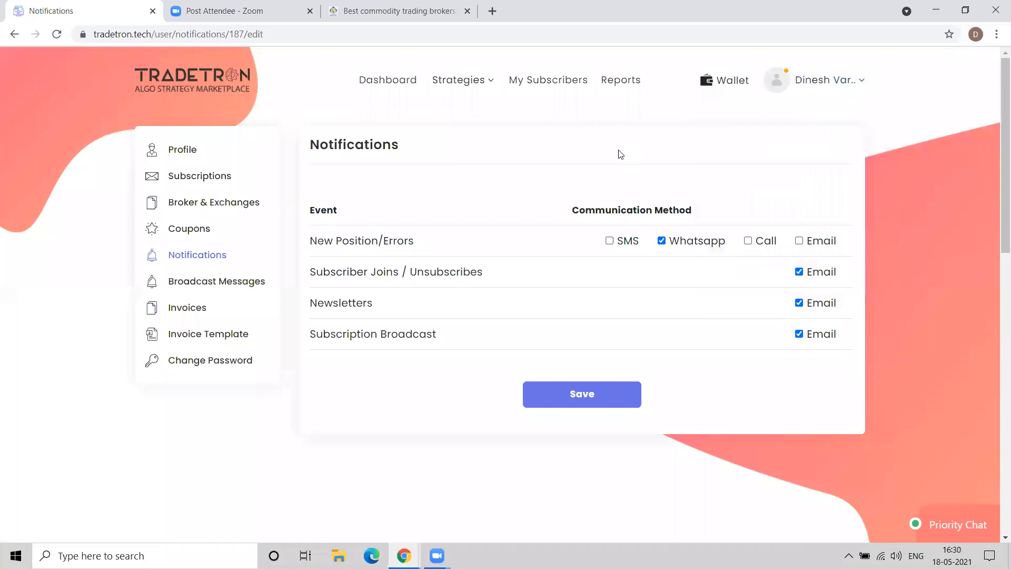
Step: Open the list of created strategies in My Strategies
{"action": "left_click", "coordinate": [483, 83]}
{"action": "left_click", "coordinate": [534, 120]}
{"action": "left_click", "coordinate": [475, 81]}
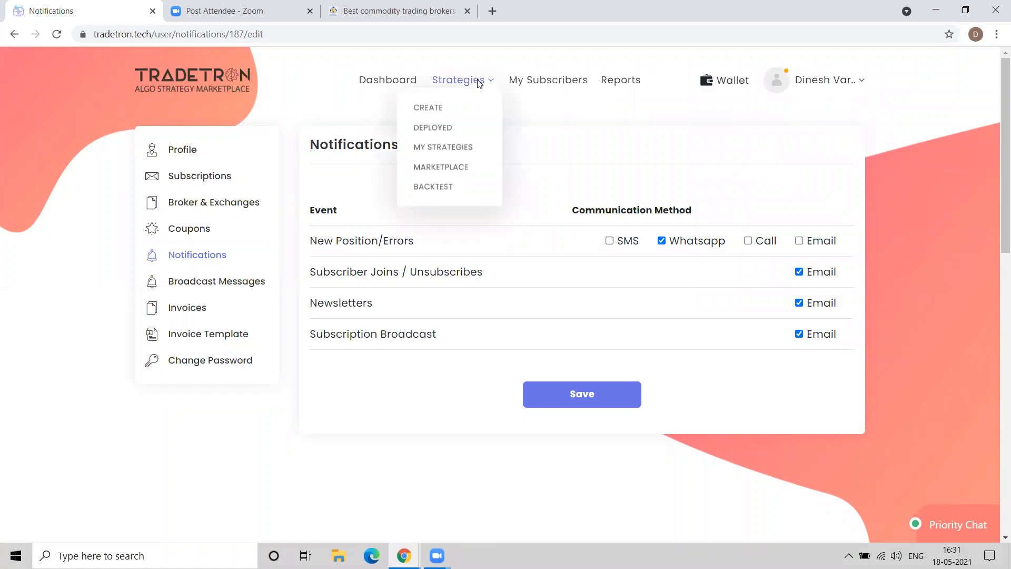
{"action": "left_click", "coordinate": [457, 156]}
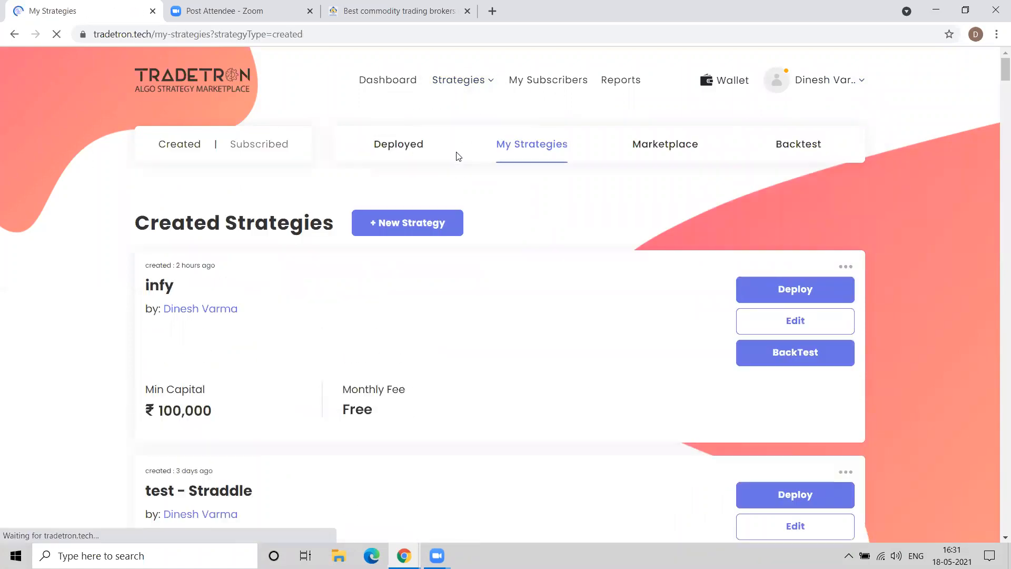
Step: Open the Create Strategy form and review its strategy info, entry, repair, overnight protection and universal exit sections
{"action": "left_click", "coordinate": [472, 79]}
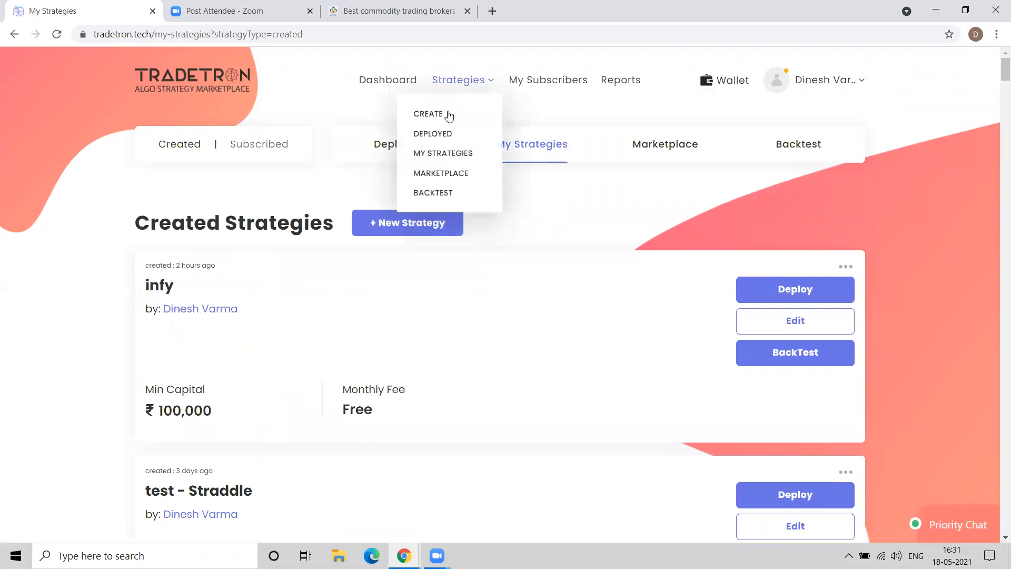
{"action": "left_click", "coordinate": [427, 117]}
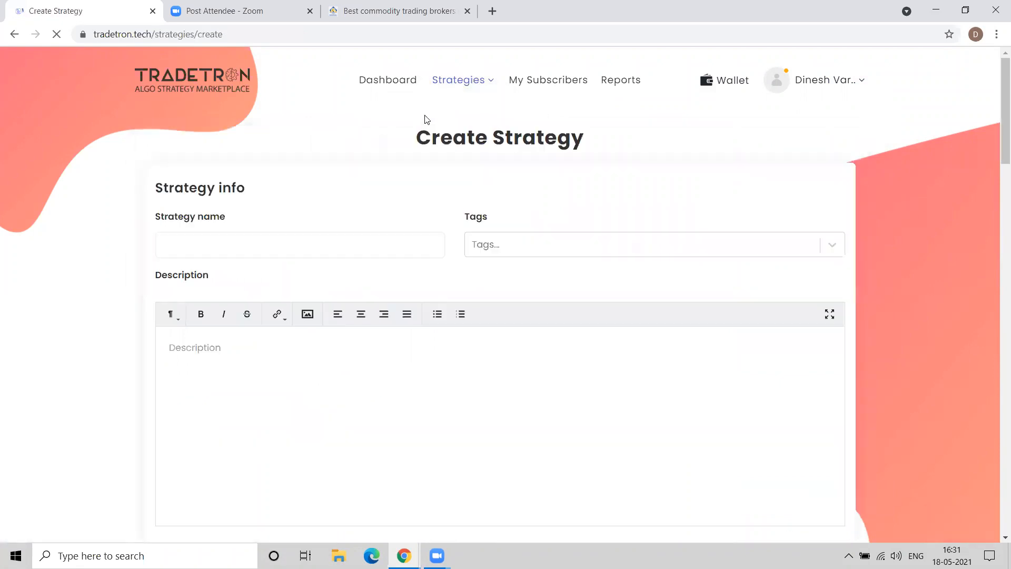
{"action": "scroll", "coordinate": [389, 166], "scroll_direction": "down", "scroll_amount": 1}
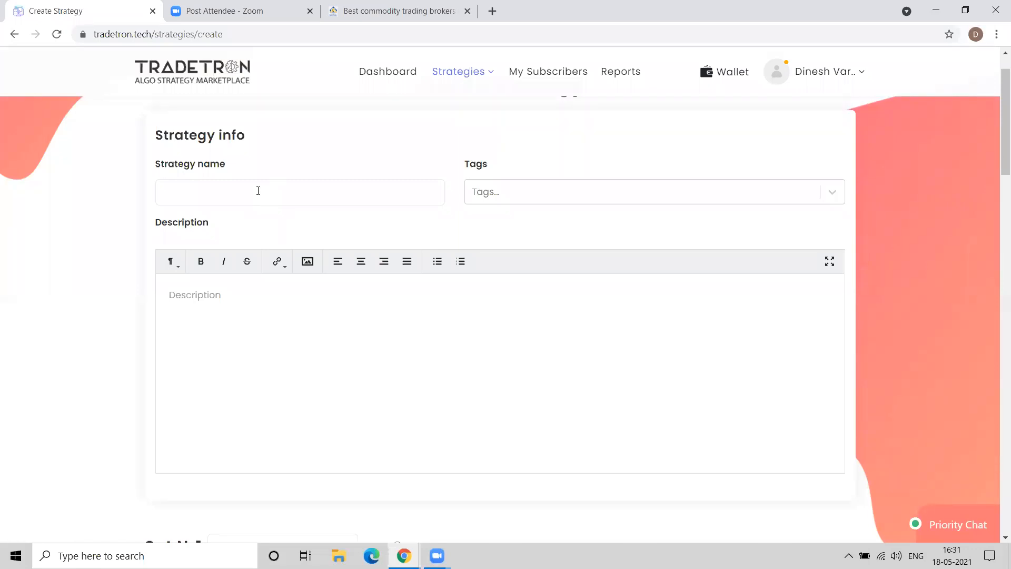
{"action": "scroll", "coordinate": [258, 191], "scroll_direction": "down", "scroll_amount": 6}
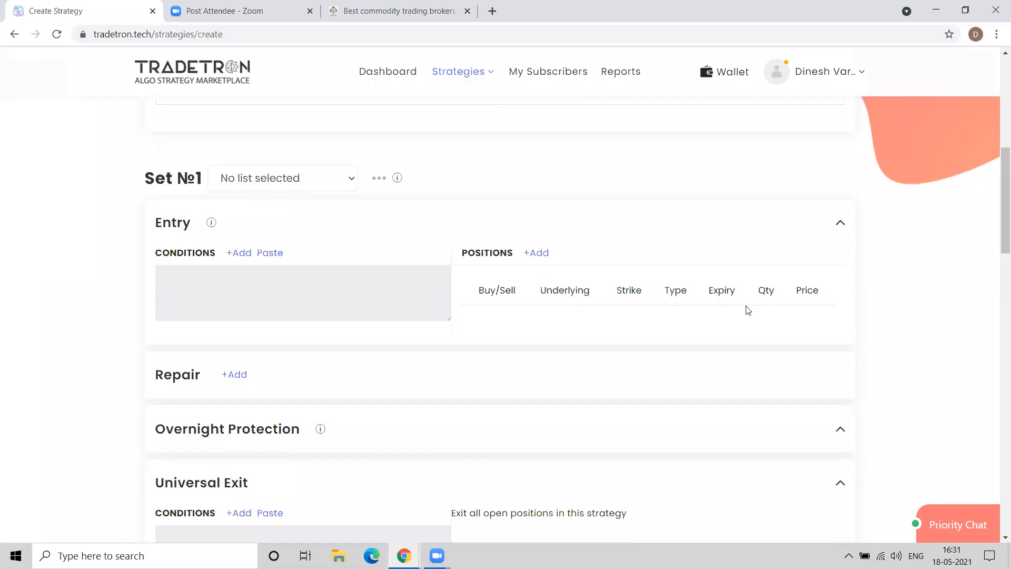
Step: Open Tradetron's YouTube channel from the site's Videos page and view the full Strategy Creation Videos playlist
{"action": "left_click_drag", "start_coordinate": [996, 201], "coordinate": [996, 485]}
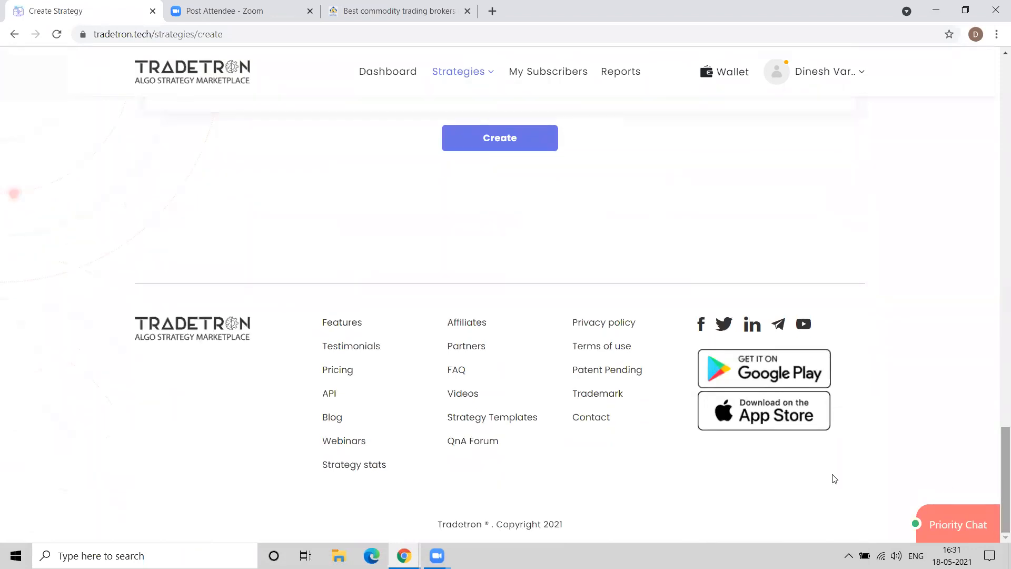
{"action": "left_click", "coordinate": [462, 394]}
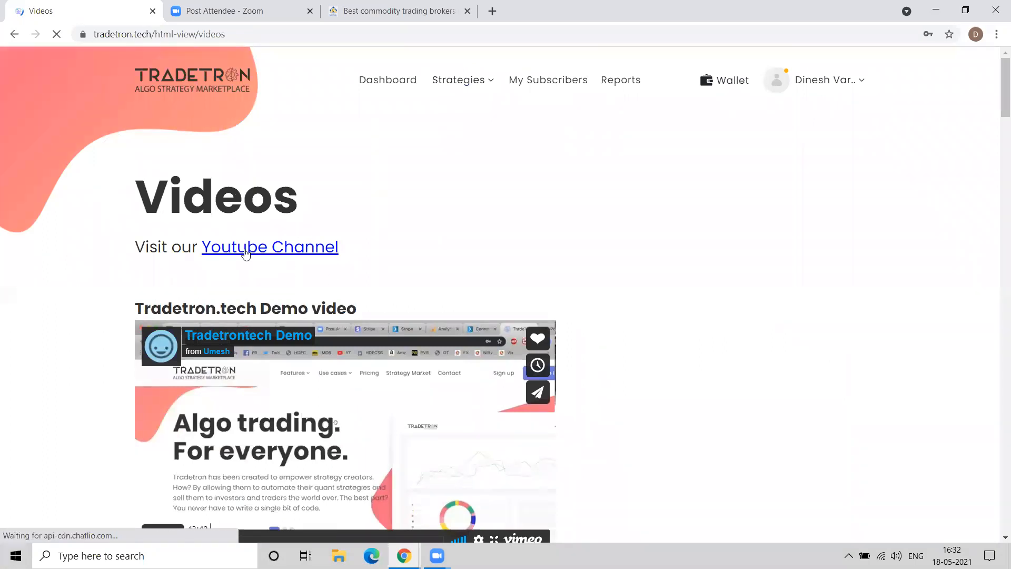
{"action": "left_click", "coordinate": [274, 252]}
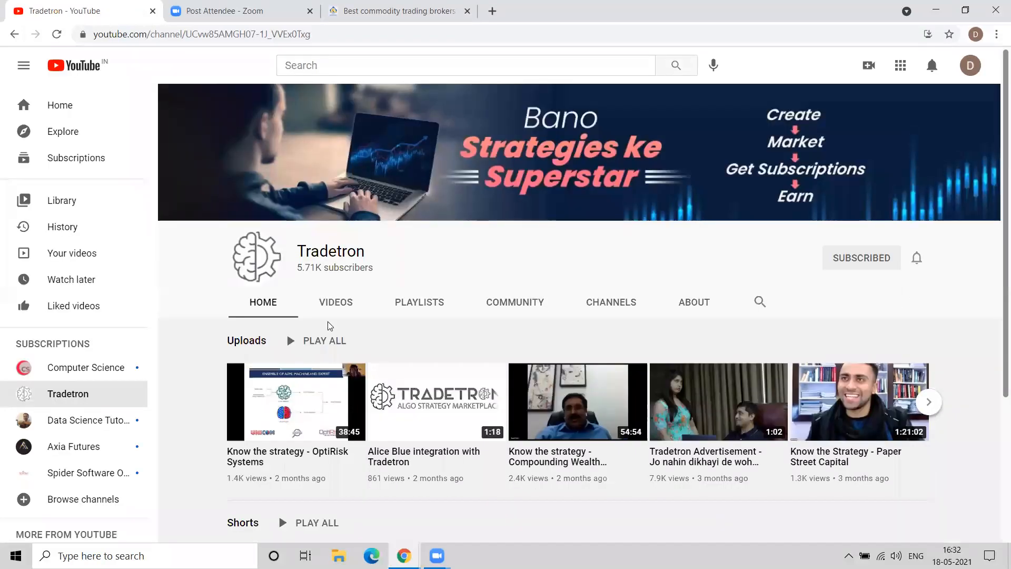
{"action": "left_click", "coordinate": [418, 305]}
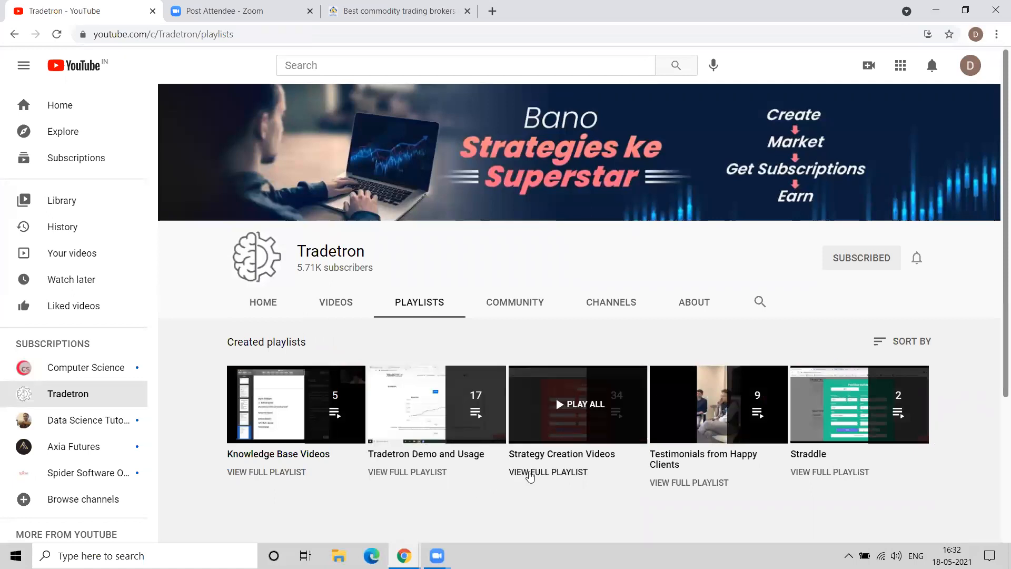
{"action": "left_click", "coordinate": [530, 473]}
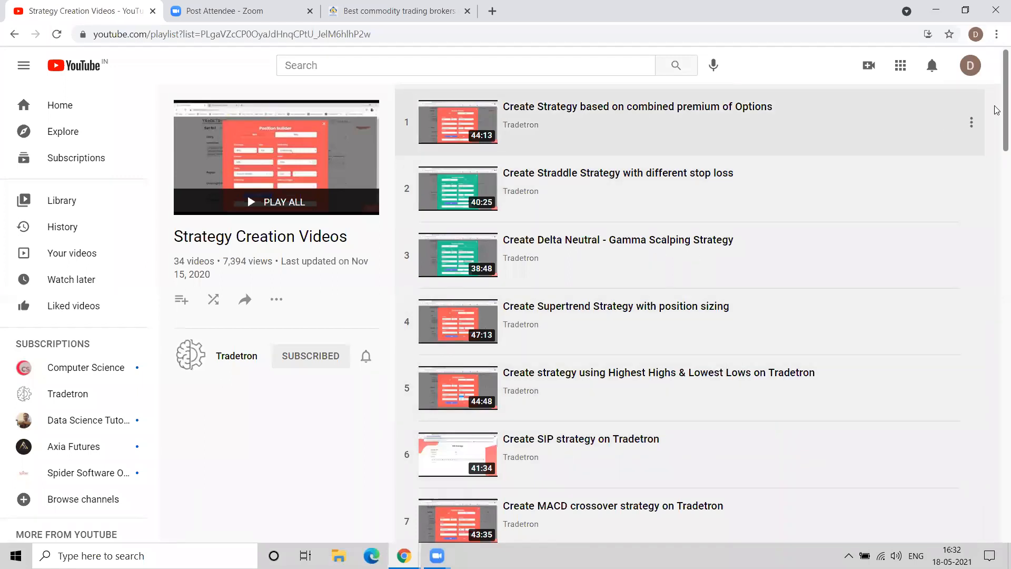
{"action": "mouse_move", "coordinate": [996, 110]}
{"action": "left_mouse_down"}
{"action": "mouse_move", "coordinate": [997, 522]}
{"action": "mouse_move", "coordinate": [996, 108]}
{"action": "left_mouse_up"}
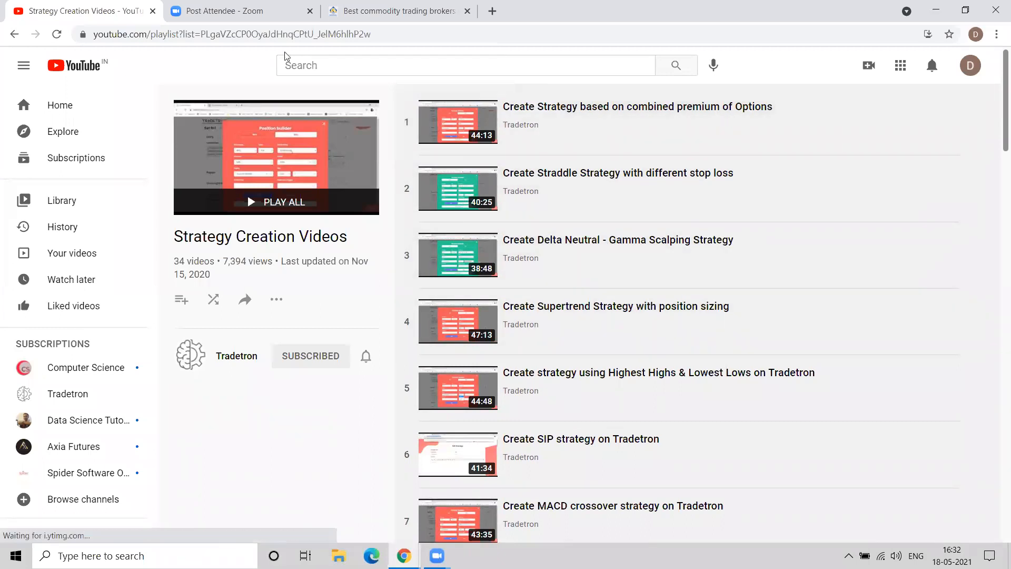
Step: Go back to the Tradetron channel and browse its uploaded videos on keywords and the position builder
{"action": "left_click", "coordinate": [15, 34]}
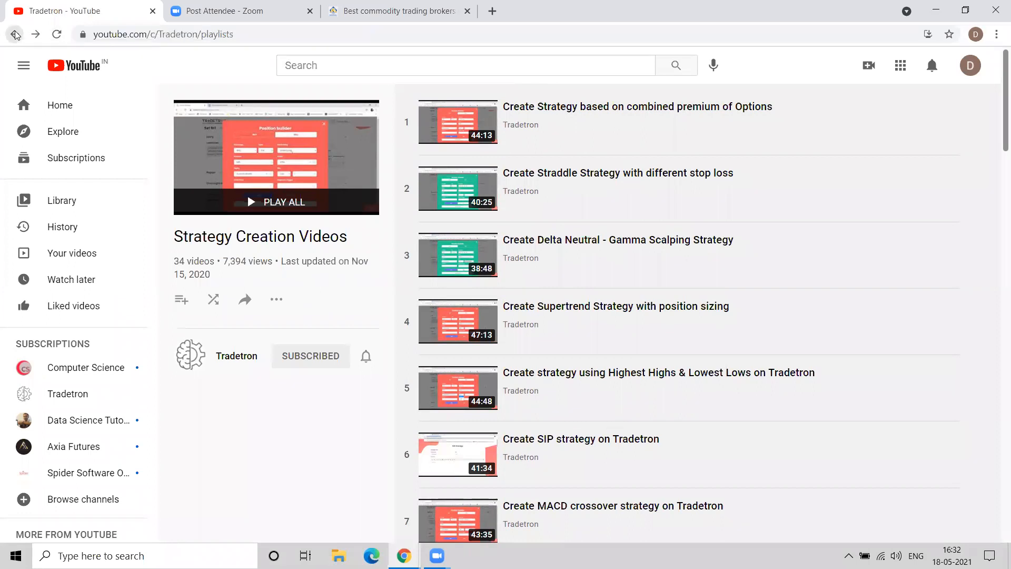
{"action": "left_click", "coordinate": [327, 305]}
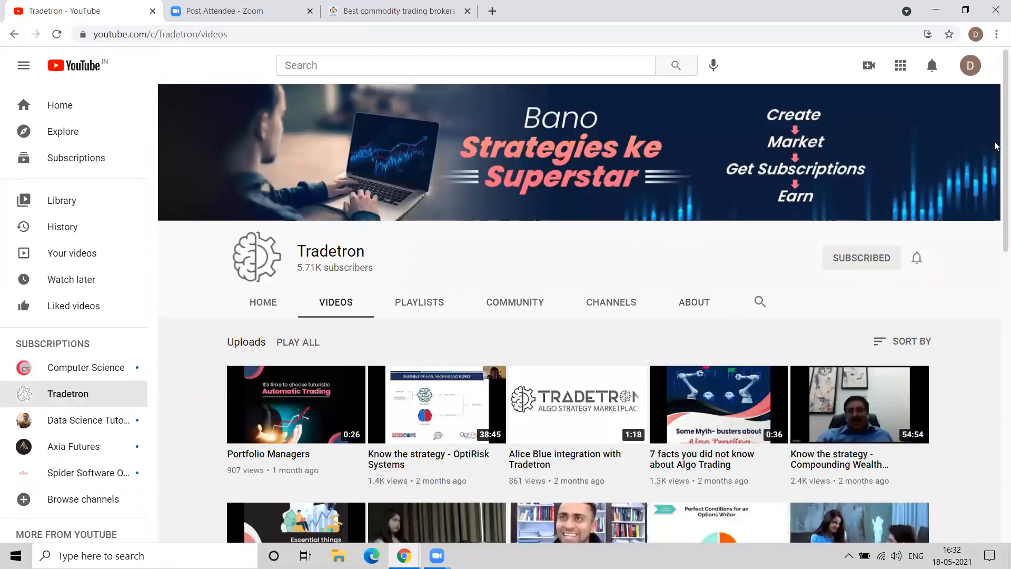
{"action": "scroll", "coordinate": [994, 337], "scroll_direction": "down", "scroll_amount": 9}
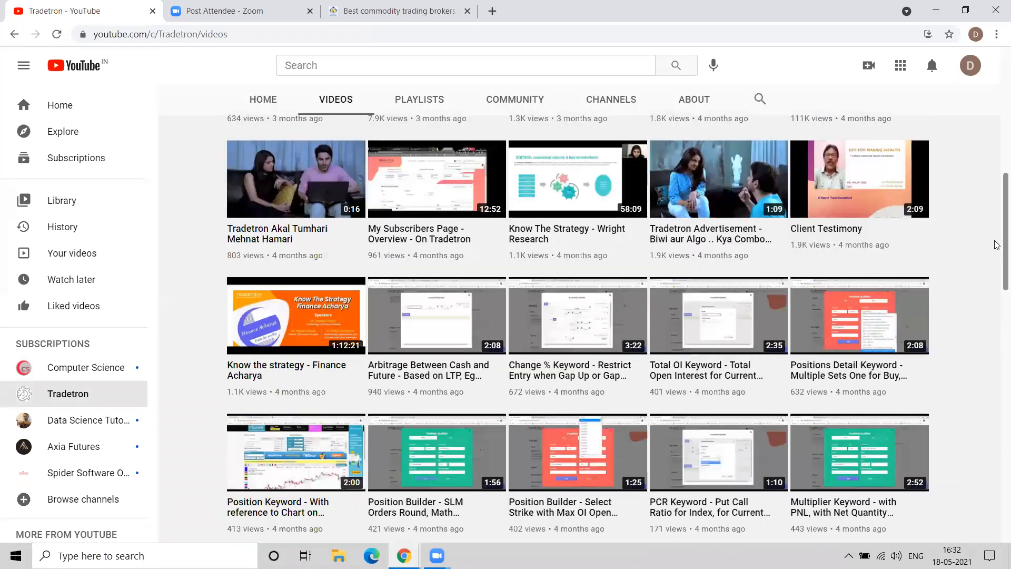
{"action": "scroll", "coordinate": [997, 311], "scroll_direction": "down", "scroll_amount": 3}
{"action": "scroll", "coordinate": [997, 319], "scroll_direction": "down", "scroll_amount": 10}
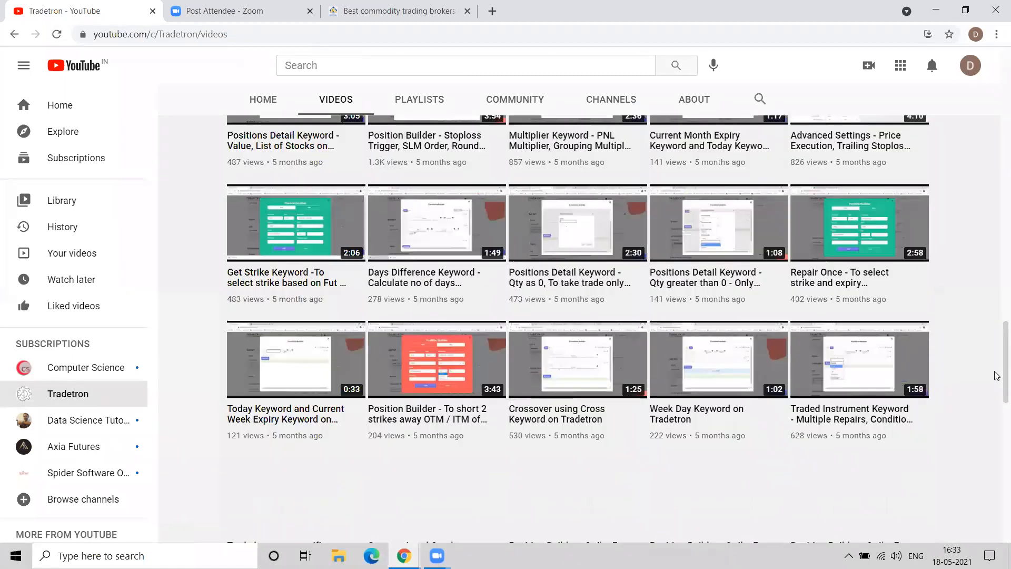
{"action": "scroll", "coordinate": [996, 371], "scroll_direction": "down", "scroll_amount": 9}
{"action": "scroll", "coordinate": [996, 394], "scroll_direction": "down", "scroll_amount": 3}
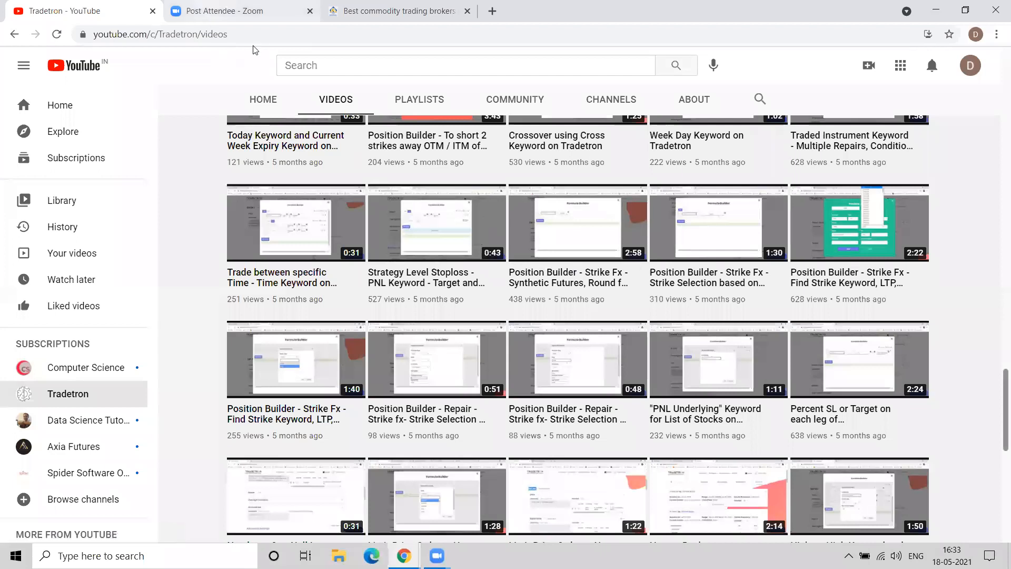
Step: Return from the YouTube channel through the Videos page to Tradetron's Create Strategy page
{"action": "key", "text": "alt+Tab"}
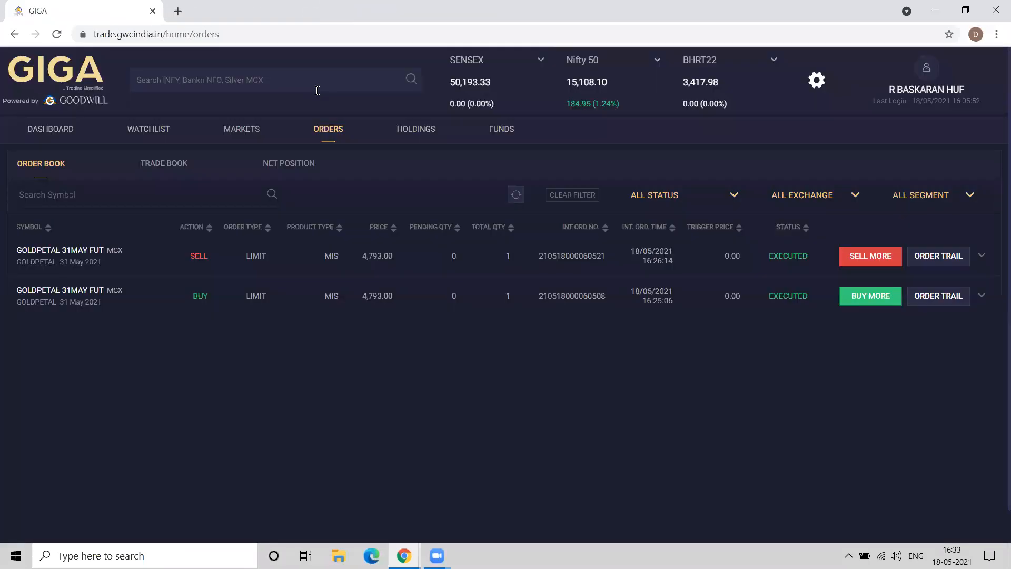
{"action": "key", "text": "alt+Tab"}
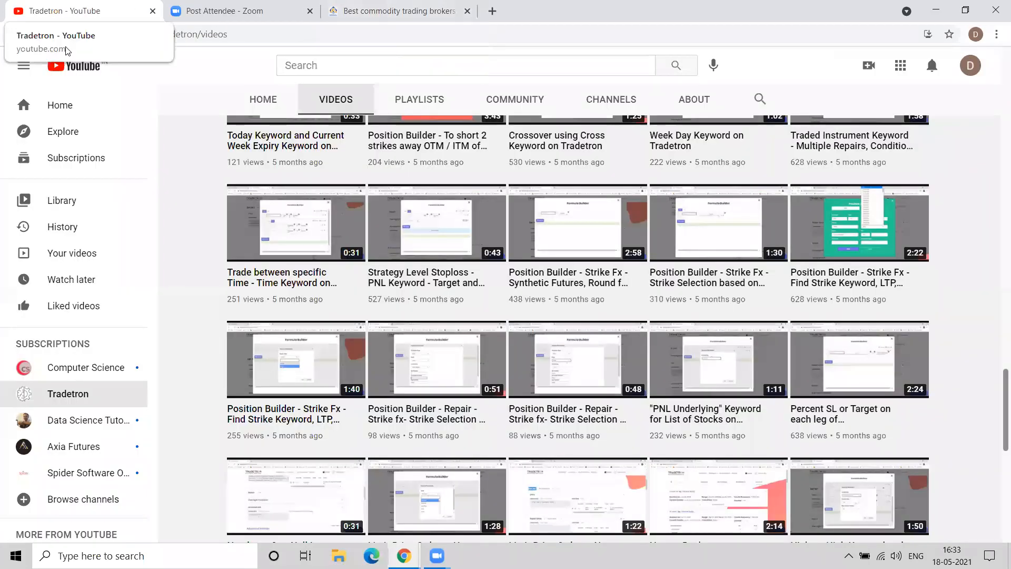
{"action": "left_click", "coordinate": [16, 38]}
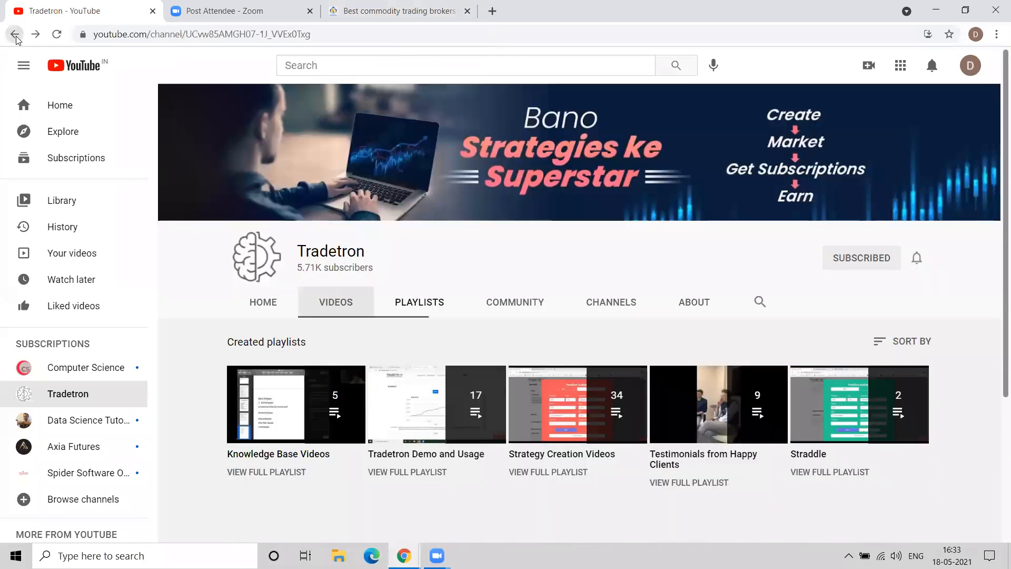
{"action": "left_click", "coordinate": [16, 38]}
{"action": "left_click", "coordinate": [16, 37]}
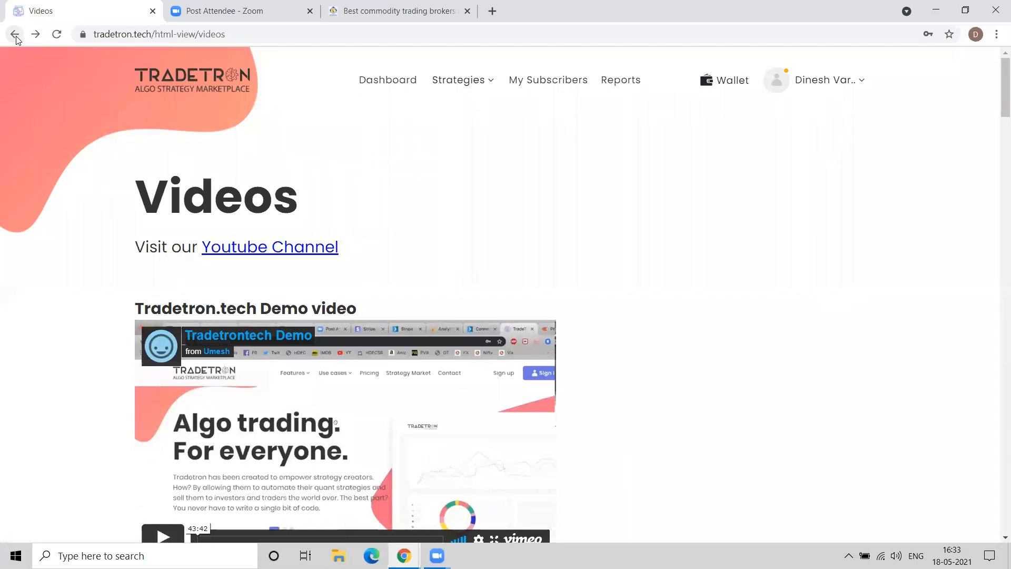
{"action": "left_click", "coordinate": [14, 35]}
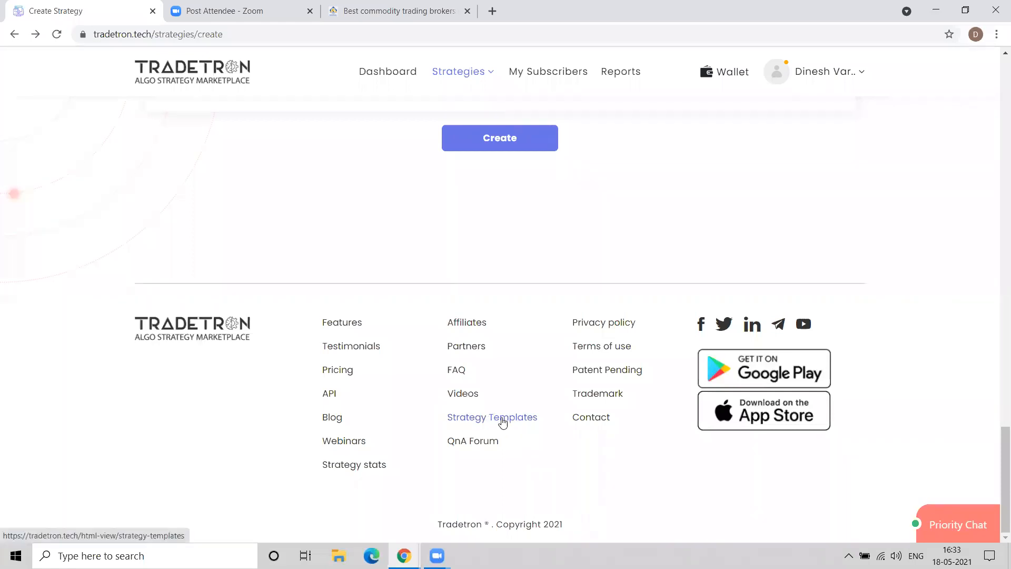
Step: Open the Strategy Templates page and view the Straddle Strategy template with different stoploss
{"action": "left_click", "coordinate": [479, 421]}
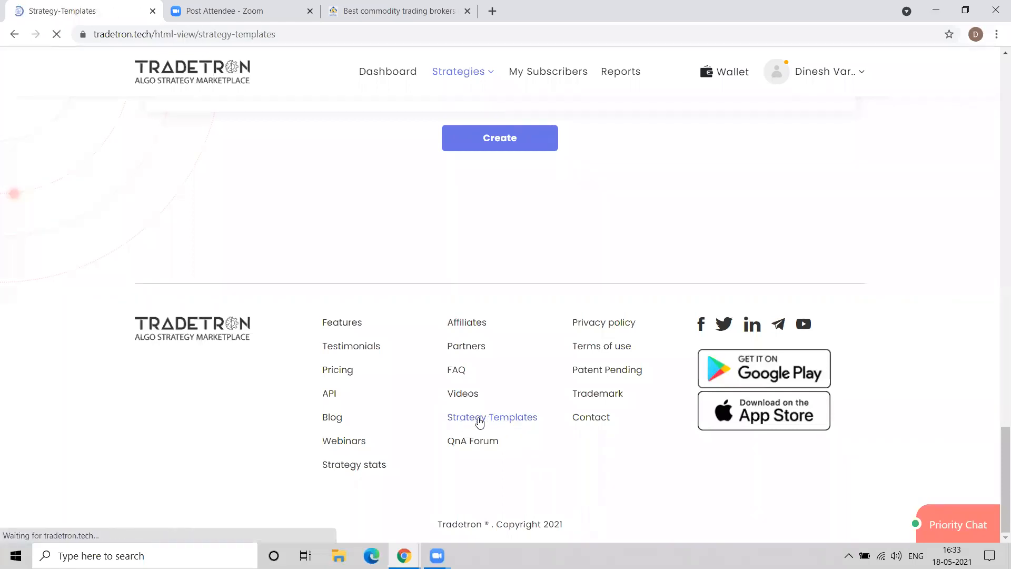
{"action": "scroll", "coordinate": [506, 395], "scroll_direction": "down", "scroll_amount": 4}
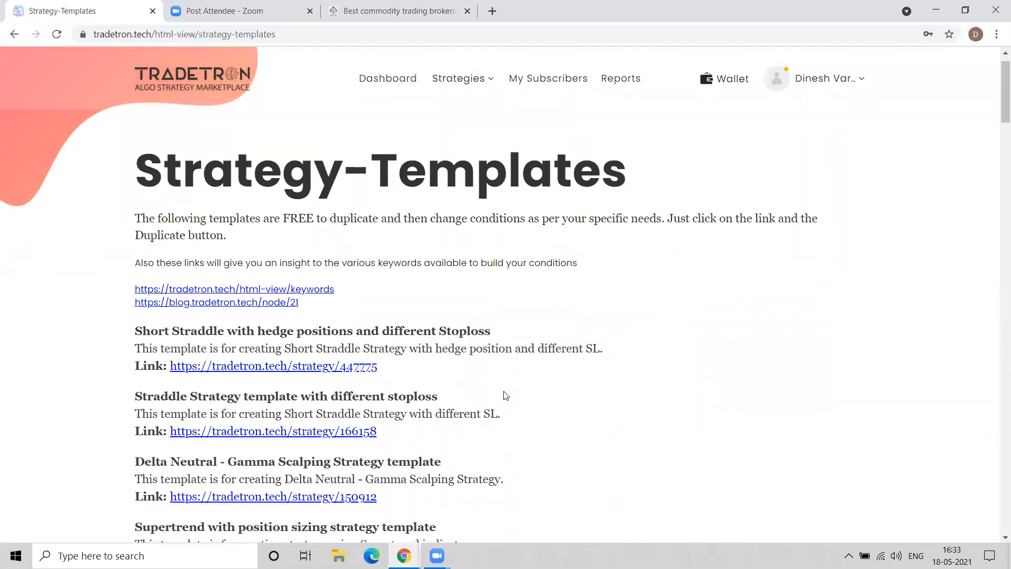
{"action": "scroll", "coordinate": [505, 394], "scroll_direction": "up", "scroll_amount": 2}
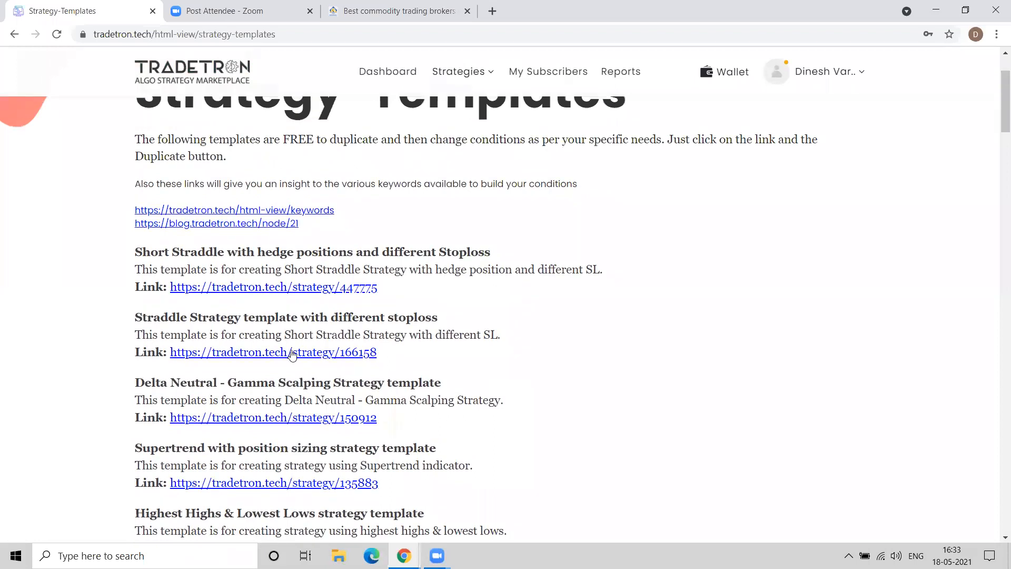
{"action": "left_click", "coordinate": [293, 352]}
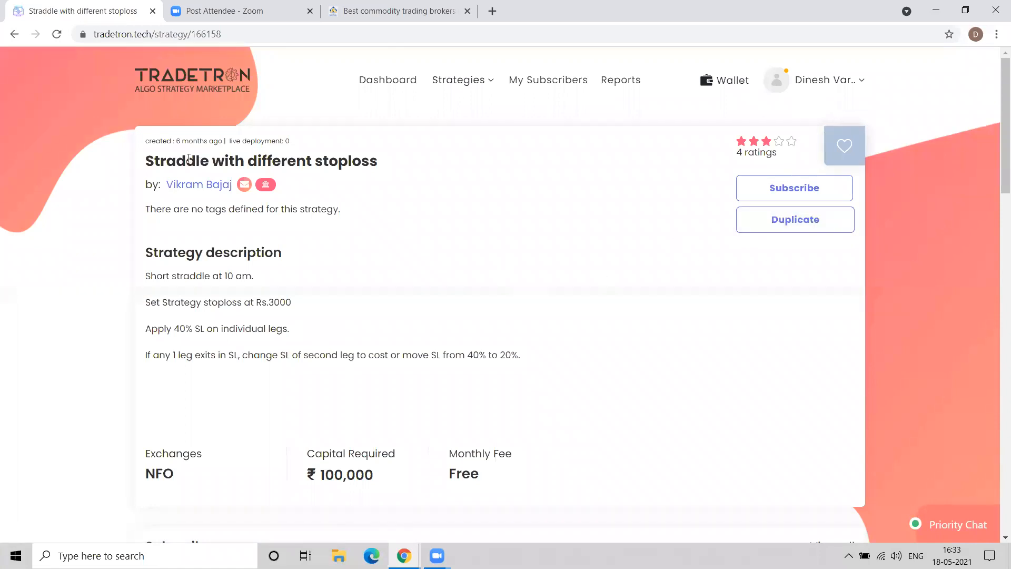
Step: Return to the Strategy Templates list and browse the remaining templates
{"action": "left_click", "coordinate": [14, 34]}
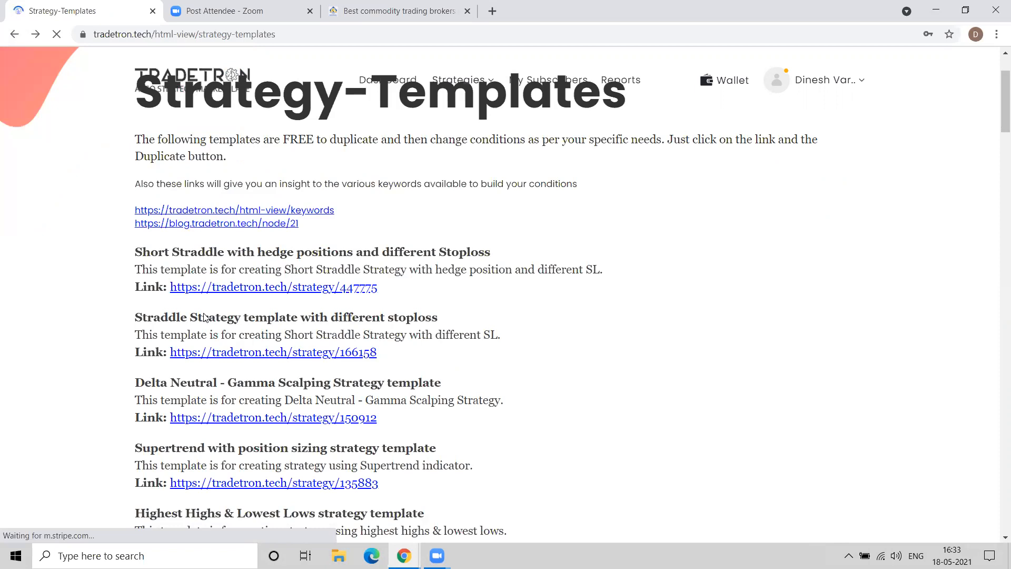
{"action": "scroll", "coordinate": [204, 318], "scroll_direction": "down", "scroll_amount": 6}
{"action": "scroll", "coordinate": [205, 318], "scroll_direction": "down", "scroll_amount": 7}
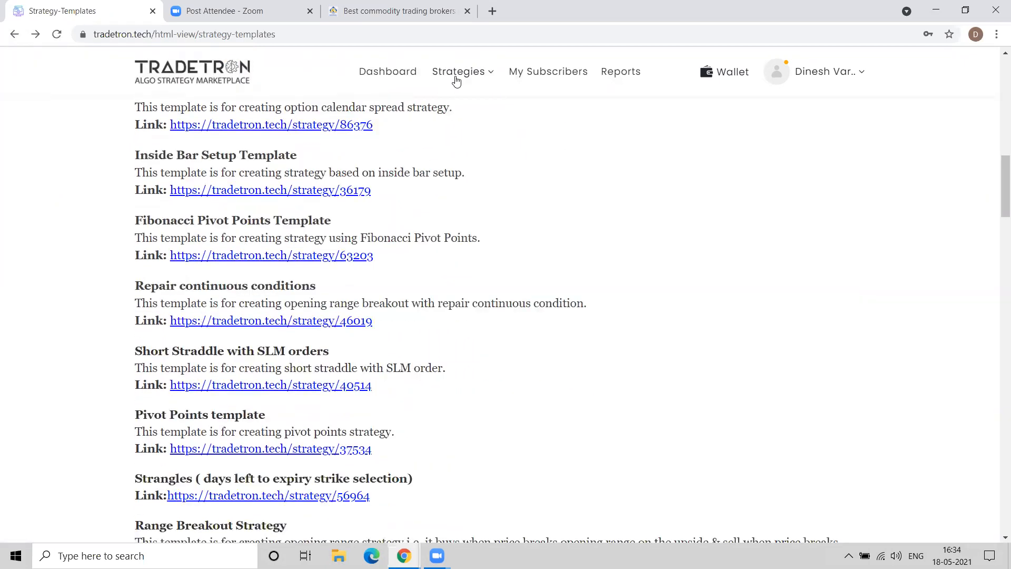
Step: Open Copy of Straddle with different stoploss from My Strategies for editing and review its Set 1 entry conditions and positions
{"action": "left_click", "coordinate": [463, 75]}
{"action": "left_click", "coordinate": [452, 149]}
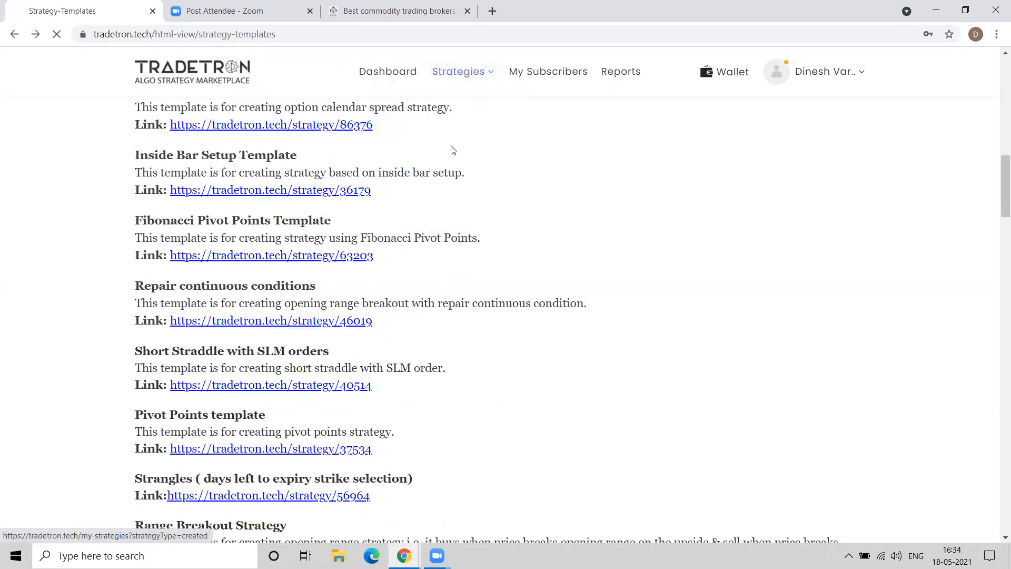
{"action": "scroll", "coordinate": [520, 339], "scroll_direction": "down", "scroll_amount": 4}
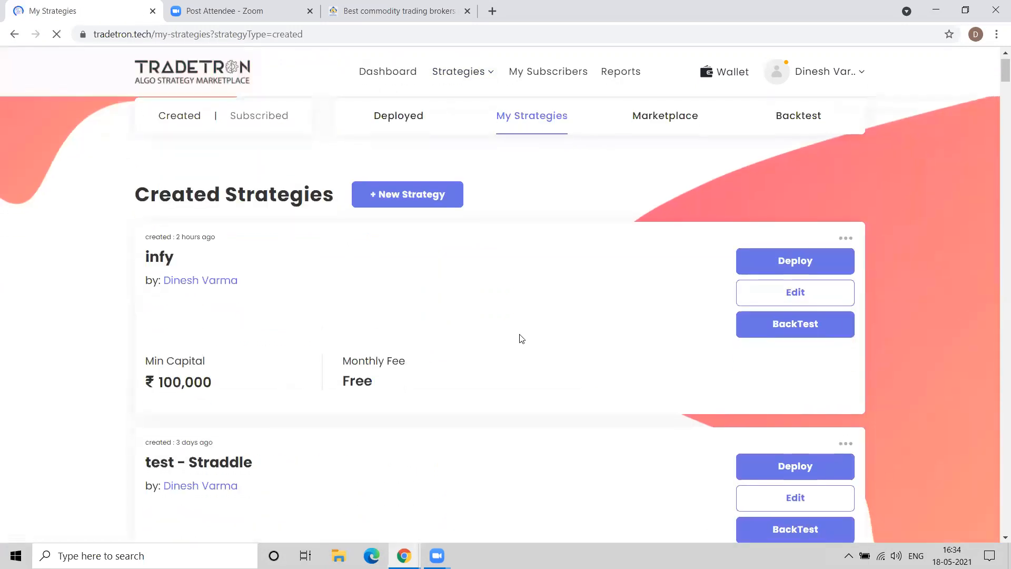
{"action": "scroll", "coordinate": [520, 338], "scroll_direction": "down", "scroll_amount": 6}
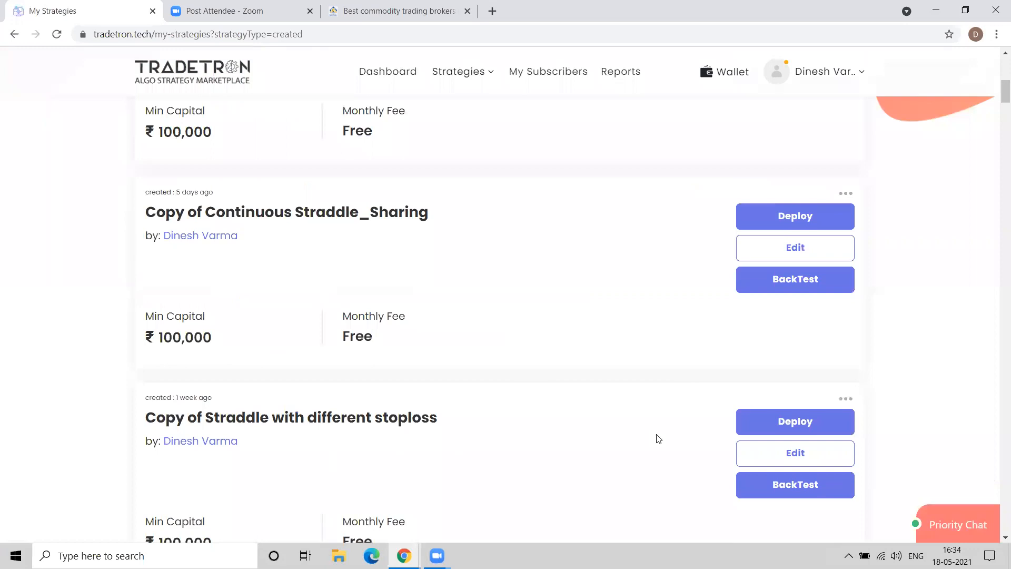
{"action": "left_click", "coordinate": [766, 452]}
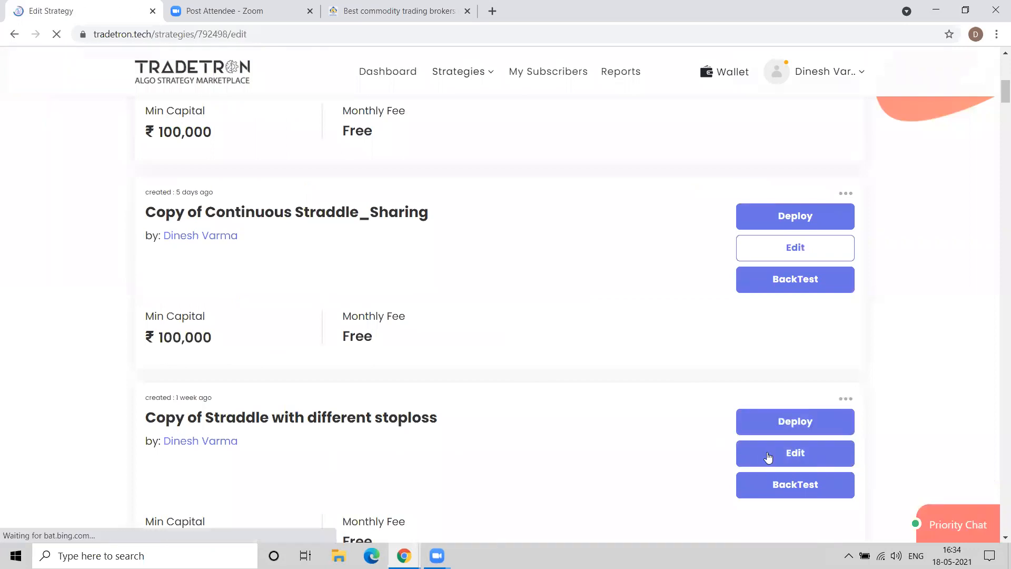
{"action": "scroll", "coordinate": [768, 456], "scroll_direction": "down", "scroll_amount": 5}
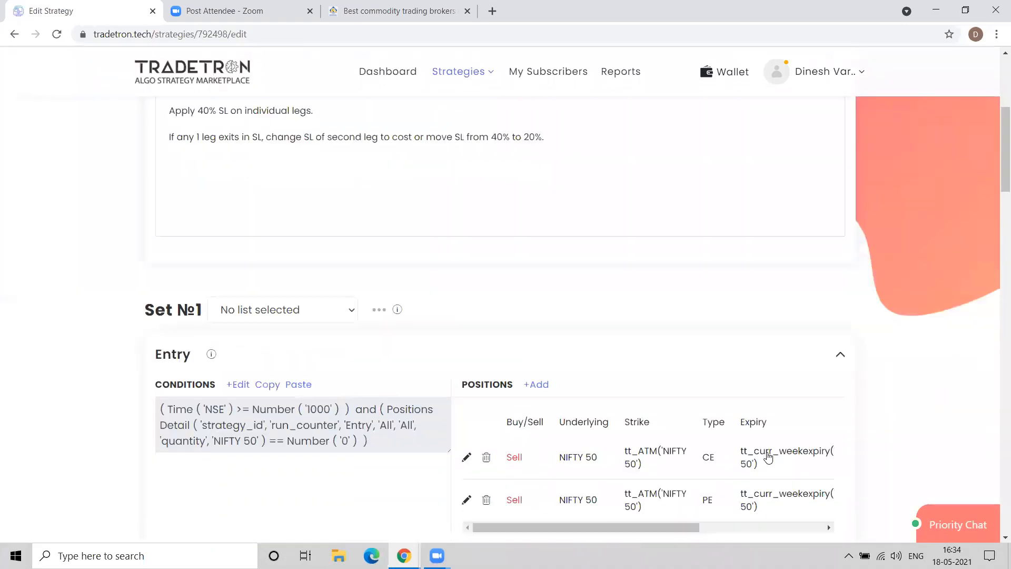
{"action": "scroll", "coordinate": [767, 457], "scroll_direction": "down", "scroll_amount": 1}
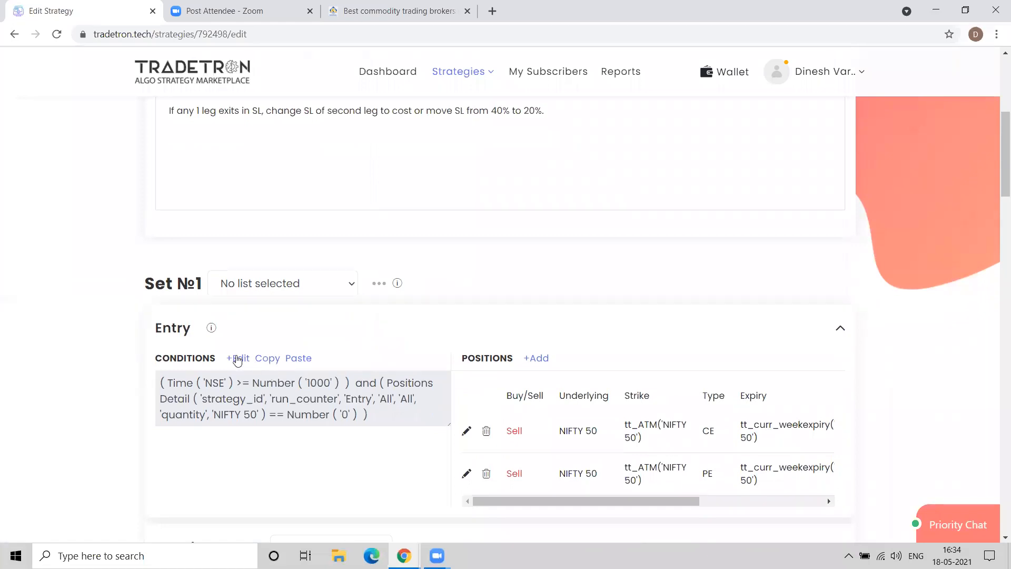
Step: View the Set 1 entry conditions in the Condition Builder and close it without making changes
{"action": "left_click", "coordinate": [237, 359]}
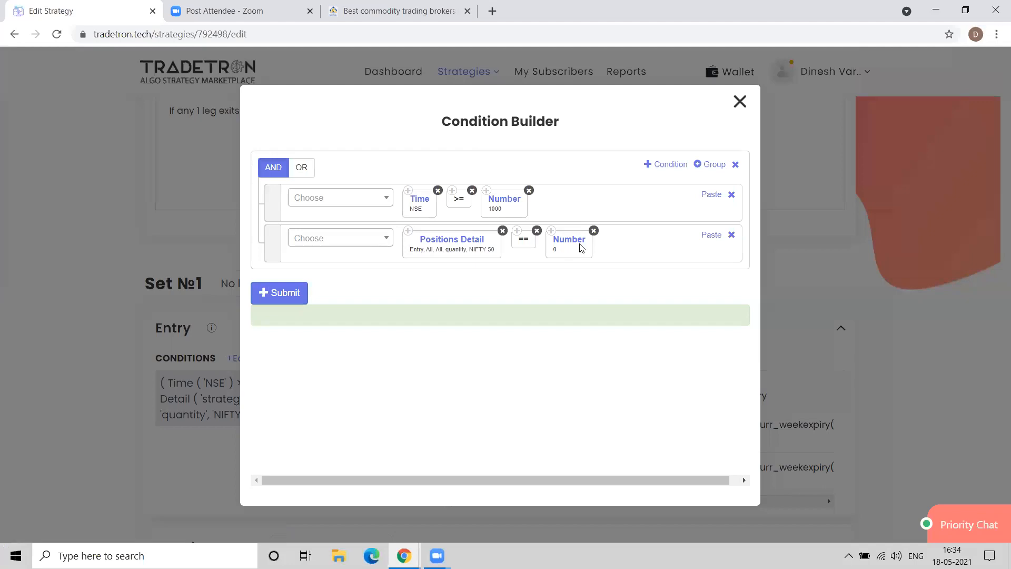
{"action": "left_click", "coordinate": [739, 101]}
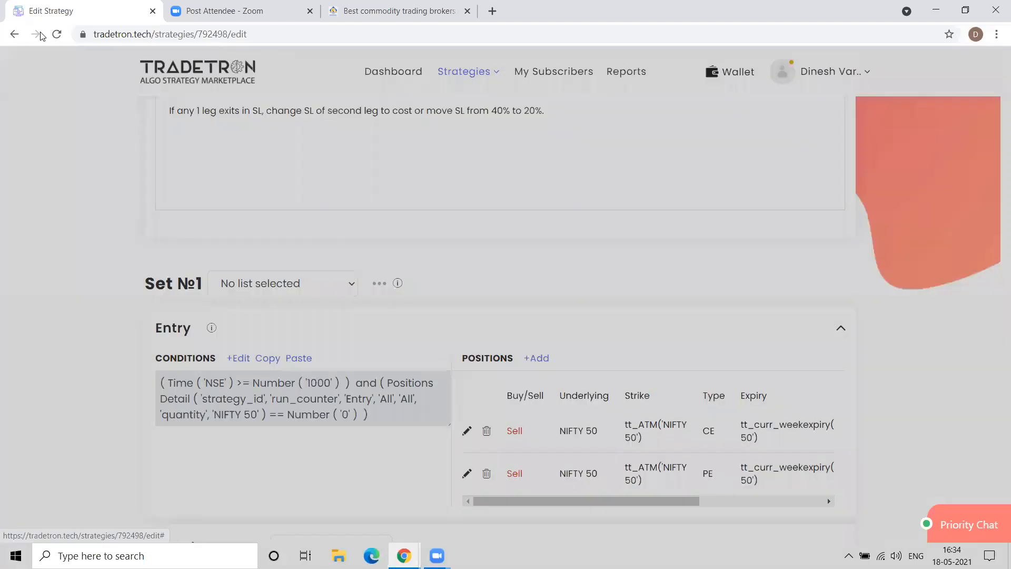
{"action": "left_click_drag", "start_coordinate": [996, 146], "coordinate": [996, 481]}
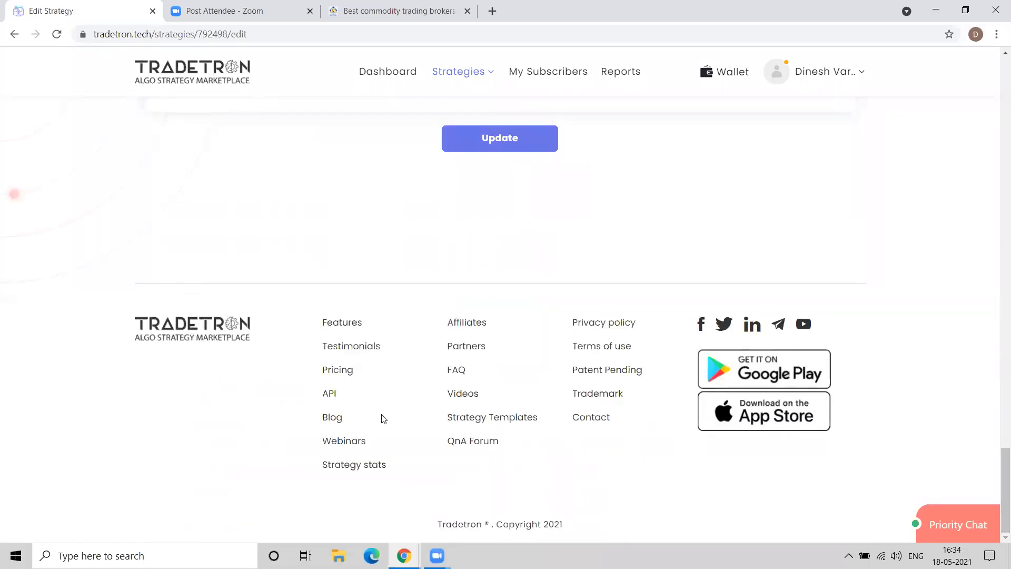
Step: Open the Tradetron blog, view the Trading View Integration entry and the step-by-step strategy tutorial article, and return to the strategy edit page
{"action": "left_click", "coordinate": [332, 417]}
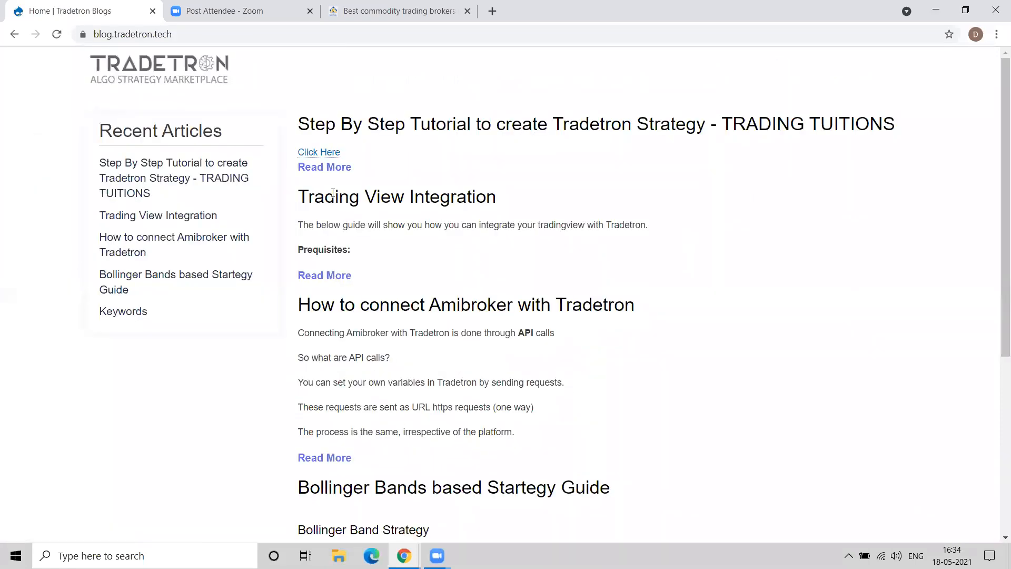
{"action": "left_click_drag", "start_coordinate": [301, 197], "coordinate": [494, 202]}
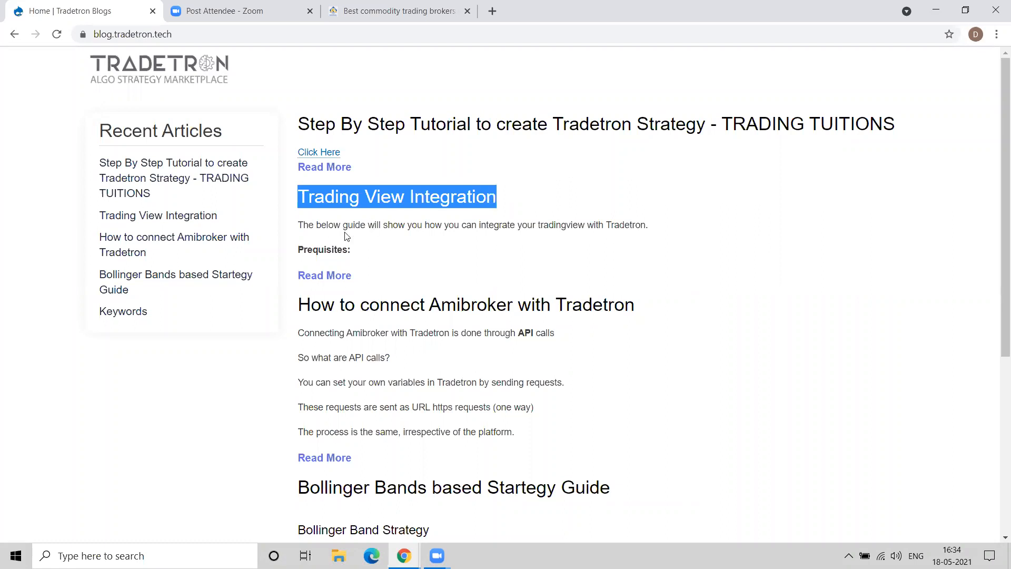
{"action": "left_click", "coordinate": [220, 166]}
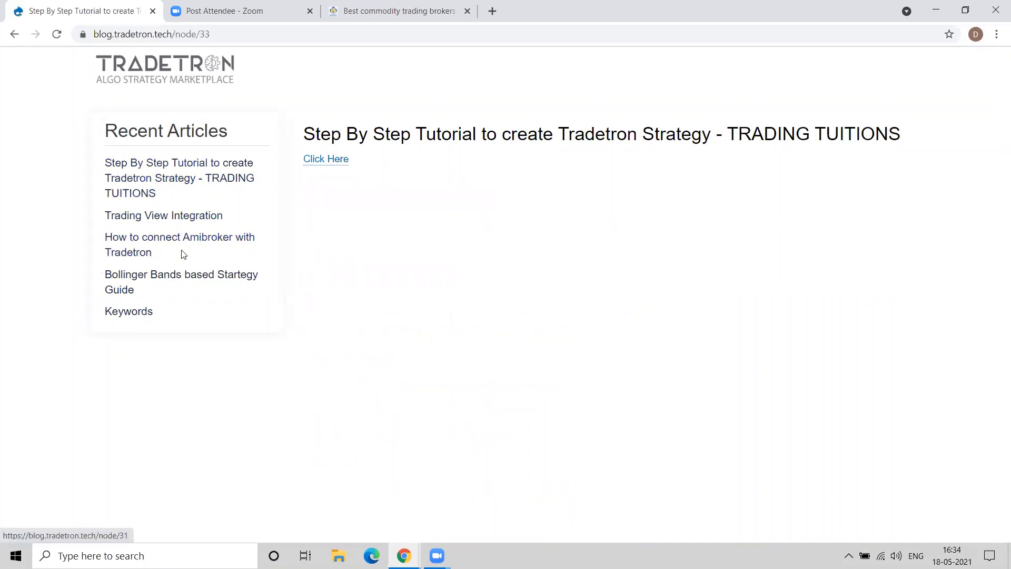
{"action": "left_click", "coordinate": [14, 34]}
{"action": "left_click", "coordinate": [14, 35]}
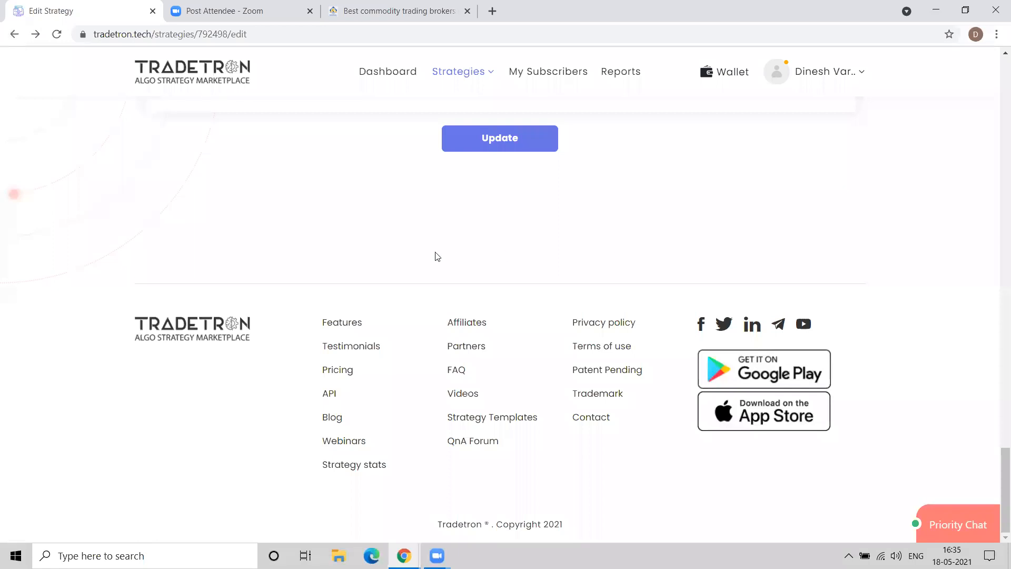
Step: Open the Partners page and locate Goodwill Wealth Management in the list of Indian brokers
{"action": "left_click", "coordinate": [462, 349]}
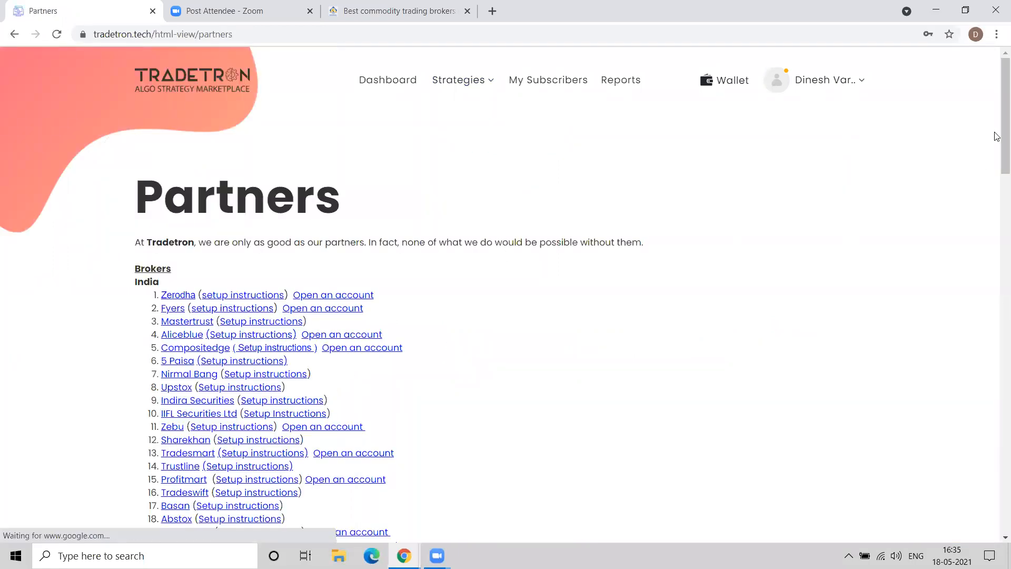
{"action": "scroll", "coordinate": [996, 298], "scroll_direction": "down", "scroll_amount": 15}
{"action": "scroll", "coordinate": [994, 295], "scroll_direction": "up", "scroll_amount": 8}
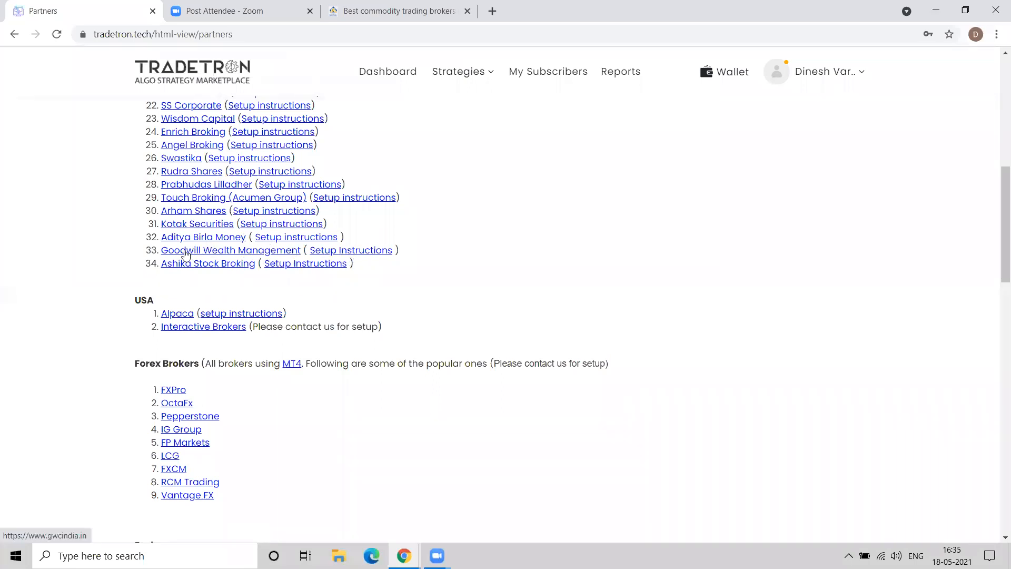
Step: Read the Goodwill Wealth Management setup instructions from Step 1 through Step 7 and close that page
{"action": "left_click", "coordinate": [361, 255]}
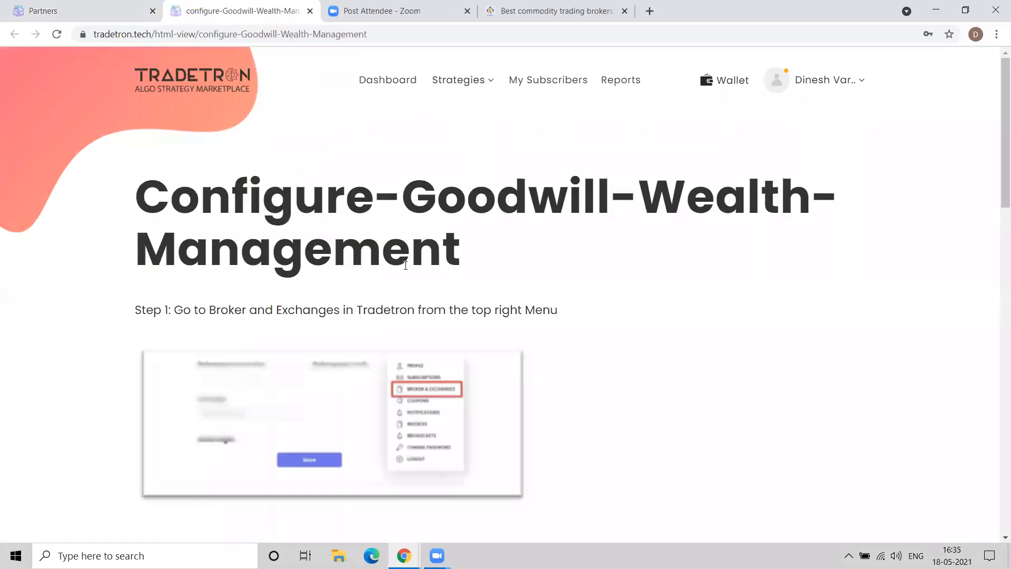
{"action": "scroll", "coordinate": [405, 264], "scroll_direction": "down", "scroll_amount": 7}
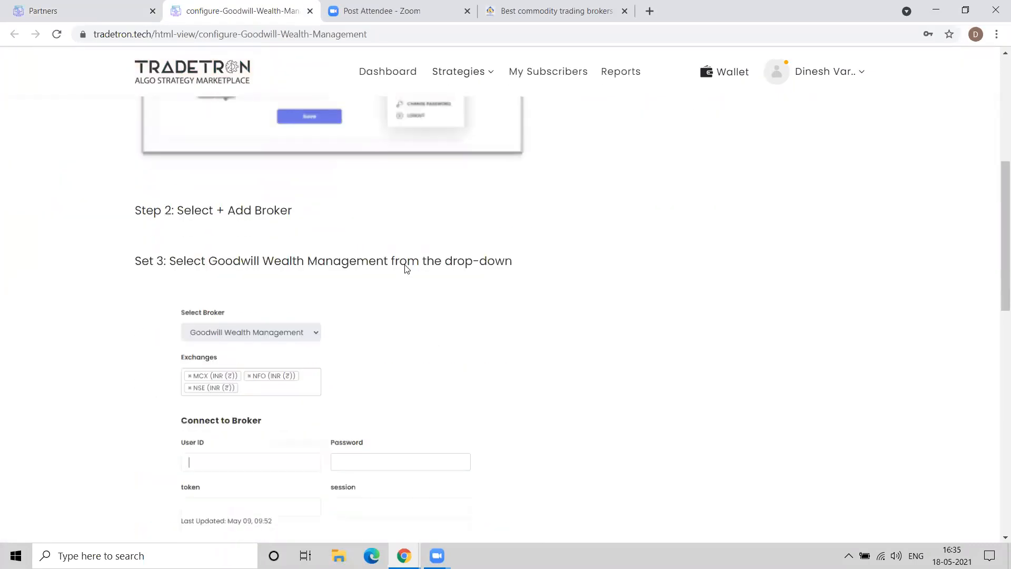
{"action": "scroll", "coordinate": [406, 269], "scroll_direction": "down", "scroll_amount": 7}
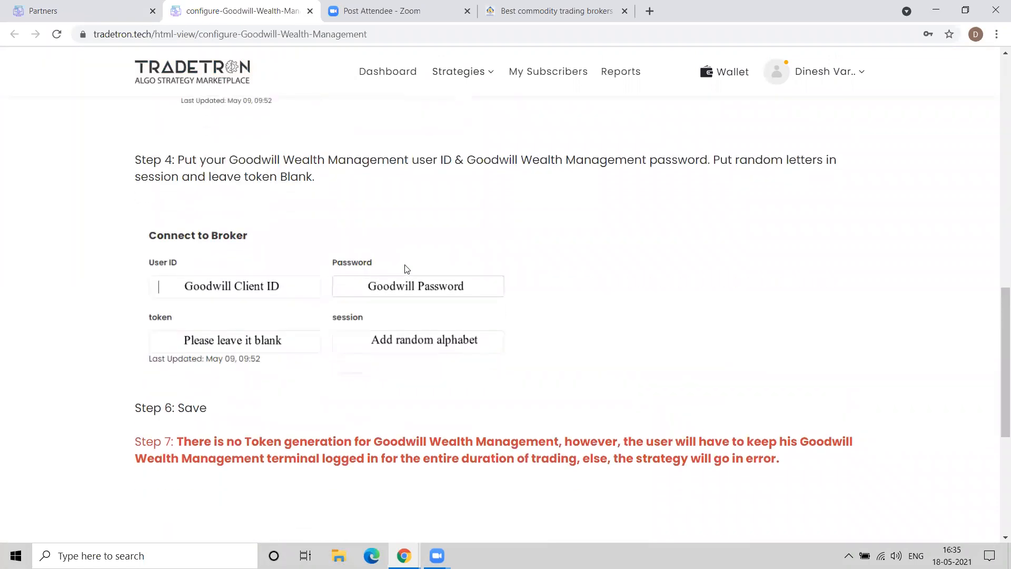
{"action": "scroll", "coordinate": [406, 269], "scroll_direction": "down", "scroll_amount": 2}
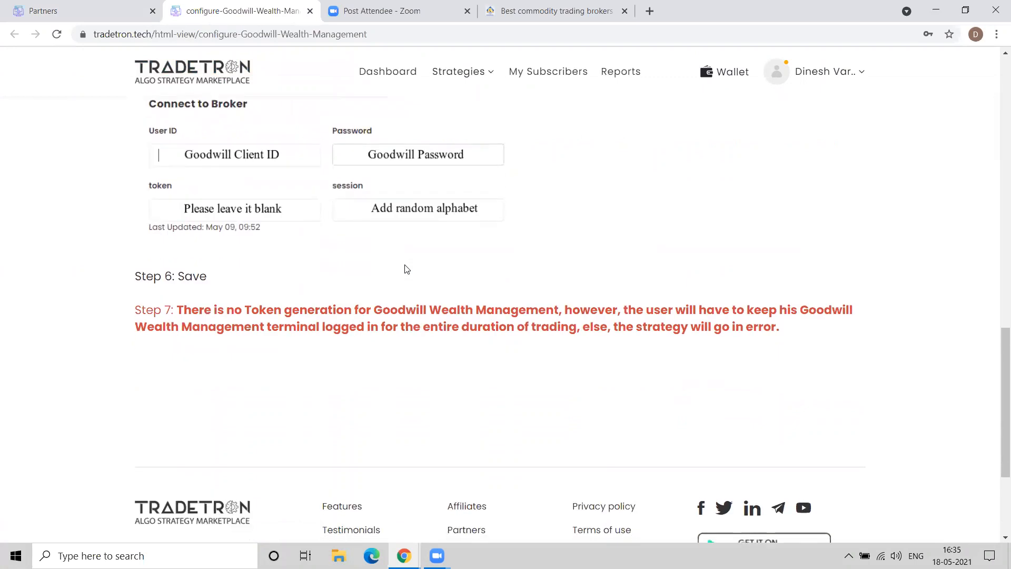
{"action": "scroll", "coordinate": [407, 269], "scroll_direction": "up", "scroll_amount": 15}
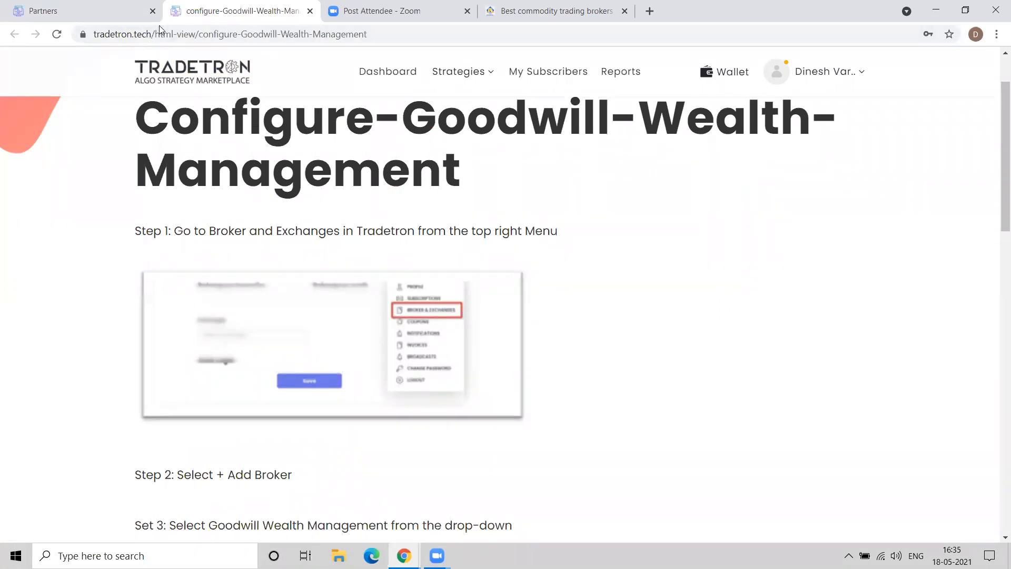
{"action": "key", "text": "ctrl+w"}
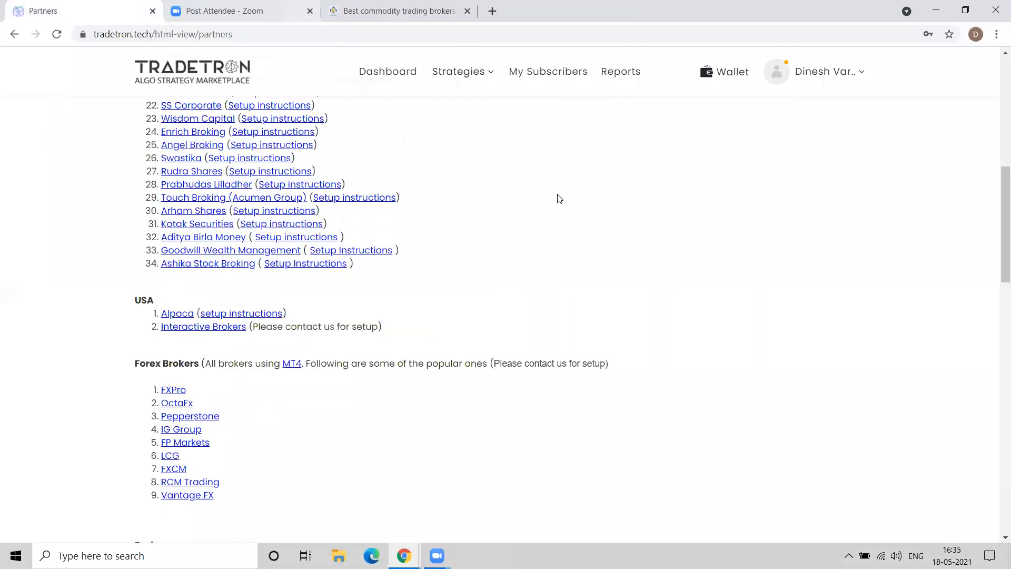
Step: Open the Pricing page and view the comparison table of monthly subscription plans for India
{"action": "scroll", "coordinate": [997, 425], "scroll_direction": "down", "scroll_amount": 1}
{"action": "scroll", "coordinate": [996, 425], "scroll_direction": "down", "scroll_amount": 10}
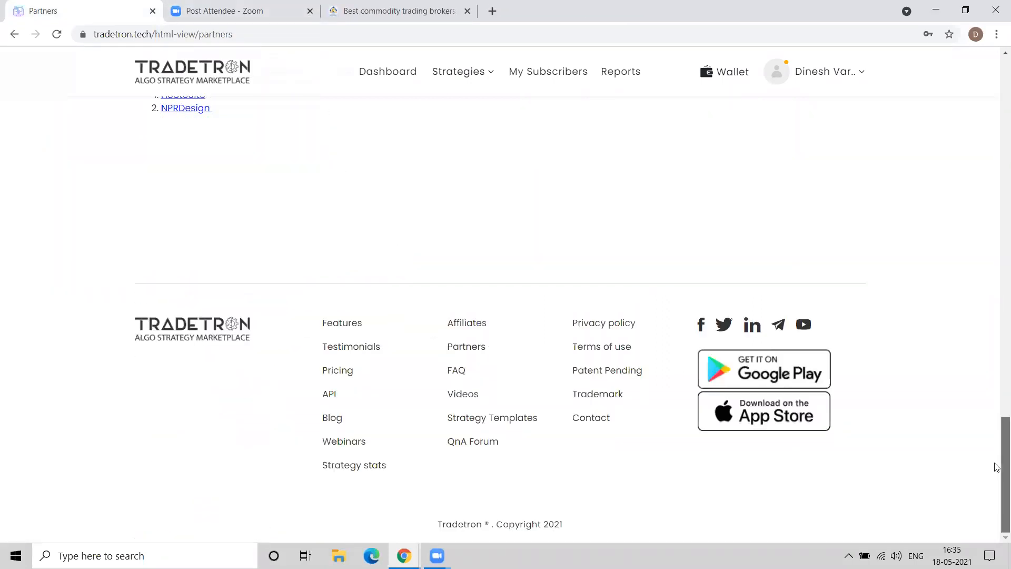
{"action": "left_click", "coordinate": [350, 373]}
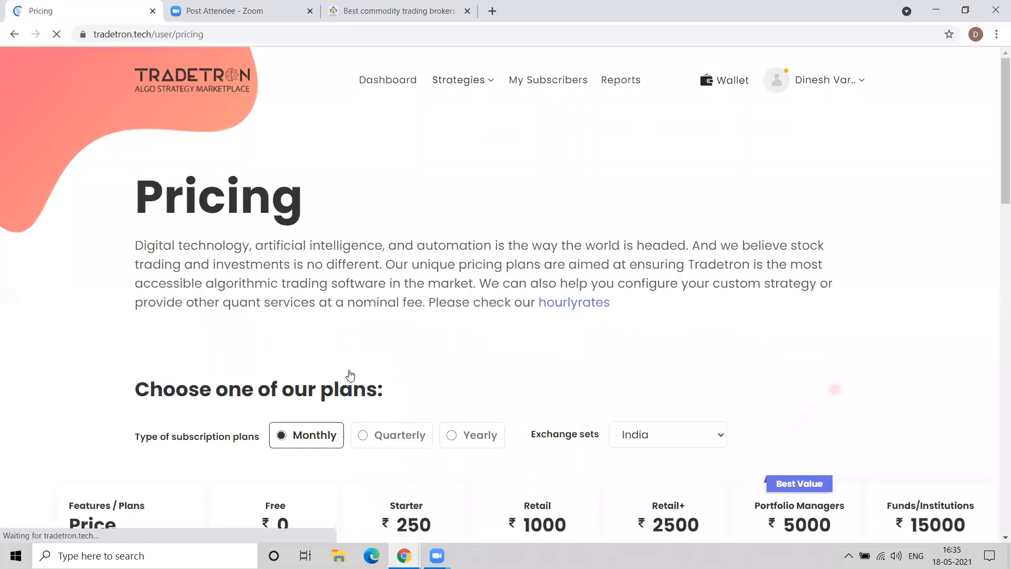
{"action": "scroll", "coordinate": [349, 374], "scroll_direction": "down", "scroll_amount": 5}
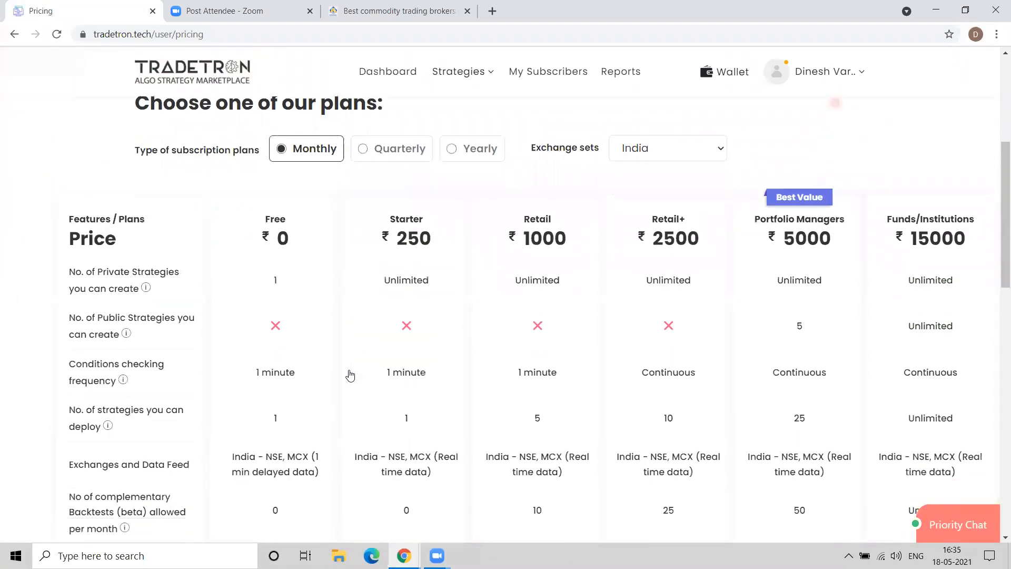
{"action": "scroll", "coordinate": [350, 375], "scroll_direction": "down", "scroll_amount": 1}
{"action": "scroll", "coordinate": [349, 376], "scroll_direction": "up", "scroll_amount": 1}
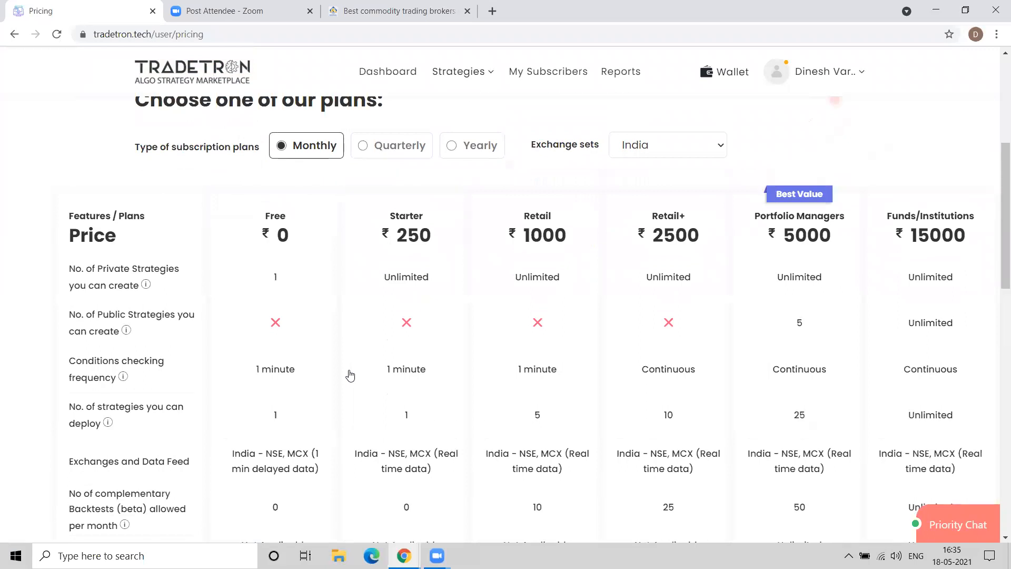
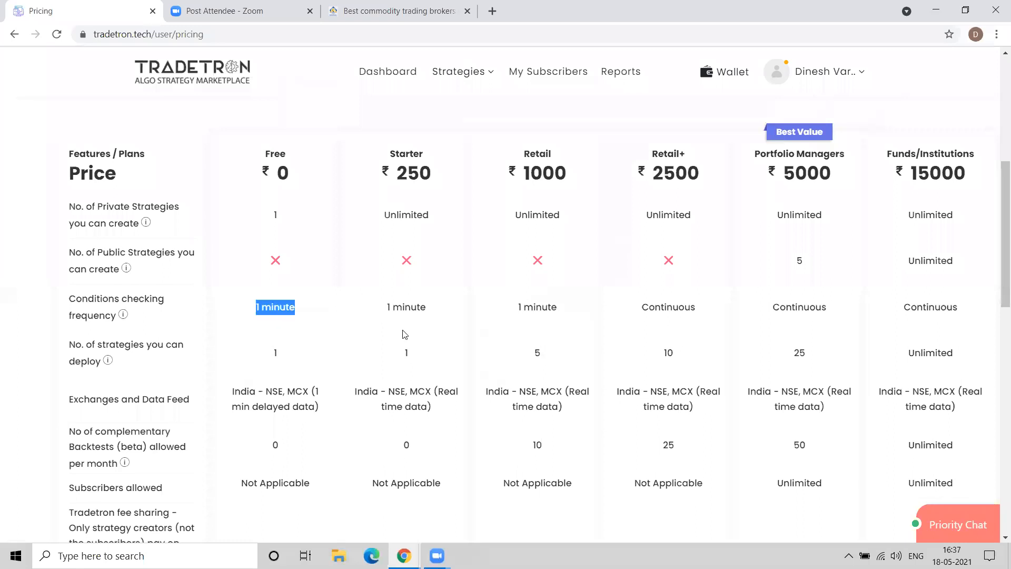
Step: Review the Starter plan's deployable strategies, live execution and notification options in the pricing table
{"action": "scroll", "coordinate": [405, 334], "scroll_direction": "down", "scroll_amount": 3}
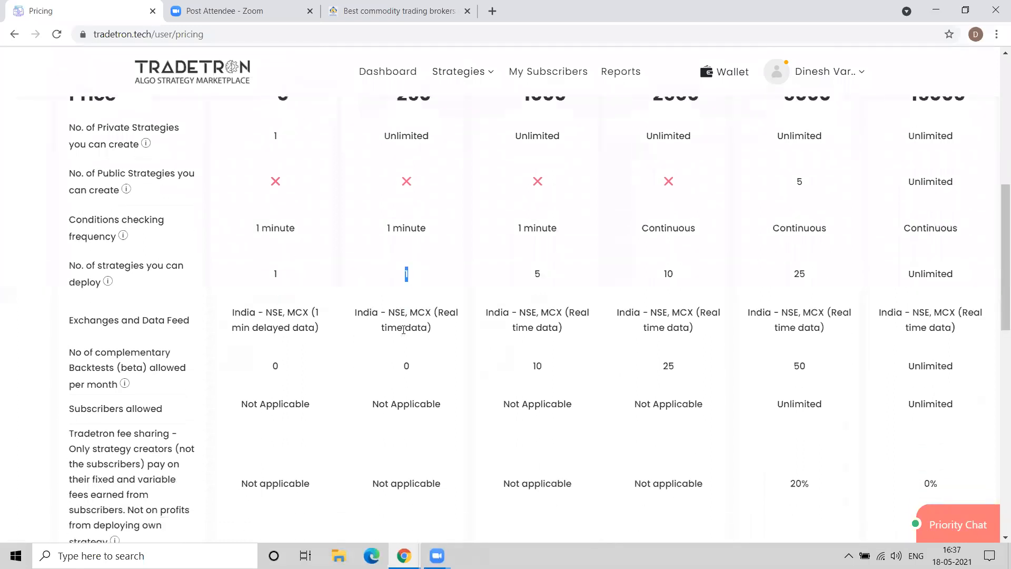
{"action": "scroll", "coordinate": [397, 309], "scroll_direction": "up", "scroll_amount": 2}
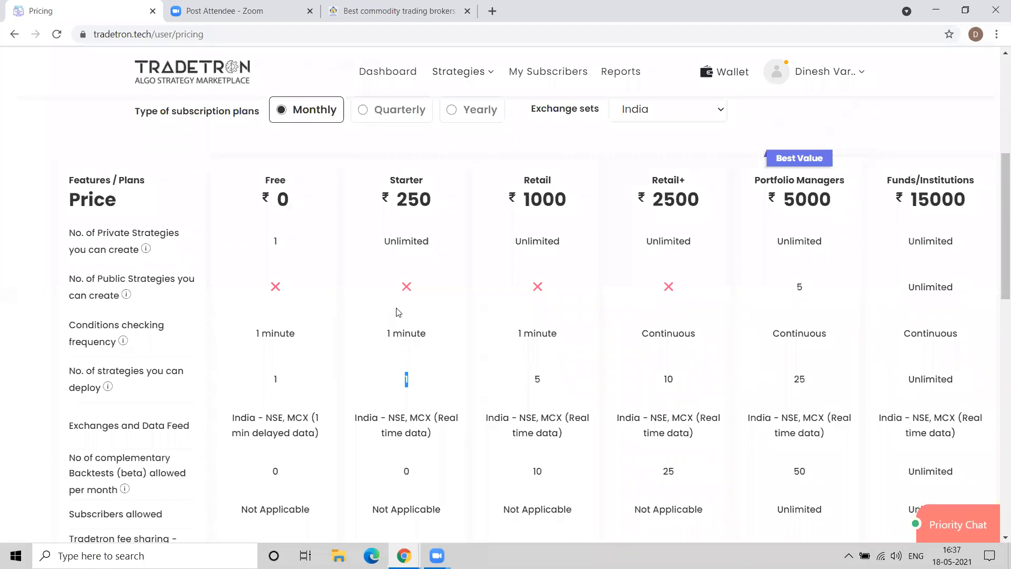
{"action": "scroll", "coordinate": [397, 312], "scroll_direction": "down", "scroll_amount": 5}
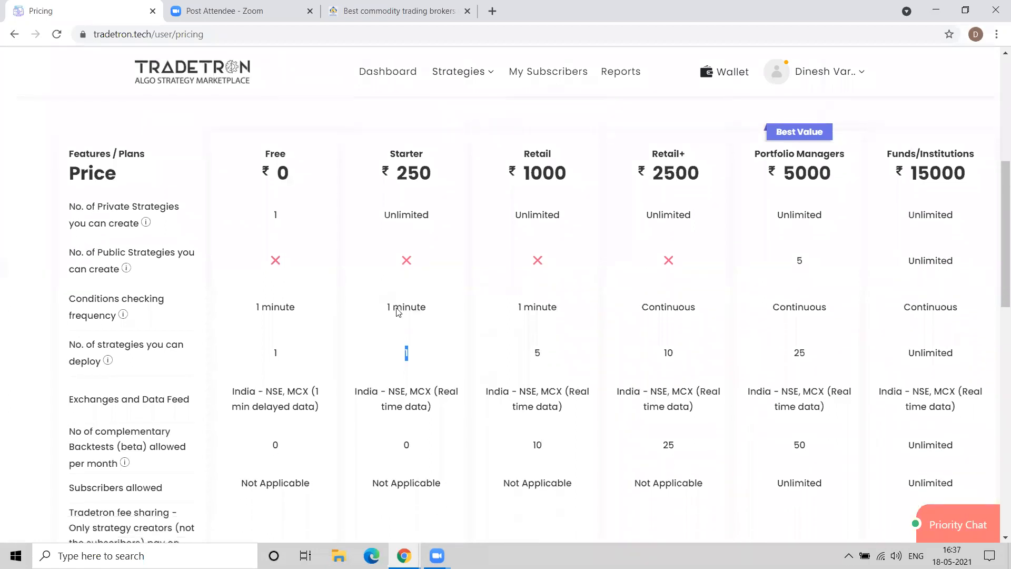
{"action": "scroll", "coordinate": [397, 312], "scroll_direction": "down", "scroll_amount": 2}
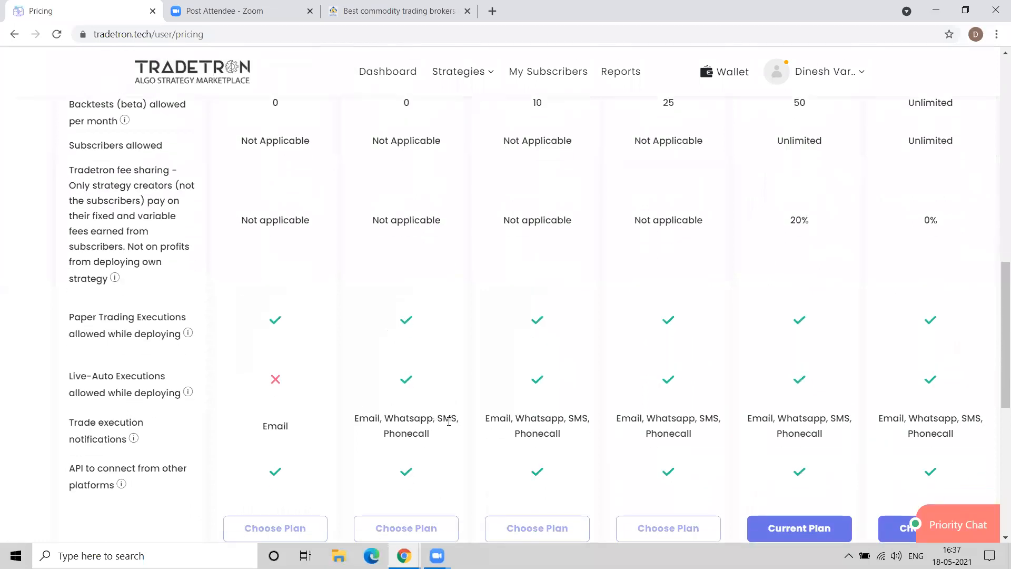
{"action": "scroll", "coordinate": [448, 421], "scroll_direction": "up", "scroll_amount": 5}
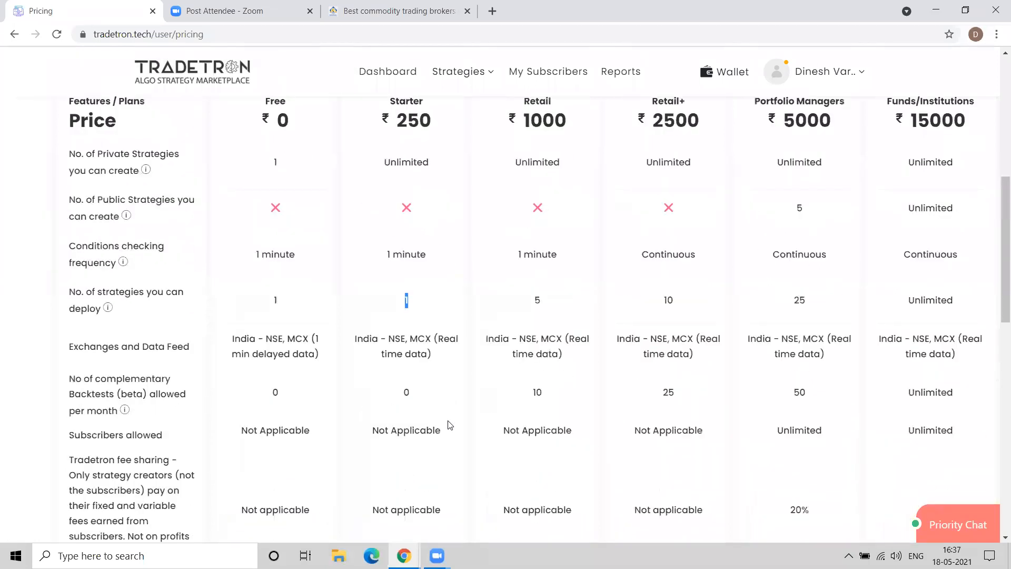
{"action": "scroll", "coordinate": [523, 349], "scroll_direction": "up", "scroll_amount": 1}
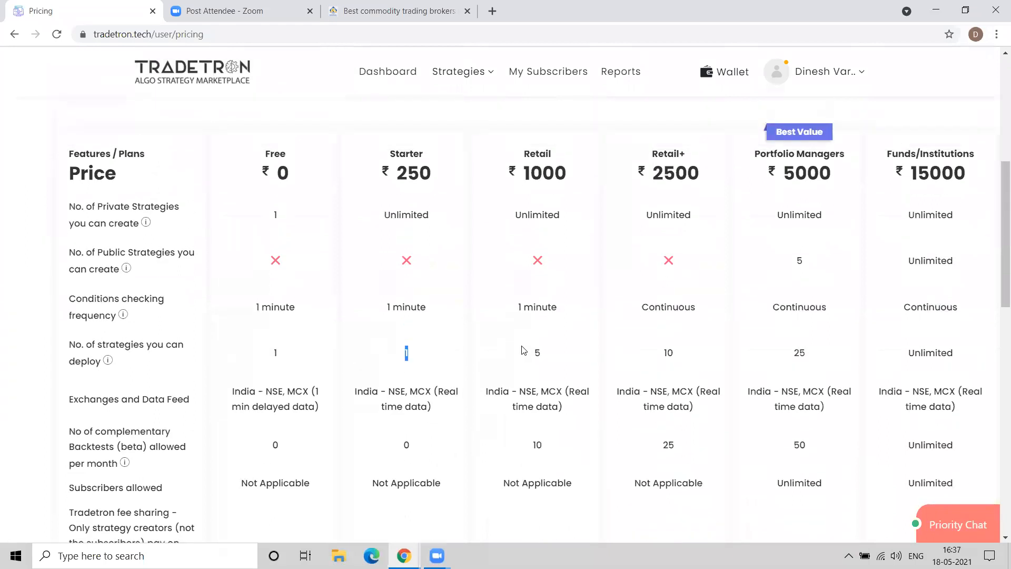
Step: Review the Retail plan's deployable strategies, monthly backtests and execution features in the pricing table
{"action": "scroll", "coordinate": [522, 349], "scroll_direction": "down", "scroll_amount": 1}
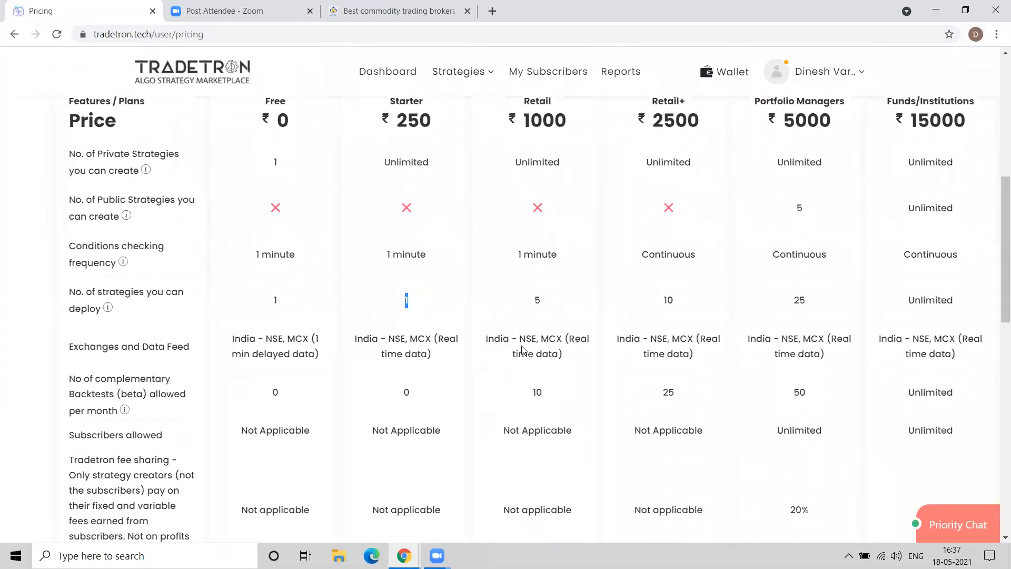
{"action": "left_click", "coordinate": [538, 301]}
{"action": "double_click", "coordinate": [537, 392]}
{"action": "scroll", "coordinate": [537, 392], "scroll_direction": "down", "scroll_amount": 5}
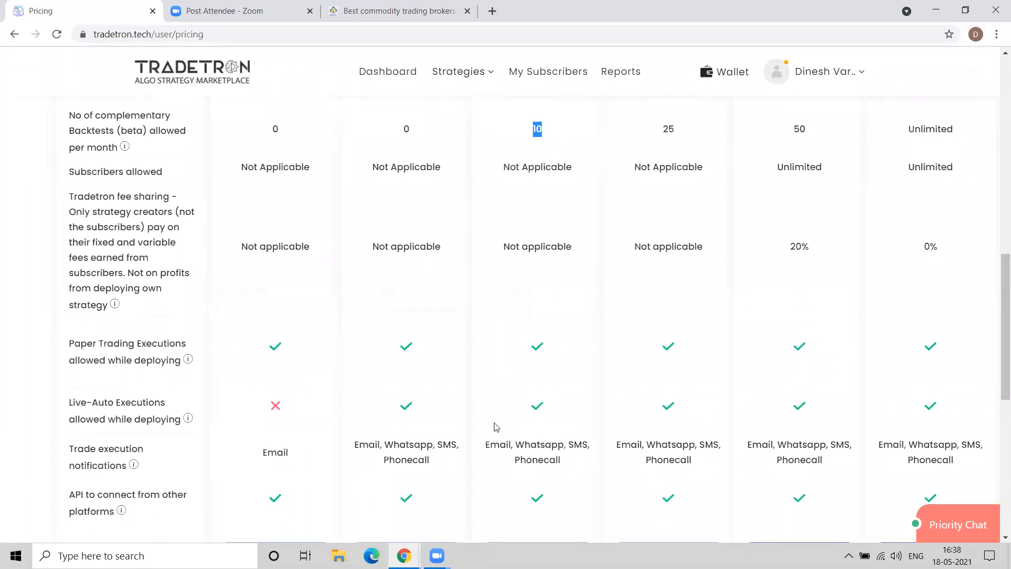
{"action": "scroll", "coordinate": [578, 476], "scroll_direction": "up", "scroll_amount": 5}
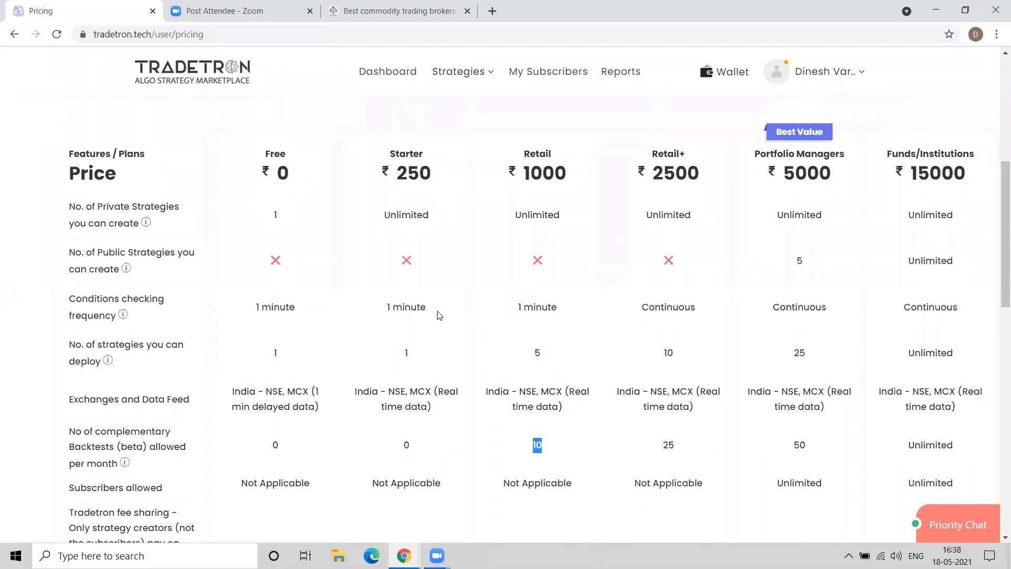
Step: Compare the data feeds of the Starter and Retail plans and check the Retail plan's condition-checking frequency
{"action": "left_click_drag", "start_coordinate": [410, 390], "coordinate": [477, 409]}
{"action": "left_click", "coordinate": [539, 403]}
{"action": "double_click", "coordinate": [539, 306]}
{"action": "left_click", "coordinate": [539, 307]}
Step: Review the Retail+ plan's condition-checking frequency, number of deployable strategies and remaining features
{"action": "double_click", "coordinate": [687, 311]}
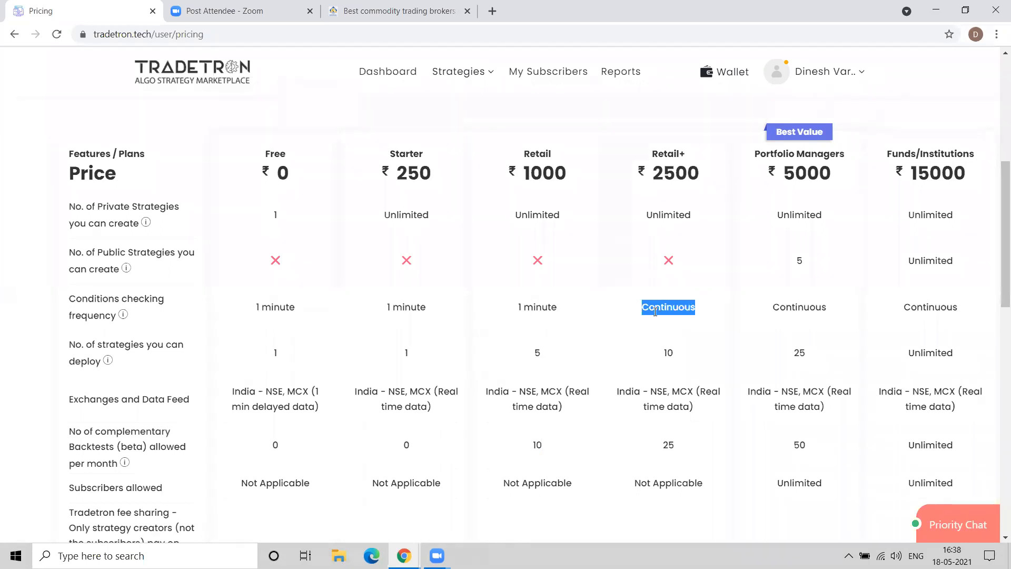
{"action": "double_click", "coordinate": [668, 353]}
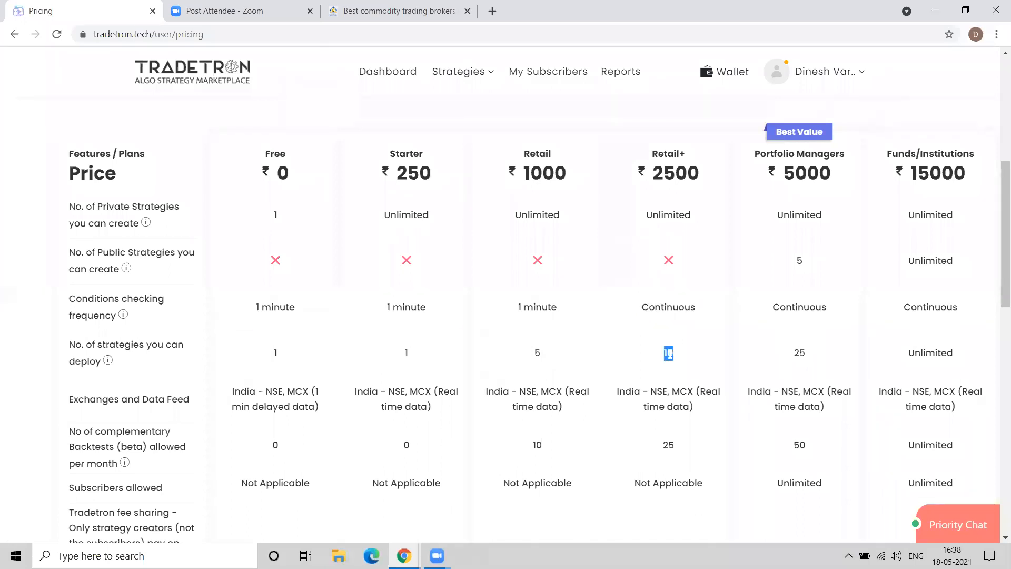
{"action": "scroll", "coordinate": [669, 354], "scroll_direction": "down", "scroll_amount": 4}
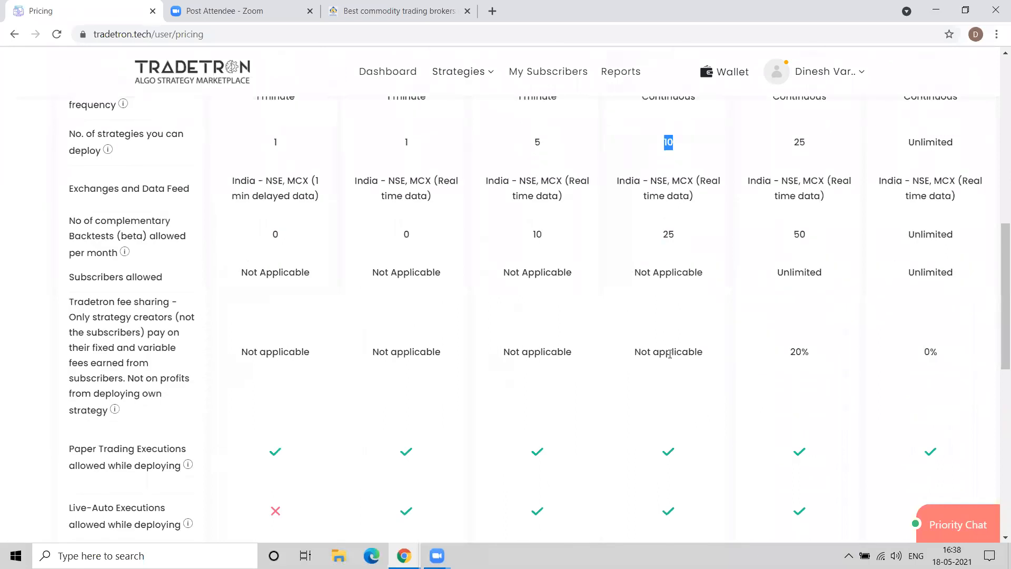
{"action": "scroll", "coordinate": [669, 354], "scroll_direction": "up", "scroll_amount": 1}
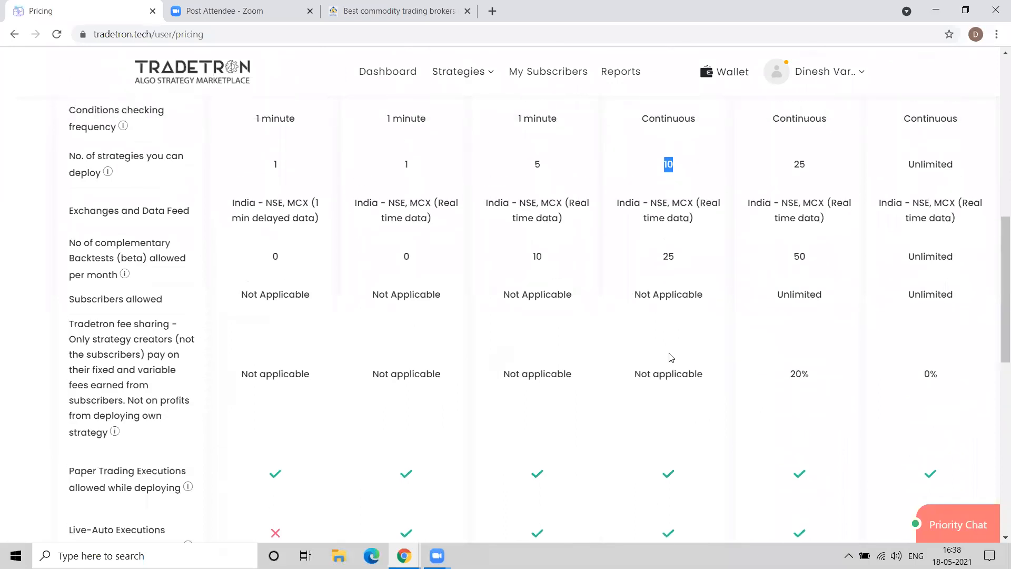
{"action": "scroll", "coordinate": [670, 354], "scroll_direction": "down", "scroll_amount": 5}
{"action": "scroll", "coordinate": [669, 357], "scroll_direction": "up", "scroll_amount": 5}
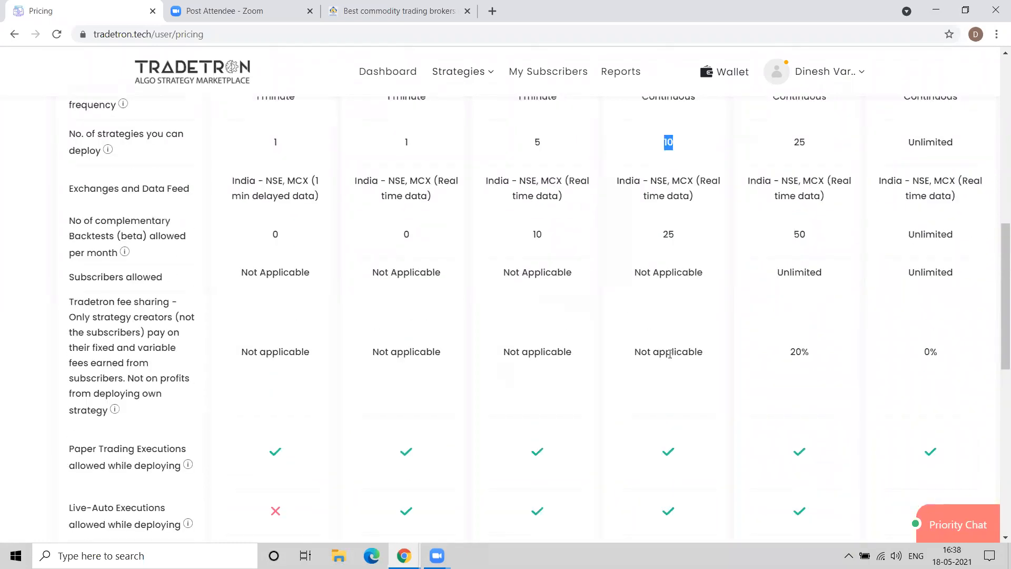
{"action": "scroll", "coordinate": [668, 354], "scroll_direction": "up", "scroll_amount": 4}
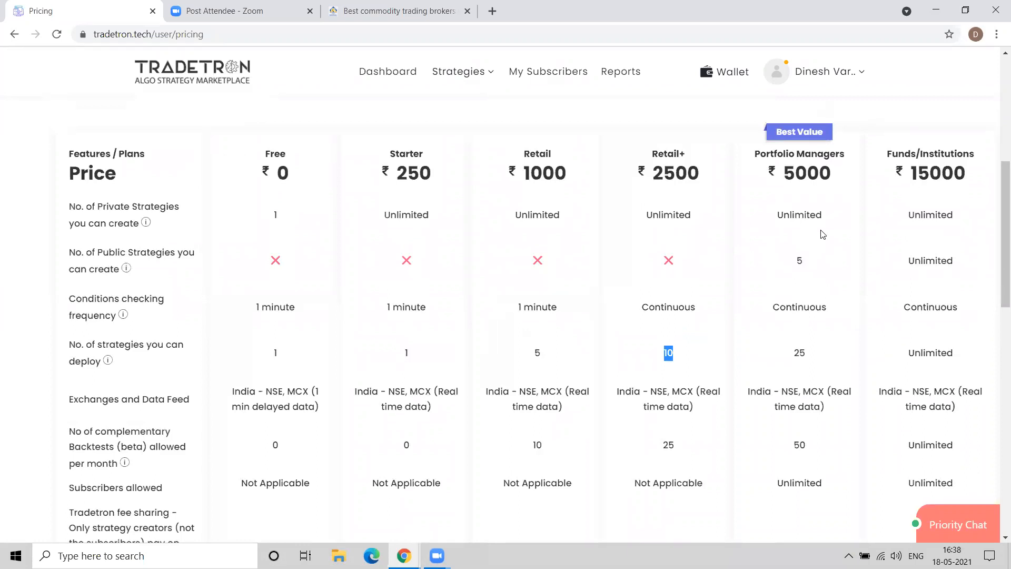
Step: Review the Portfolio Managers plan's public strategies, condition-checking frequency and number of deployable strategies in the pricing table
{"action": "double_click", "coordinate": [798, 260]}
{"action": "double_click", "coordinate": [800, 308]}
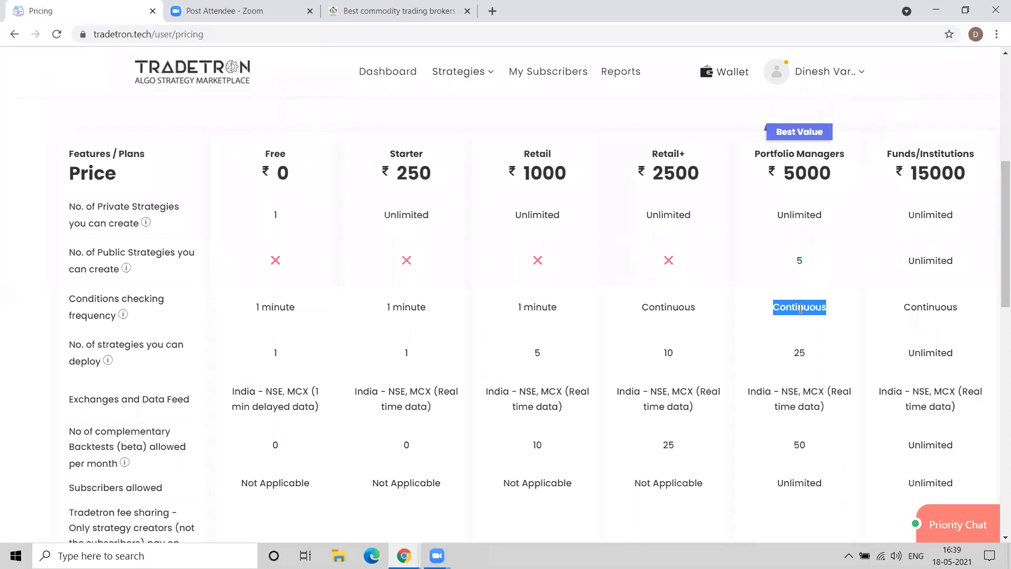
{"action": "double_click", "coordinate": [800, 351]}
{"action": "scroll", "coordinate": [800, 351], "scroll_direction": "down", "scroll_amount": 1}
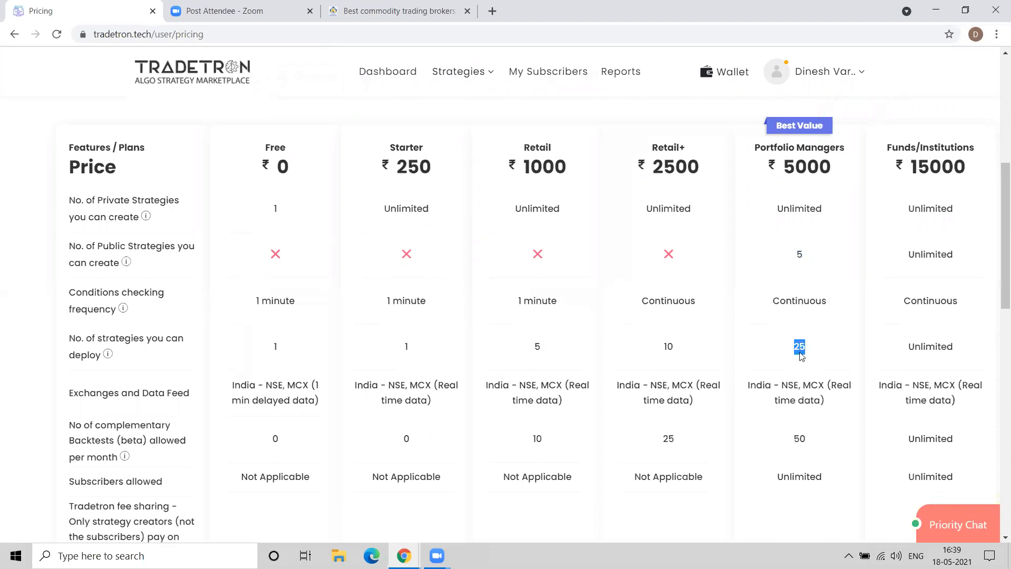
{"action": "scroll", "coordinate": [800, 352], "scroll_direction": "down", "scroll_amount": 2}
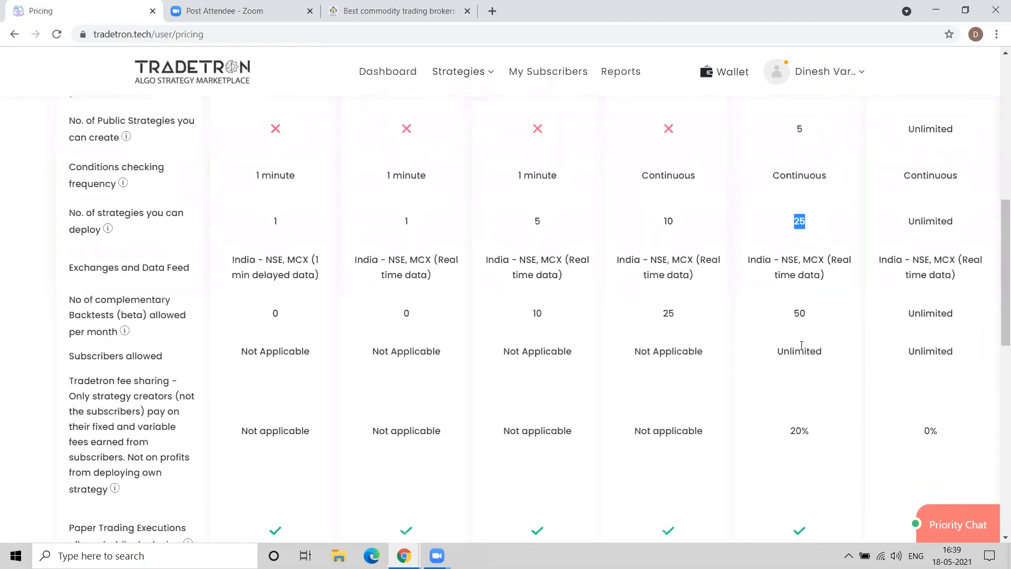
Step: Check the Portfolio Managers plan's subscriber allowance and fee sharing, along with the wallet's fund withdrawal option
{"action": "double_click", "coordinate": [800, 346]}
{"action": "left_click_drag", "start_coordinate": [808, 431], "coordinate": [800, 431]}
{"action": "left_click", "coordinate": [728, 76]}
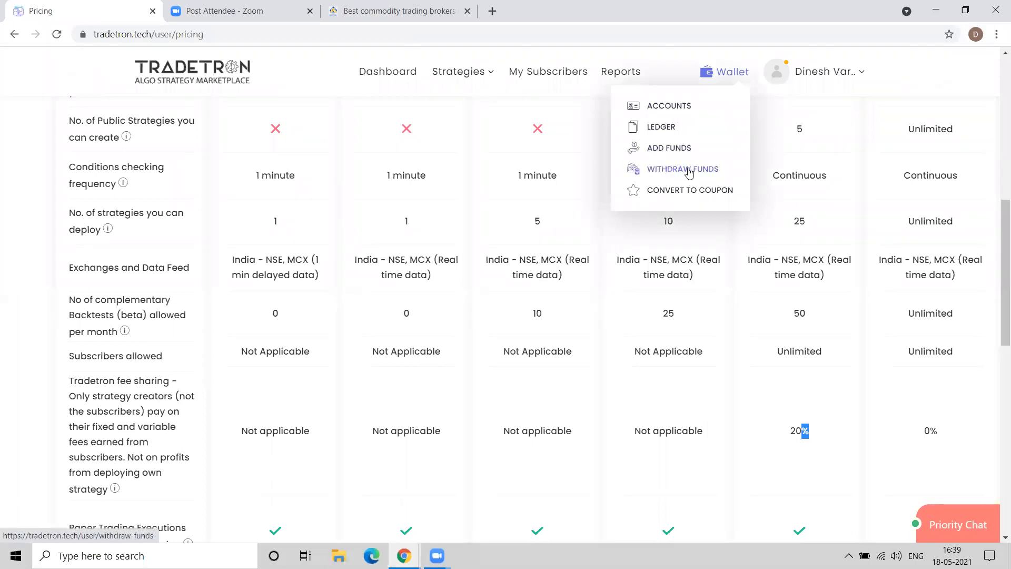
{"action": "left_click", "coordinate": [834, 255]}
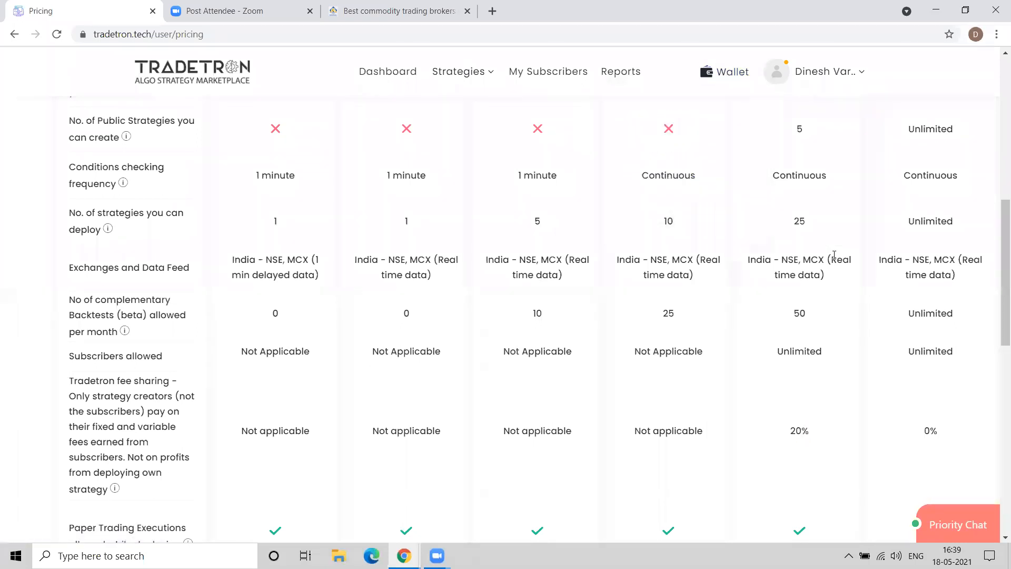
Step: Review the Funds/Institutions plan's price and its limits for public and deployable strategies
{"action": "scroll", "coordinate": [833, 255], "scroll_direction": "up", "scroll_amount": 5}
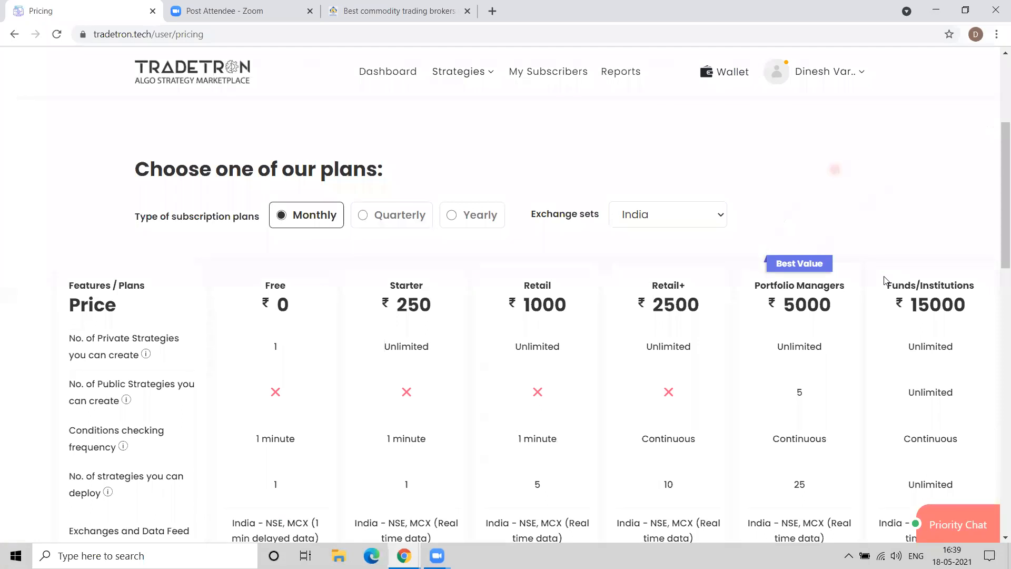
{"action": "scroll", "coordinate": [884, 279], "scroll_direction": "down", "scroll_amount": 2}
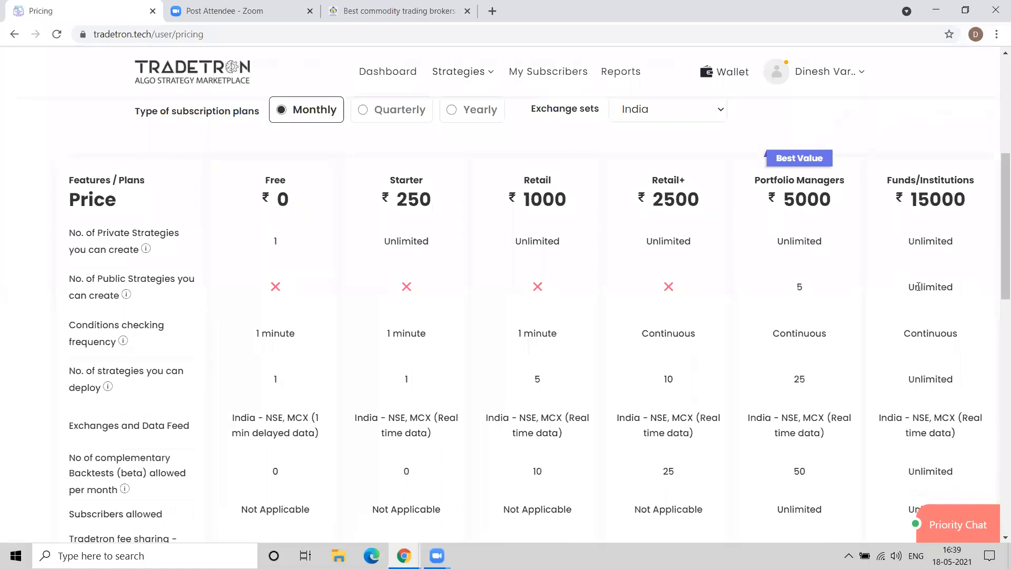
{"action": "double_click", "coordinate": [931, 287]}
{"action": "scroll", "coordinate": [930, 287], "scroll_direction": "down", "scroll_amount": 1}
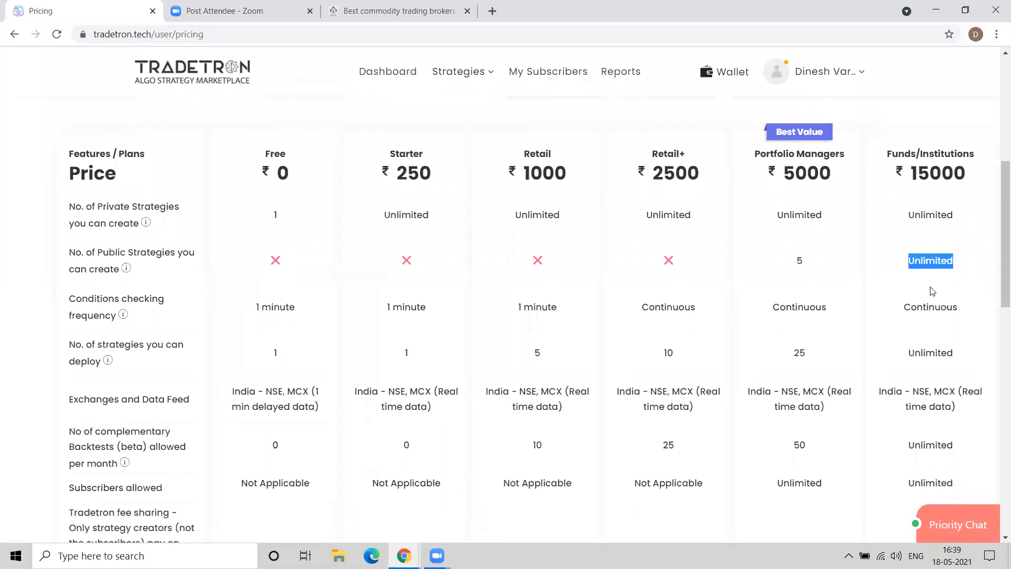
{"action": "double_click", "coordinate": [919, 326]}
{"action": "scroll", "coordinate": [916, 329], "scroll_direction": "down", "scroll_amount": 1}
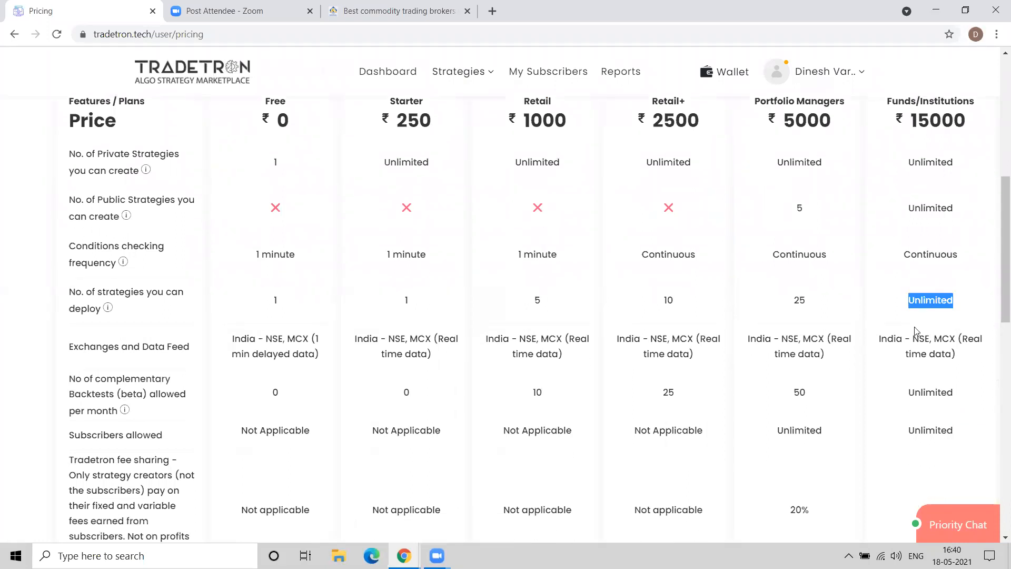
Step: Review the Funds/Institutions plan's backtests, subscribers, fee sharing, execution and notification features
{"action": "left_click", "coordinate": [919, 411]}
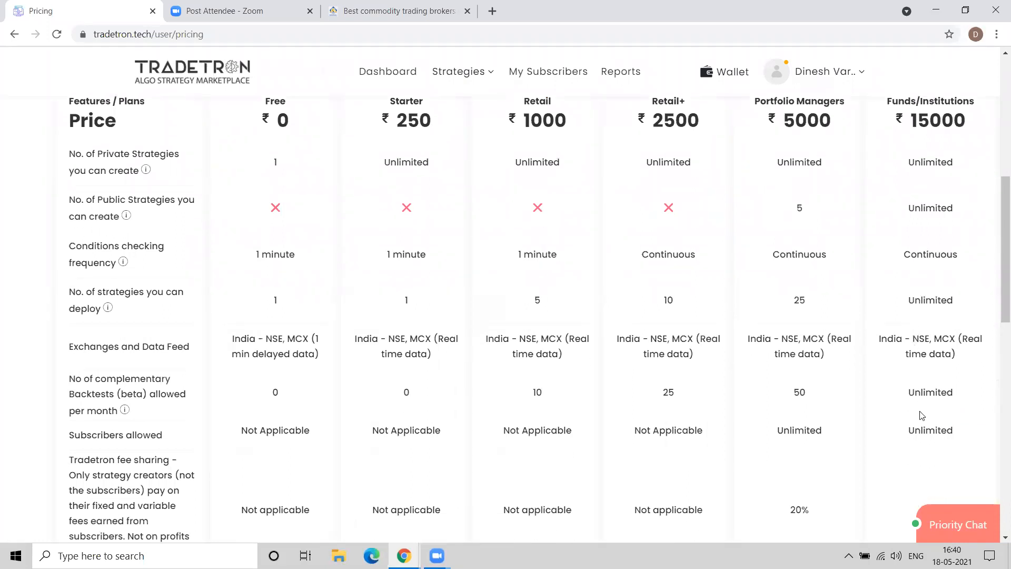
{"action": "scroll", "coordinate": [921, 416], "scroll_direction": "down", "scroll_amount": 3}
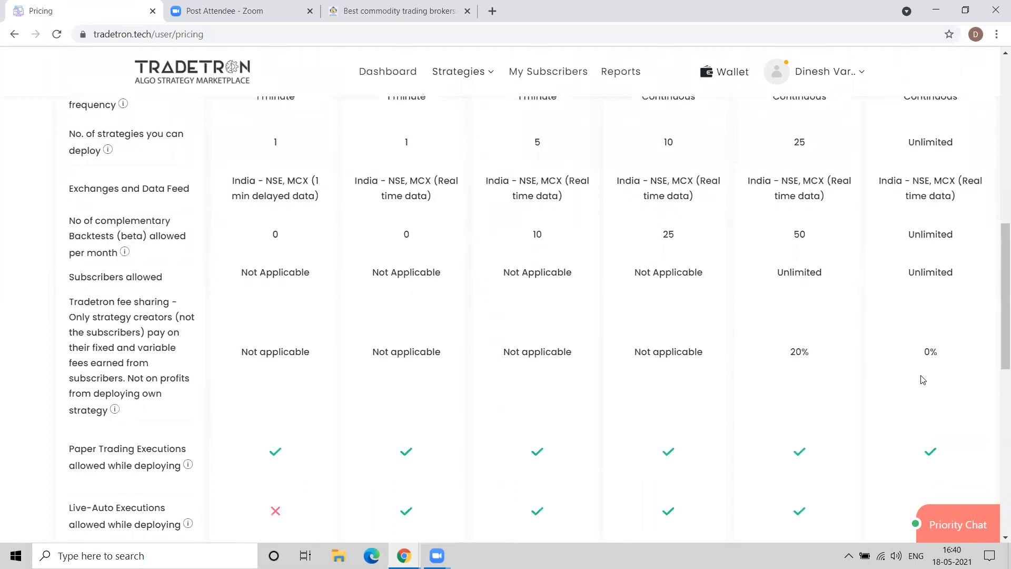
{"action": "double_click", "coordinate": [930, 354]}
{"action": "scroll", "coordinate": [929, 354], "scroll_direction": "down", "scroll_amount": 5}
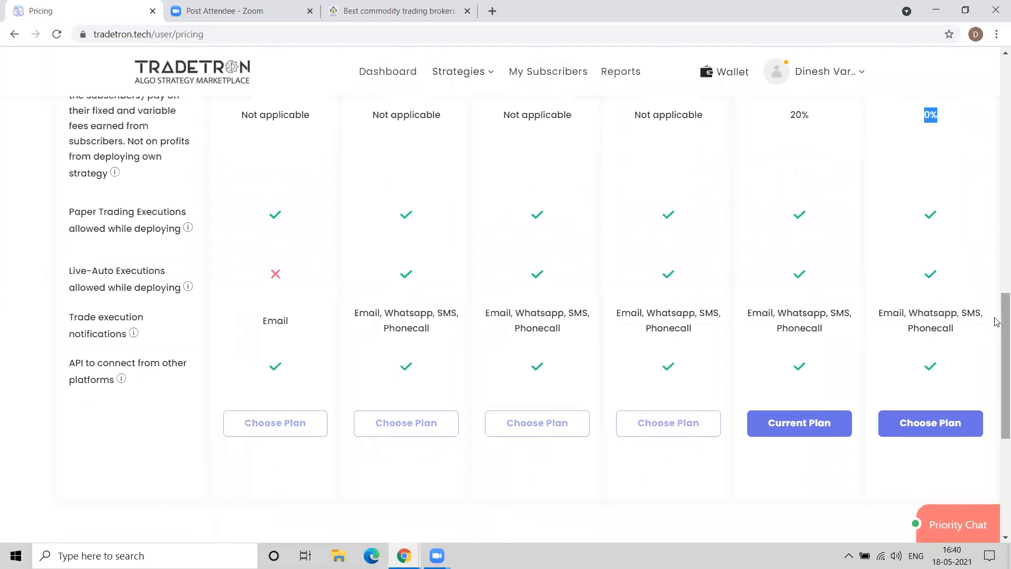
{"action": "scroll", "coordinate": [996, 321], "scroll_direction": "up", "scroll_amount": 12}
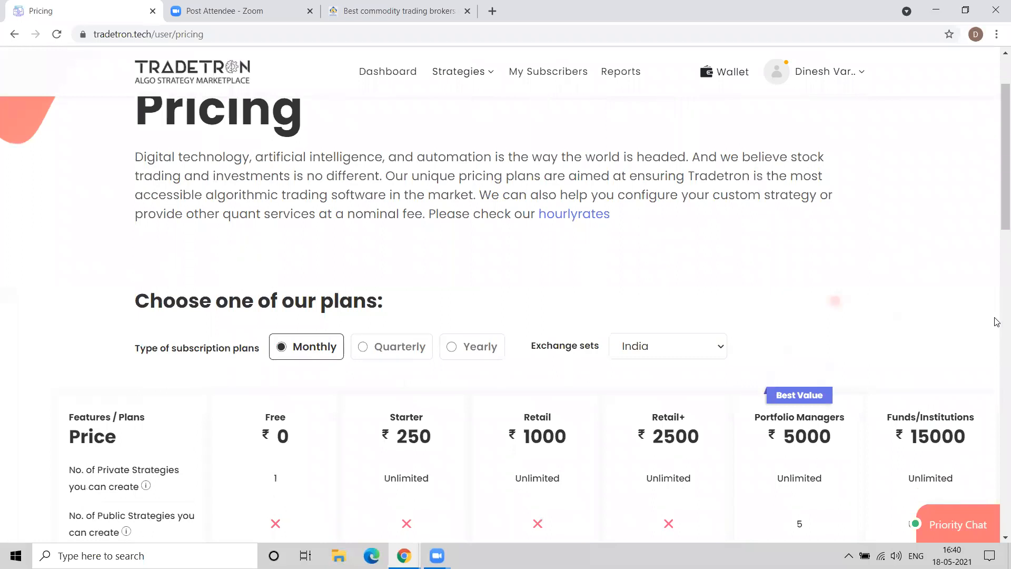
{"action": "left_click_drag", "start_coordinate": [997, 214], "coordinate": [997, 190]}
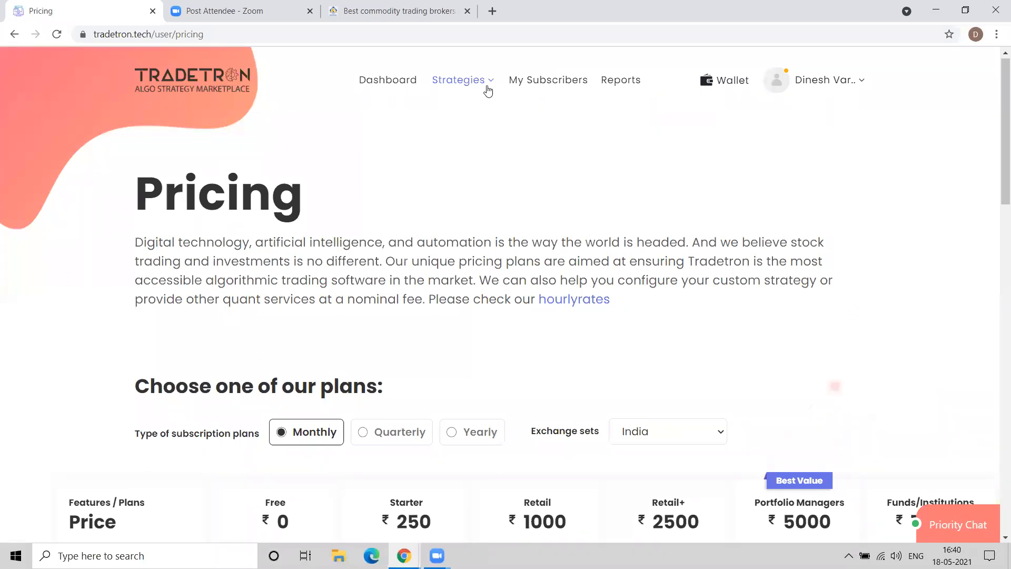
{"action": "mouse_move", "coordinate": [488, 89]}
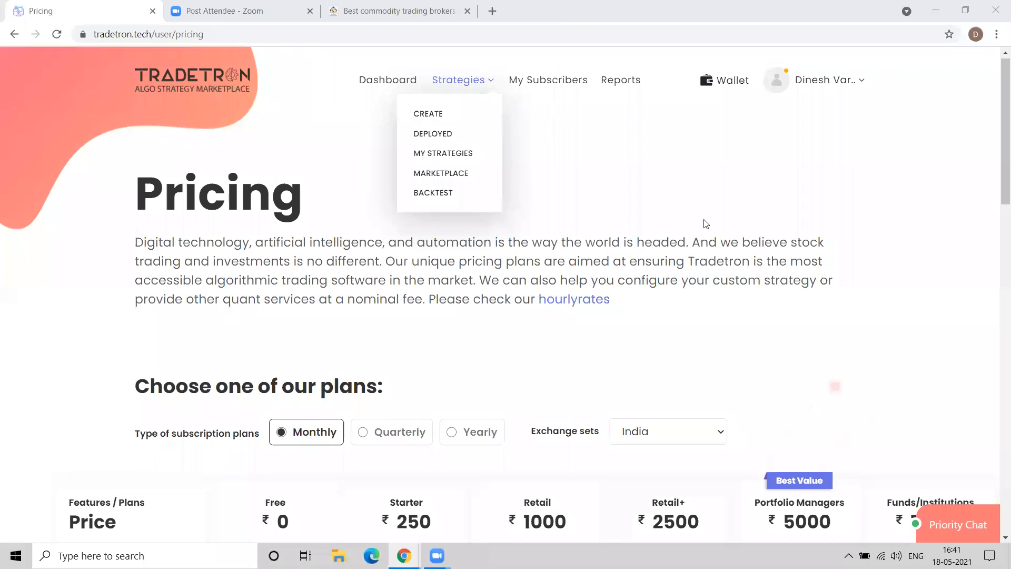
{"action": "left_click", "coordinate": [829, 84]}
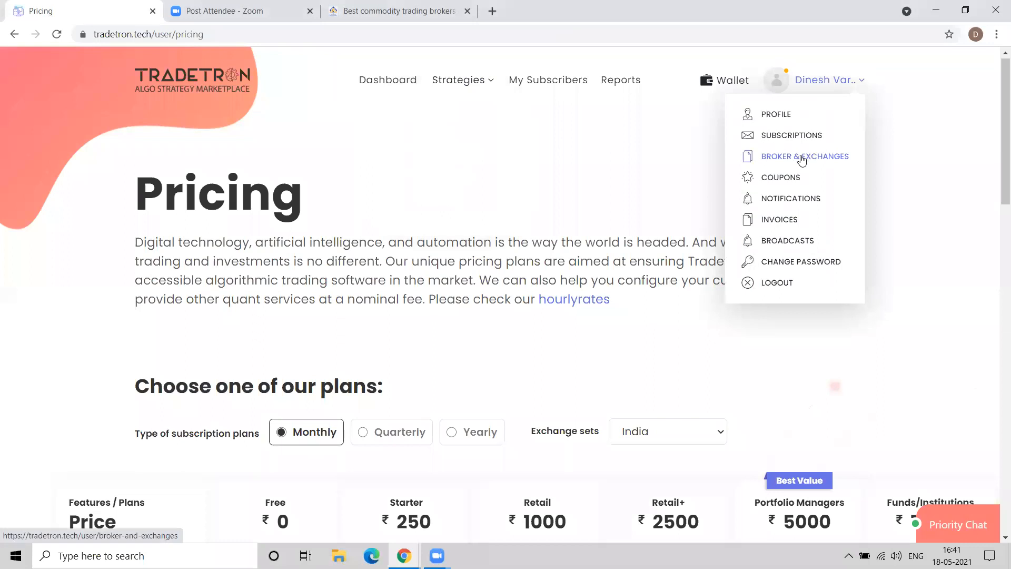
{"action": "left_click", "coordinate": [707, 181]}
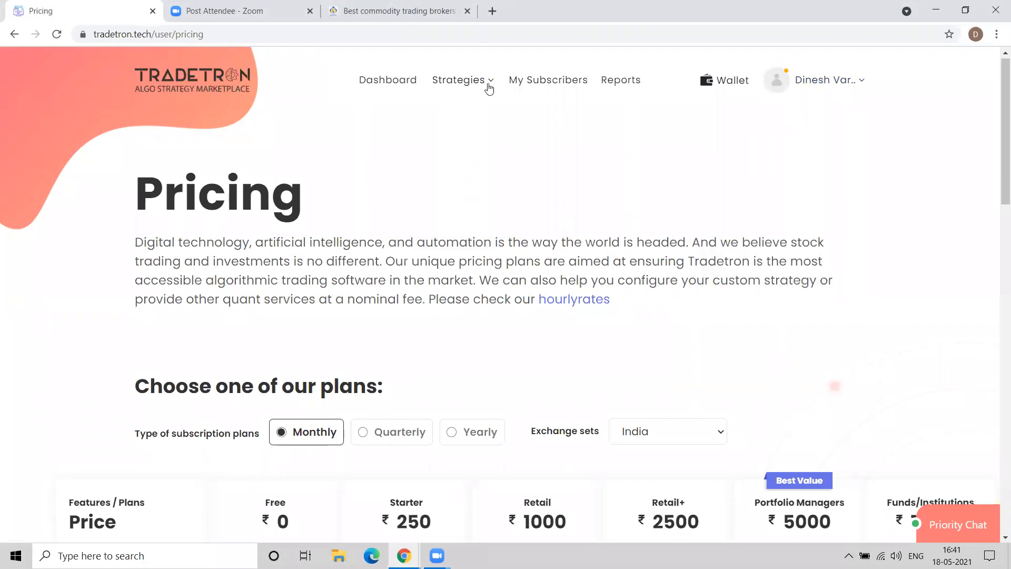
Step: Open the deployed strategies and examine the notification log of the Short Options Nifty & Banknifty strategy
{"action": "mouse_move", "coordinate": [481, 83]}
{"action": "left_click", "coordinate": [450, 134]}
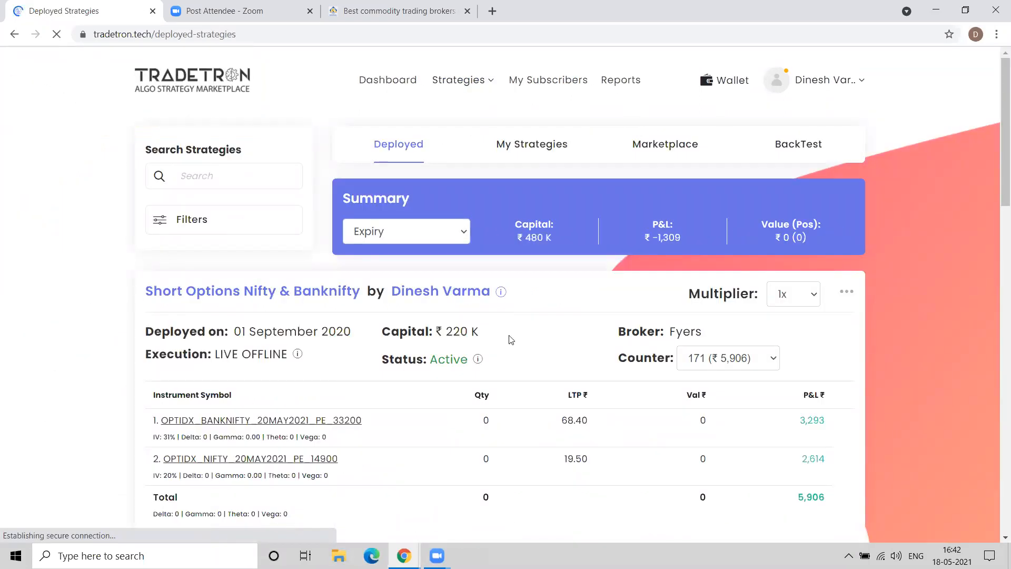
{"action": "left_click", "coordinate": [846, 290]}
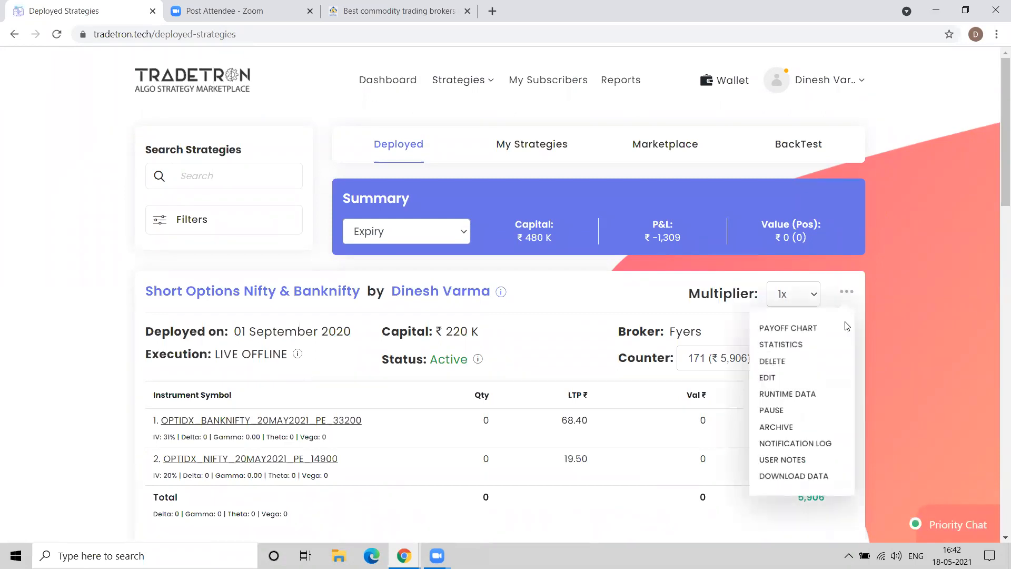
{"action": "left_click", "coordinate": [809, 445]}
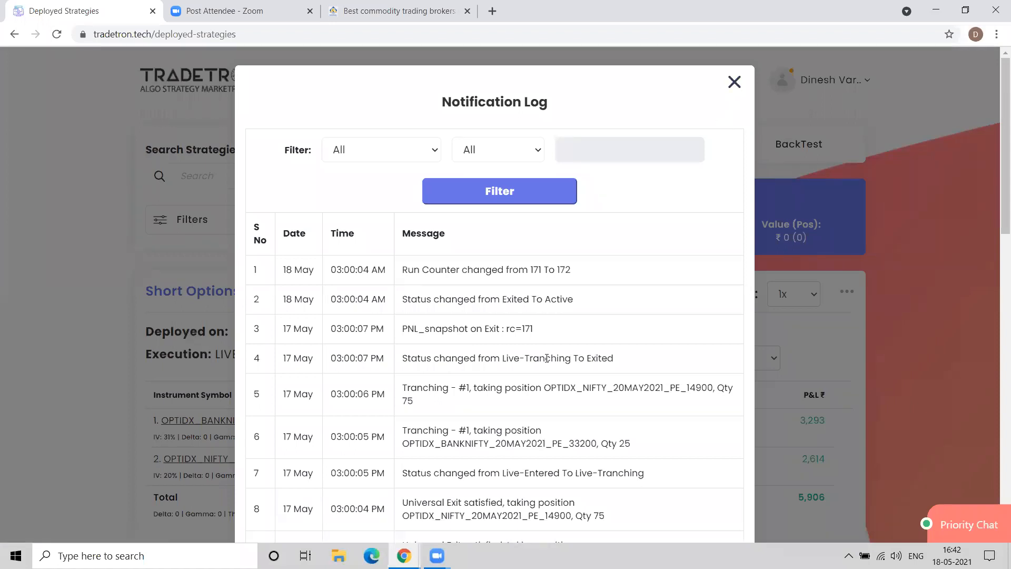
{"action": "left_click", "coordinate": [734, 83]}
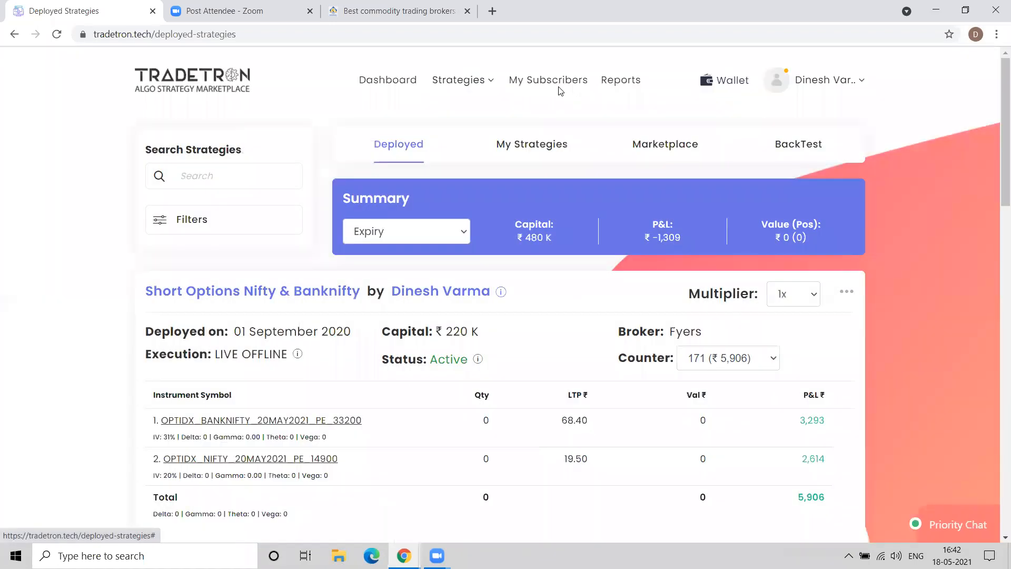
Step: Open the broker and exchange settings and view the Goodwill Wealth Management connection's edit form
{"action": "left_click", "coordinate": [846, 81]}
{"action": "left_click", "coordinate": [816, 158]}
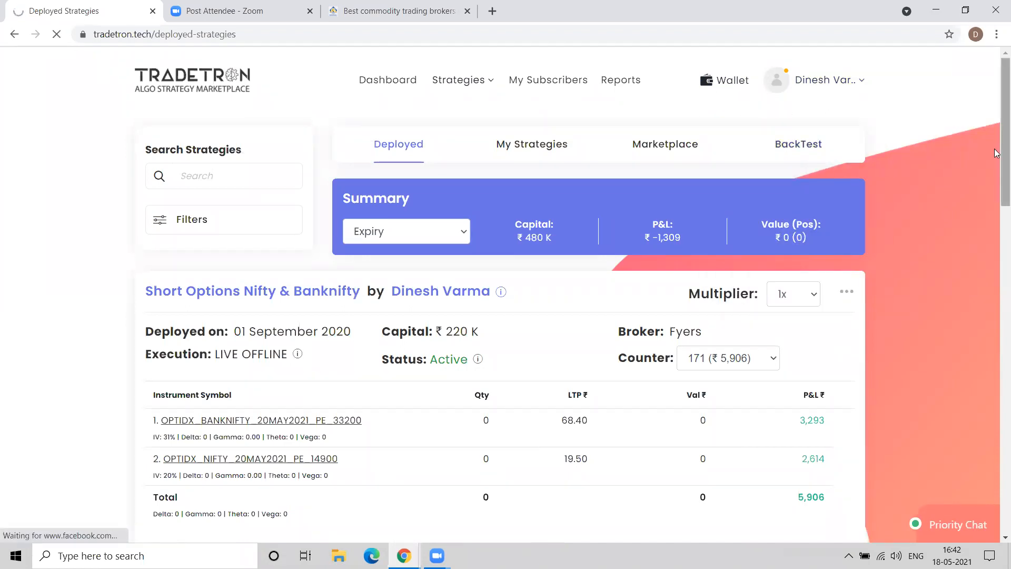
{"action": "left_click_drag", "start_coordinate": [1002, 143], "coordinate": [1001, 210]}
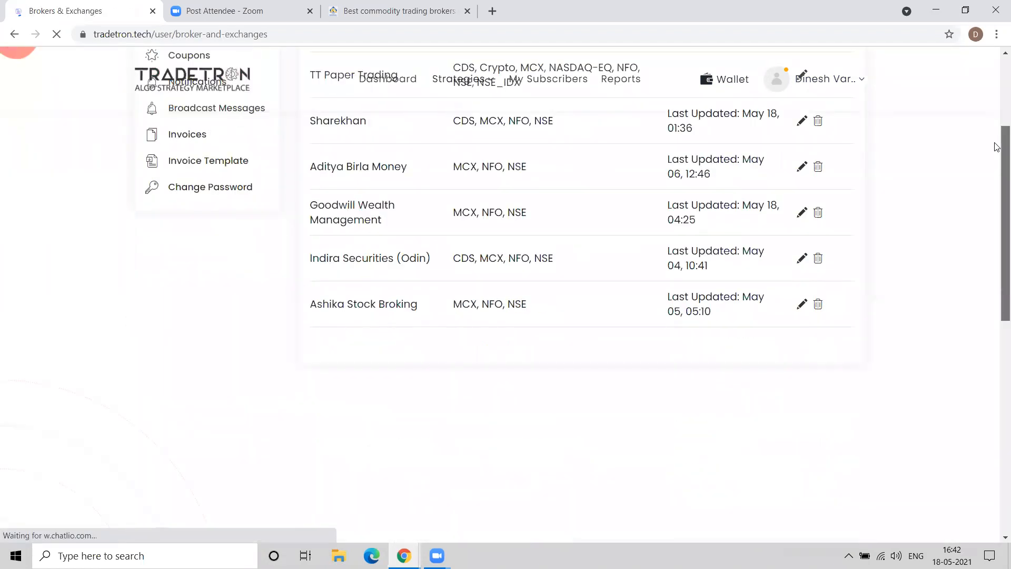
{"action": "left_click_drag", "start_coordinate": [996, 146], "coordinate": [996, 166]}
{"action": "left_click", "coordinate": [801, 163]}
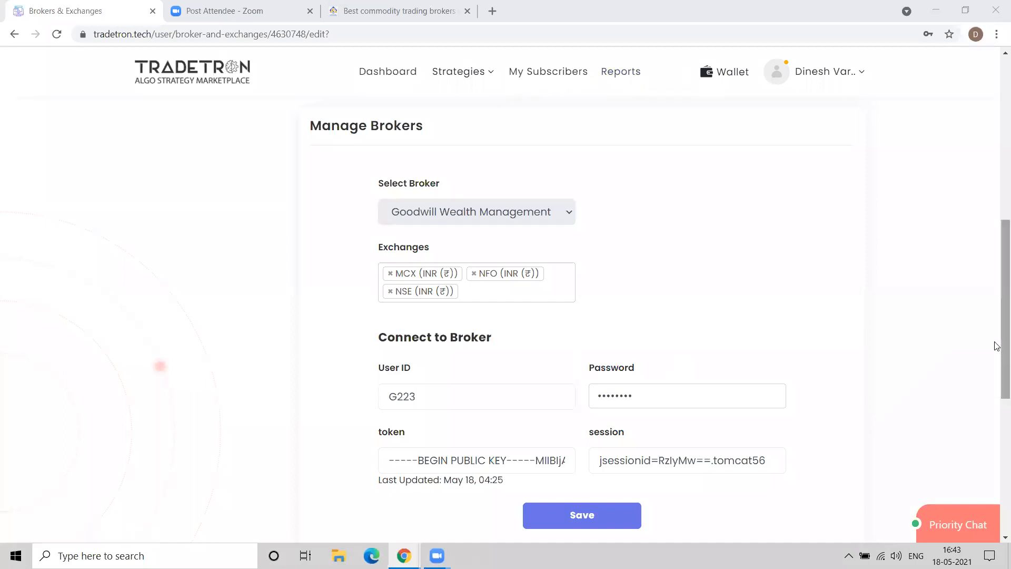
{"action": "scroll", "coordinate": [711, 232], "scroll_direction": "up", "scroll_amount": 3}
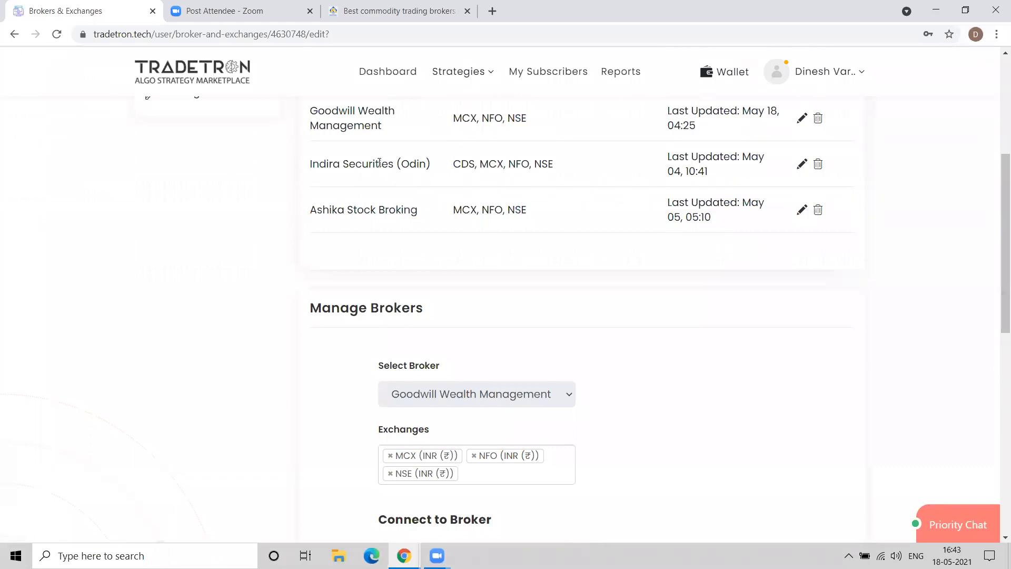
Step: Open the list of created strategies and bring up the backtest settings for the infy strategy
{"action": "left_click", "coordinate": [526, 79]}
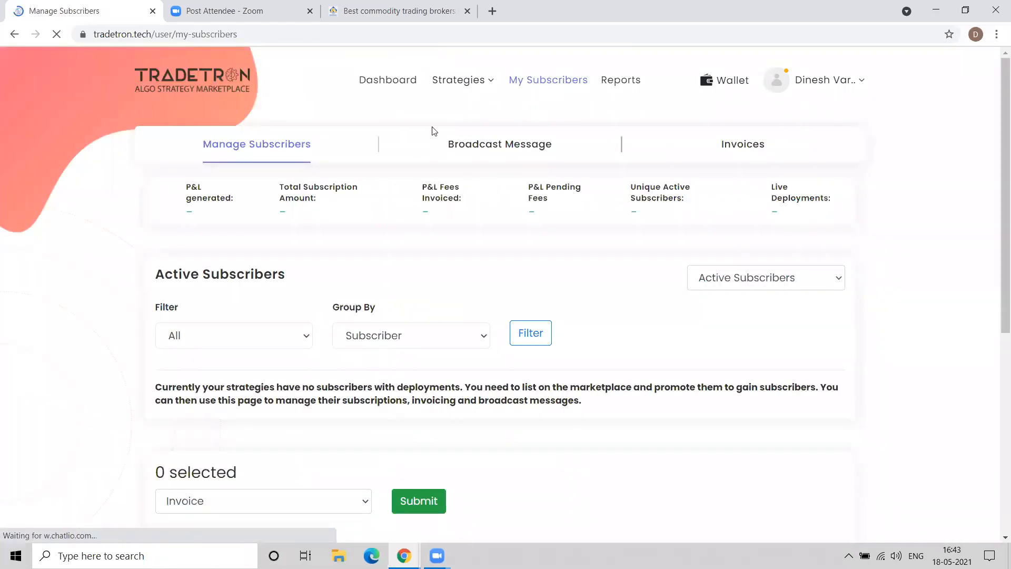
{"action": "left_click", "coordinate": [464, 82]}
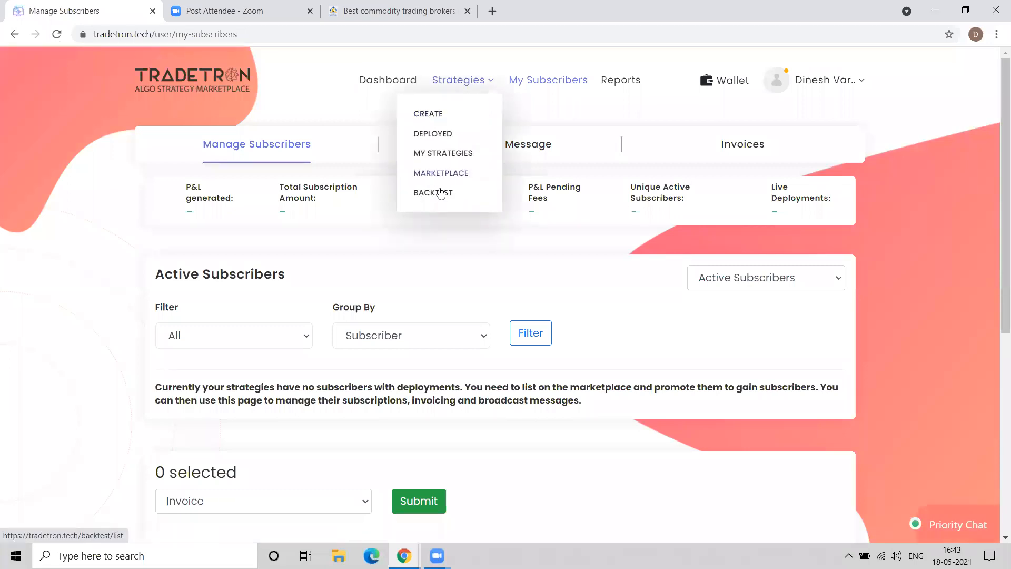
{"action": "left_click", "coordinate": [446, 156]}
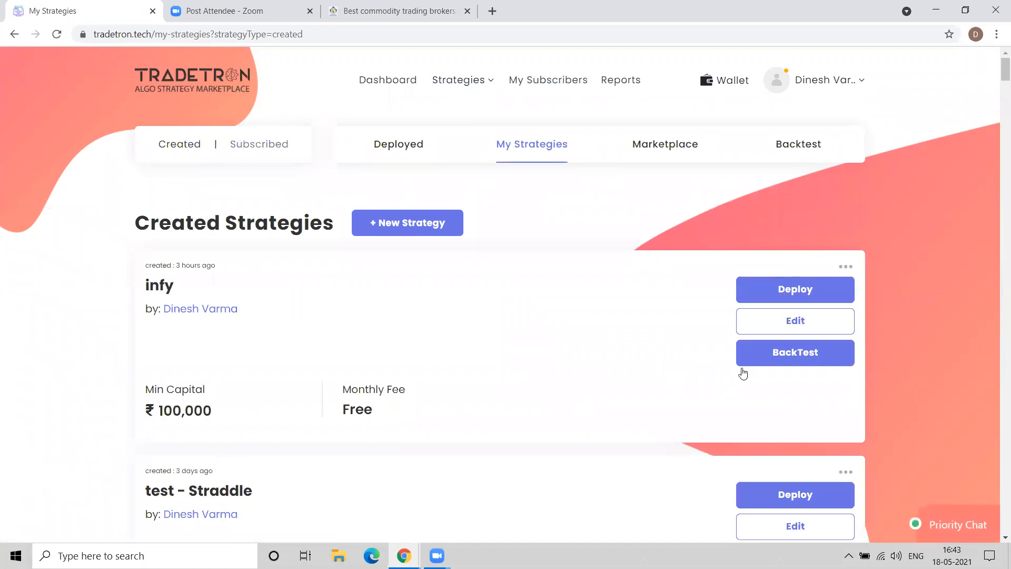
{"action": "left_click", "coordinate": [765, 360]}
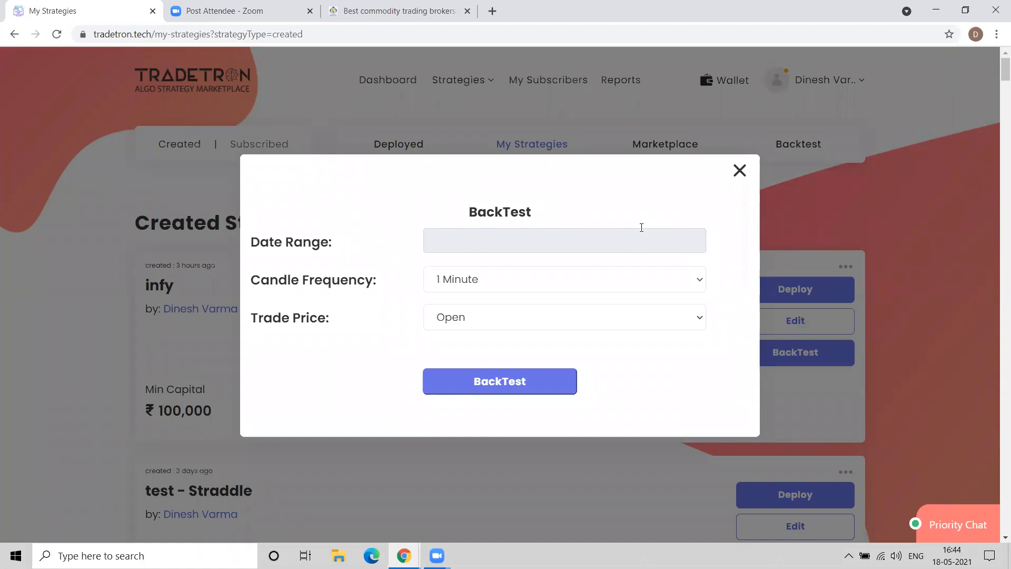
Step: Set the infy strategy's backtest date range to November 19, 2020 through May 18, 2021
{"action": "left_click", "coordinate": [630, 235]}
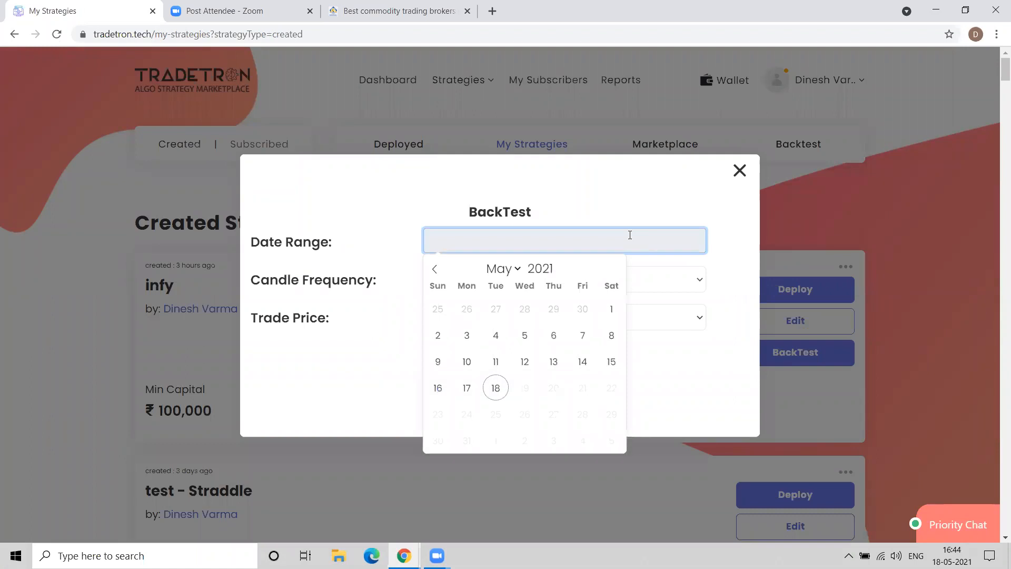
{"action": "left_click", "coordinate": [516, 270]}
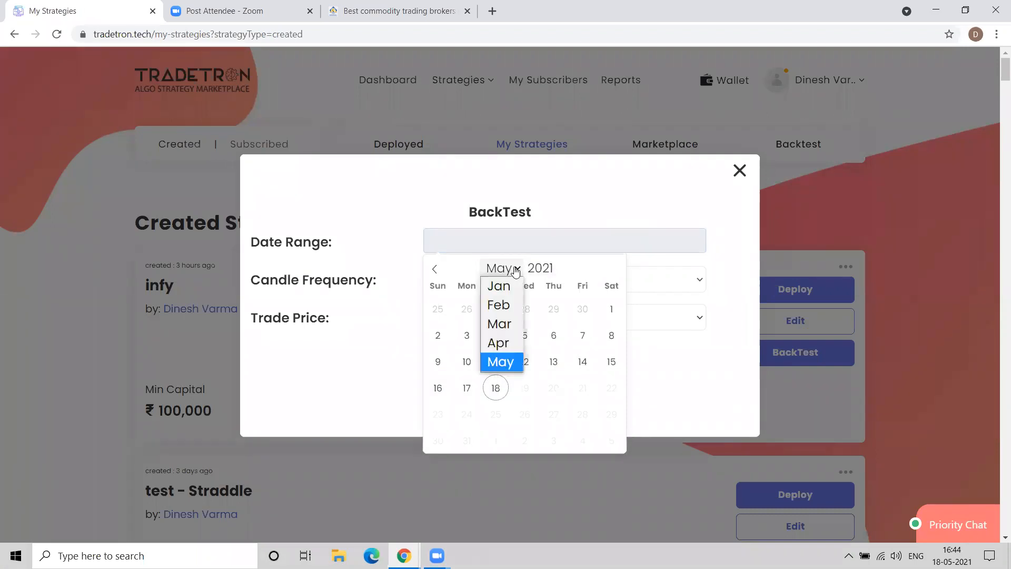
{"action": "left_click", "coordinate": [566, 274]}
{"action": "left_click", "coordinate": [513, 269]}
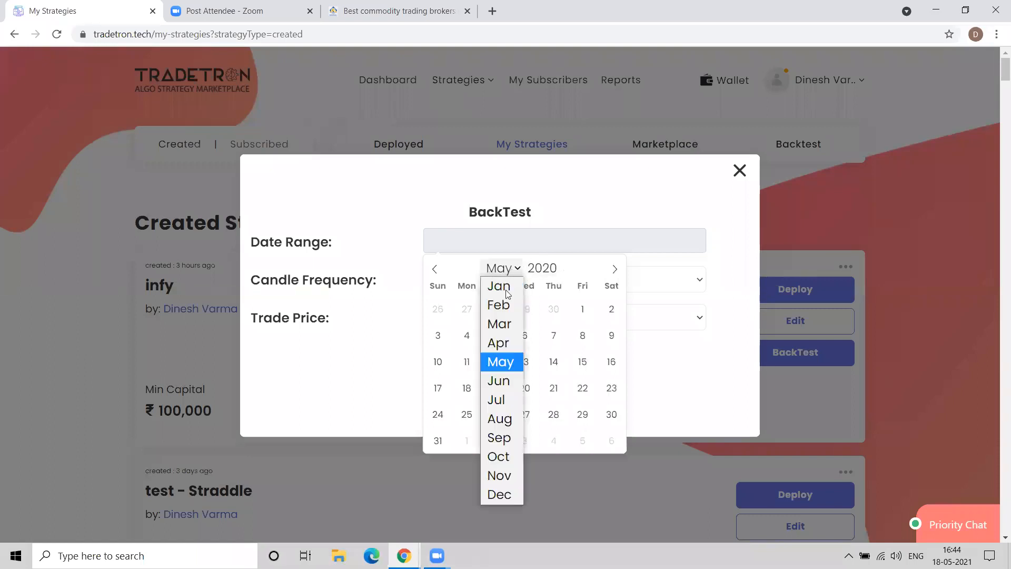
{"action": "left_click", "coordinate": [497, 468]}
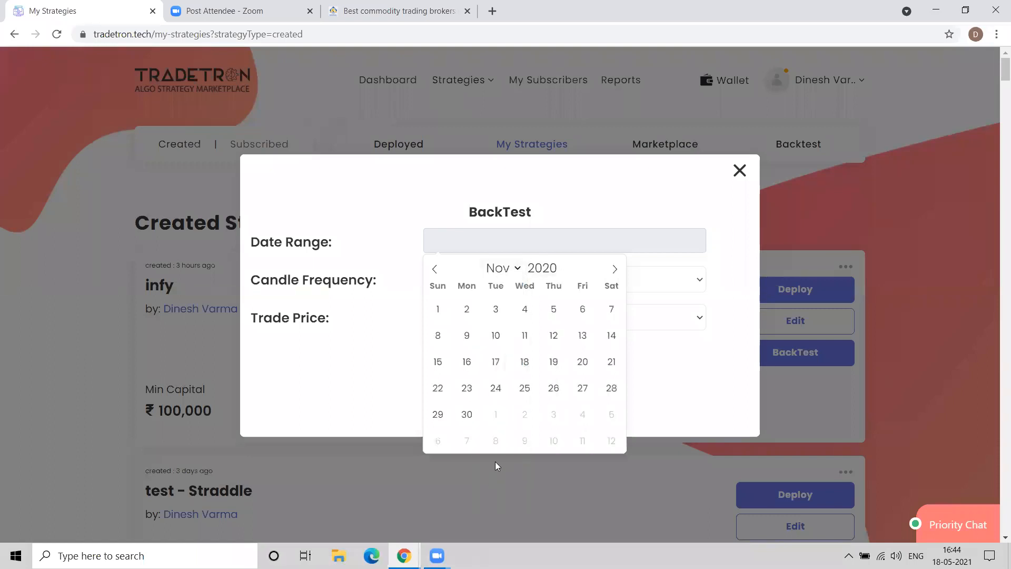
{"action": "left_click", "coordinate": [553, 361]}
{"action": "left_click", "coordinate": [599, 241]}
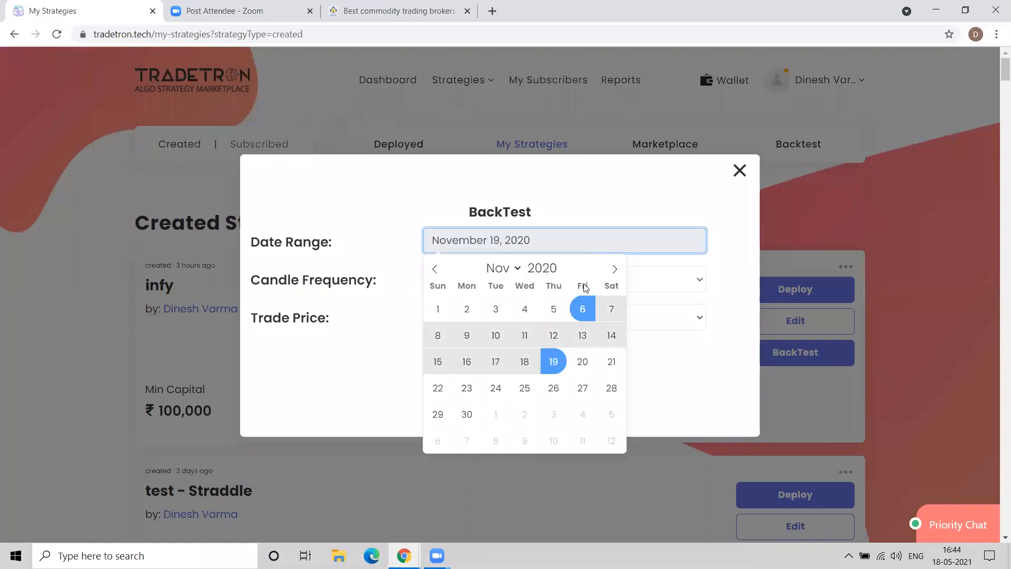
{"action": "left_click", "coordinate": [564, 265]}
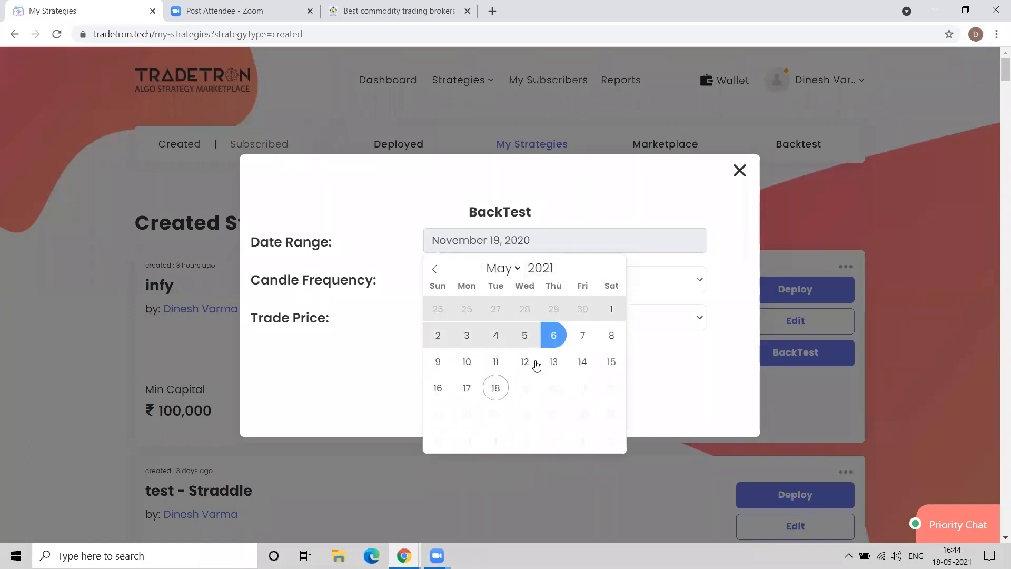
{"action": "left_click", "coordinate": [495, 388]}
Step: Check the candle frequency choices, set the trade price to Close, and dismiss the backtest settings without running the test
{"action": "left_click", "coordinate": [506, 281]}
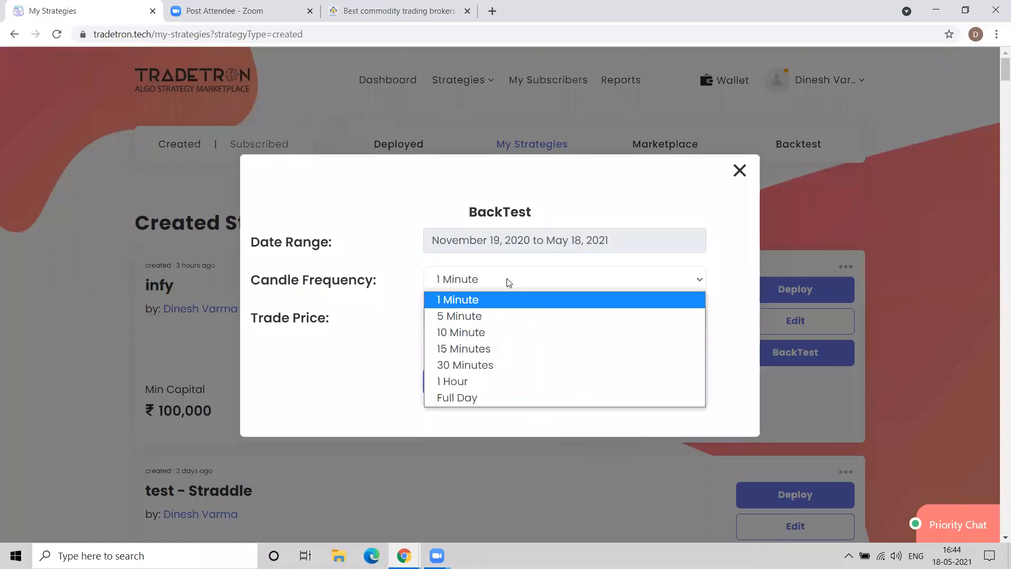
{"action": "left_click", "coordinate": [383, 315]}
{"action": "left_click", "coordinate": [453, 318]}
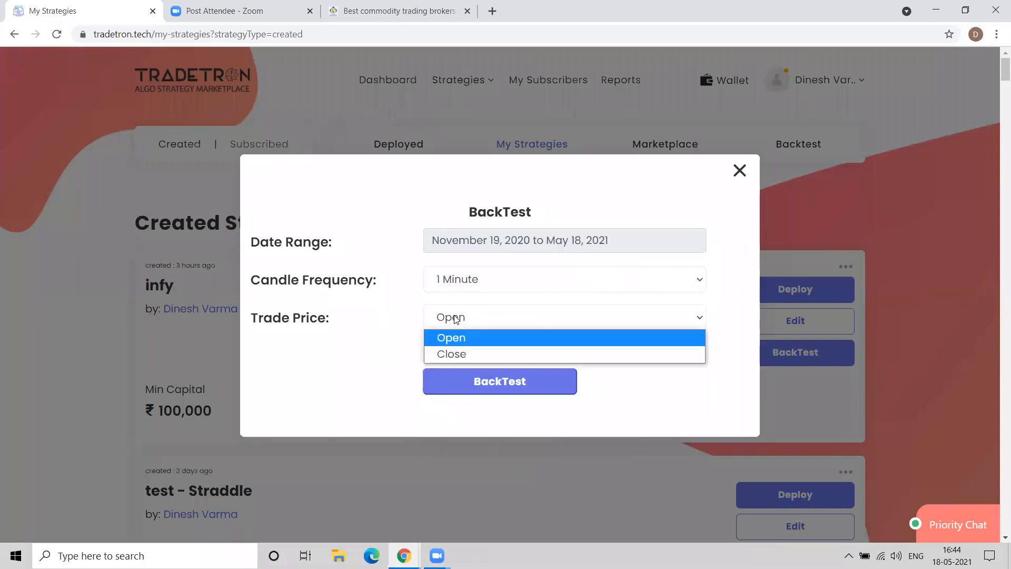
{"action": "left_click", "coordinate": [473, 354]}
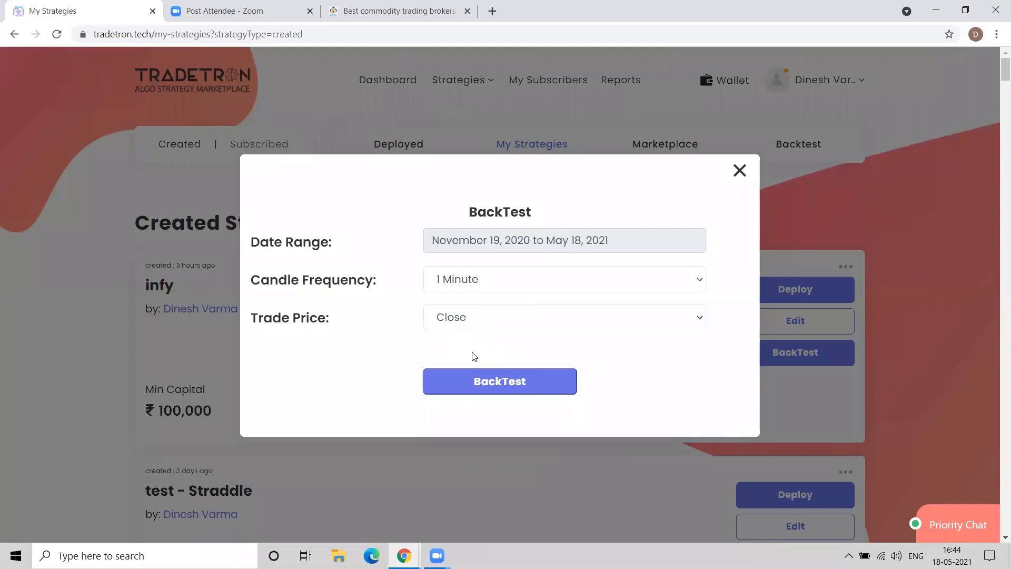
{"action": "left_click", "coordinate": [738, 170]}
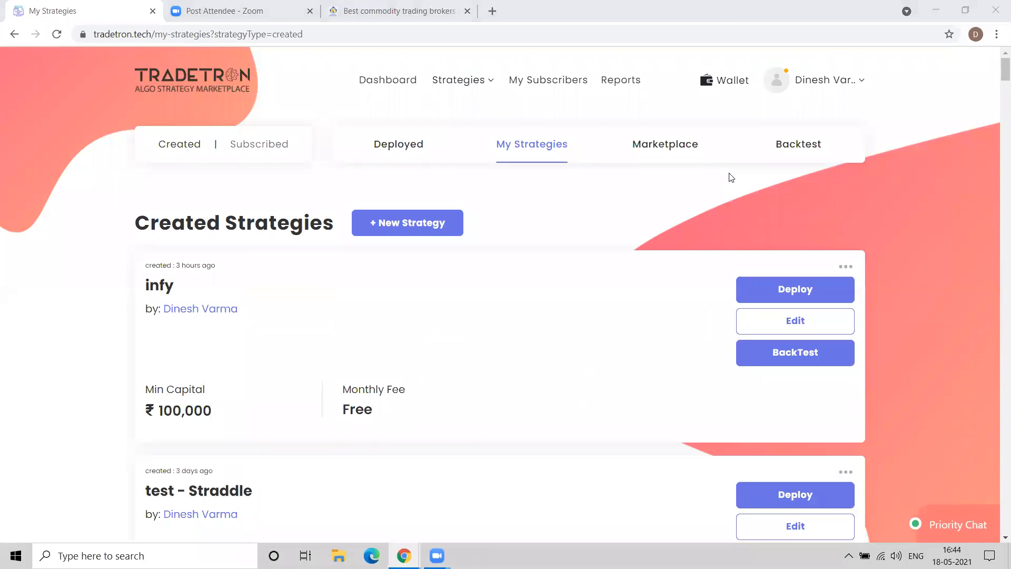
Step: Open the list of backtests, show counter 80 of Vwap_test, and view the positions of its NIFTY 18FEB2021 PE 15300 option
{"action": "left_click", "coordinate": [792, 153]}
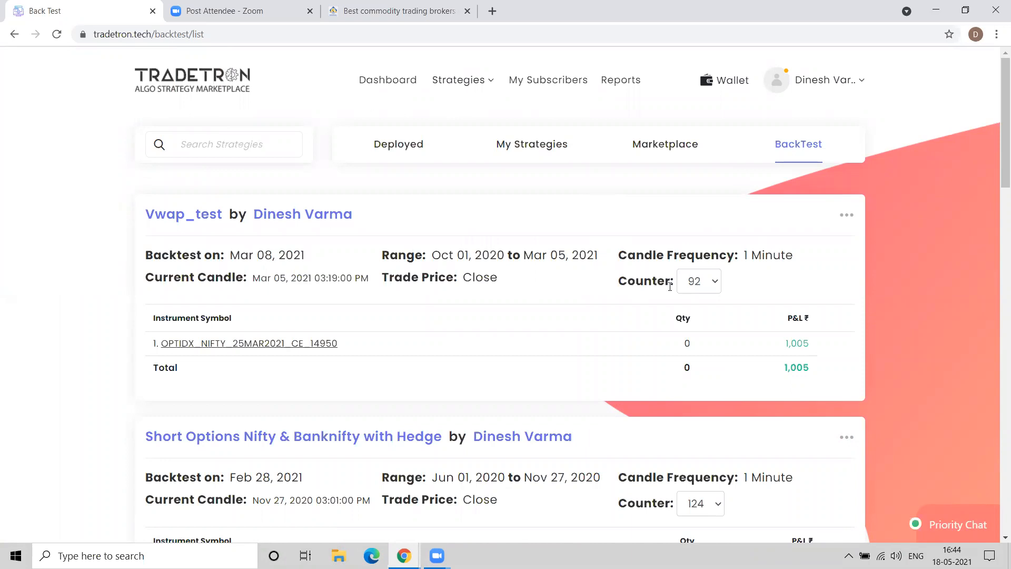
{"action": "left_click", "coordinate": [684, 284]}
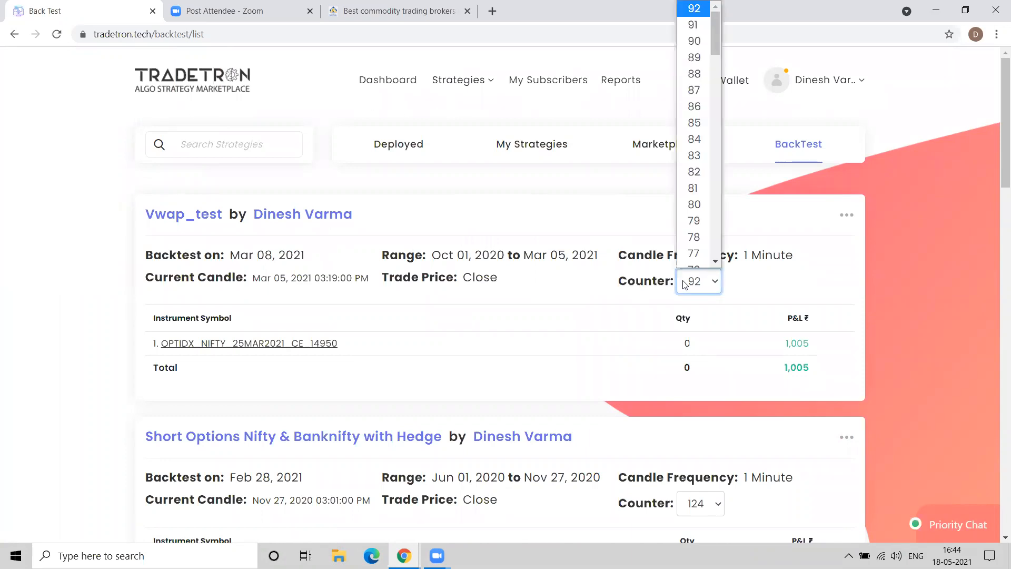
{"action": "left_click", "coordinate": [694, 194]}
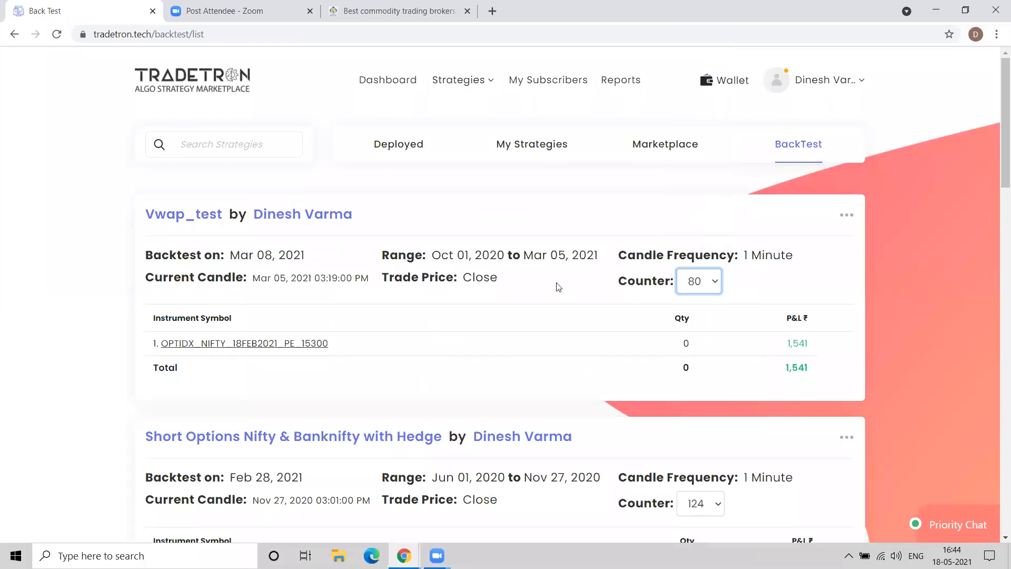
{"action": "left_click", "coordinate": [225, 345]}
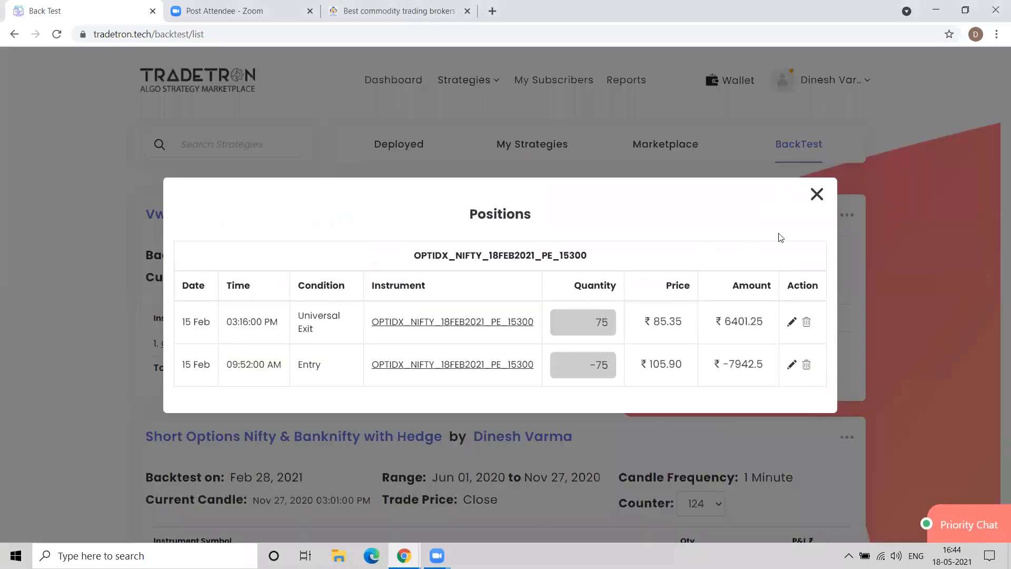
{"action": "left_click", "coordinate": [817, 194]}
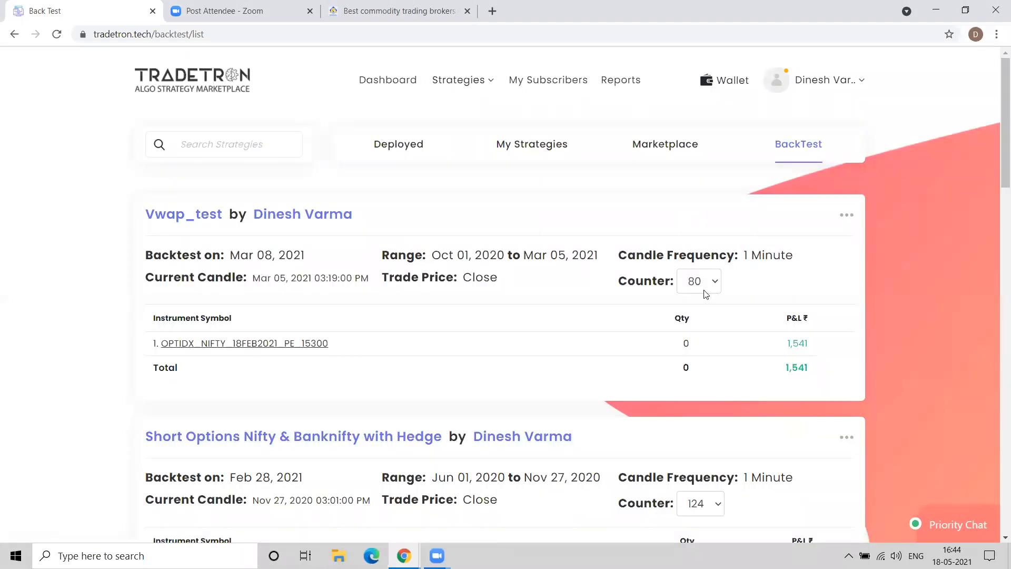
Step: Show counter 78 of the Vwap_test backtest and bring up its list of further actions
{"action": "left_click", "coordinate": [701, 287]}
{"action": "left_click", "coordinate": [701, 238]}
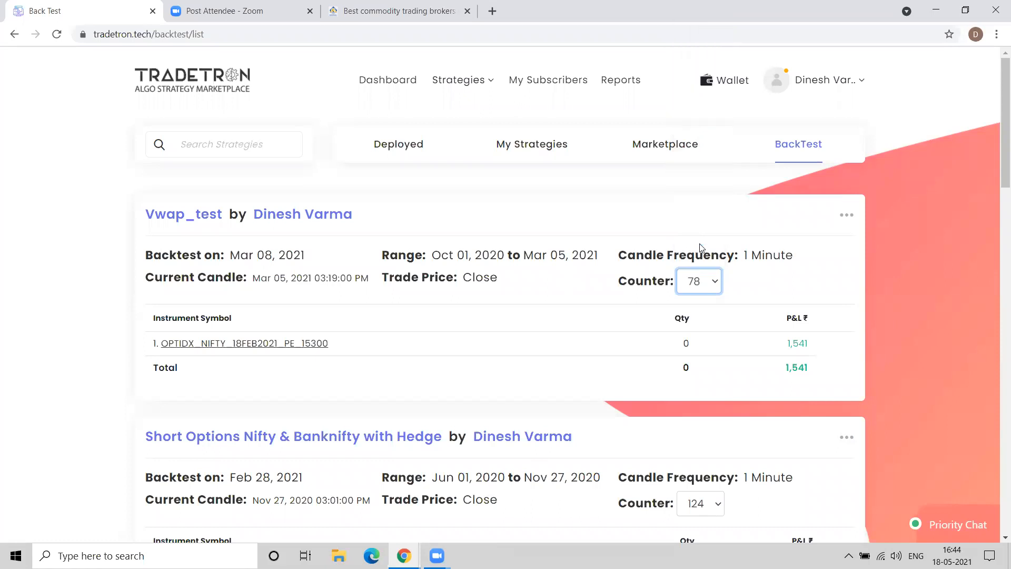
{"action": "left_click", "coordinate": [847, 215]}
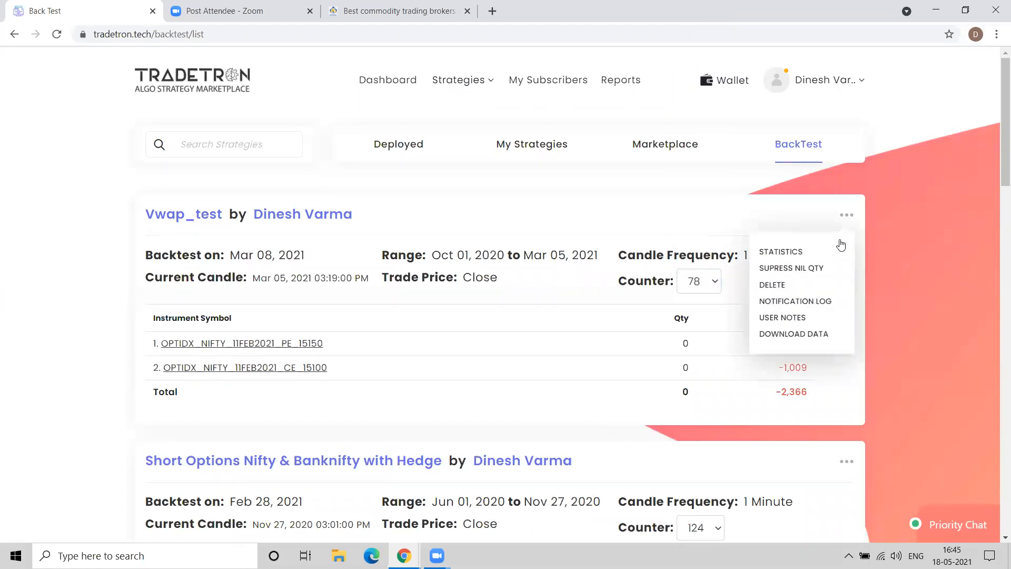
Step: Show the combined result for all counters of the Vwap_test backtest and highlight its date range
{"action": "left_click", "coordinate": [716, 282]}
{"action": "scroll", "coordinate": [716, 245], "scroll_direction": "down", "scroll_amount": 5}
{"action": "scroll", "coordinate": [716, 245], "scroll_direction": "down", "scroll_amount": 20}
{"action": "left_click", "coordinate": [698, 259]}
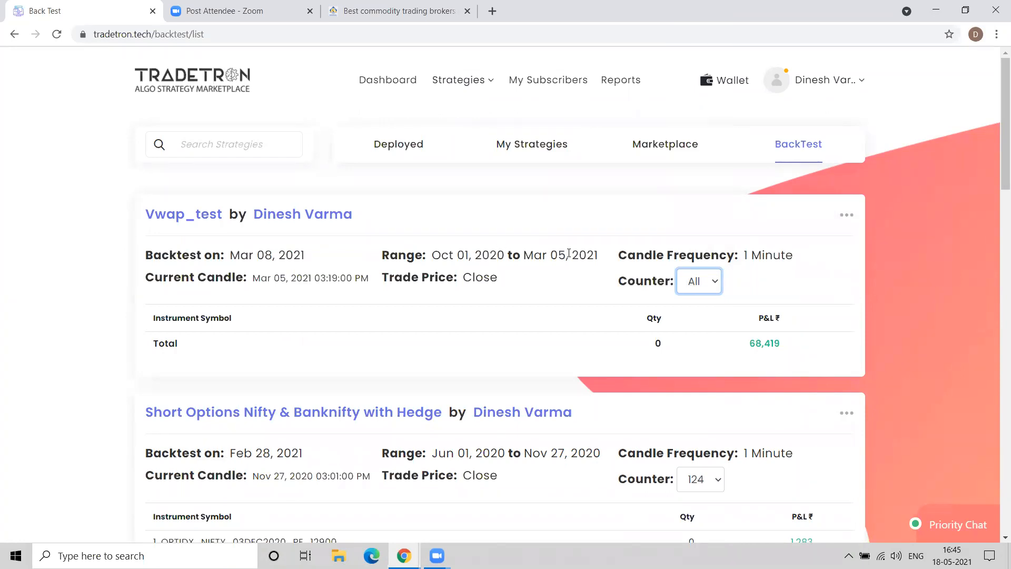
{"action": "left_click_drag", "start_coordinate": [435, 256], "coordinate": [591, 263]}
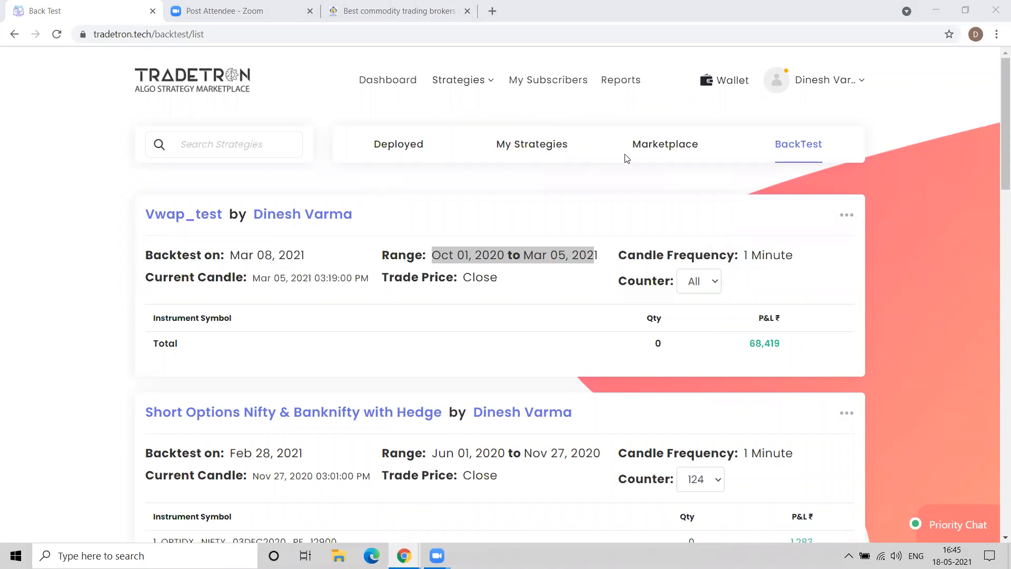
Step: Open the strategy marketplace and browse the listed strategies down to the page footer
{"action": "left_click", "coordinate": [668, 150]}
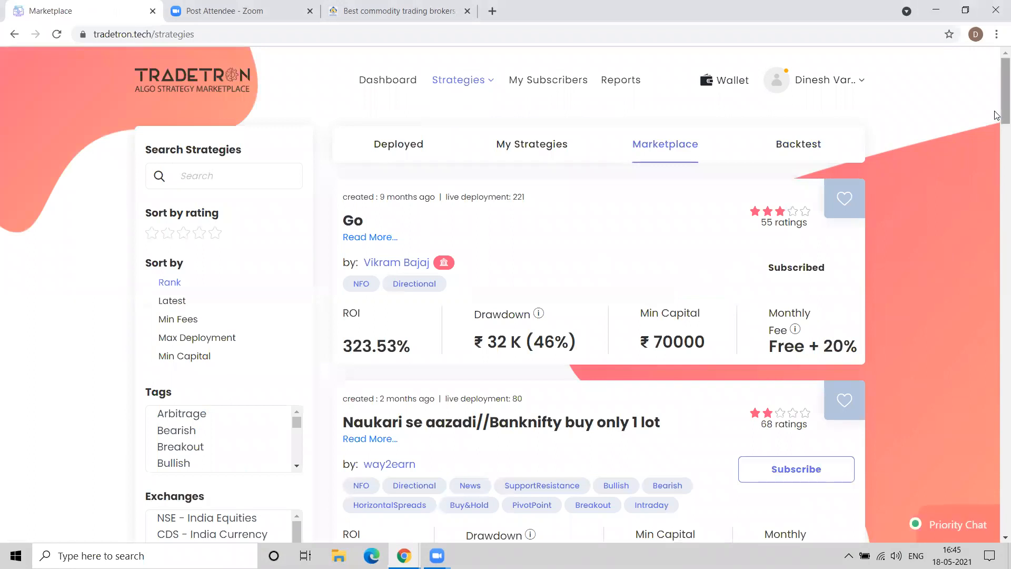
{"action": "scroll", "coordinate": [996, 157], "scroll_direction": "down", "scroll_amount": 2}
{"action": "scroll", "coordinate": [996, 158], "scroll_direction": "down", "scroll_amount": 15}
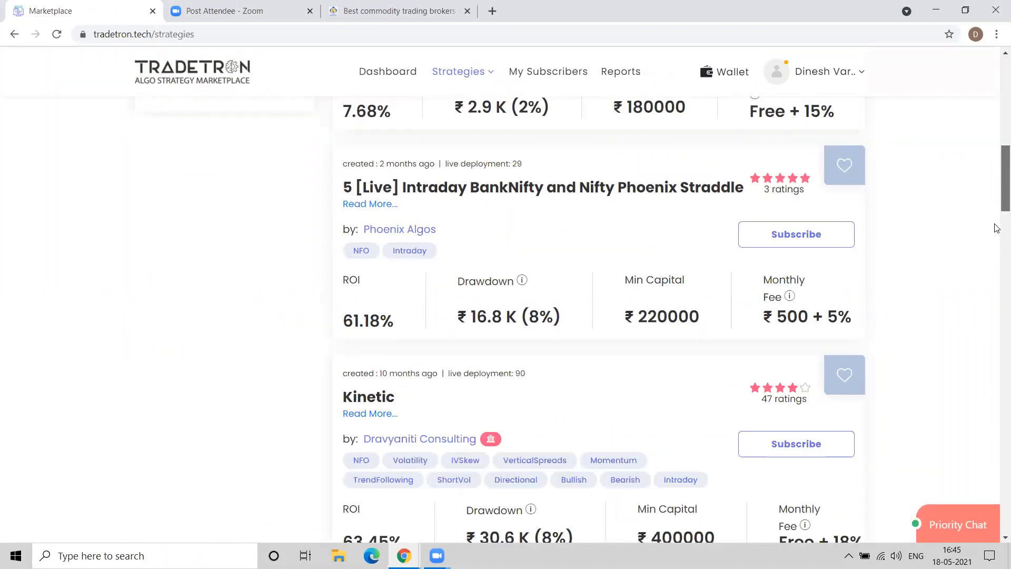
{"action": "scroll", "coordinate": [996, 381], "scroll_direction": "down", "scroll_amount": 10}
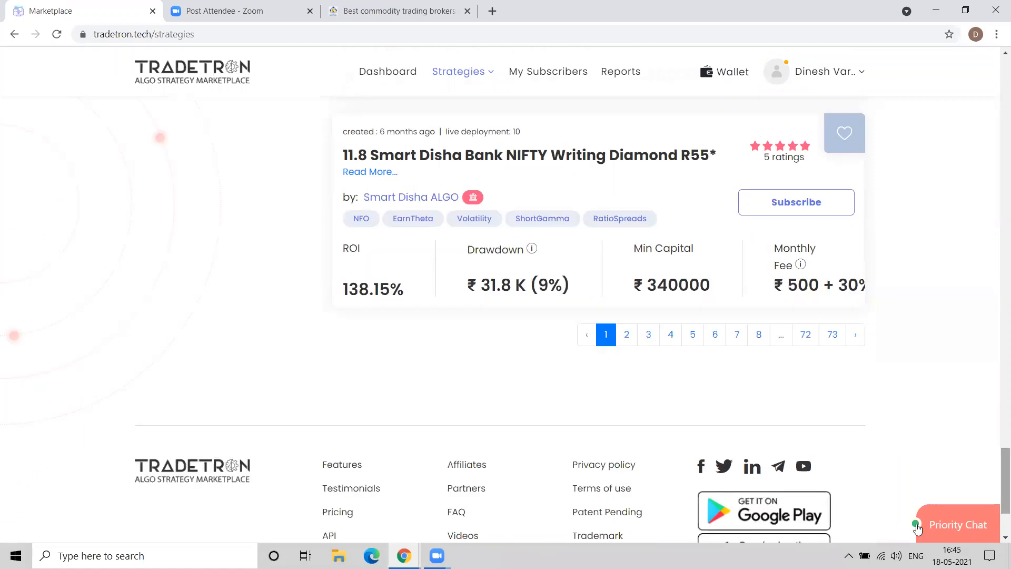
{"action": "scroll", "coordinate": [406, 424], "scroll_direction": "down", "scroll_amount": 3}
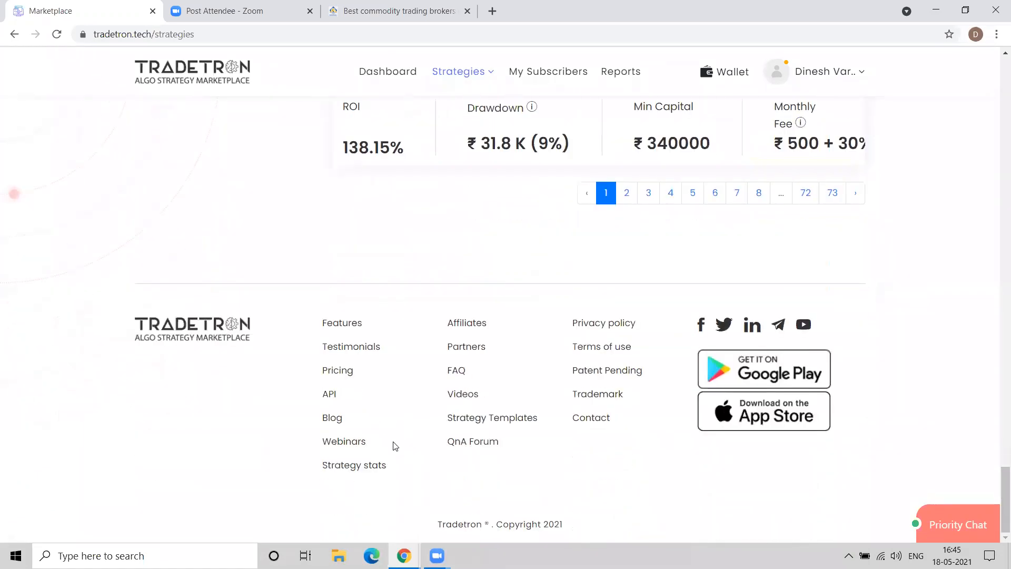
Step: Open the strategy stats page and review the April 2021 returns table
{"action": "left_click", "coordinate": [357, 465]}
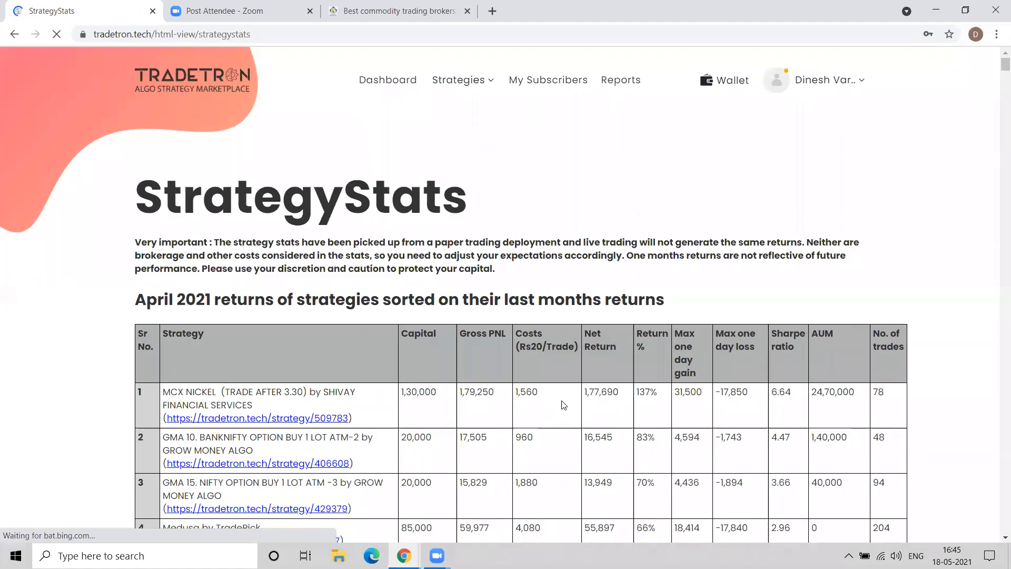
{"action": "scroll", "coordinate": [563, 405], "scroll_direction": "down", "scroll_amount": 20}
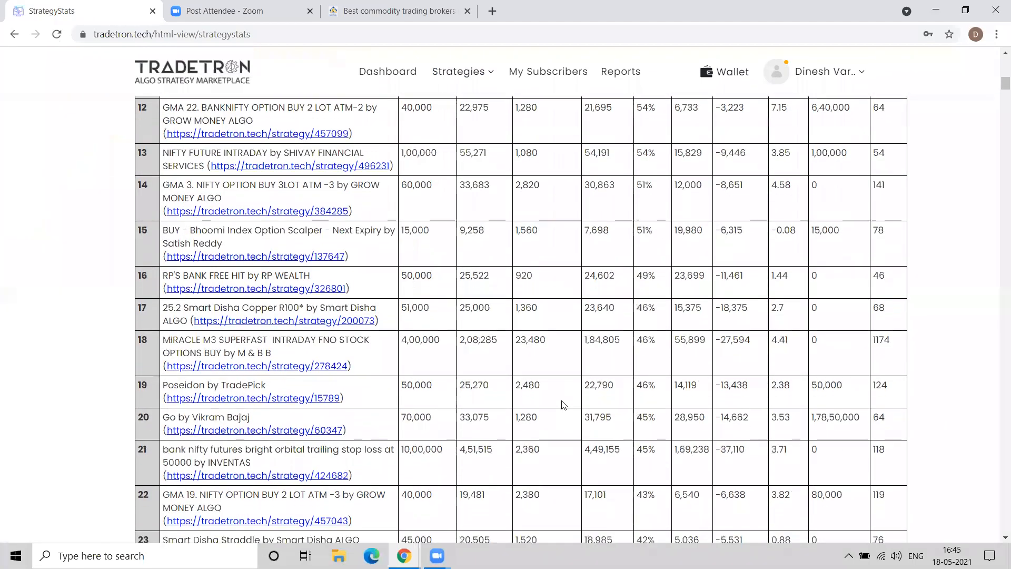
{"action": "scroll", "coordinate": [563, 404], "scroll_direction": "down", "scroll_amount": 6}
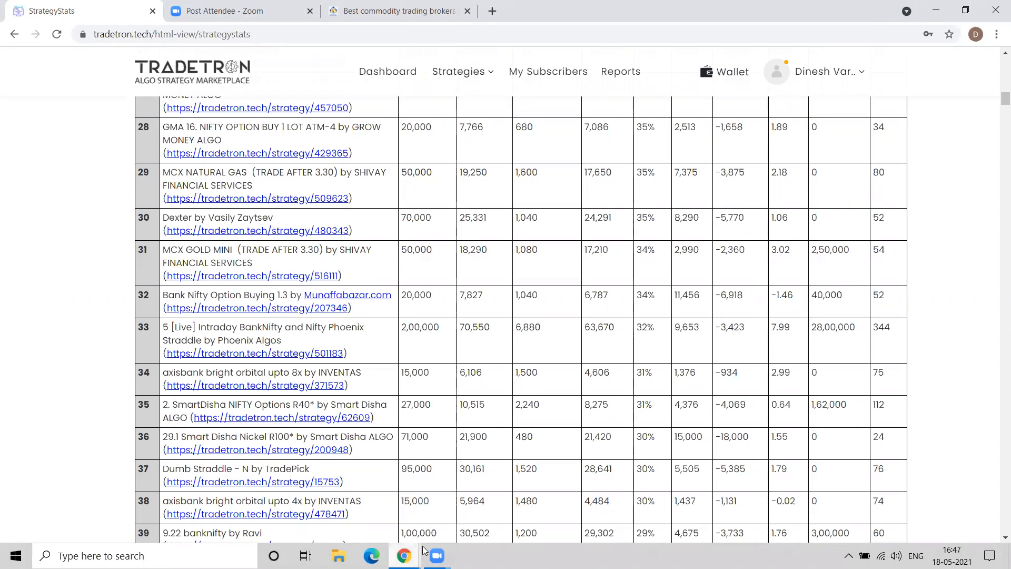
Step: Switch to the GIGA browser window and enter the address questionnaire.tradetron.tech in a new tab
{"action": "mouse_move", "coordinate": [403, 555]}
{"action": "left_click", "coordinate": [493, 508]}
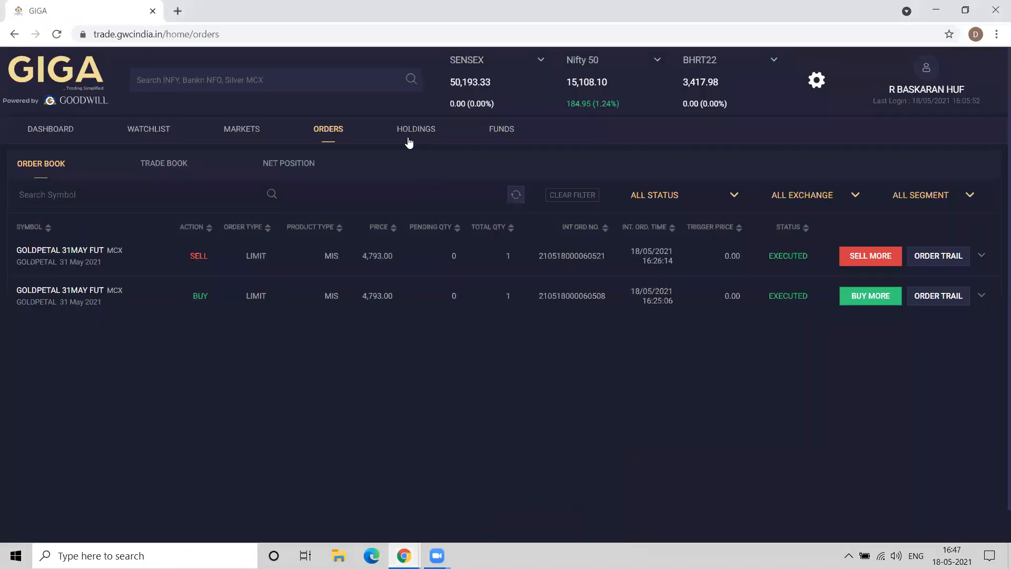
{"action": "left_click", "coordinate": [179, 11]}
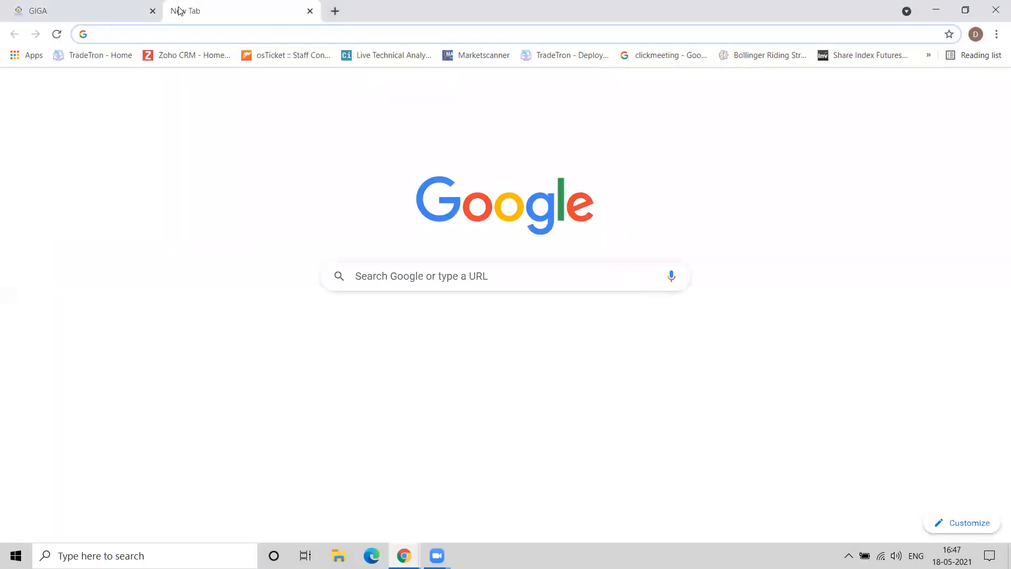
{"action": "left_click", "coordinate": [295, 32]}
{"action": "type", "text": "questio"}
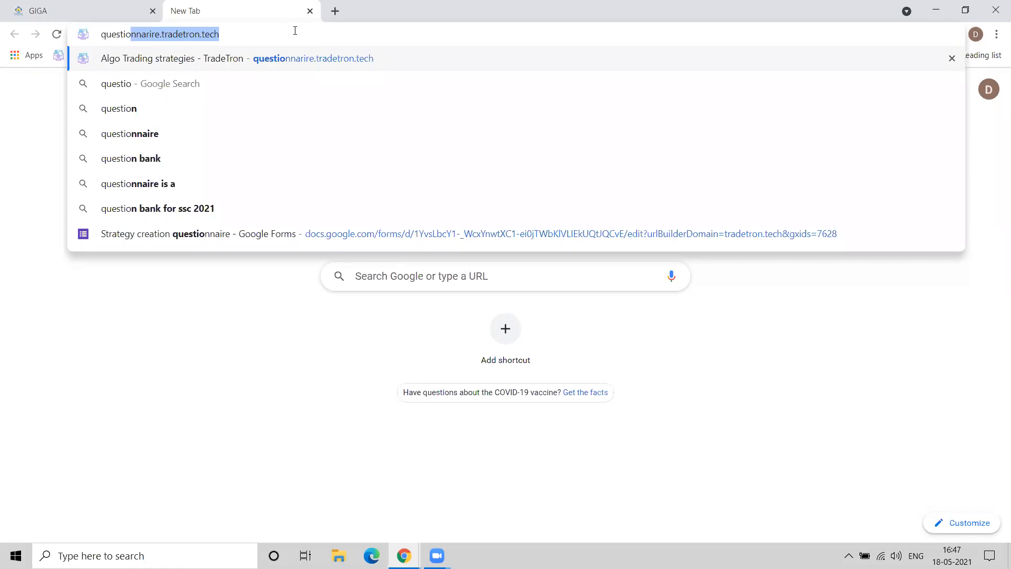
{"action": "type", "text": "nn"}
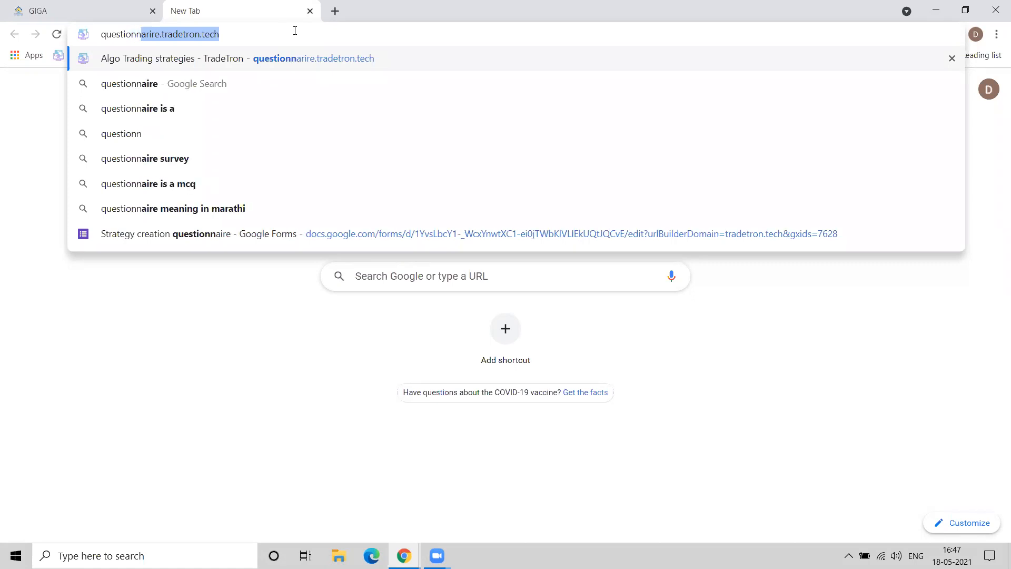
{"action": "type", "text": "aire"}
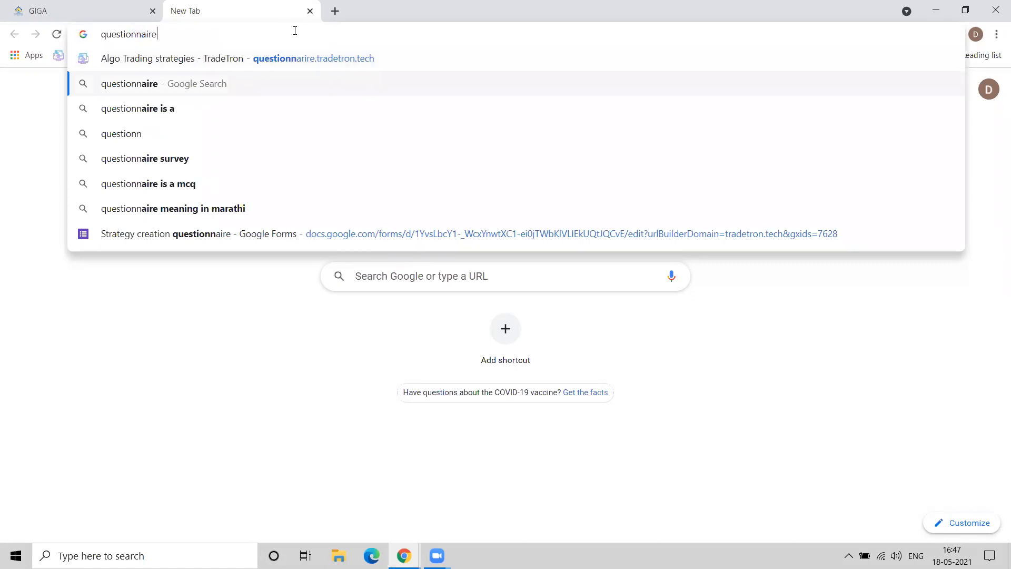
{"action": "type", "text": ".tr"}
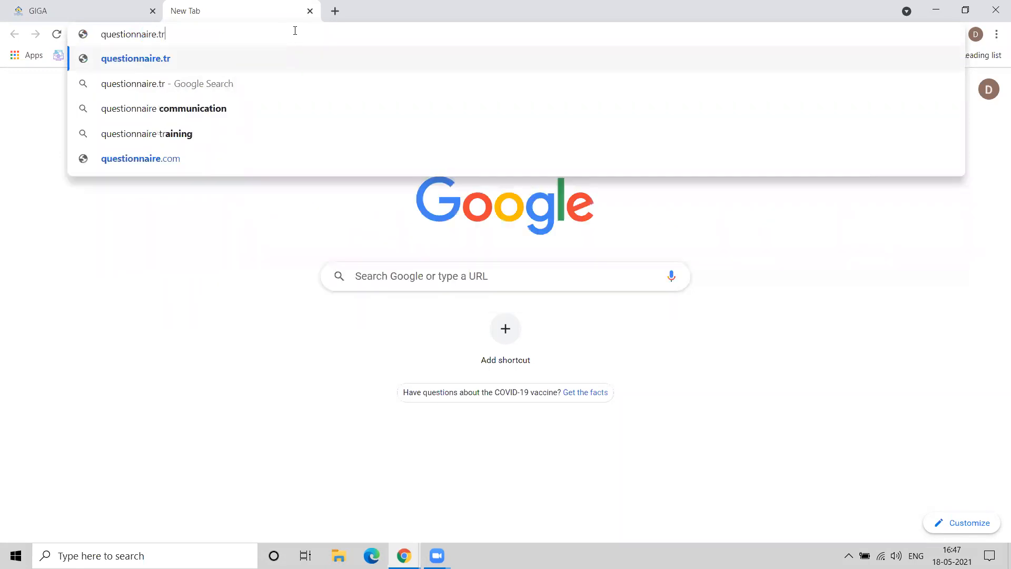
{"action": "type", "text": "ad"}
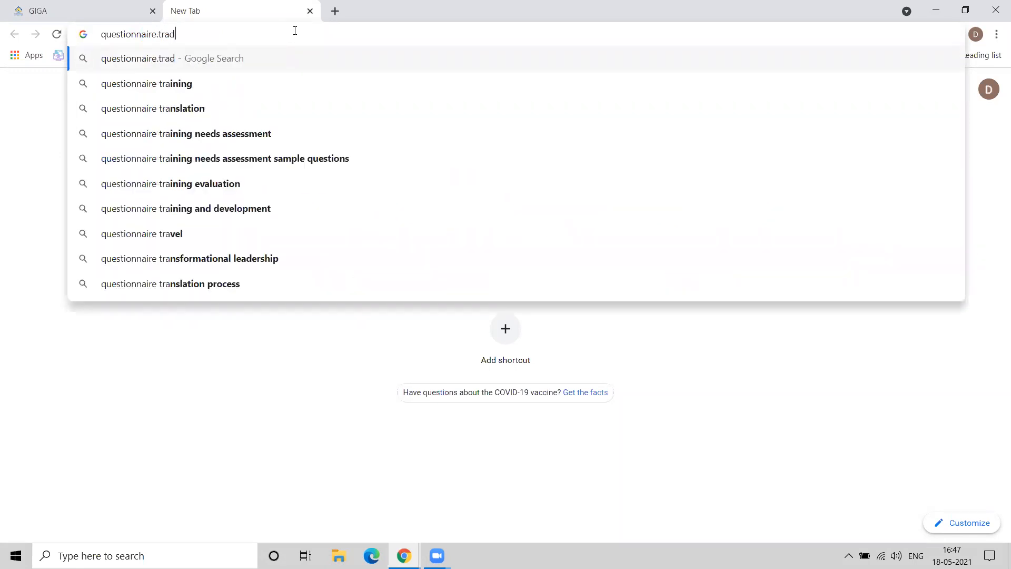
{"action": "type", "text": "etron."}
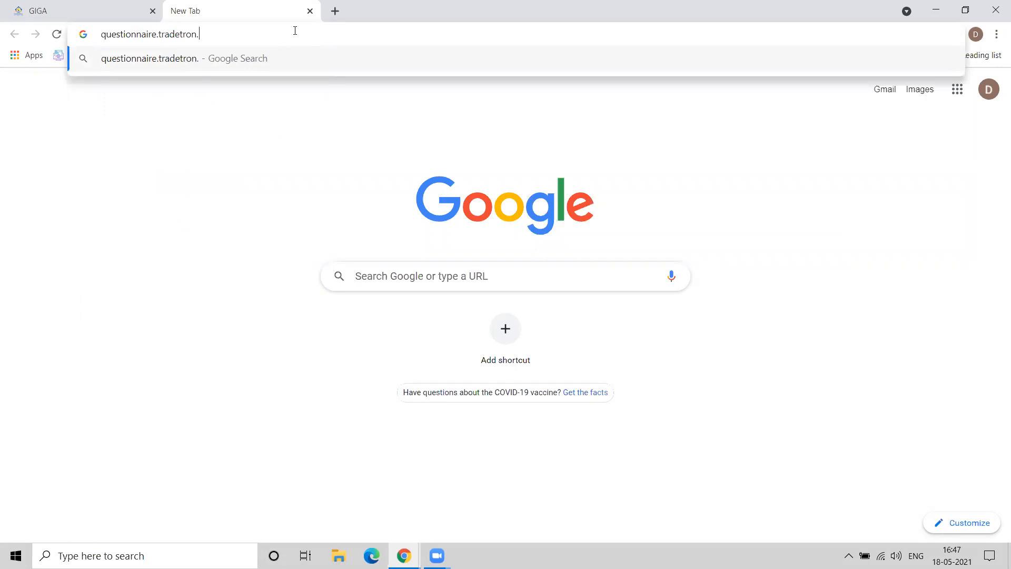
{"action": "type", "text": "tech"}
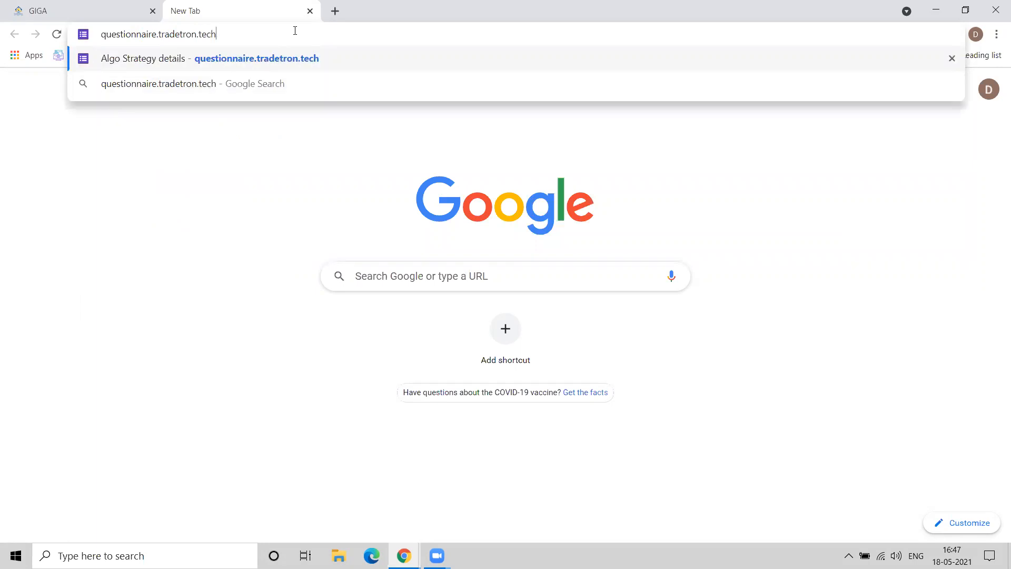
{"action": "key", "text": "ctrl+a"}
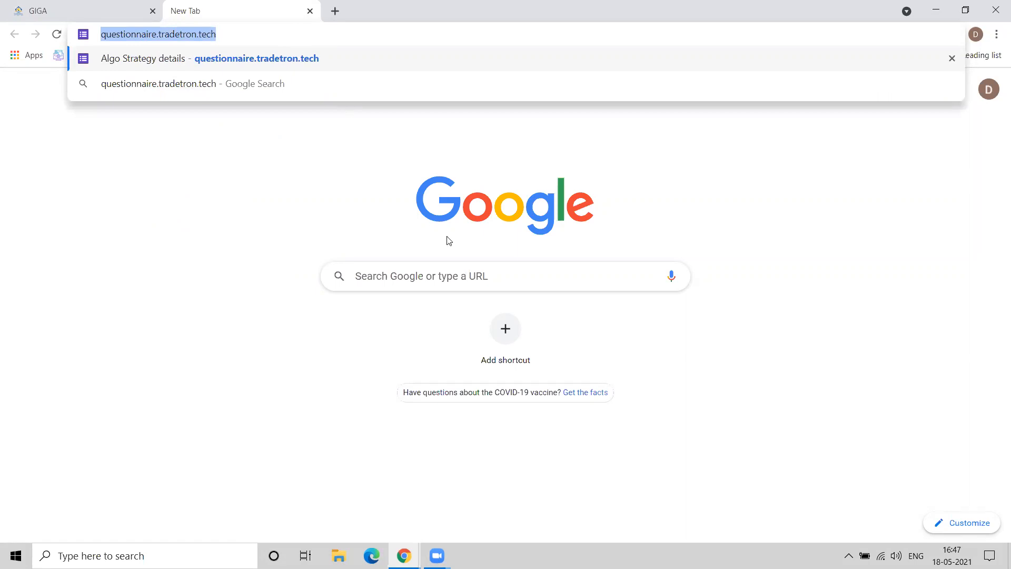
{"action": "key", "text": "Return"}
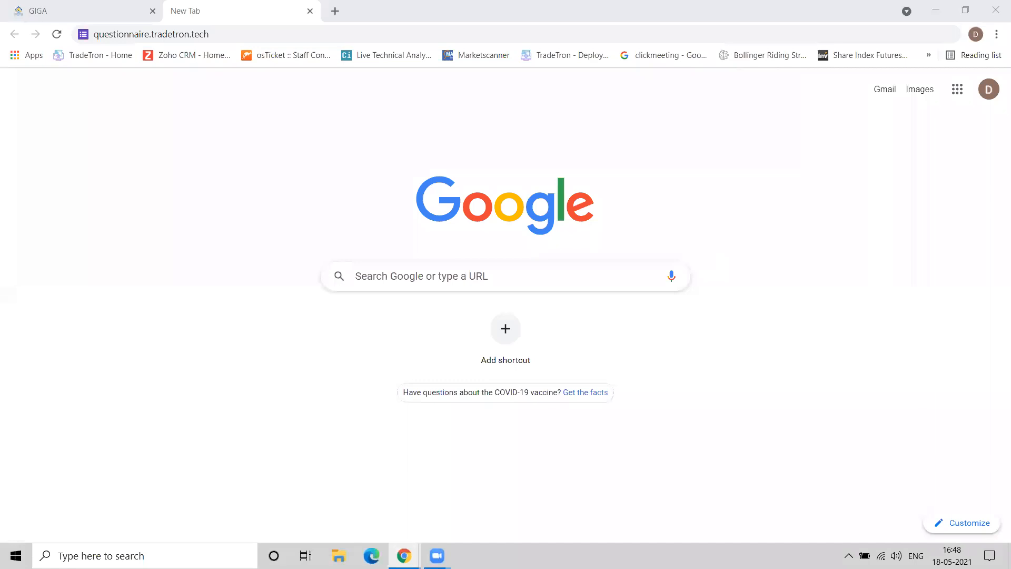
Step: Return to the strategy stats window and open the Tradetron blog from the page footer
{"action": "mouse_move", "coordinate": [404, 555]}
{"action": "left_click", "coordinate": [296, 510]}
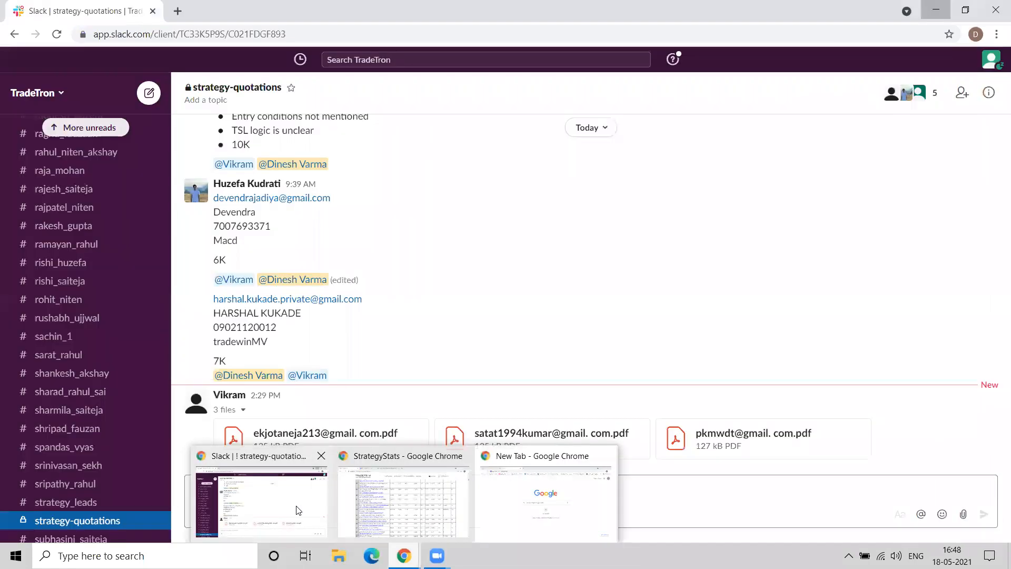
{"action": "left_click", "coordinate": [396, 510]}
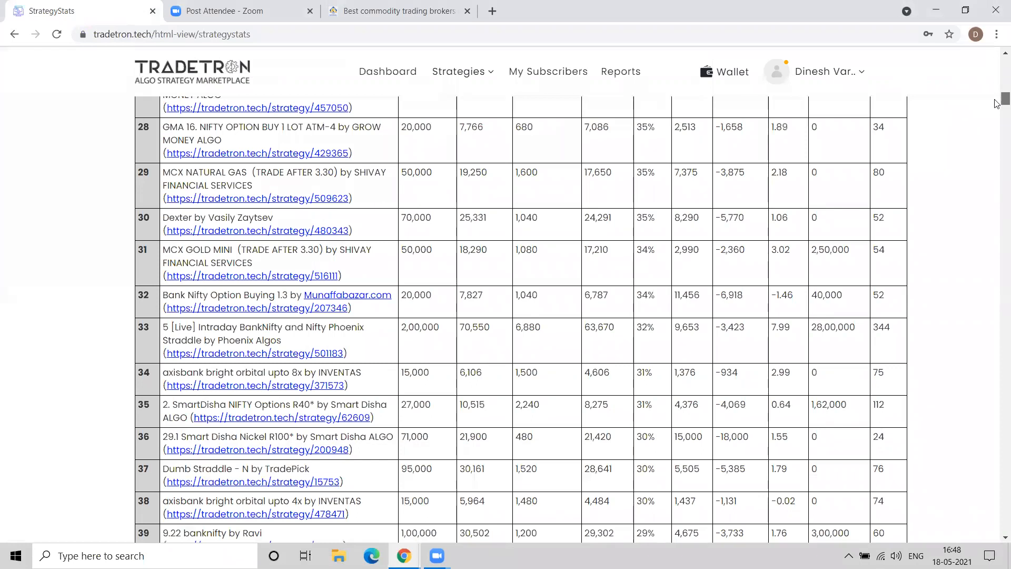
{"action": "left_click_drag", "start_coordinate": [997, 326], "coordinate": [996, 523]}
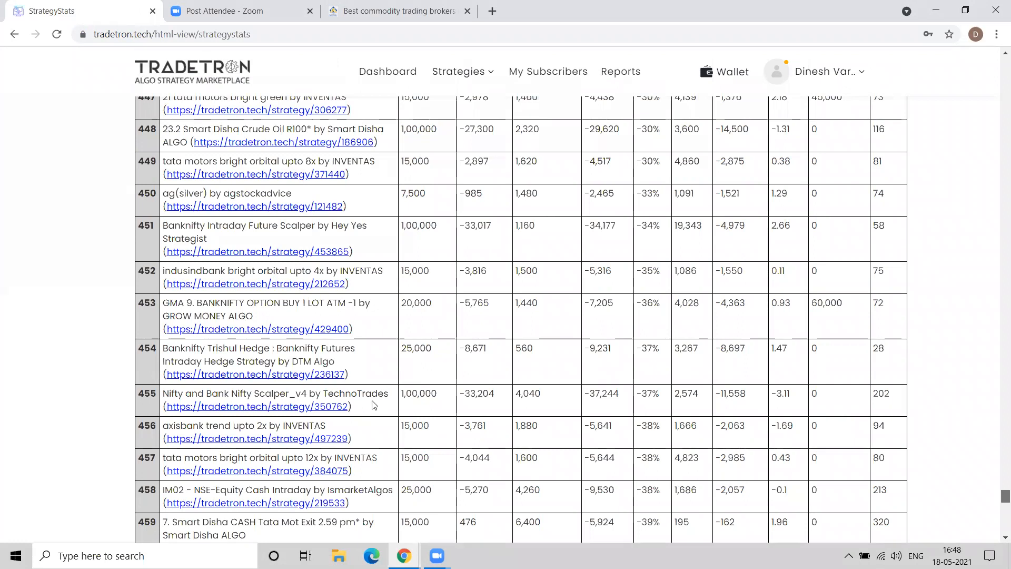
{"action": "scroll", "coordinate": [338, 420], "scroll_direction": "down", "scroll_amount": 15}
{"action": "scroll", "coordinate": [339, 421], "scroll_direction": "down", "scroll_amount": 5}
{"action": "left_click", "coordinate": [333, 418]}
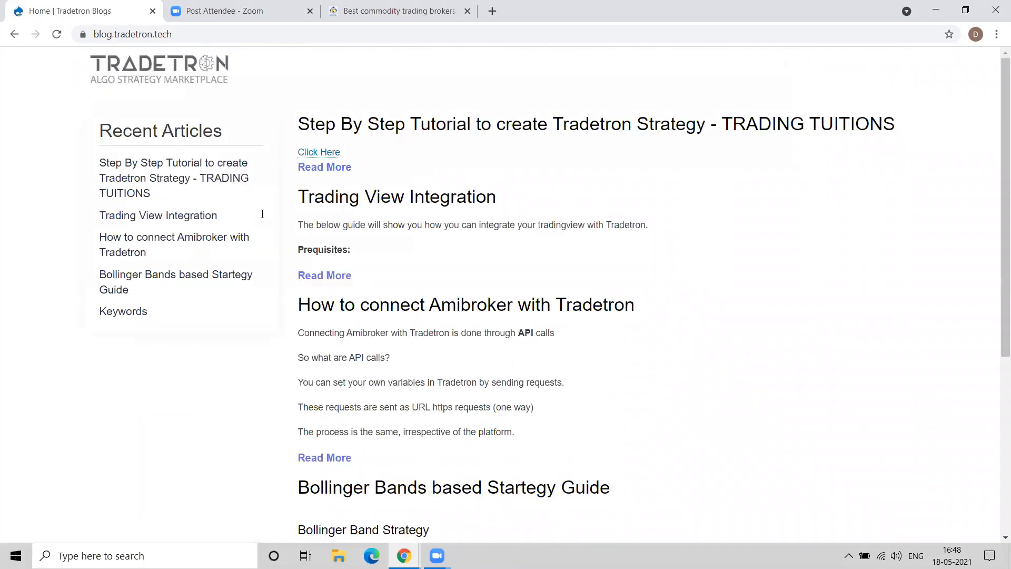
Step: Open the Trading View Integration article and read down to the example of creating an alert on CRUDEOILQ2020
{"action": "left_click", "coordinate": [146, 216]}
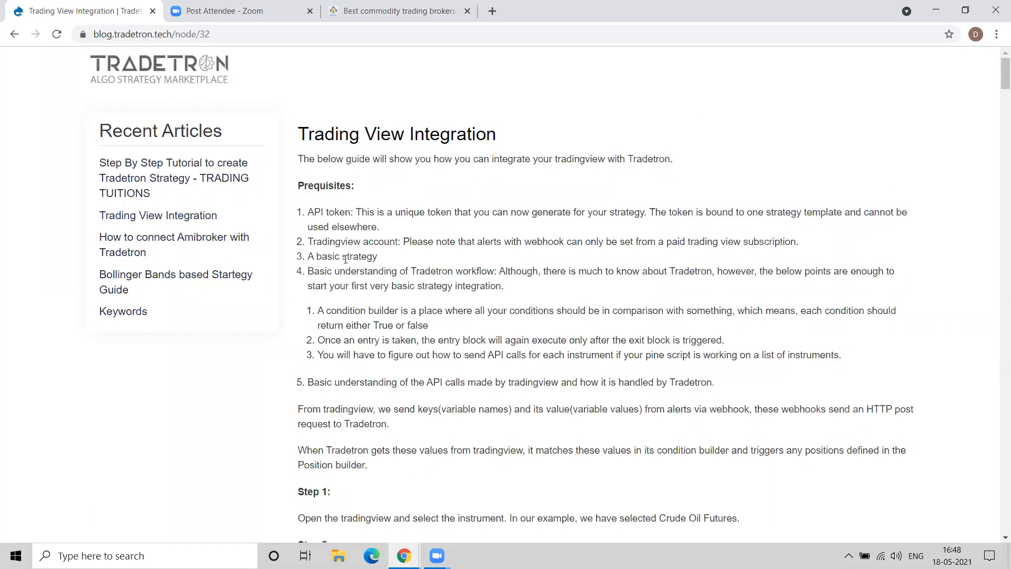
{"action": "scroll", "coordinate": [346, 259], "scroll_direction": "down", "scroll_amount": 1}
{"action": "scroll", "coordinate": [346, 263], "scroll_direction": "down", "scroll_amount": 10}
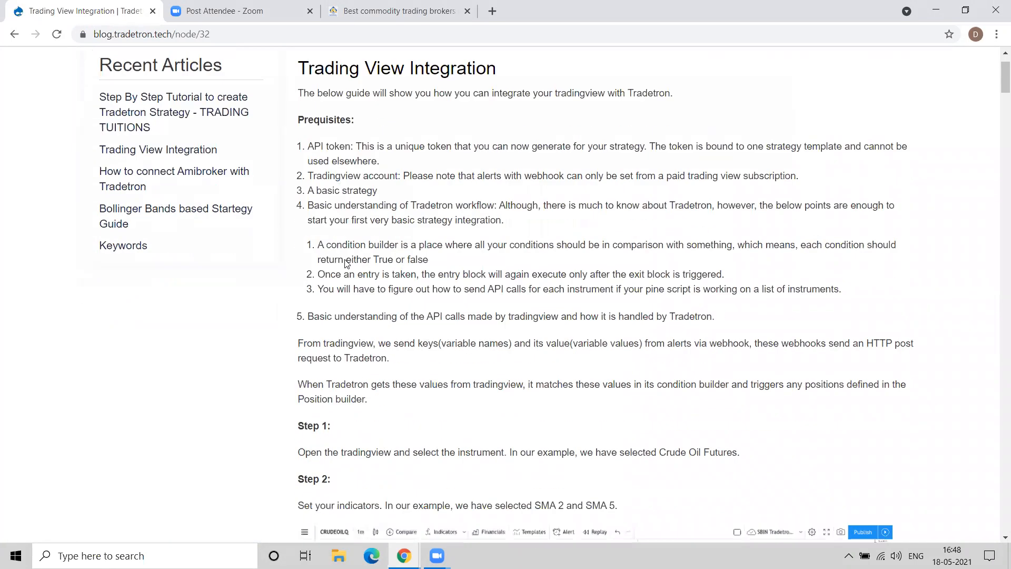
{"action": "scroll", "coordinate": [347, 263], "scroll_direction": "down", "scroll_amount": 8}
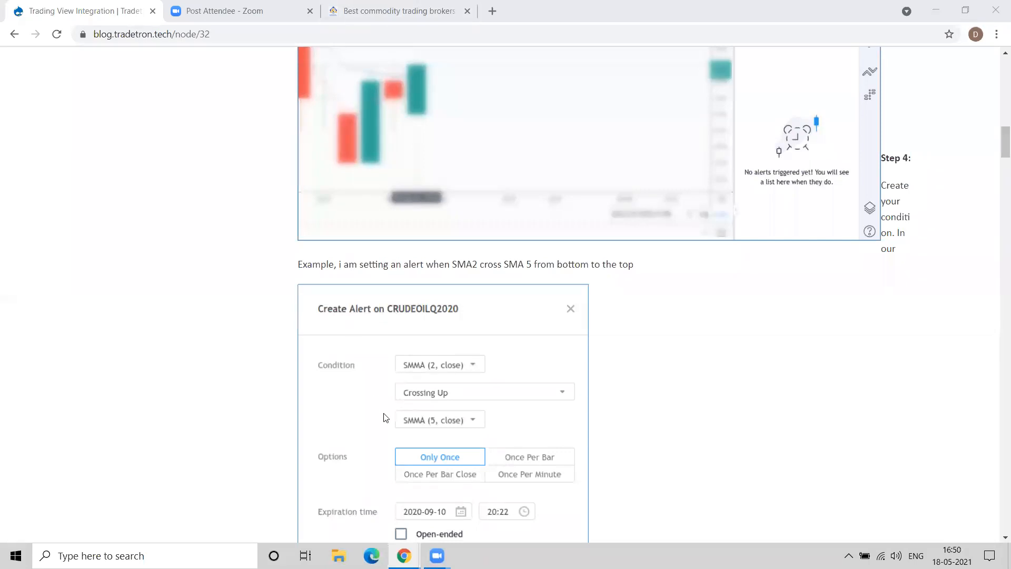
Step: Switch to the GIGA browser window and show the order book
{"action": "mouse_move", "coordinate": [404, 554]}
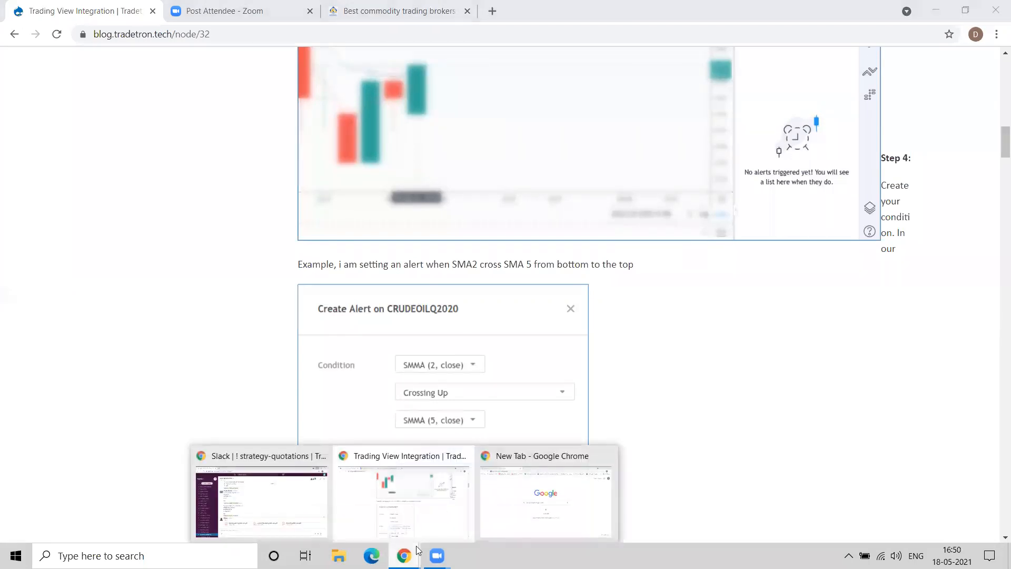
{"action": "left_click", "coordinate": [547, 521]}
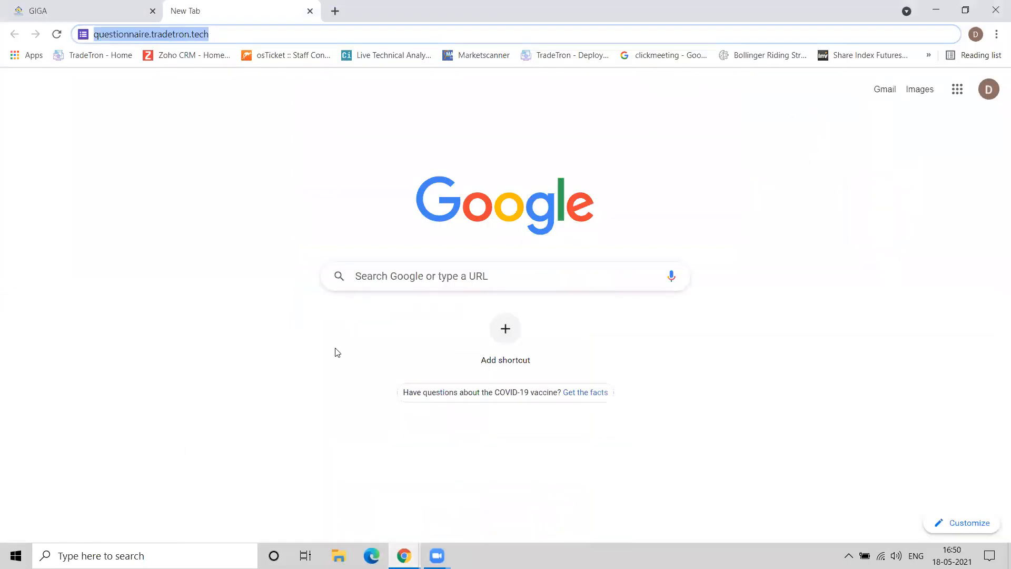
{"action": "left_click", "coordinate": [132, 9]}
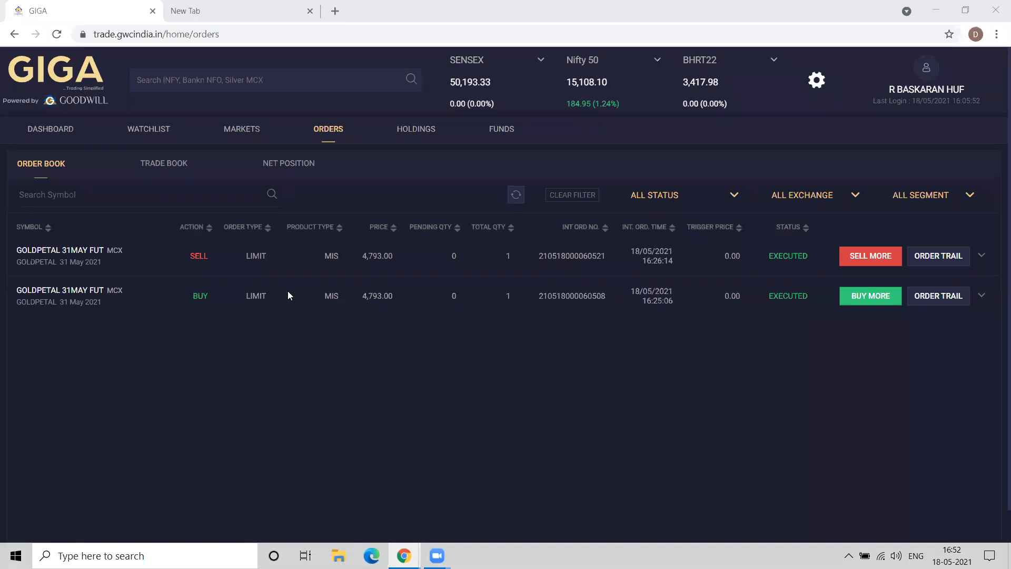
Step: Go back from the blog article to the strategy stats and open the NIFTY HEDGE strategy by GAMING ALGOS
{"action": "mouse_move", "coordinate": [404, 556]}
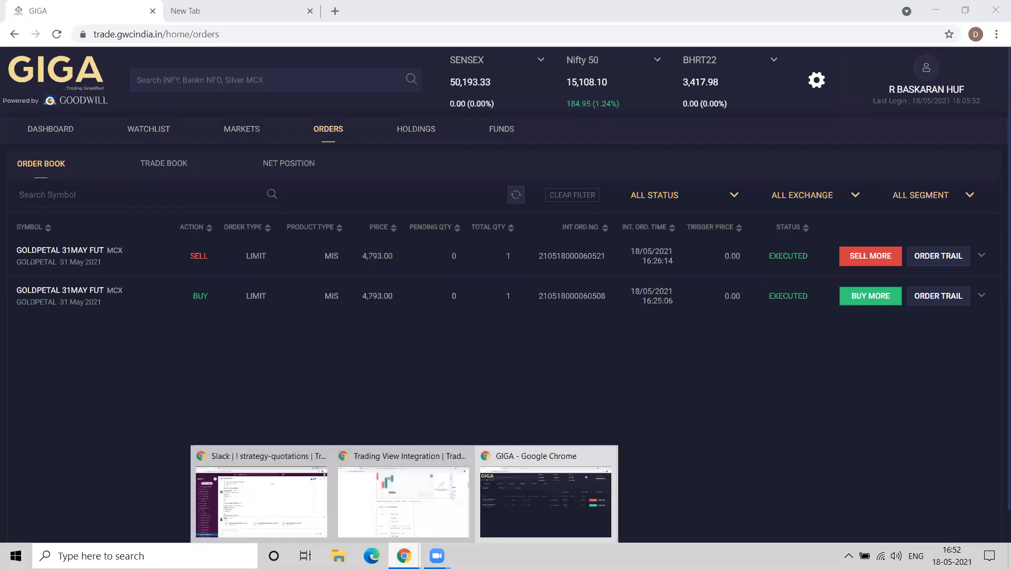
{"action": "left_click", "coordinate": [376, 513]}
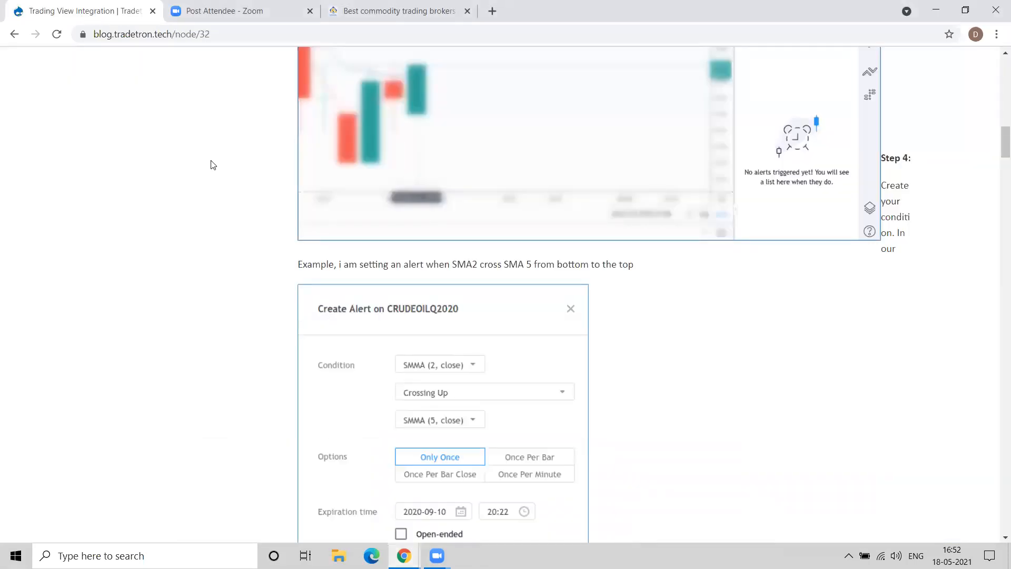
{"action": "left_click", "coordinate": [14, 34]}
{"action": "left_click", "coordinate": [14, 35]}
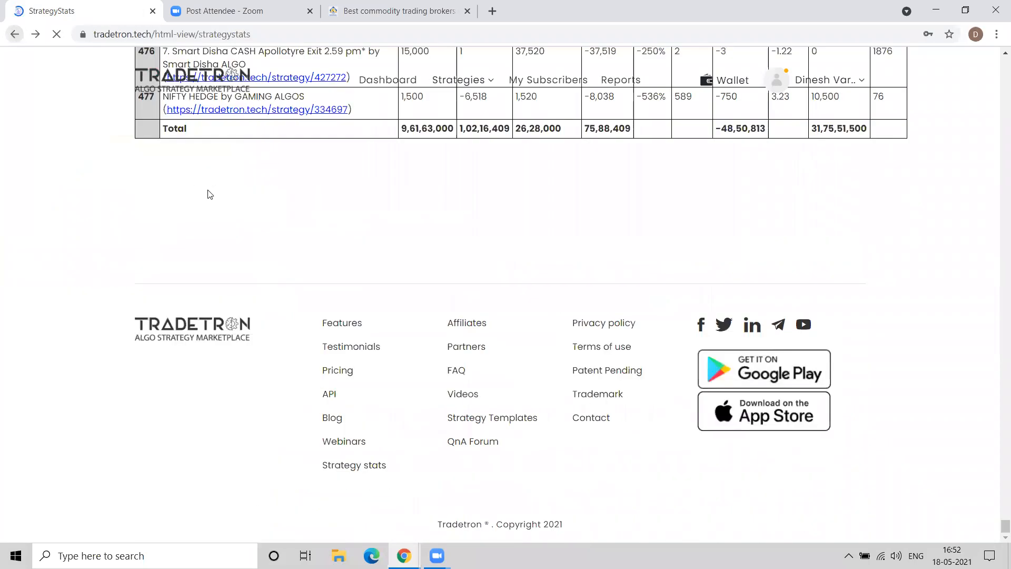
{"action": "left_click", "coordinate": [307, 112]}
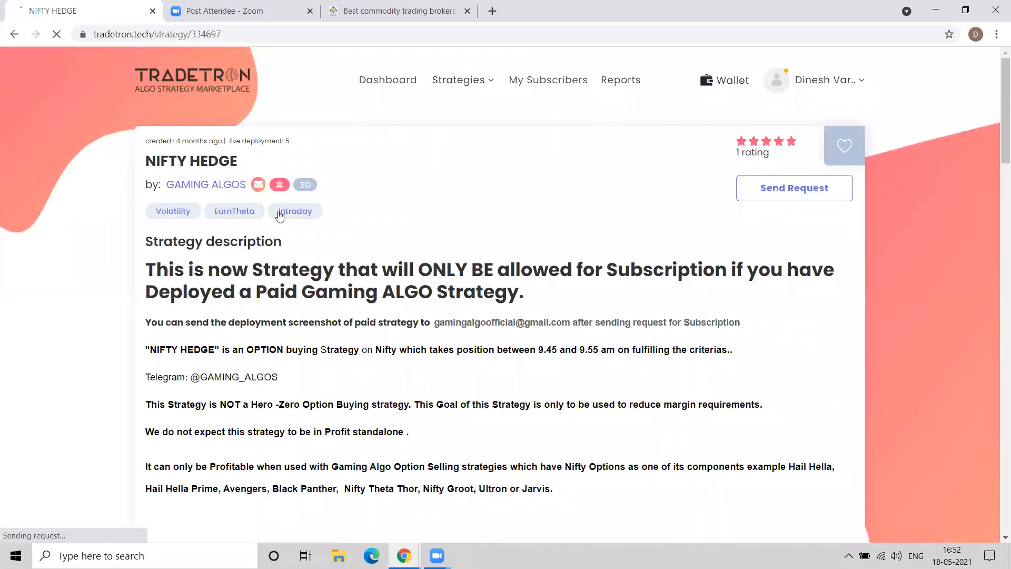
Step: Show the message form for contacting the strategy creator GAMING ALGOS, and close it without sending anything
{"action": "left_click", "coordinate": [256, 187]}
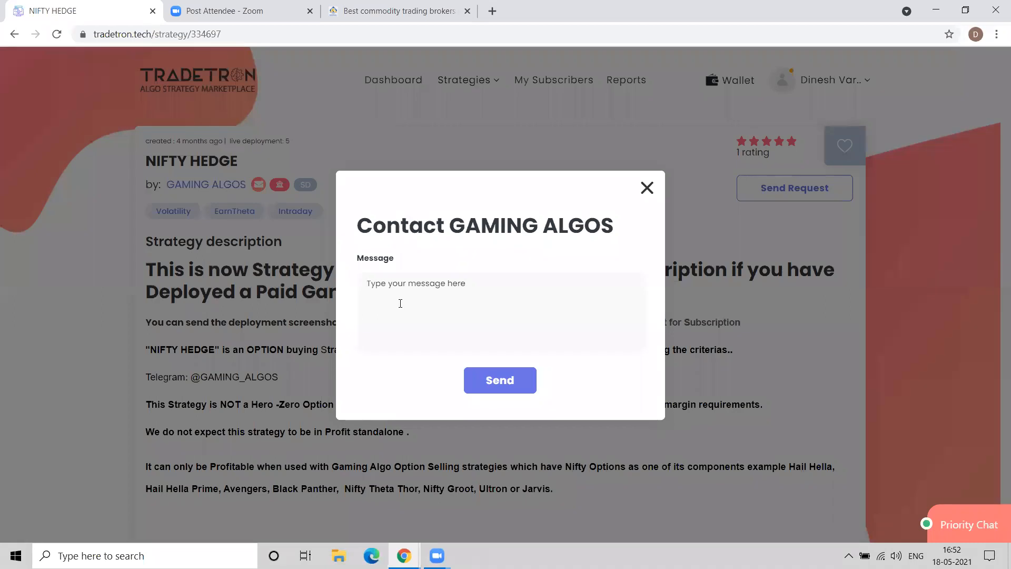
{"action": "left_click", "coordinate": [442, 181]}
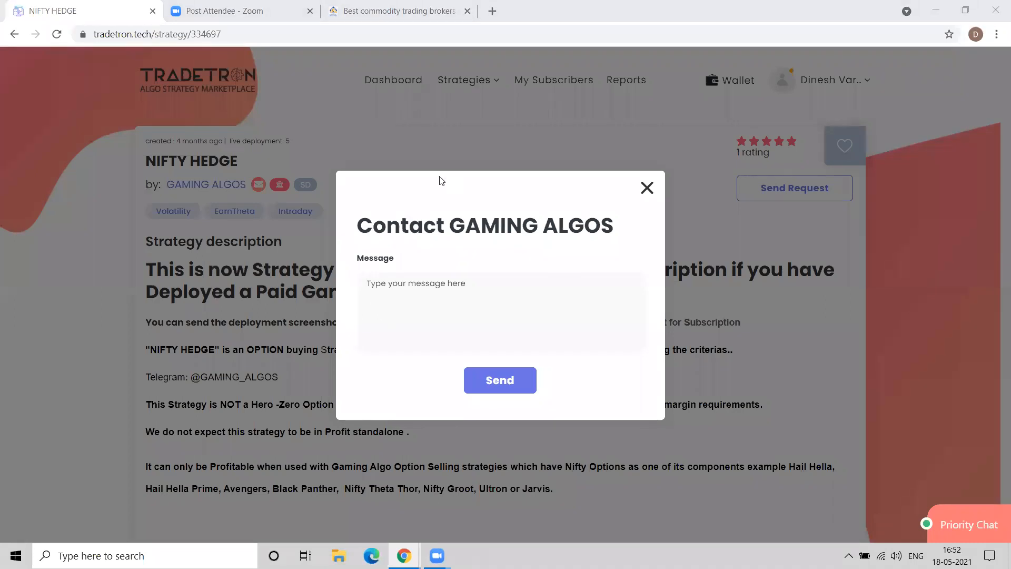
{"action": "left_click", "coordinate": [312, 187]}
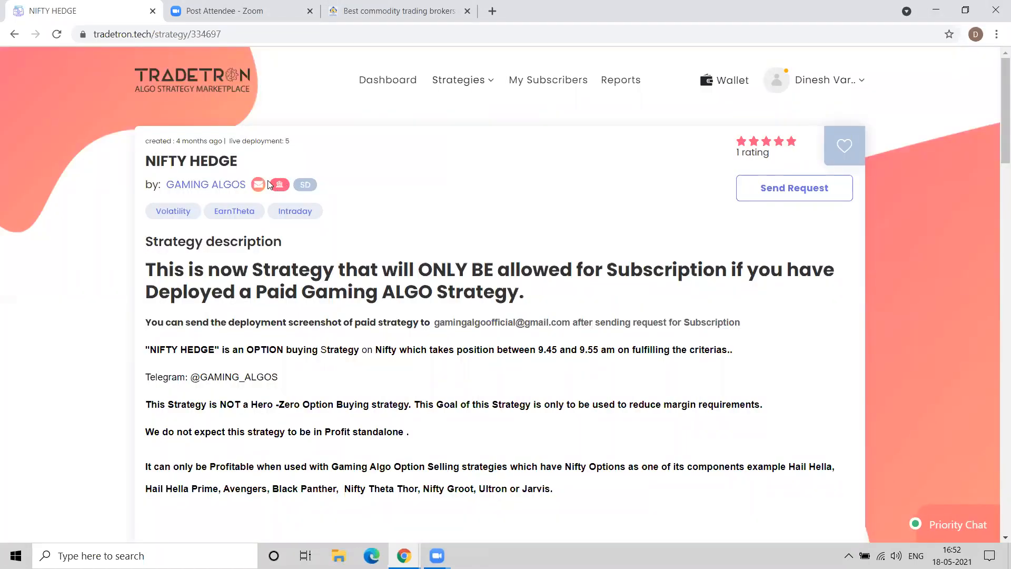